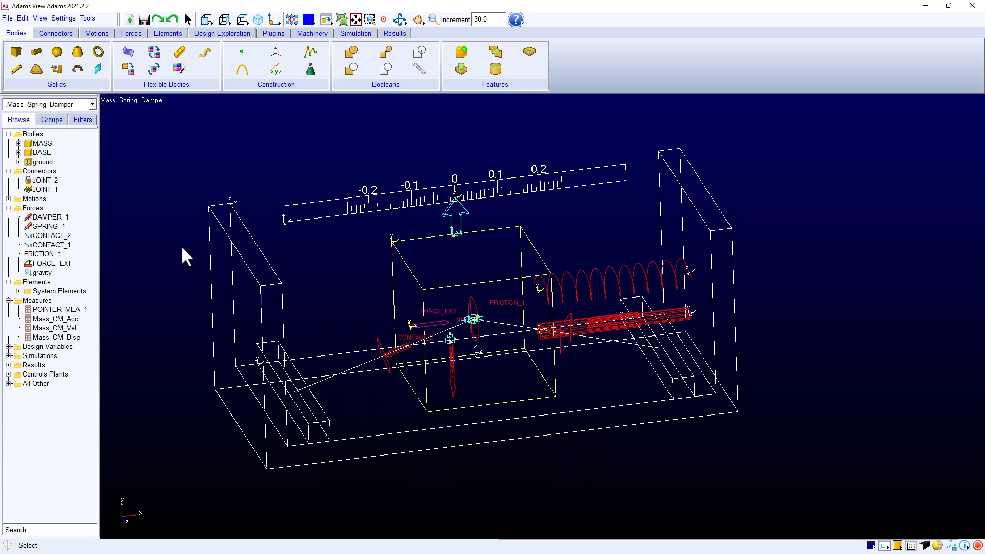
Step: Highlight the MASS and BASE bodies, and select JOINT_2 near the base of the block to identify them
left_click(42, 144)
left_click(39, 153)
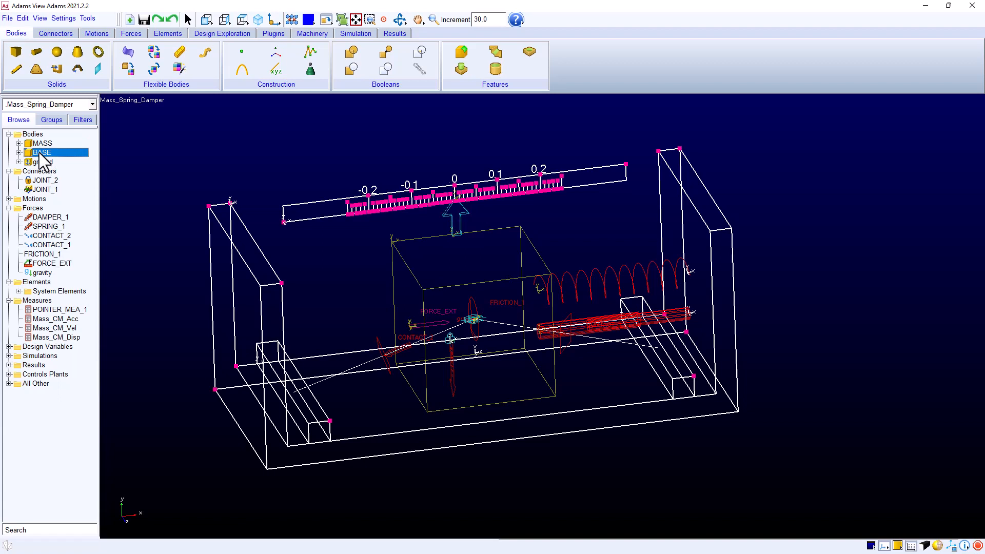
left_click(454, 341)
right_click(451, 335)
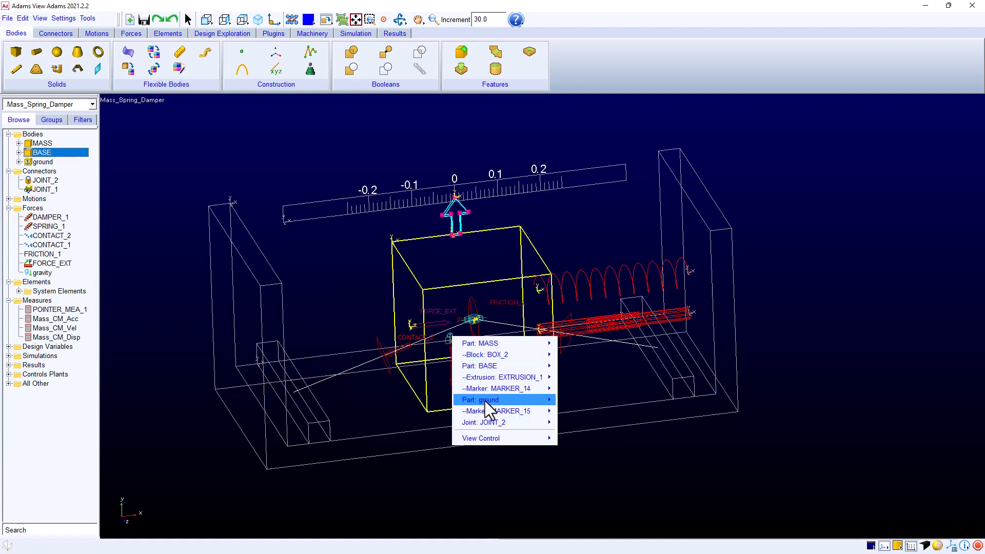
mouse_move(495, 423)
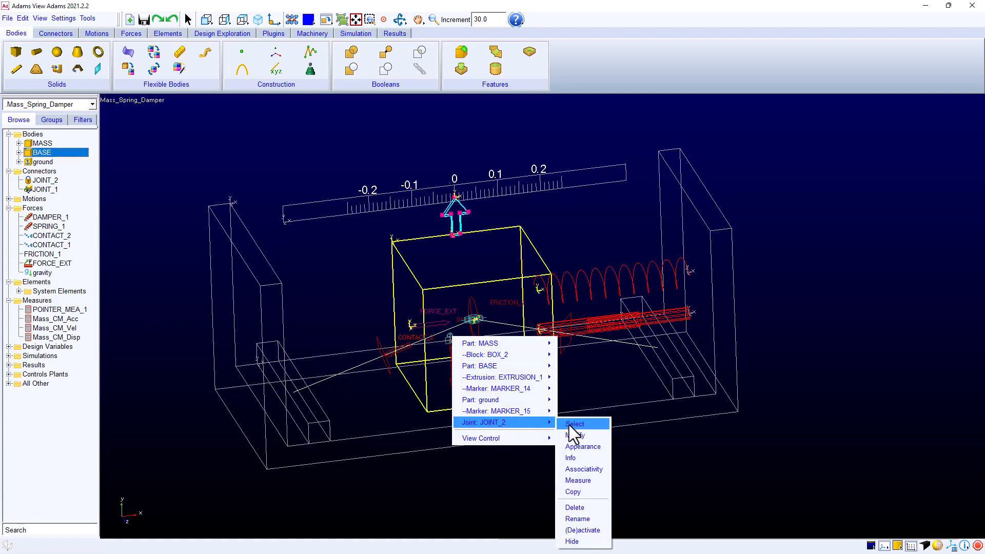
left_click(568, 425)
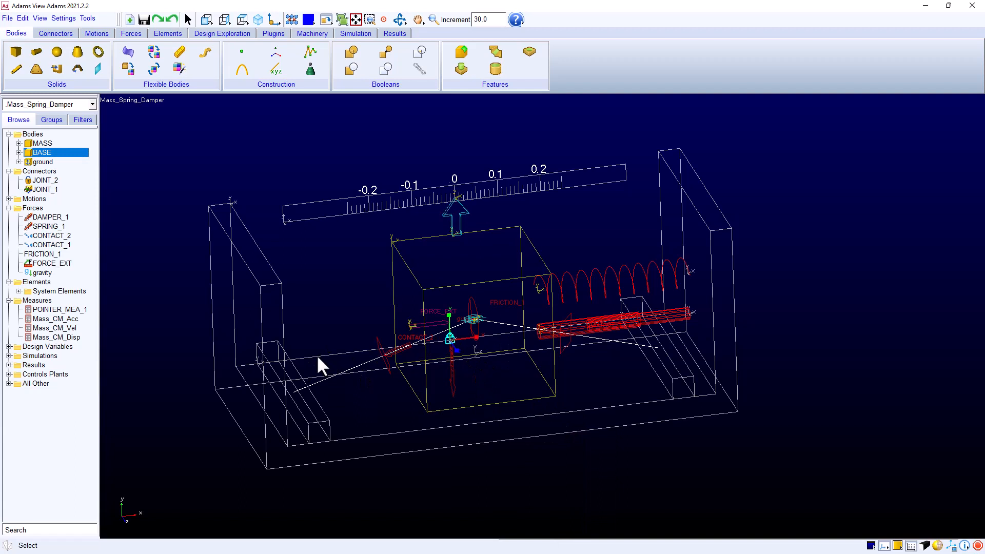
Step: Select JOINT_1 at the centre of the mass block to identify the joint in the model
left_click(465, 285)
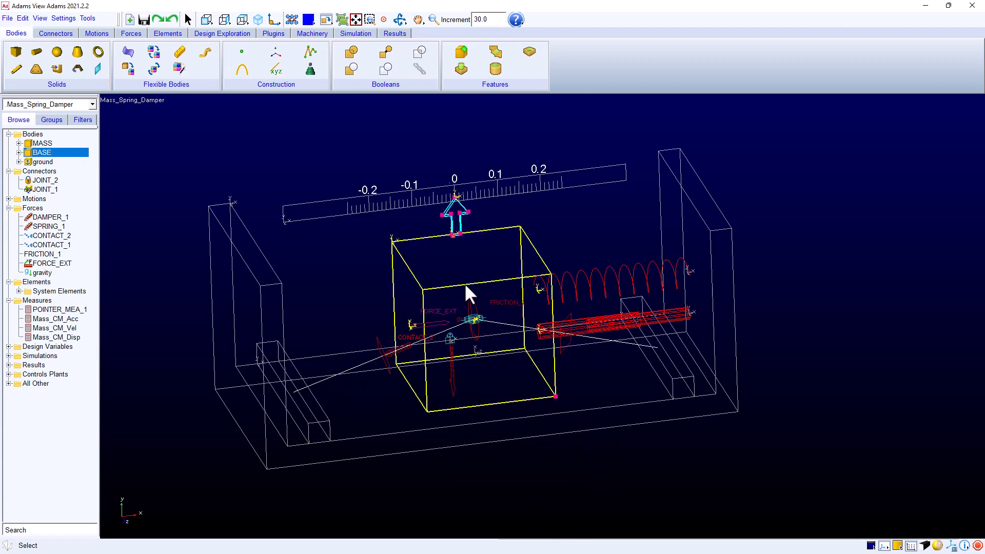
right_click(473, 317)
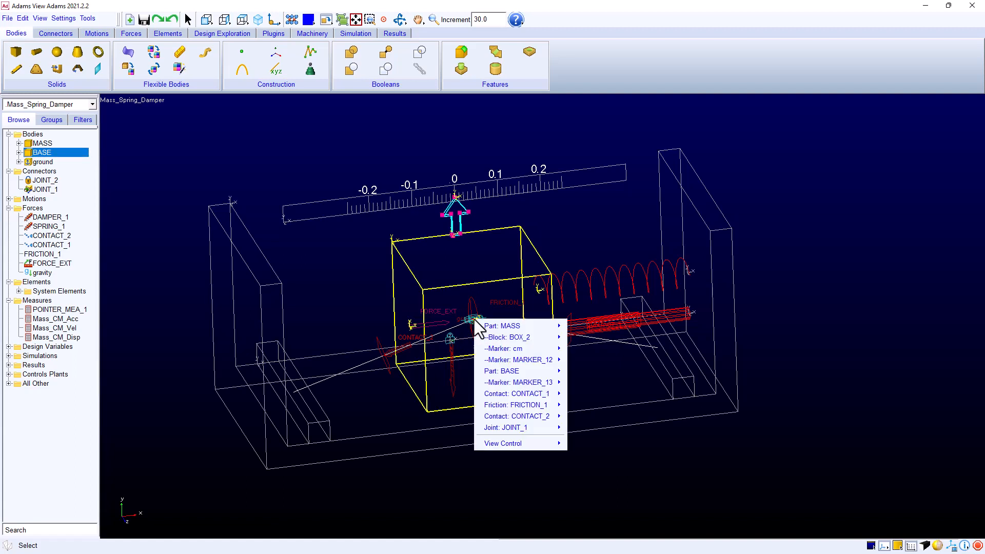
mouse_move(524, 427)
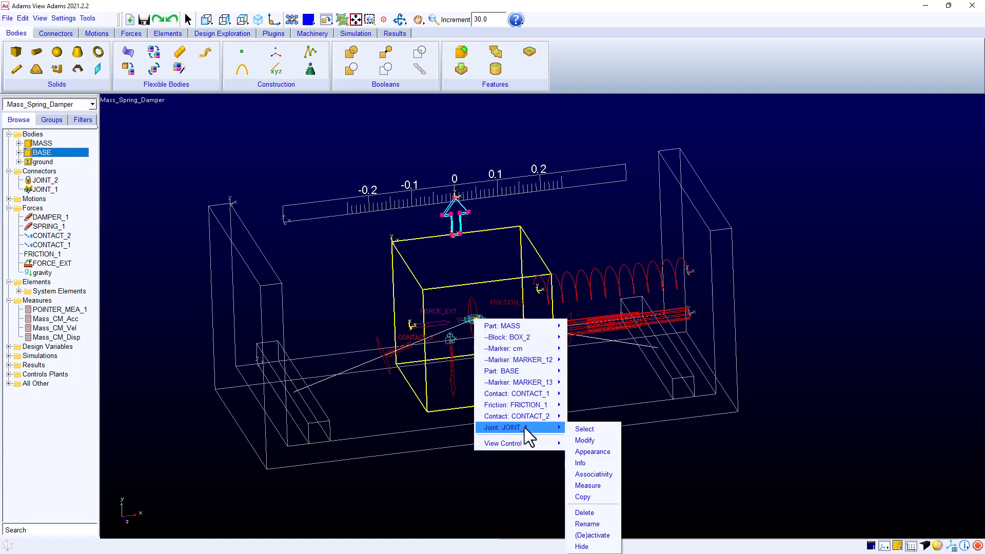
left_click(584, 429)
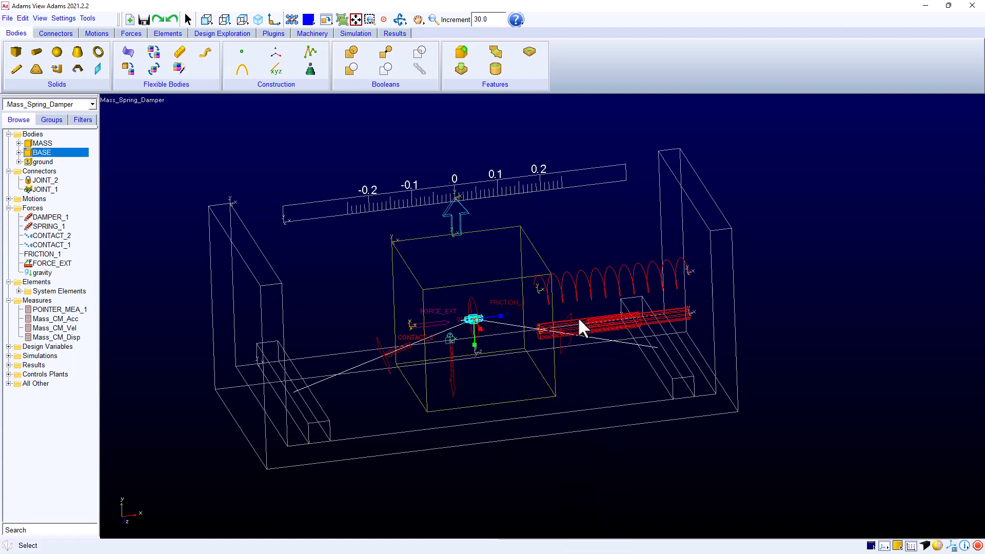
Step: Select the external force FORCE_EXT and identify SPRING_1 and DAMPER_1 beside the mass block
right_click(434, 326)
mouse_move(477, 354)
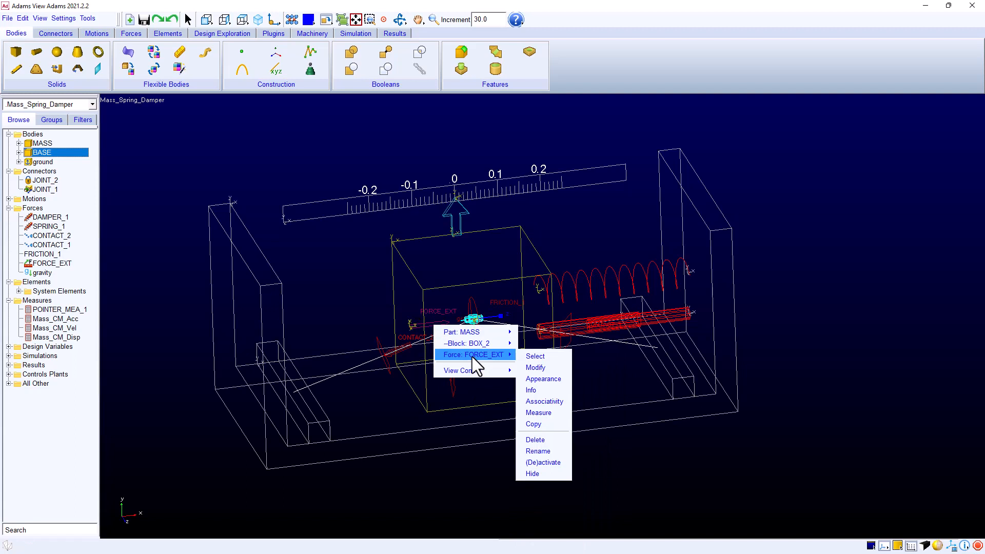
left_click(535, 357)
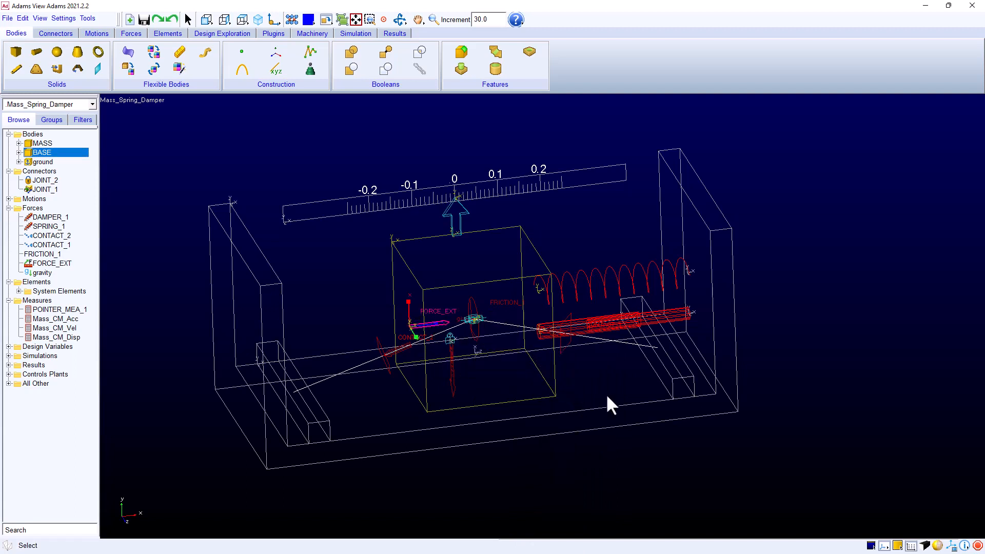
right_click(588, 285)
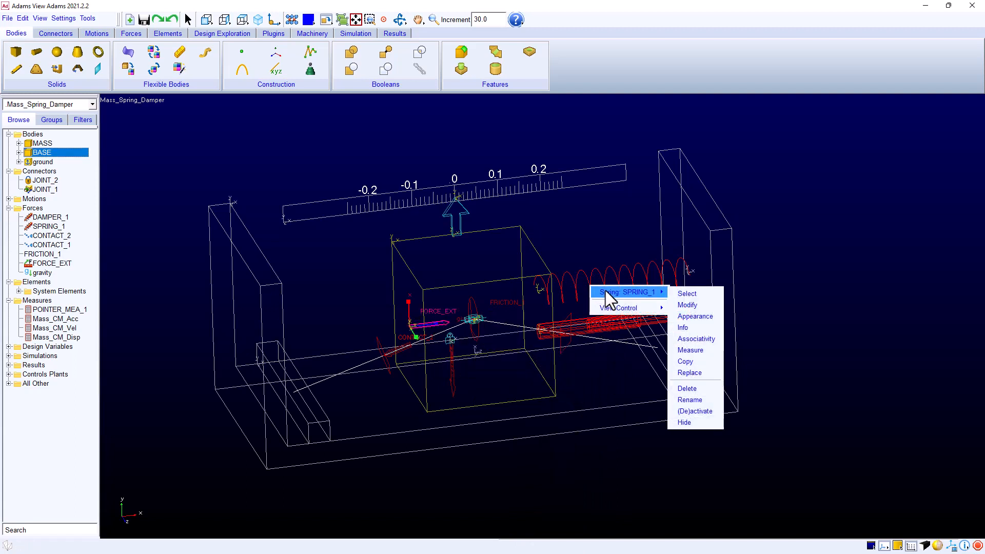
right_click(585, 327)
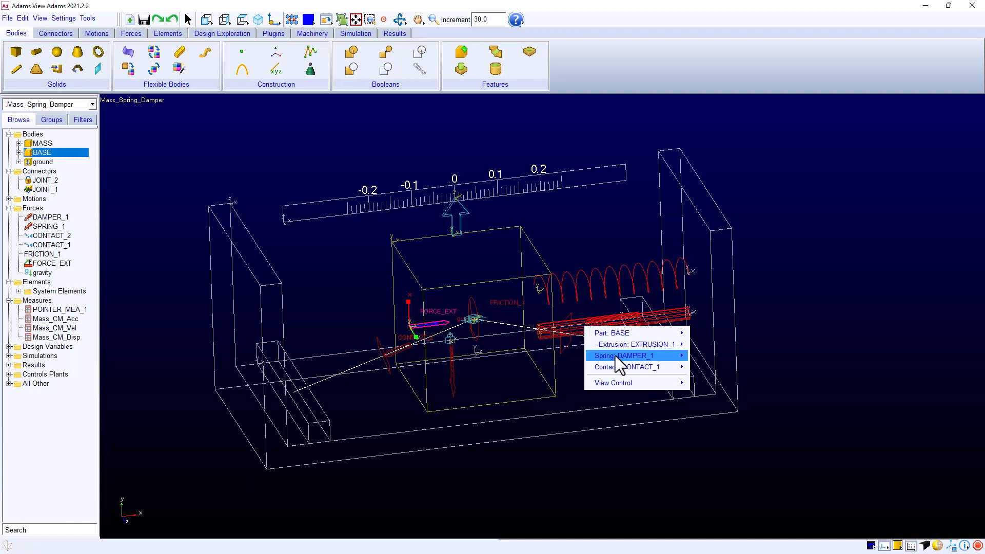
mouse_move(616, 356)
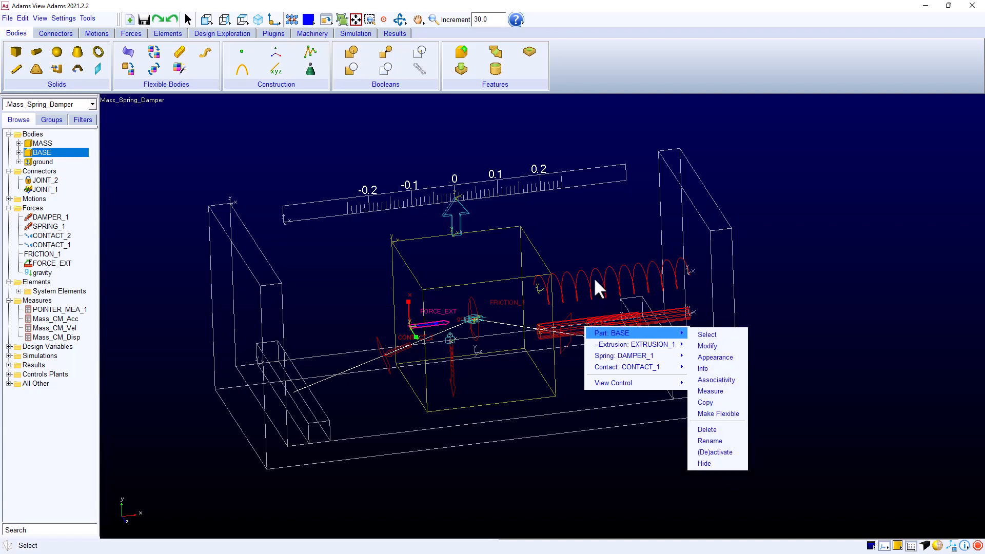
left_click(597, 230)
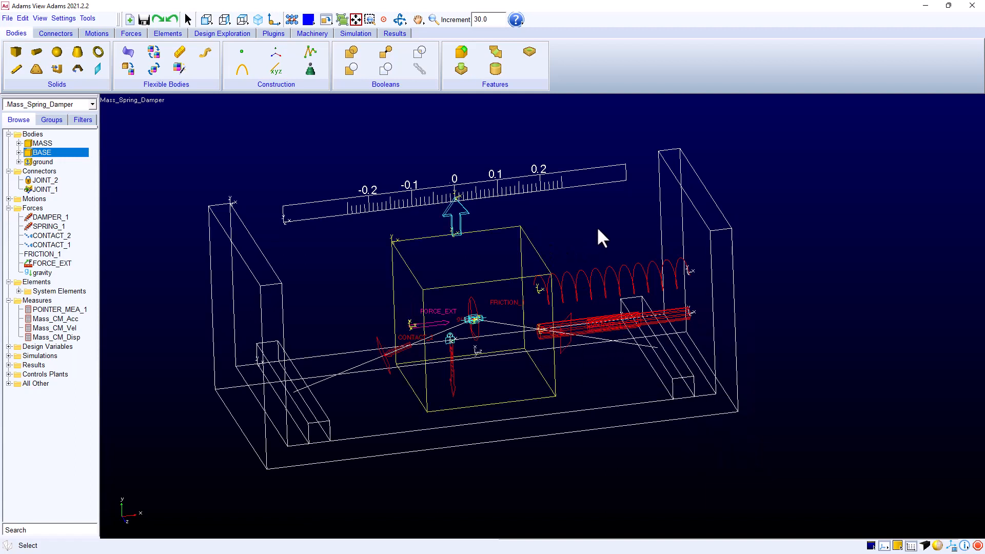
Step: Review the friction parameters of FRICTION_1 on JOINT_1
right_click(470, 307)
mouse_move(512, 337)
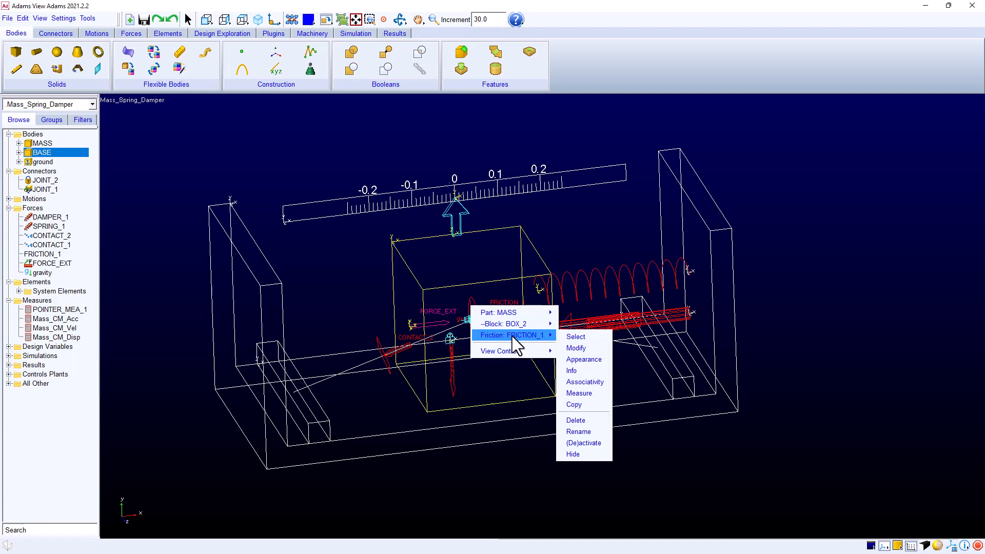
left_click(575, 348)
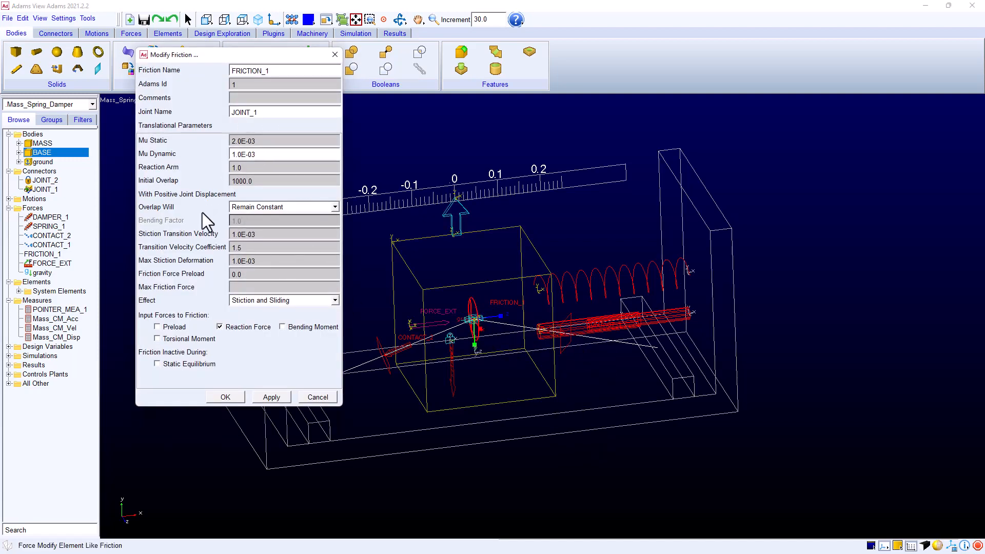
left_click(228, 398)
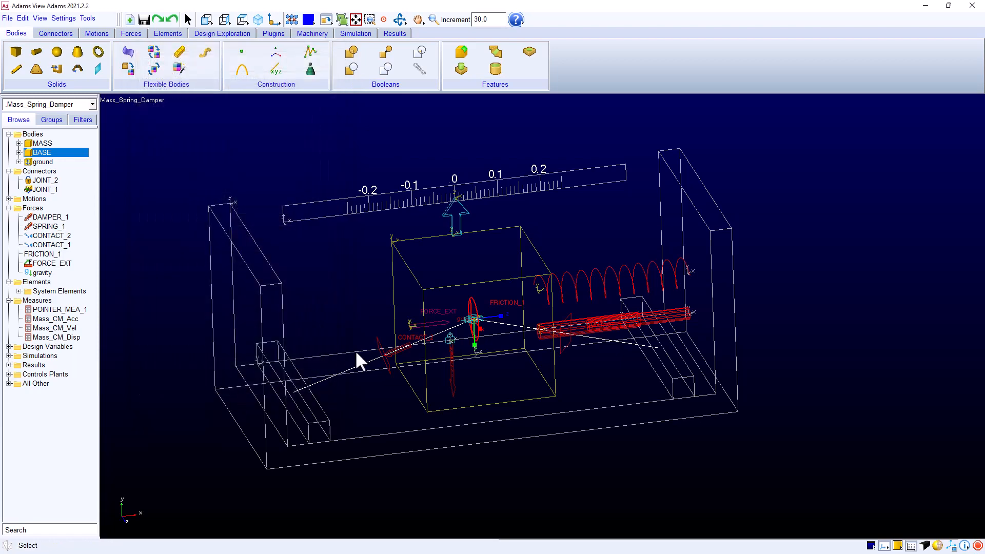
Step: Select CONTACT_2 to see which stop of the base it links to the mass
right_click(385, 355)
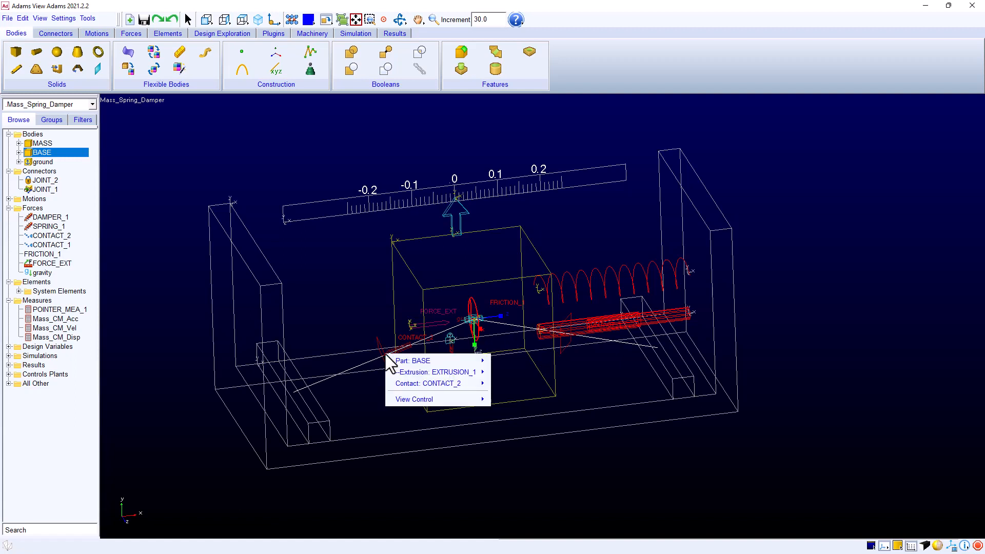
mouse_move(414, 383)
left_click(508, 388)
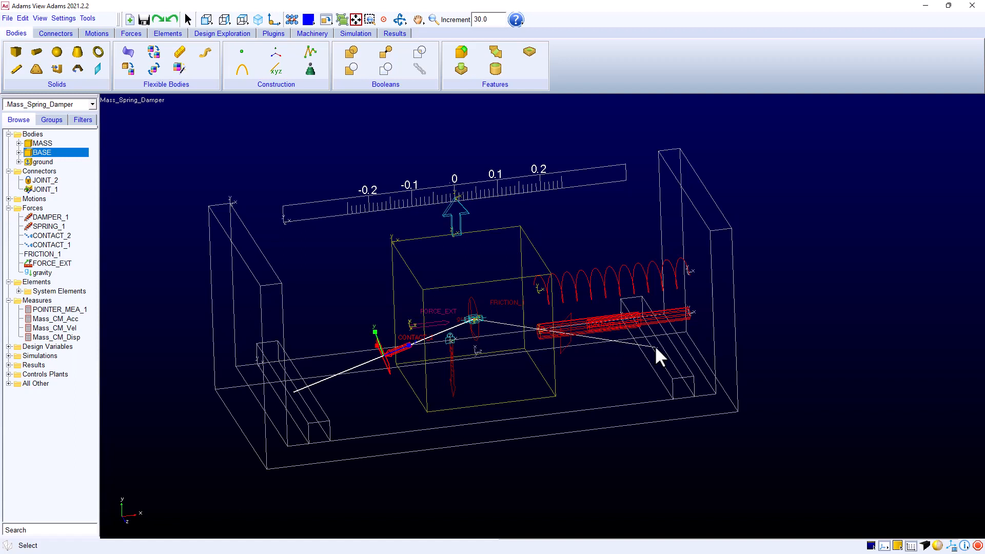
Step: Deactivate CONTACT_2 together with its dependents
right_click(384, 354)
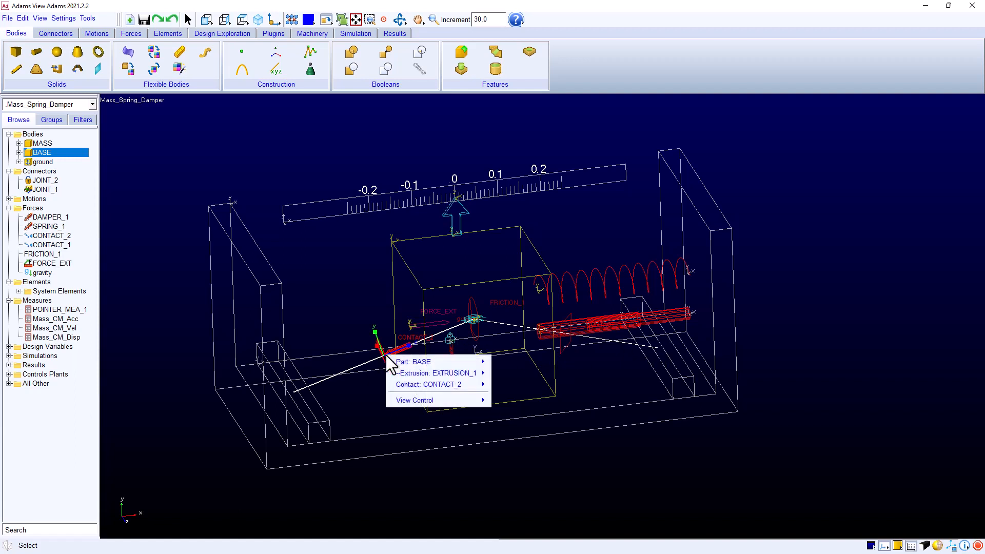
mouse_move(426, 385)
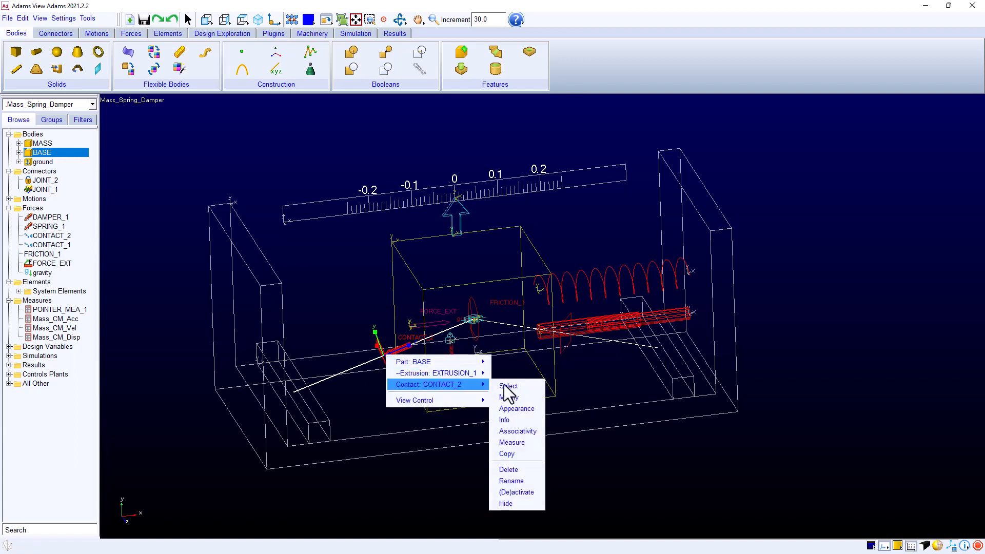
left_click(521, 492)
left_click(345, 144)
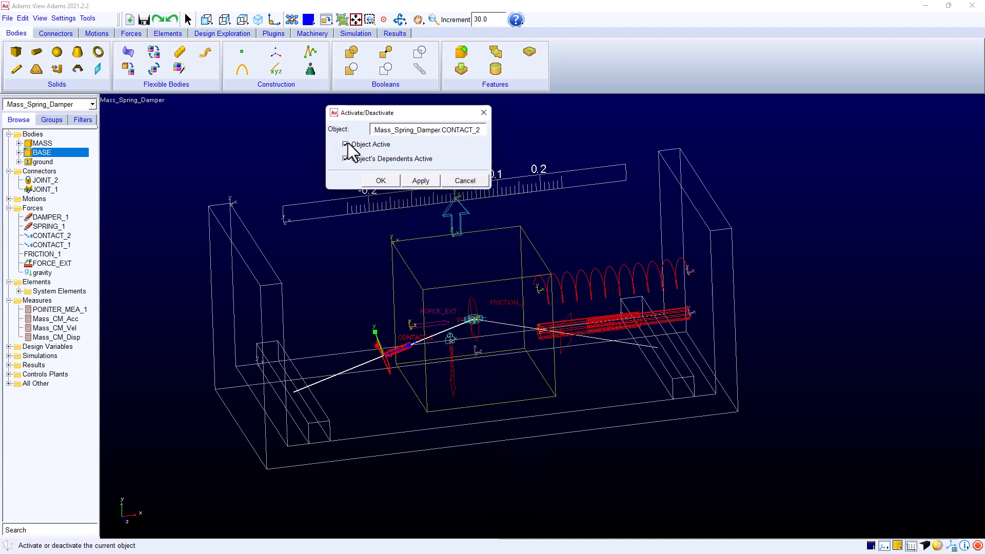
left_click(381, 182)
Step: Deactivate CONTACT_1 together with its dependents
right_click(570, 335)
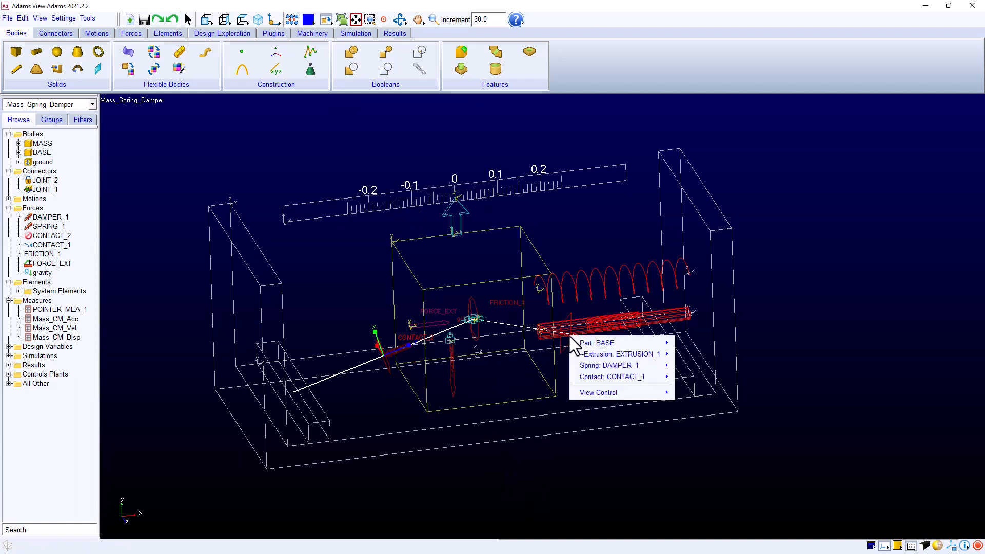
mouse_move(623, 379)
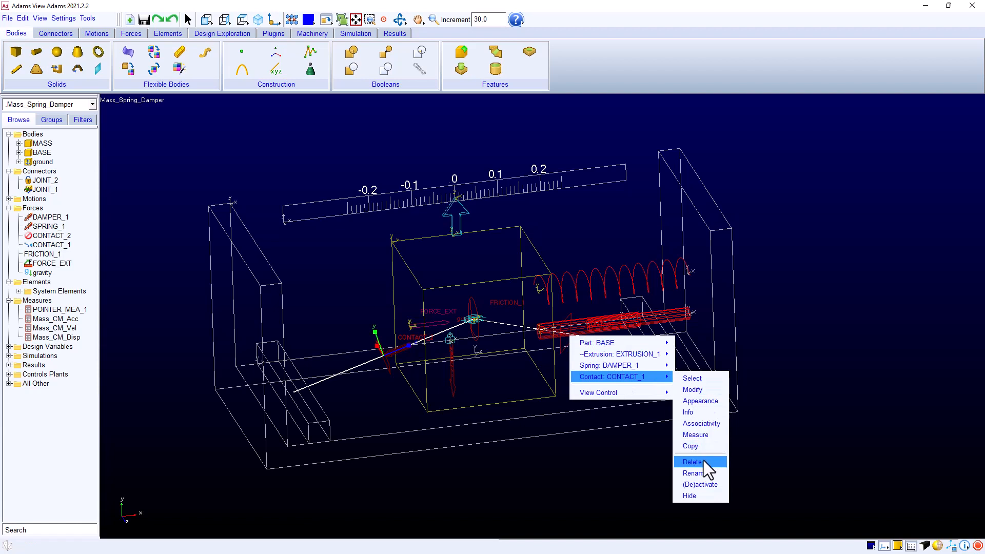
left_click(706, 484)
left_click(352, 145)
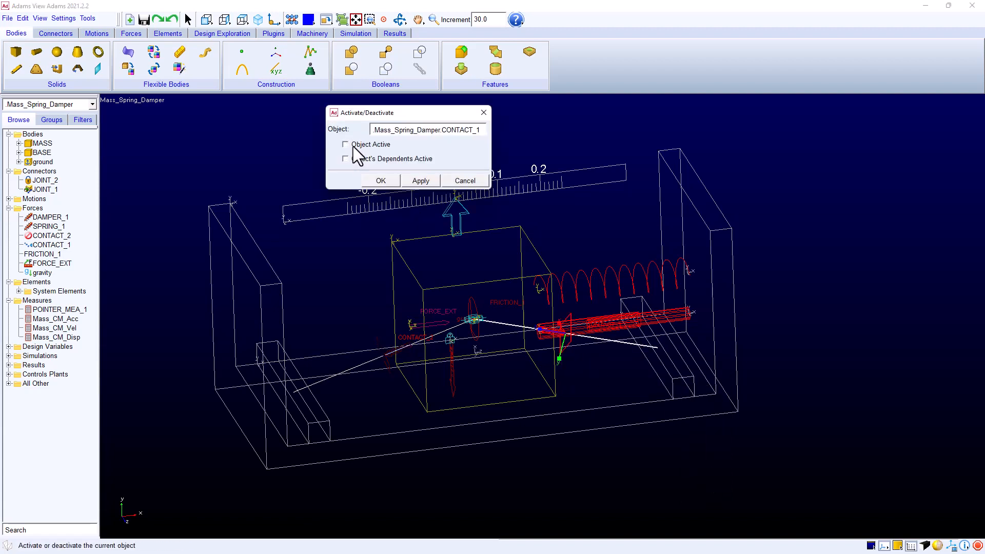
left_click(379, 181)
Step: Deactivate FRICTION_1 together with its dependents
right_click(471, 301)
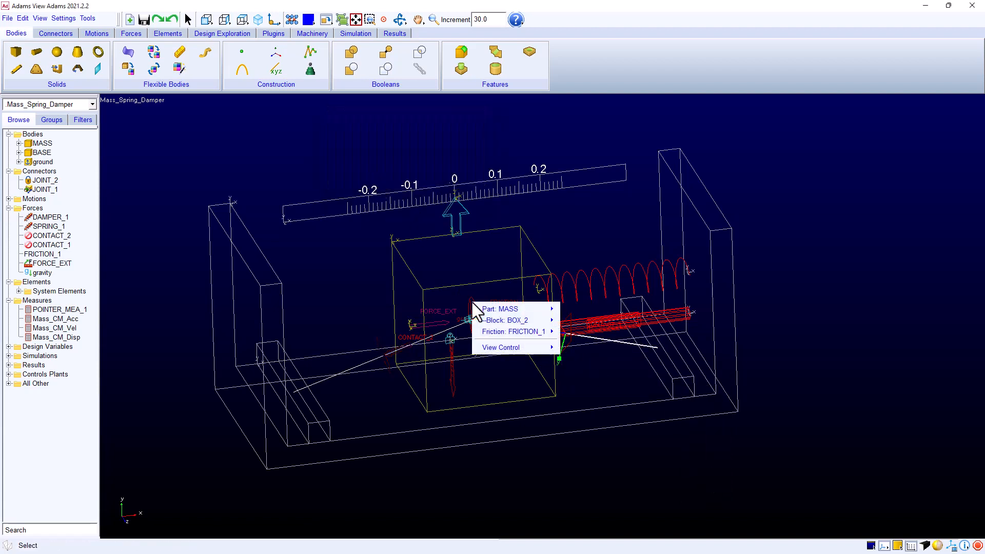
mouse_move(528, 328)
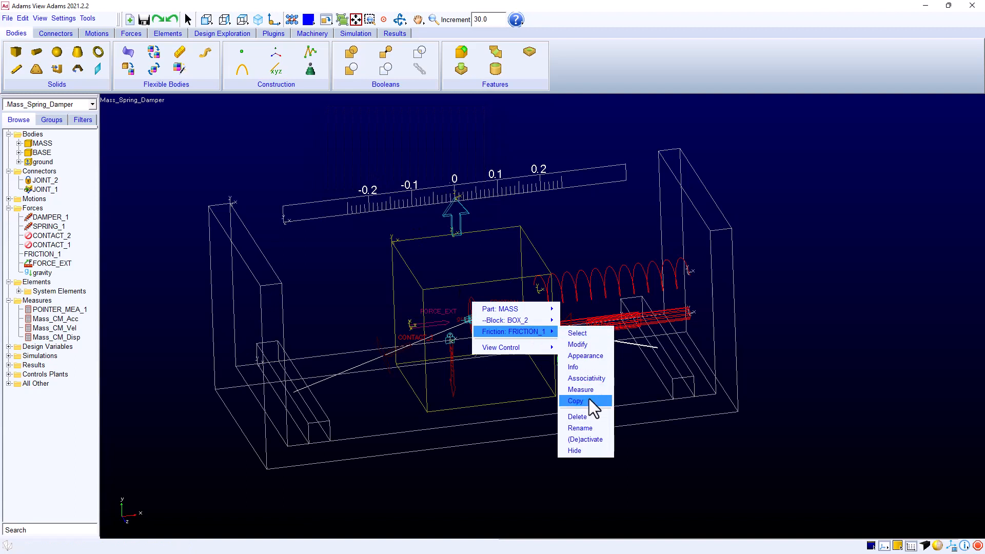
left_click(594, 438)
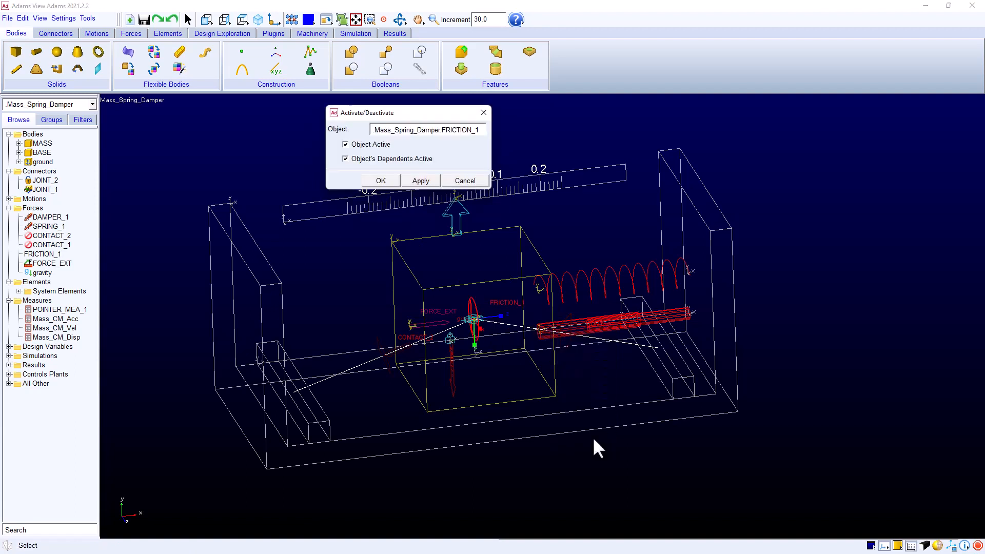
left_click(345, 145)
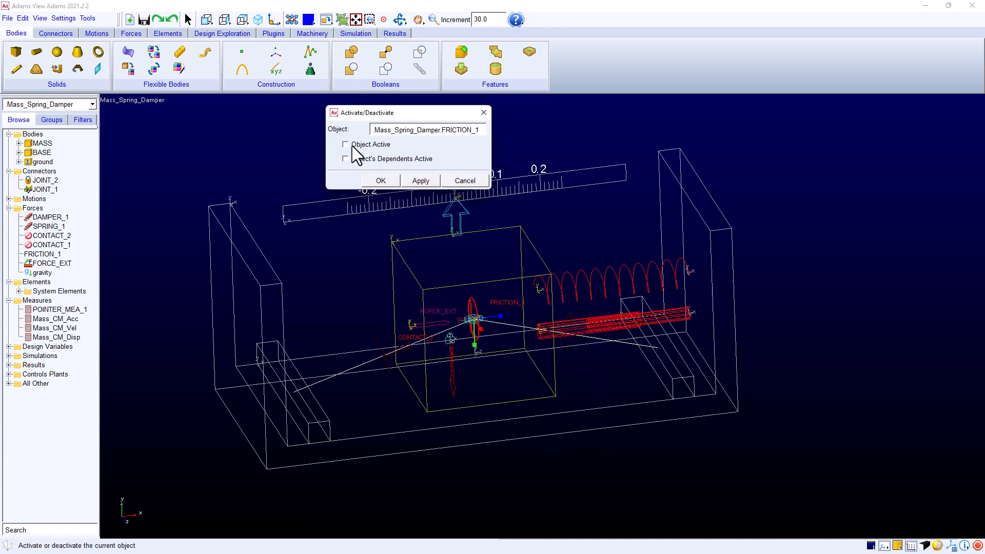
left_click(381, 180)
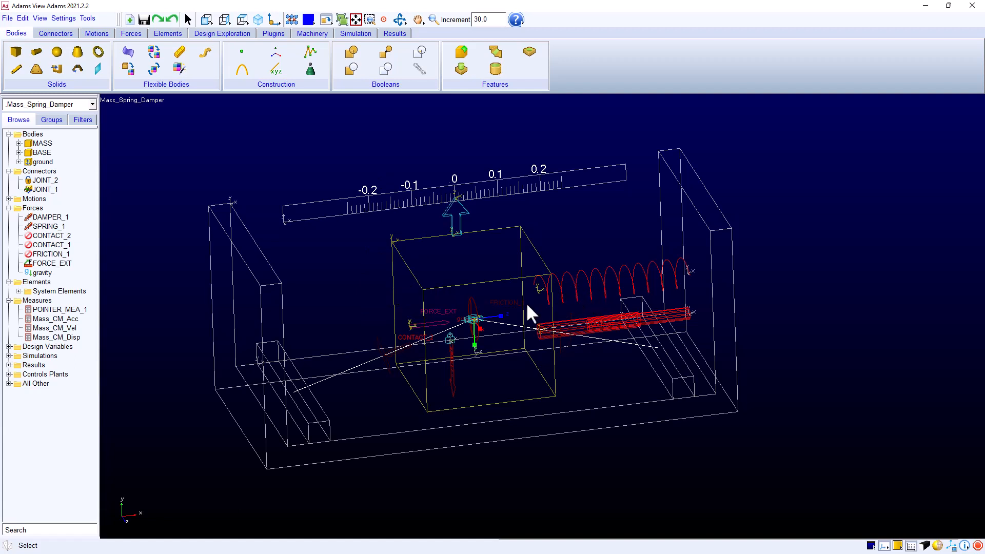
Step: Review the function that defines the external force FORCE_EXT on the MASS body
right_click(420, 328)
mouse_move(483, 402)
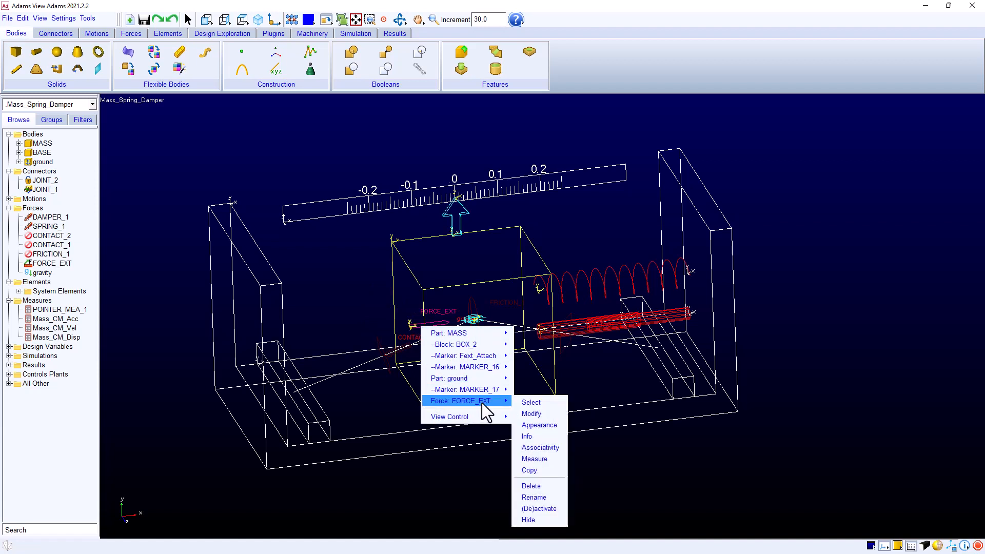
left_click(531, 414)
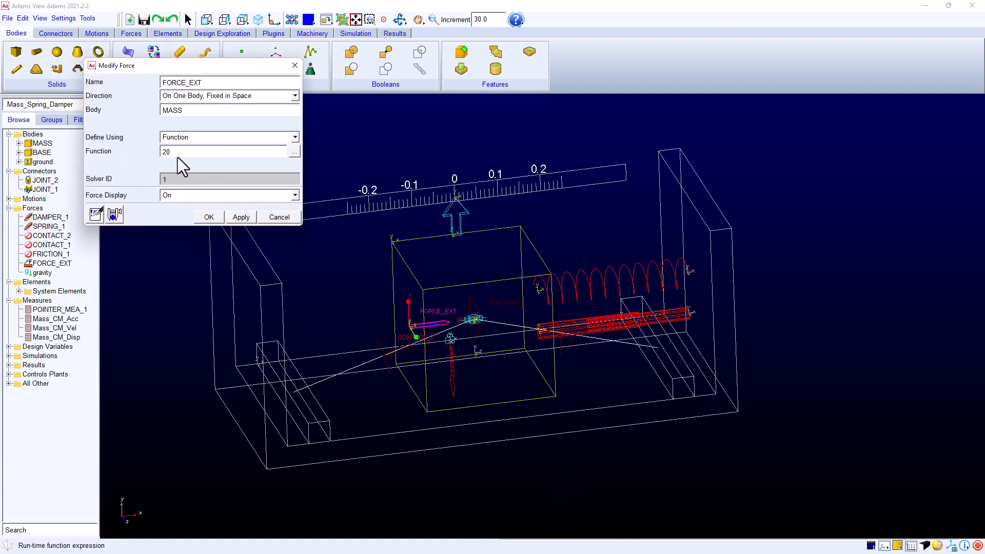
left_click_drag(176, 154, 161, 151)
left_click(209, 219)
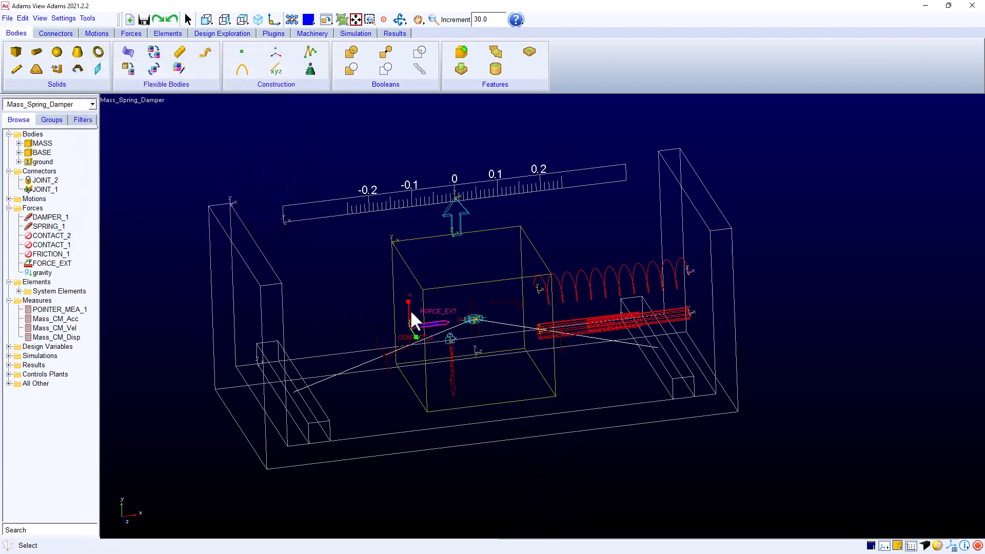
Step: Switch the model display from wireframe to shaded
left_click(351, 278)
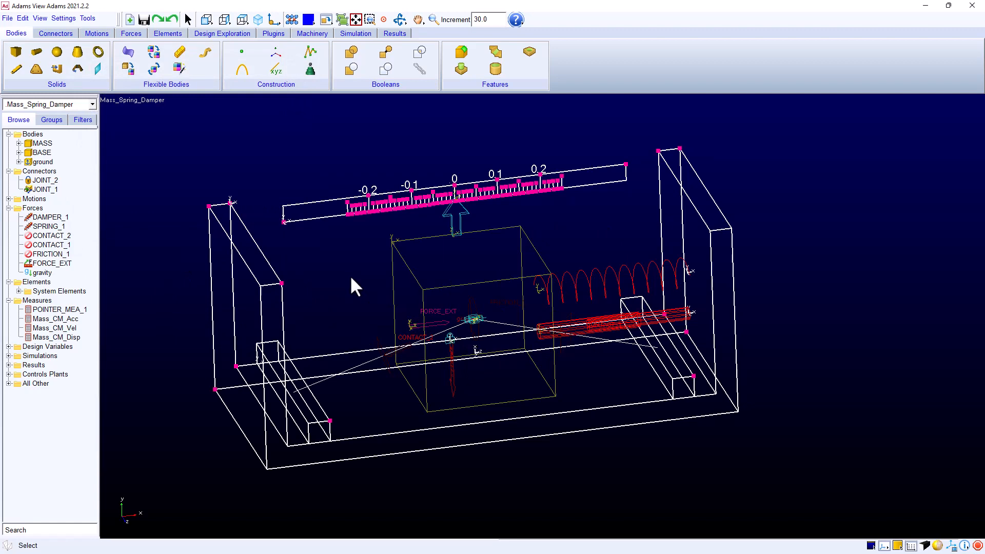
key("shift+s")
left_click(351, 278)
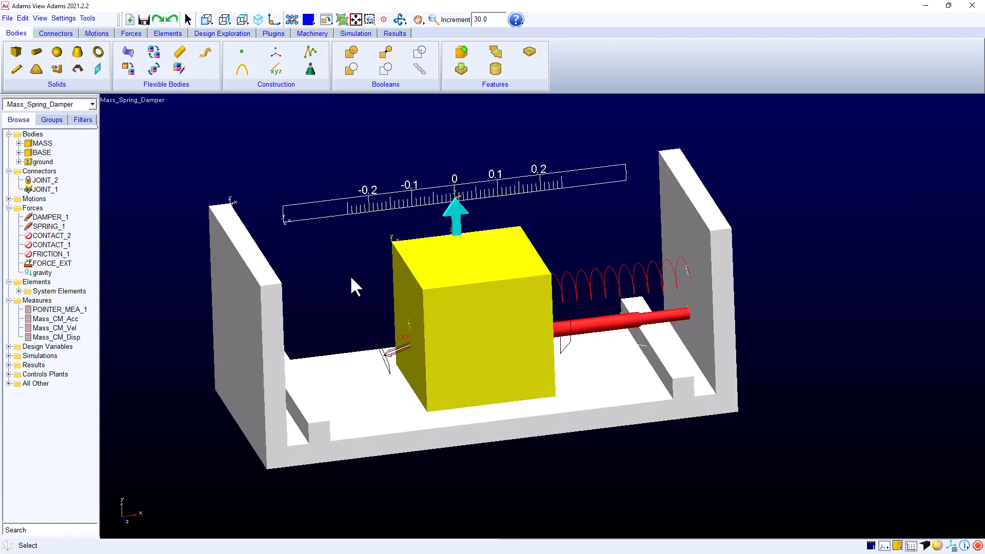
Step: Run an interactive simulation with end time 30.0 and step size 1.0E-02, stop it partway and reset the model to its input configuration
left_click(354, 34)
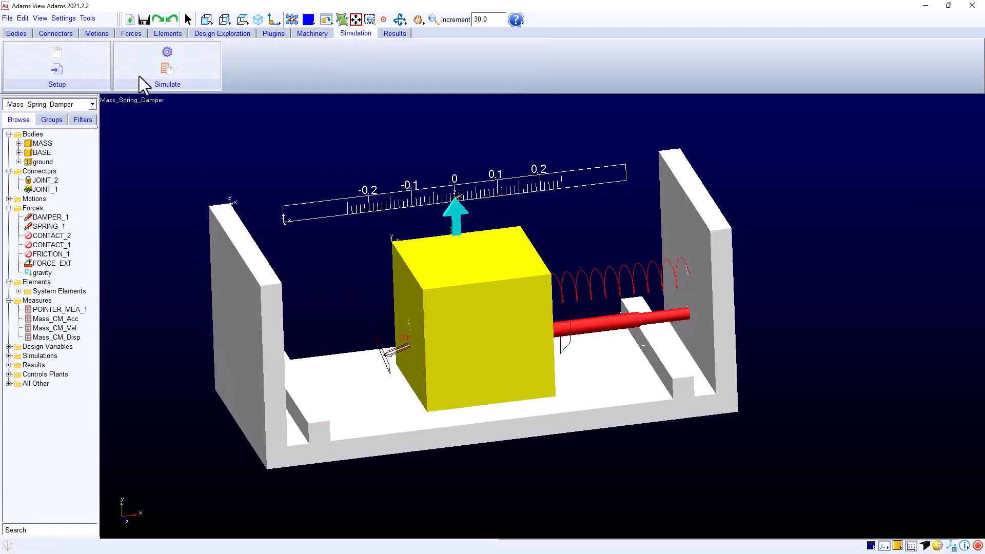
left_click(166, 66)
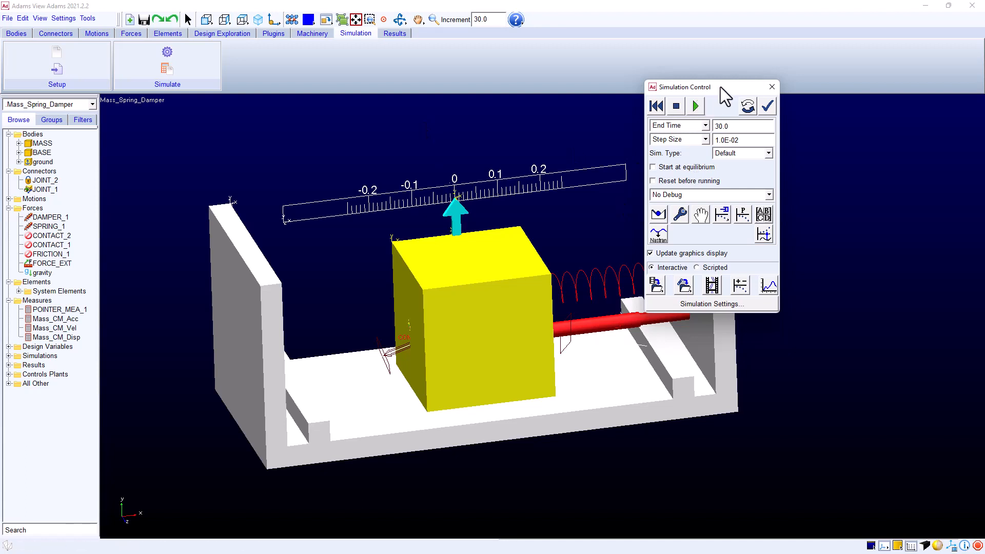
left_click_drag(721, 87, 870, 117)
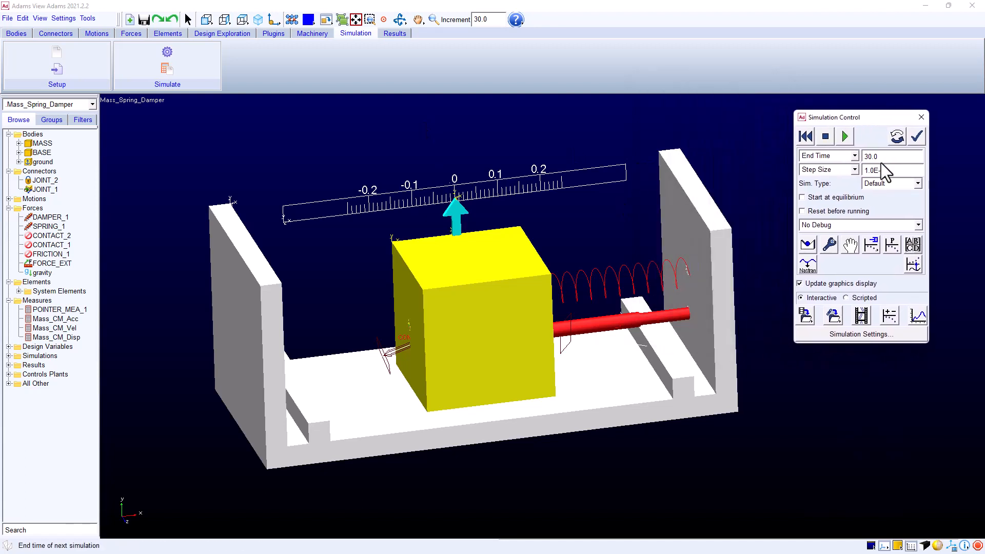
left_click(845, 136)
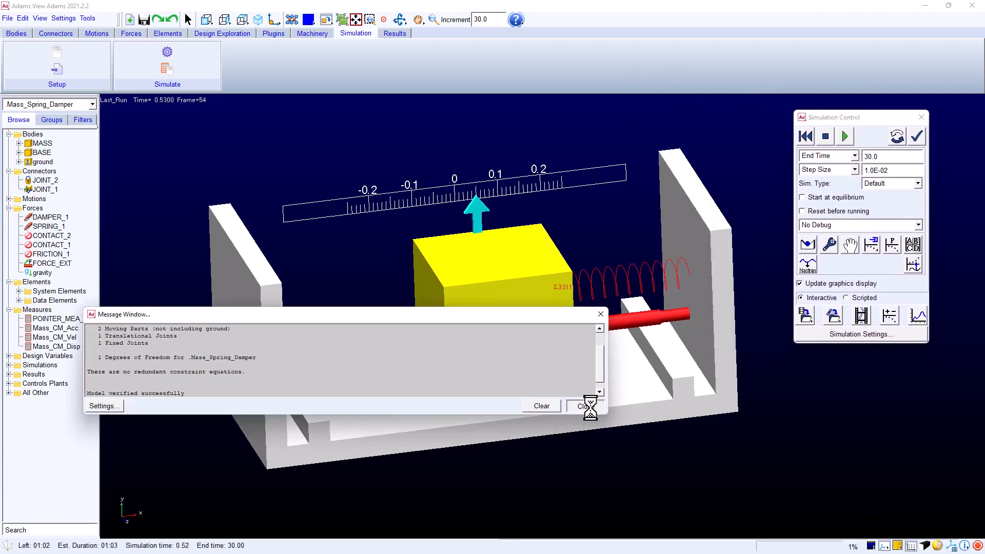
left_click(588, 405)
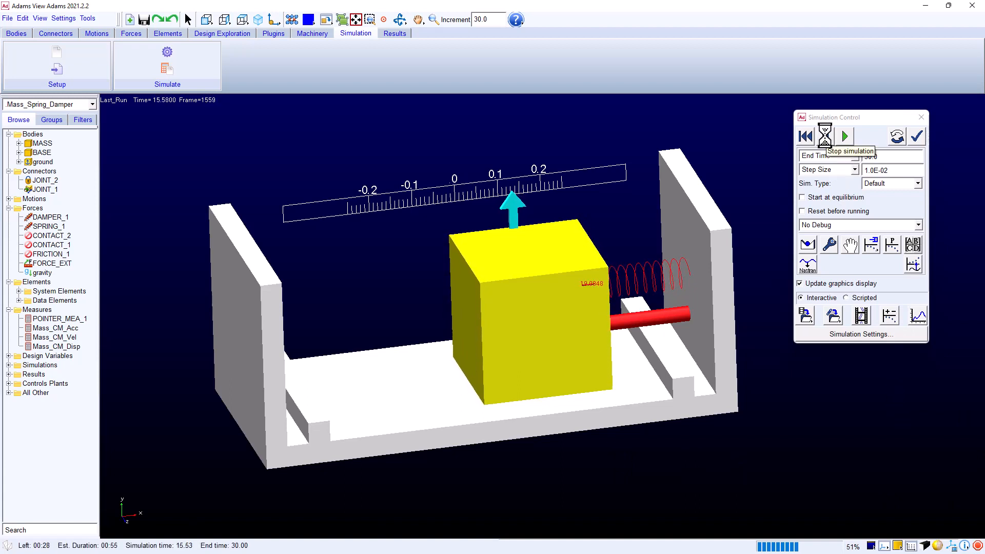
left_click(825, 136)
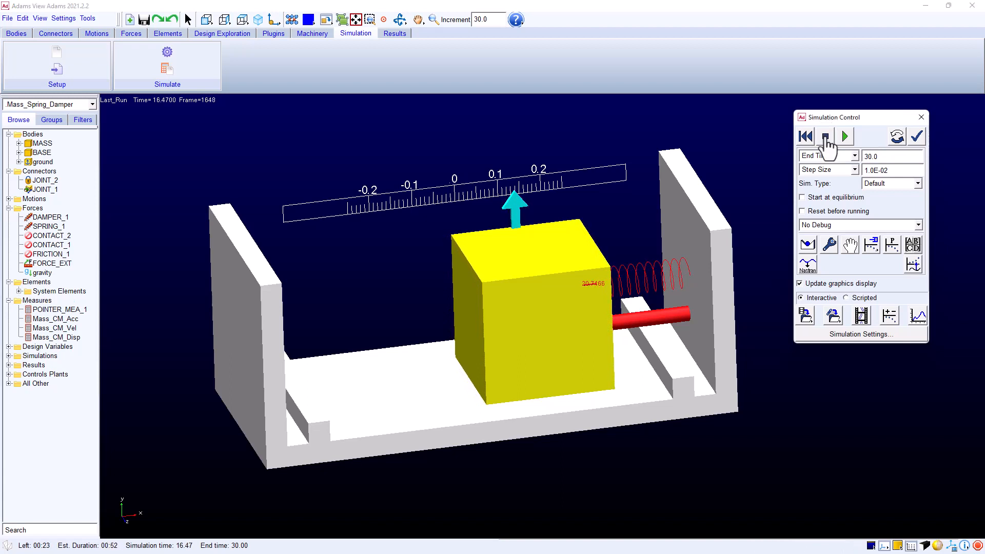
left_click(805, 138)
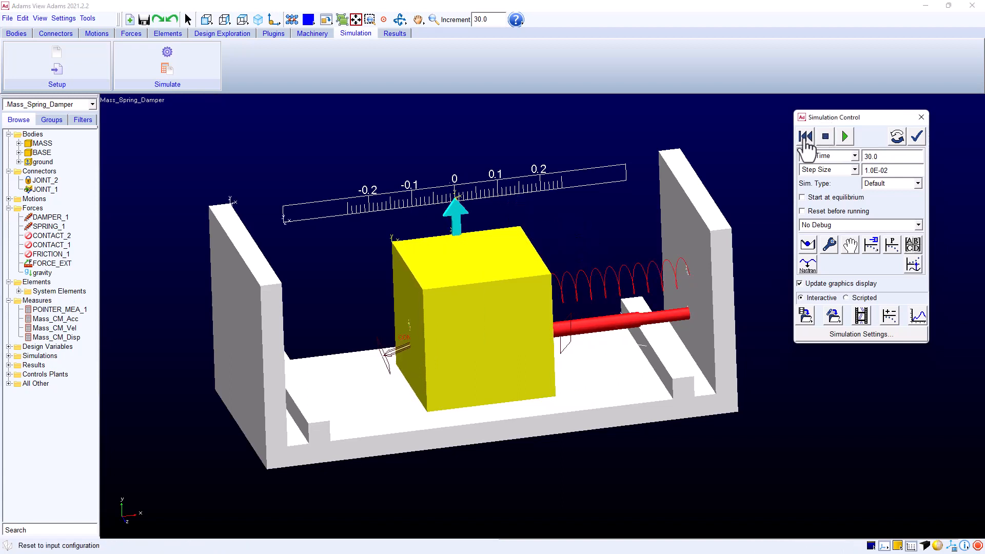
Step: Replace the FORCE_EXT function on the MASS body with STEP(TIME,1,0,1.1,20) in the Function Builder
right_click(409, 324)
mouse_move(475, 402)
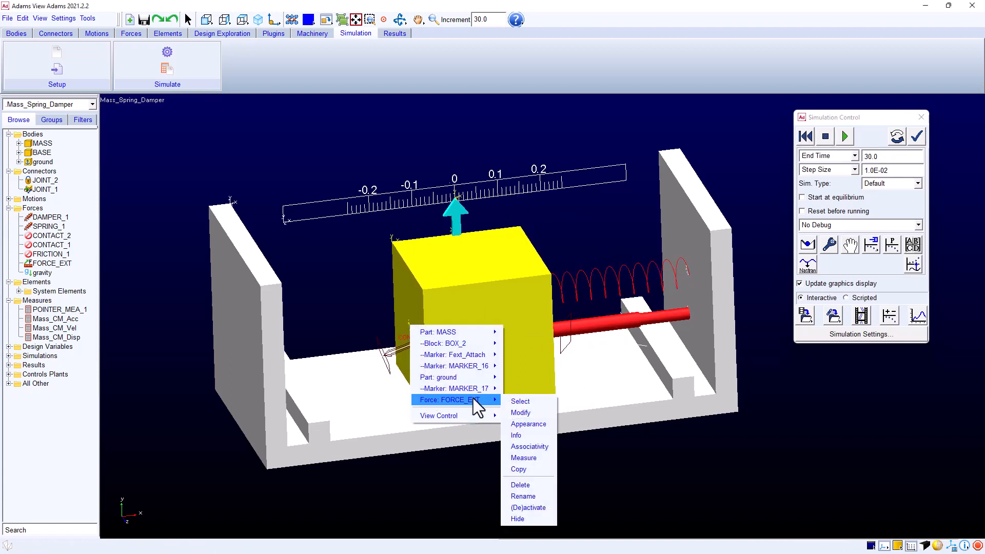
left_click(531, 410)
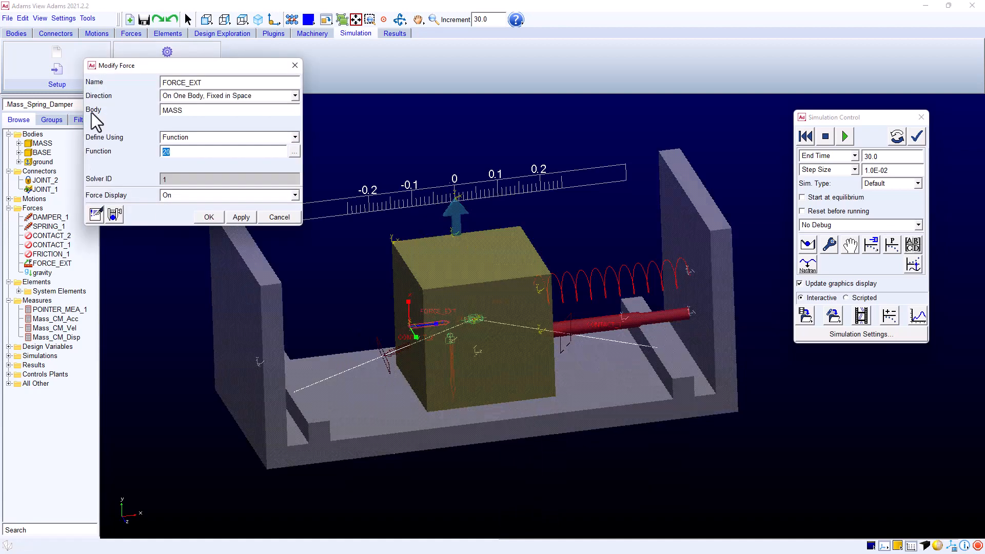
left_click(294, 151)
left_click_drag(91, 105, 314, 134)
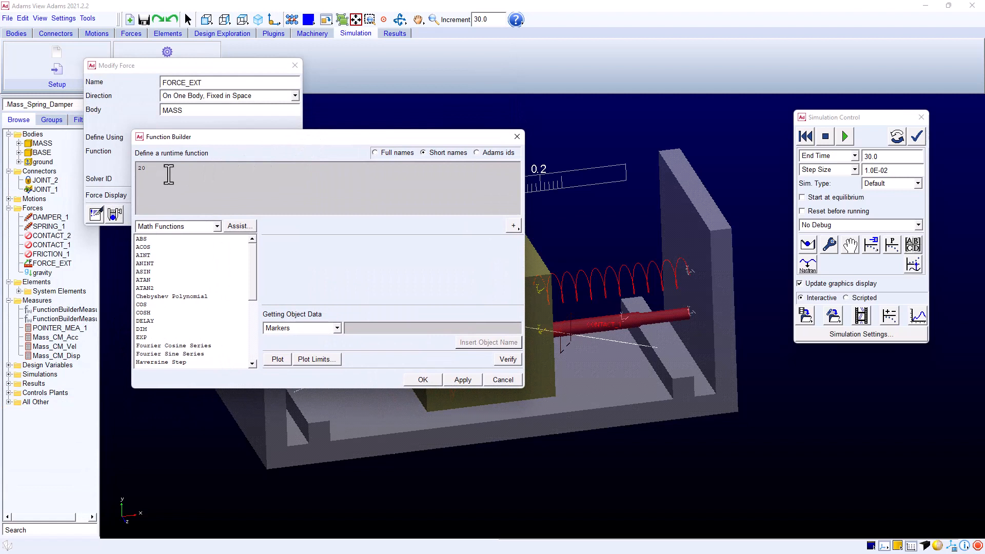
left_click_drag(135, 168, 173, 170)
type("STEP(TM")
key("BackSpace")
type("I")
type("ME<")
type("1,")
type("0")
type(",1.1,")
type("20")
type(")")
Step: Add a second term, +STEP(TIME,15,0,15.1,-20), to the FORCE_EXT function
type("+")
type("STEP")
type("(TIME")
type(",15,0,")
type("1")
type("5.1,")
type("-20)")
Step: Plot the FORCE_EXT function to check it, close the plot and accept the modified force
left_click(276, 360)
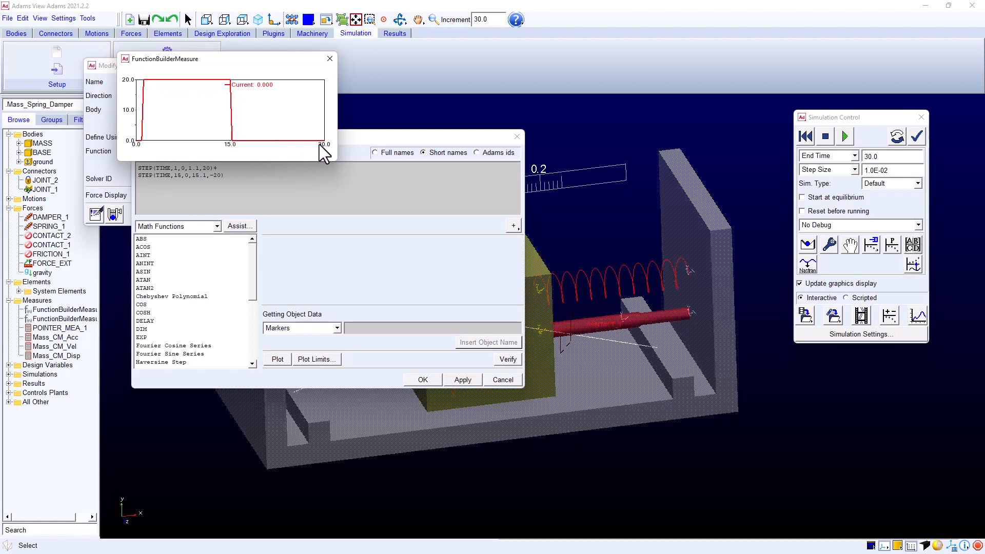
left_click(331, 58)
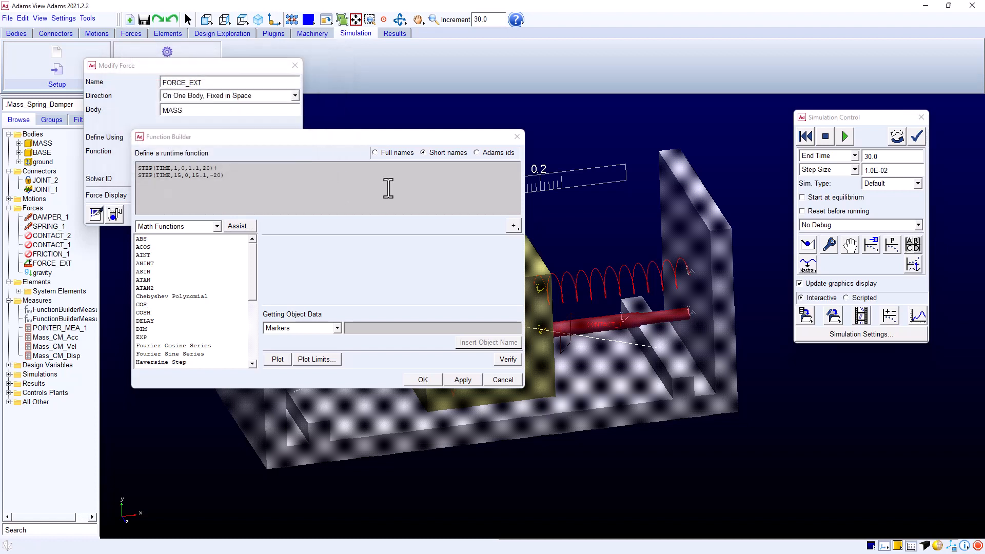
left_click(431, 382)
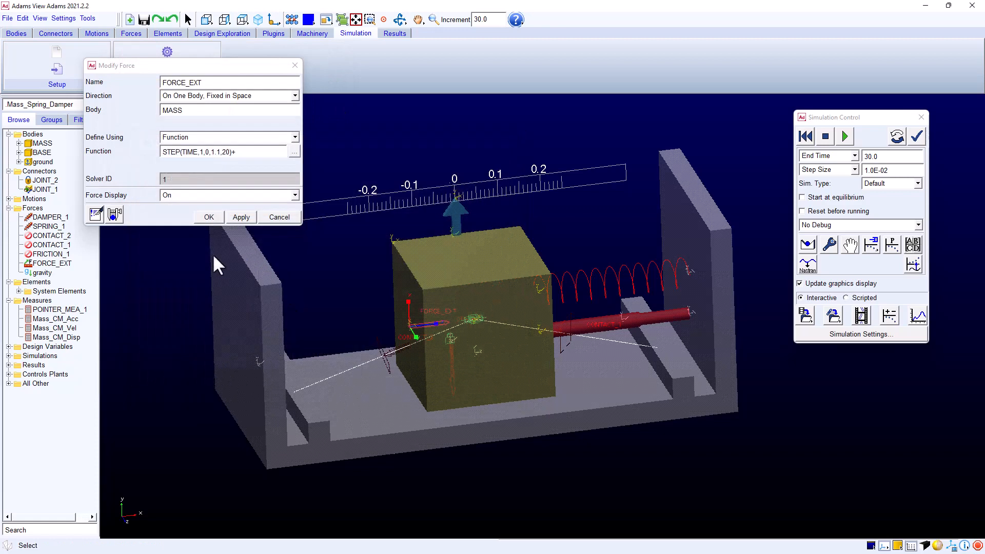
left_click(207, 217)
Step: Run the full 30-second simulation in wireframe display with the step force and reset the model to its input configuration
key("shift+s")
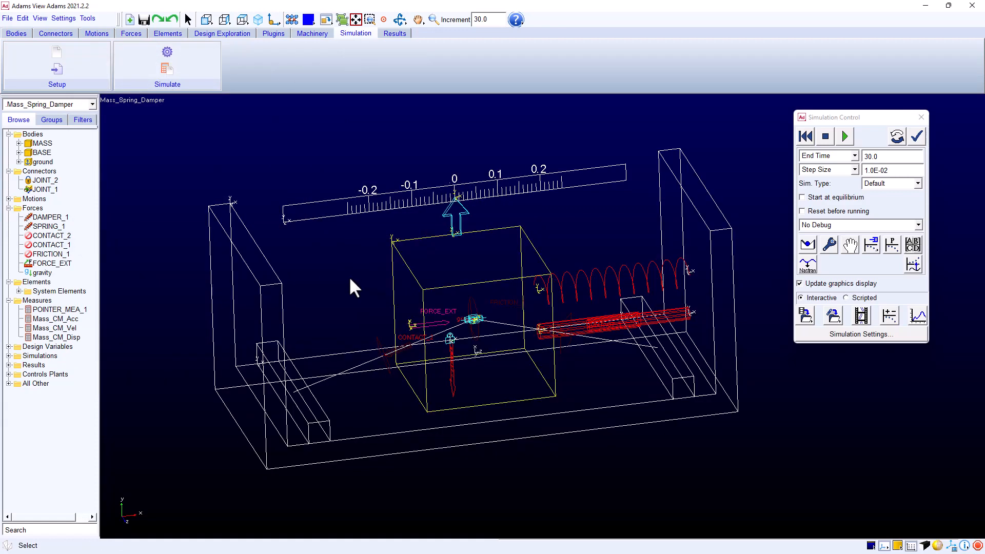
left_click(845, 136)
left_click(590, 406)
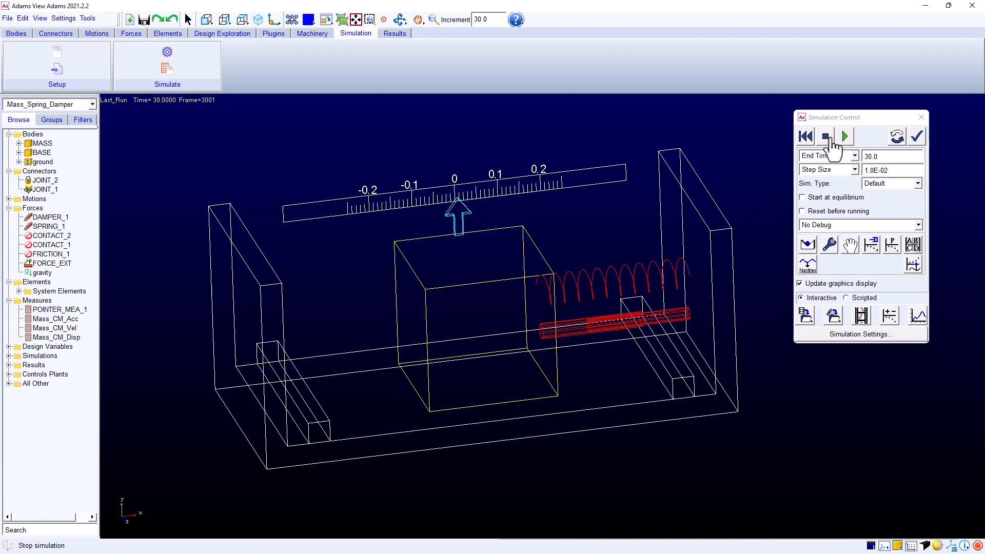
left_click(806, 136)
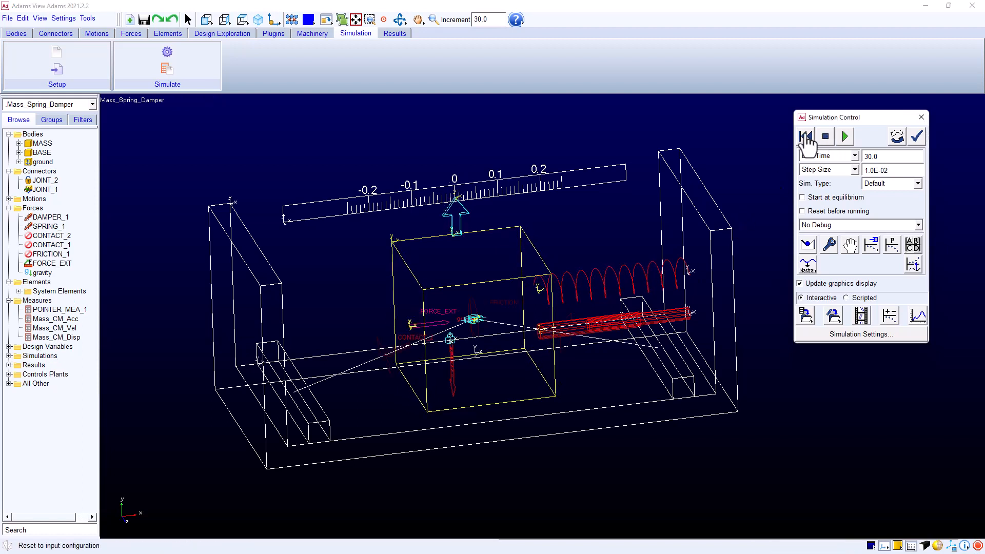
Step: Create a strip chart measure of the MASS part's CM position in X and place the chart beside the model
right_click(448, 289)
mouse_move(485, 297)
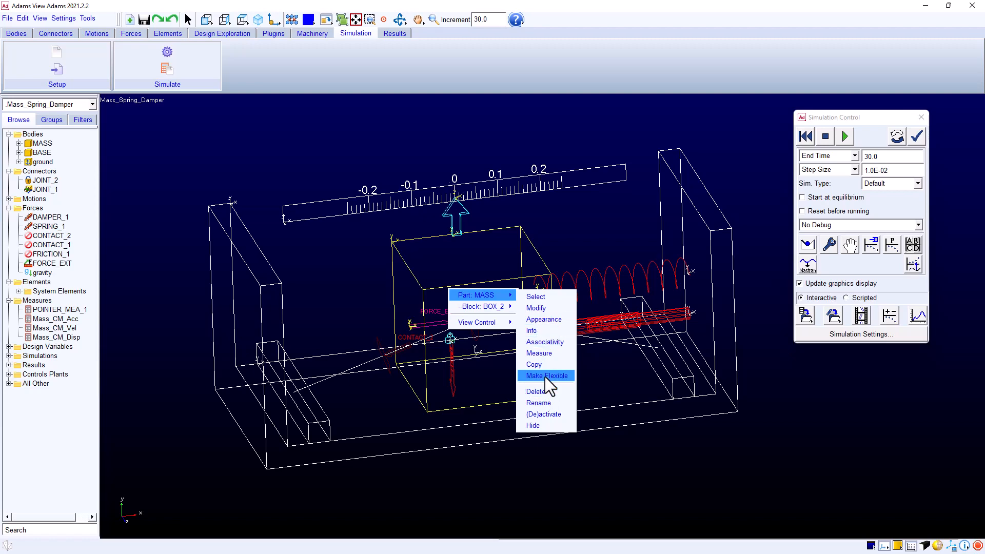
left_click(541, 353)
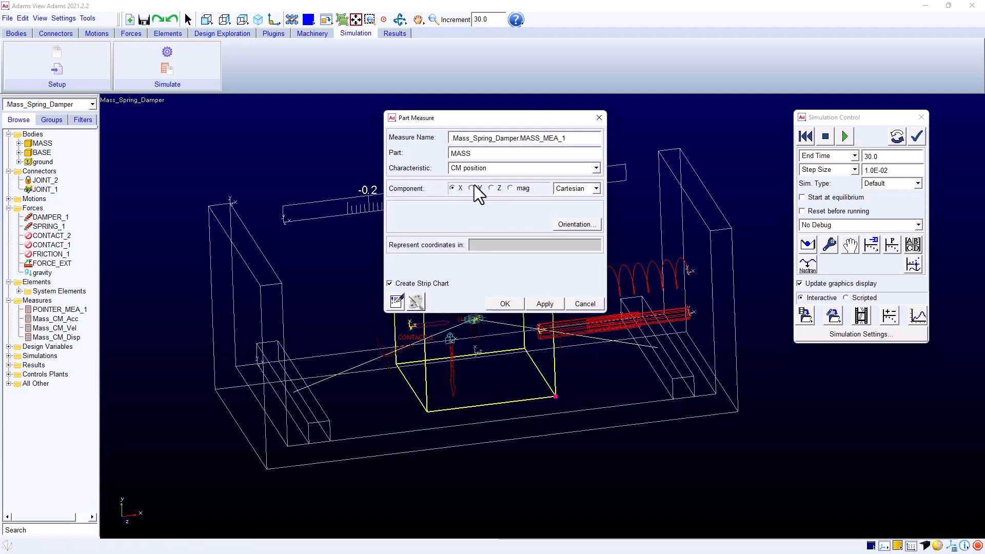
left_click(505, 303)
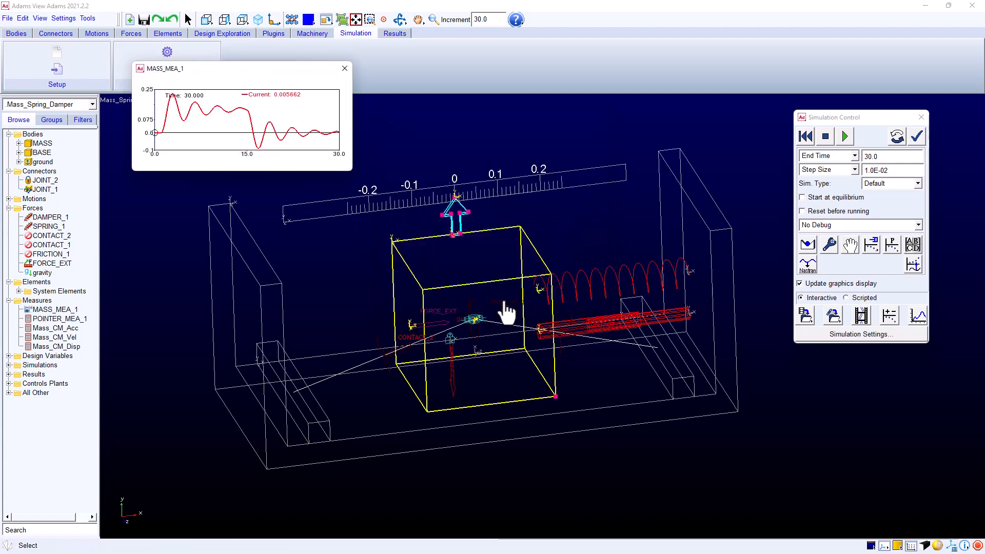
left_click_drag(229, 70, 217, 108)
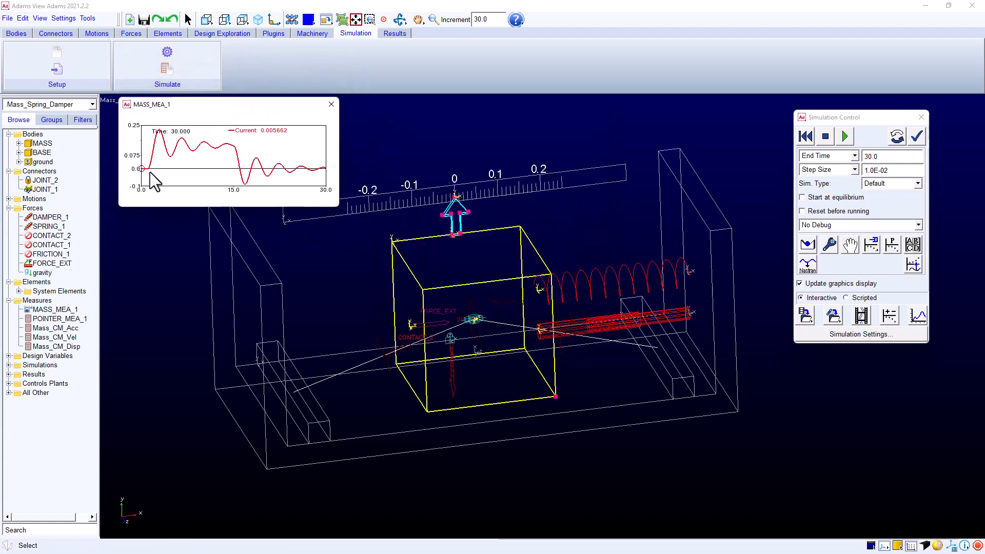
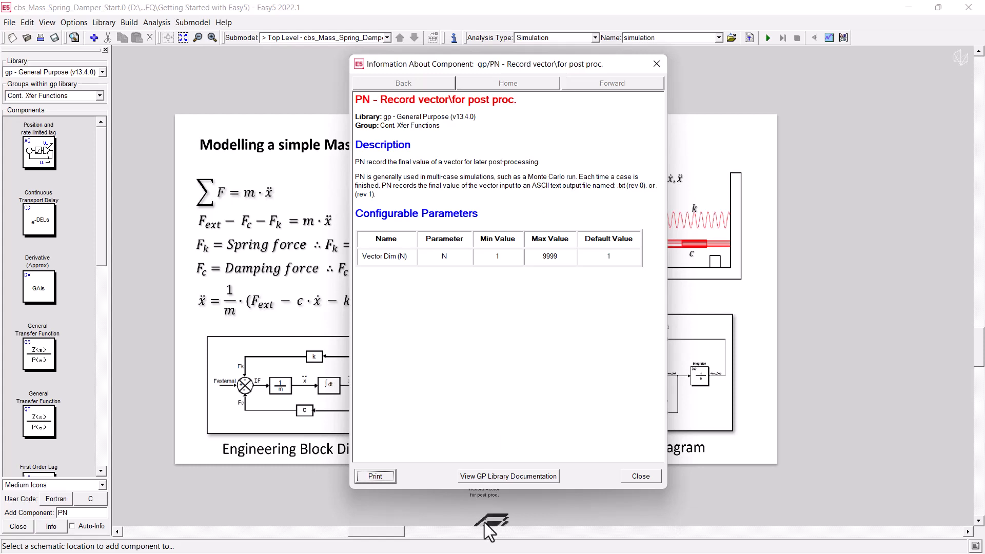
Step: In Easy5, open the General Purpose library documentation and view the reference page of the Divider (DI) component
left_click(492, 476)
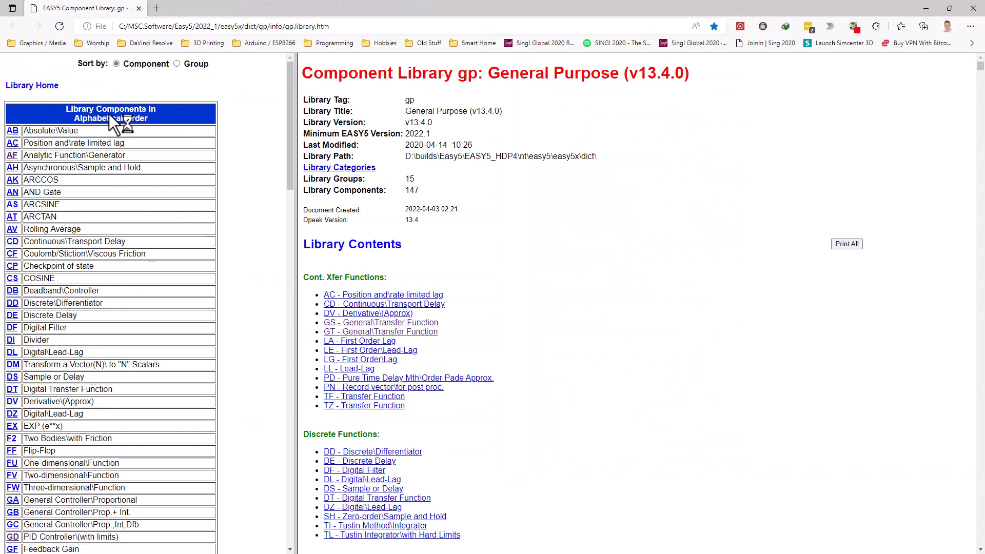
left_click_drag(291, 142, 264, 187)
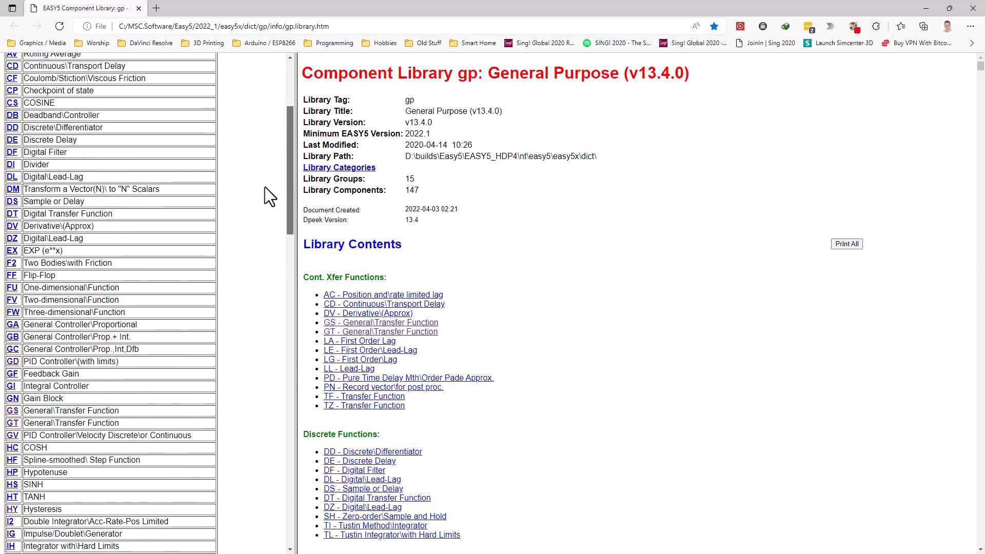
left_click(12, 165)
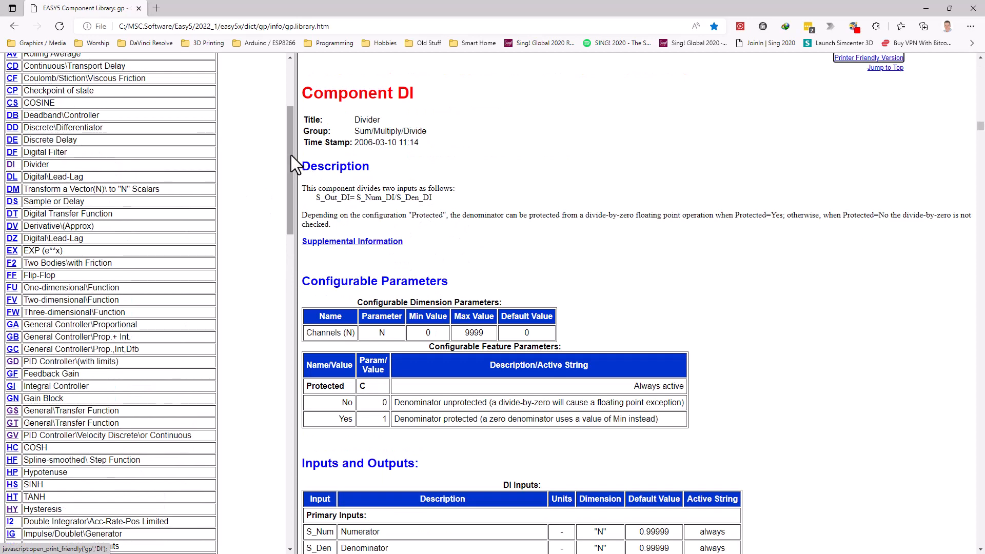
left_click_drag(291, 155, 285, 95)
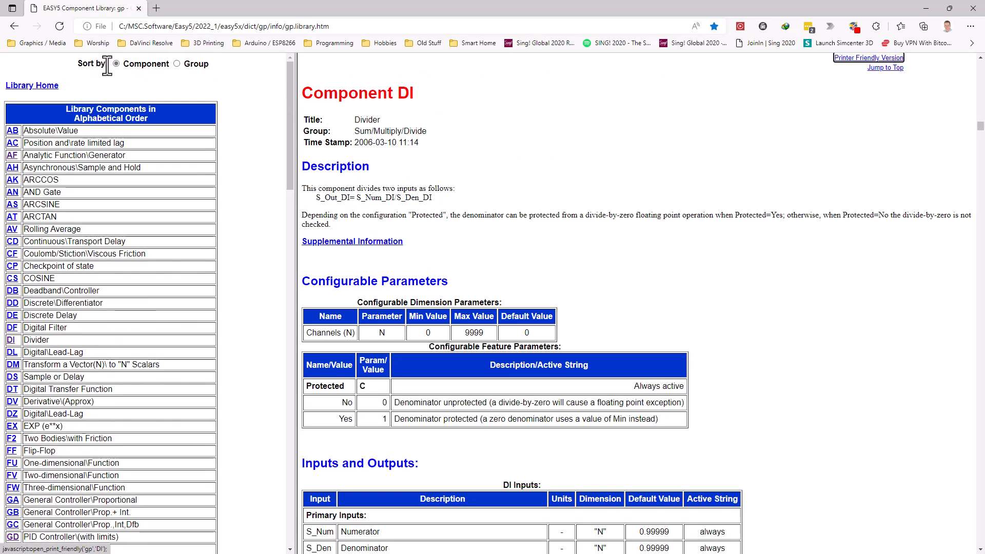
Step: Sort the library documentation by group, browse it, and close it together with the PN component information, cancelling the component placement
left_click(177, 64)
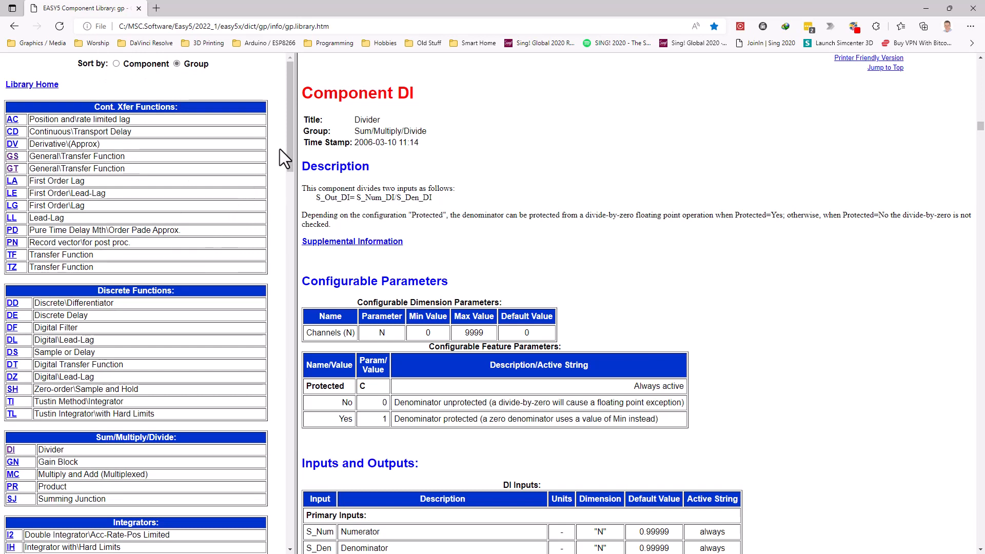
left_click_drag(287, 140, 191, 106)
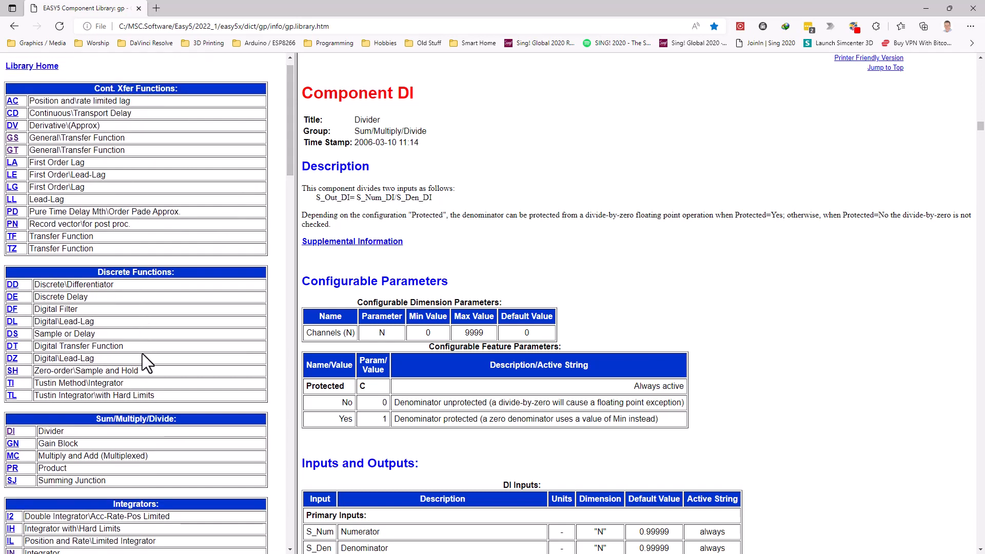
left_click_drag(291, 153, 289, 67)
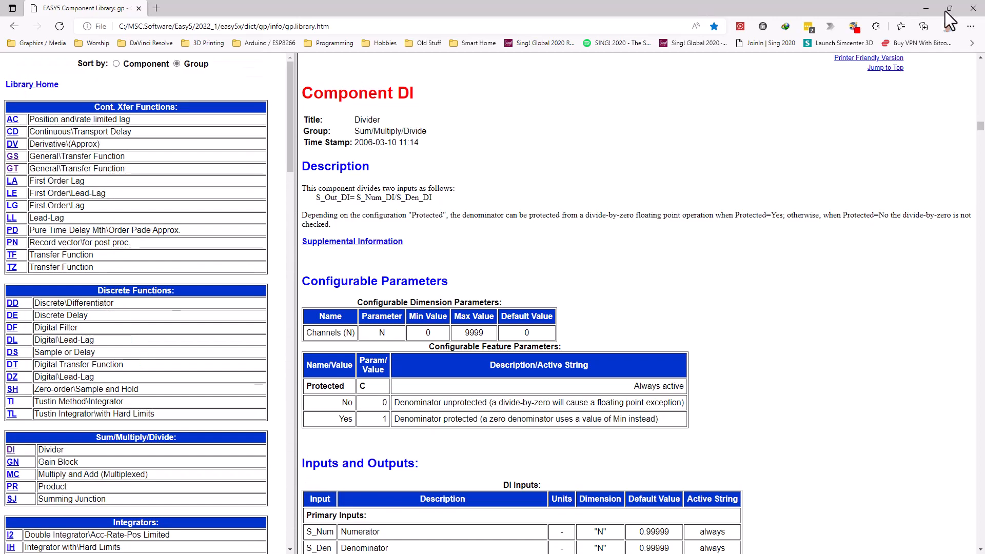
left_click(973, 8)
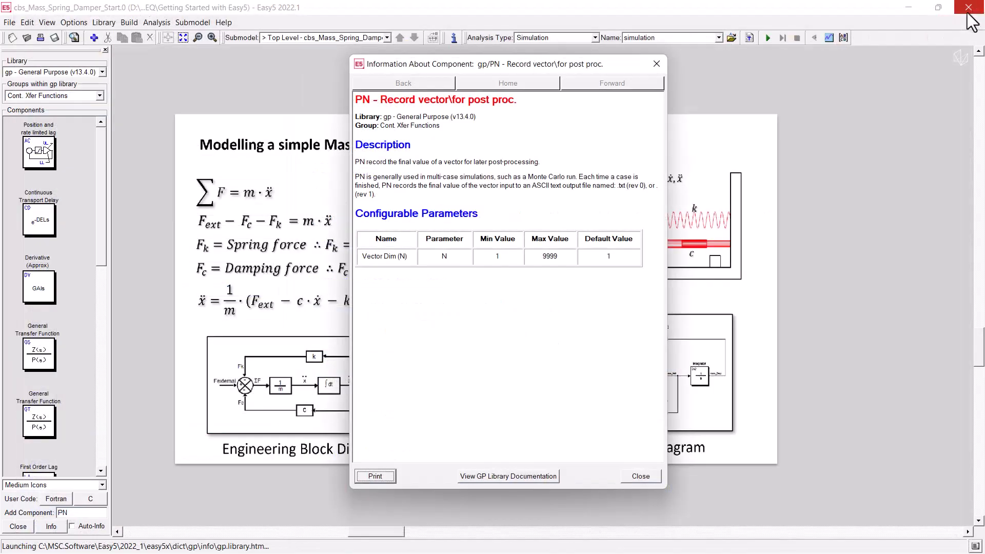
left_click(657, 64)
key("Escape")
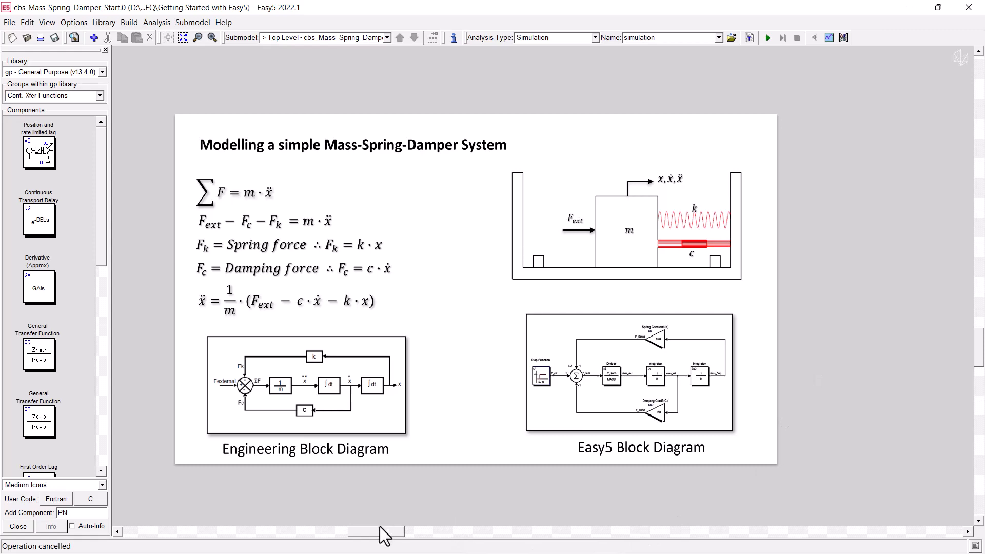
Step: Add a Step Function Generator from the Function Generators group to the empty schematic area beside the mass-spring-damper reference slide
left_click_drag(379, 526, 424, 526)
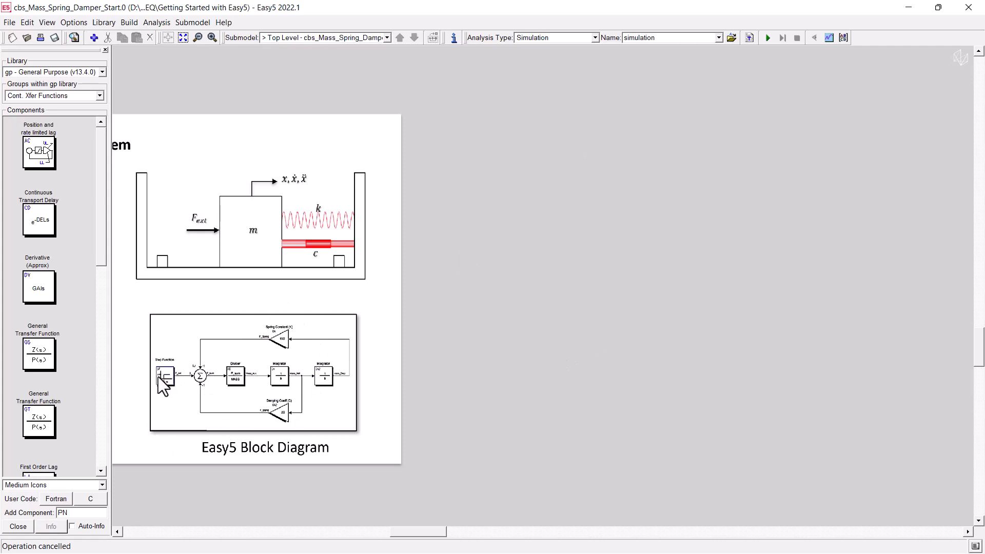
left_click(61, 94)
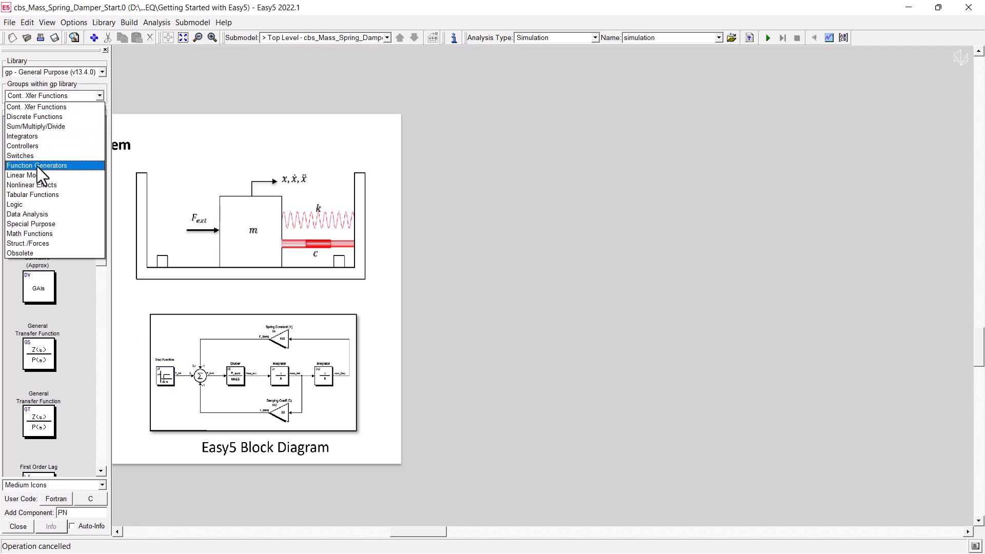
left_click(23, 165)
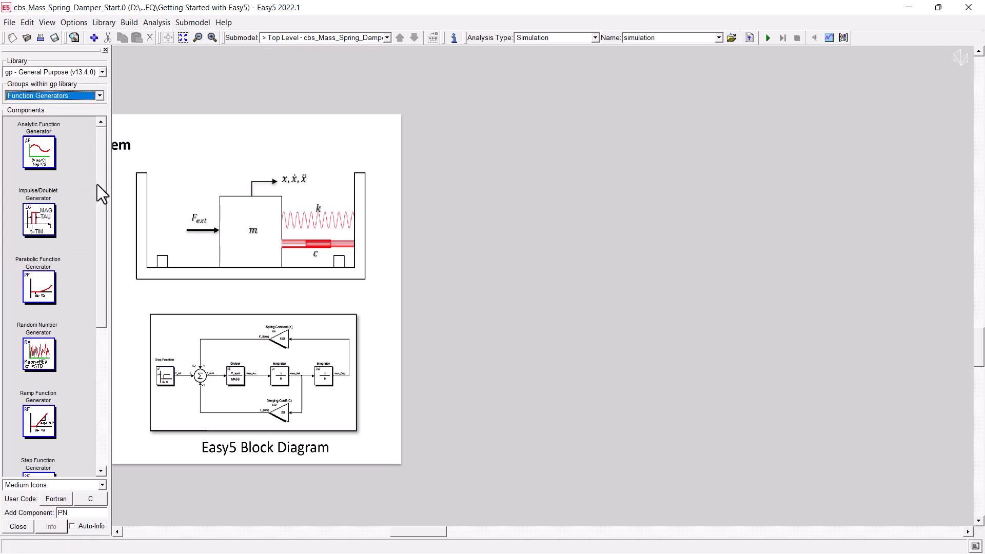
scroll(98, 195, "down", 2)
left_click_drag(98, 201, 97, 280)
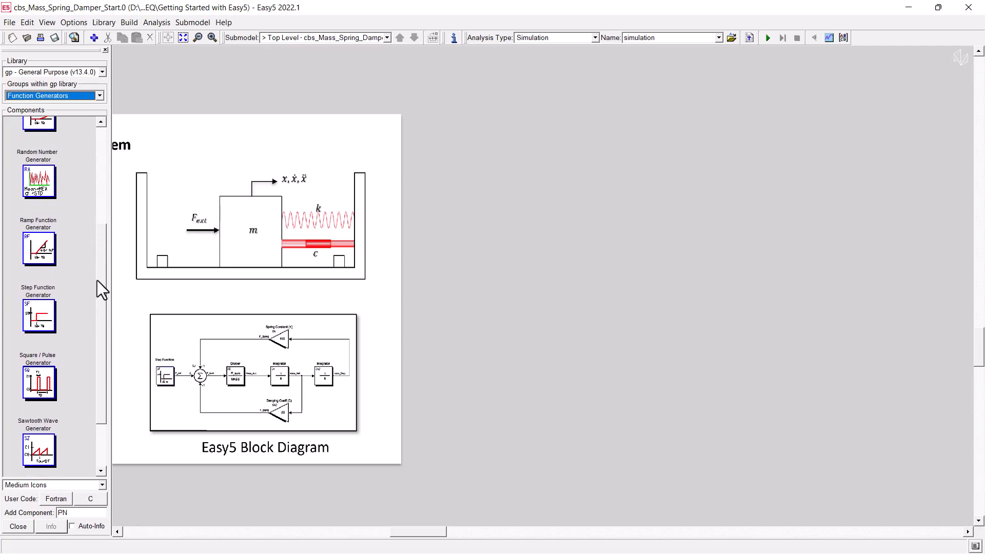
left_click(38, 314)
left_click(539, 280)
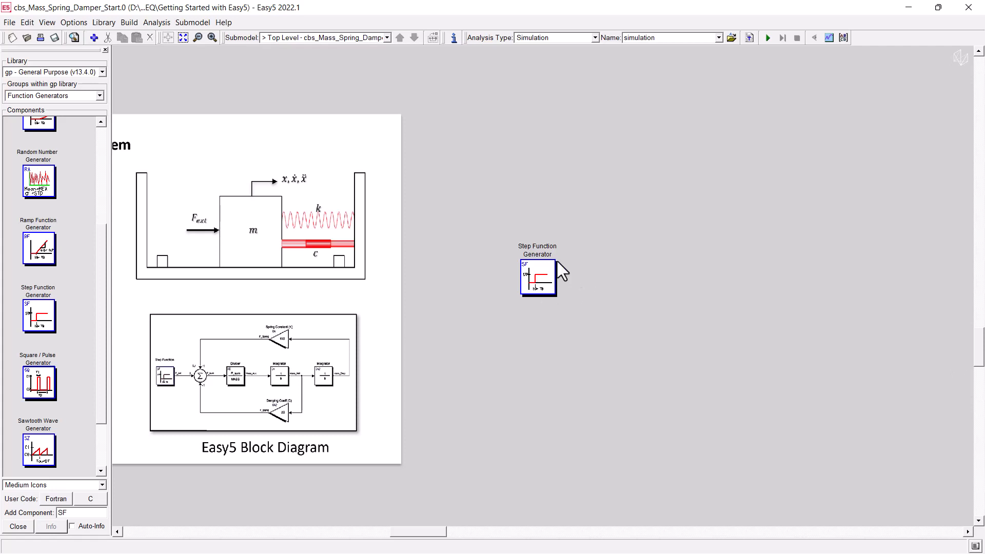
Step: Review the Step Function Generator's description, then set its step start time T0_SF to 1 and step input value STP_SF to 20
left_click(539, 277)
double_click(537, 276)
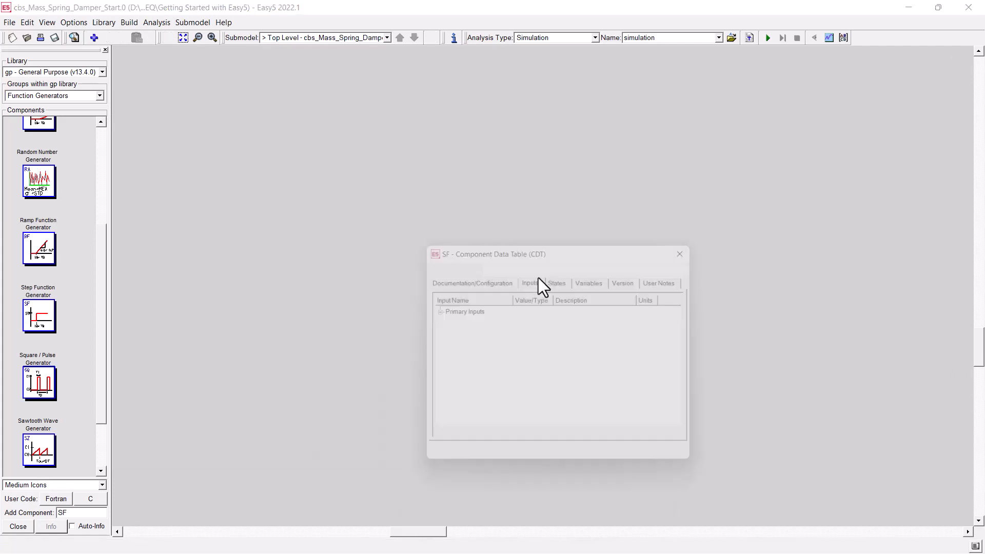
left_click_drag(547, 245, 532, 114)
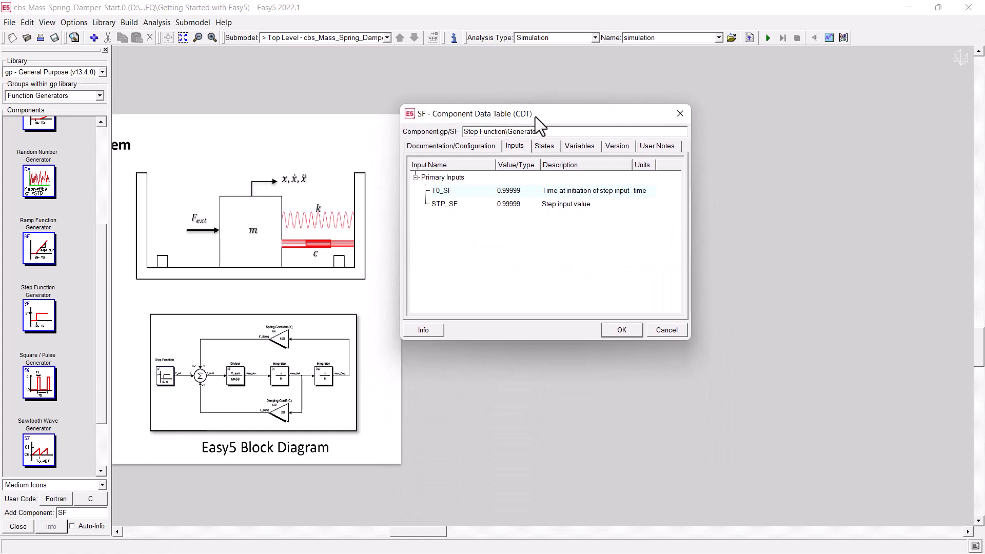
left_click(438, 149)
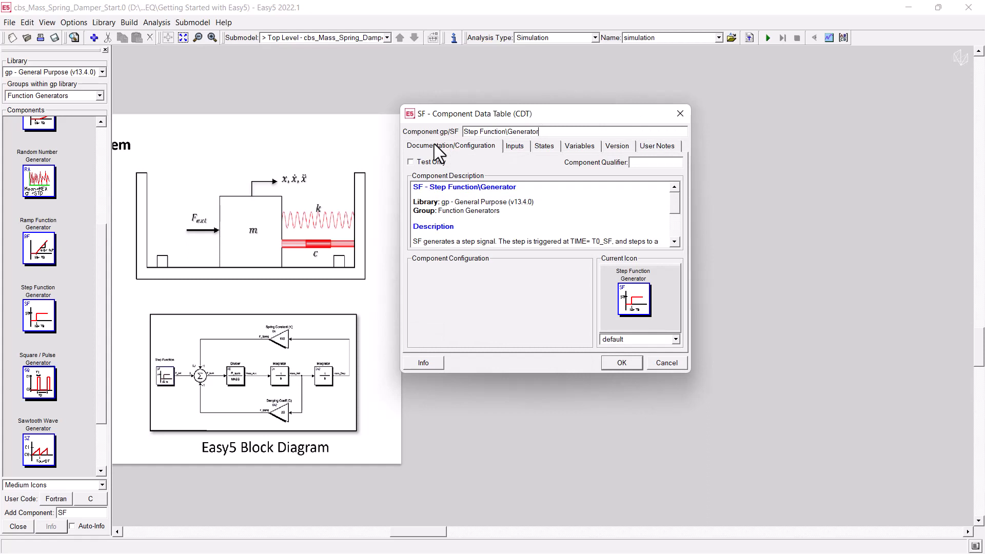
mouse_move(674, 205)
left_mouse_down()
mouse_move(678, 233)
mouse_move(677, 205)
left_mouse_up()
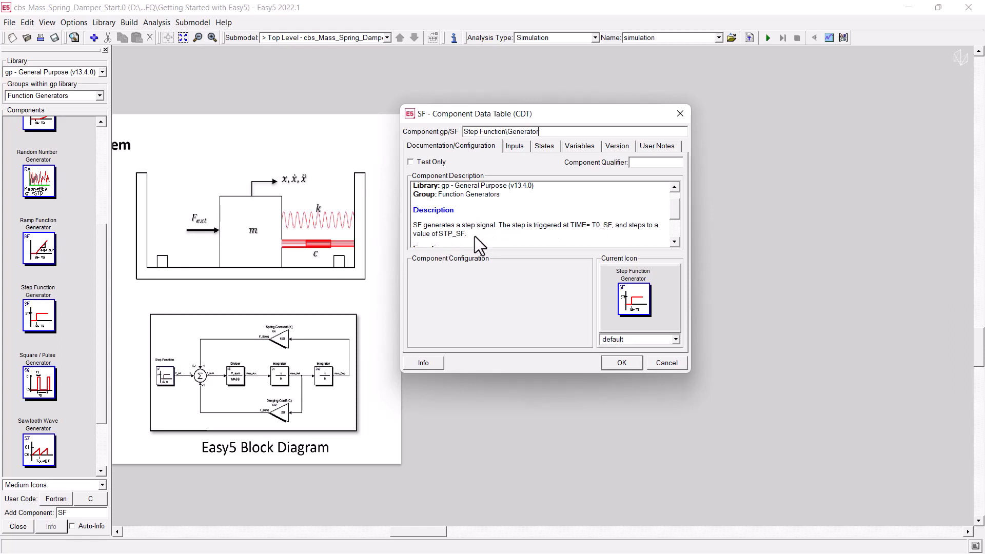
left_click(516, 149)
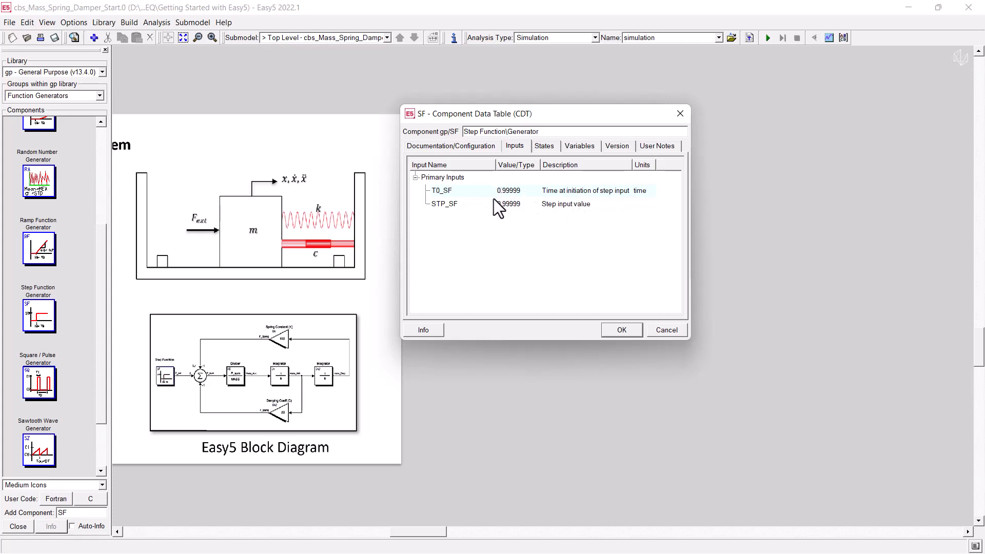
left_click_drag(544, 111, 568, 116)
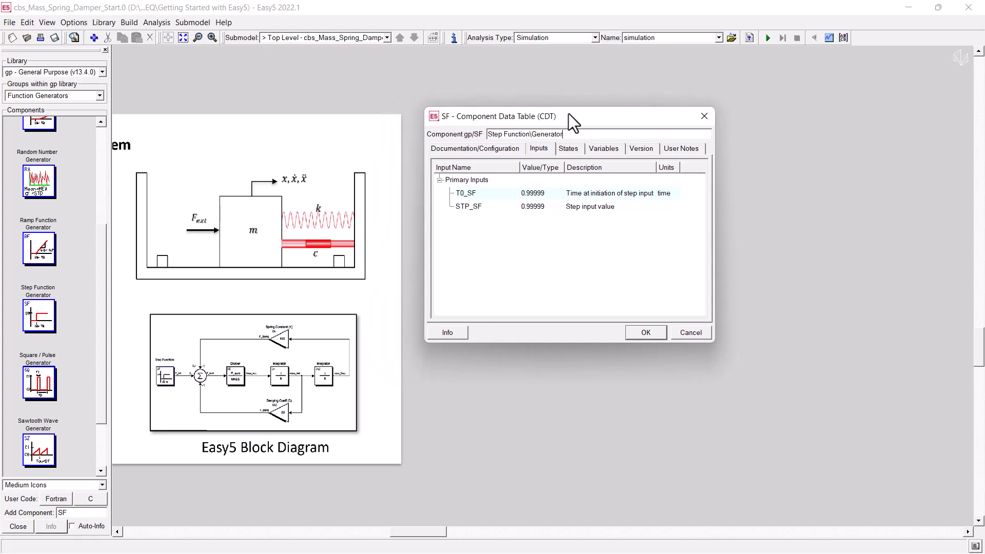
left_click(535, 193)
type("1")
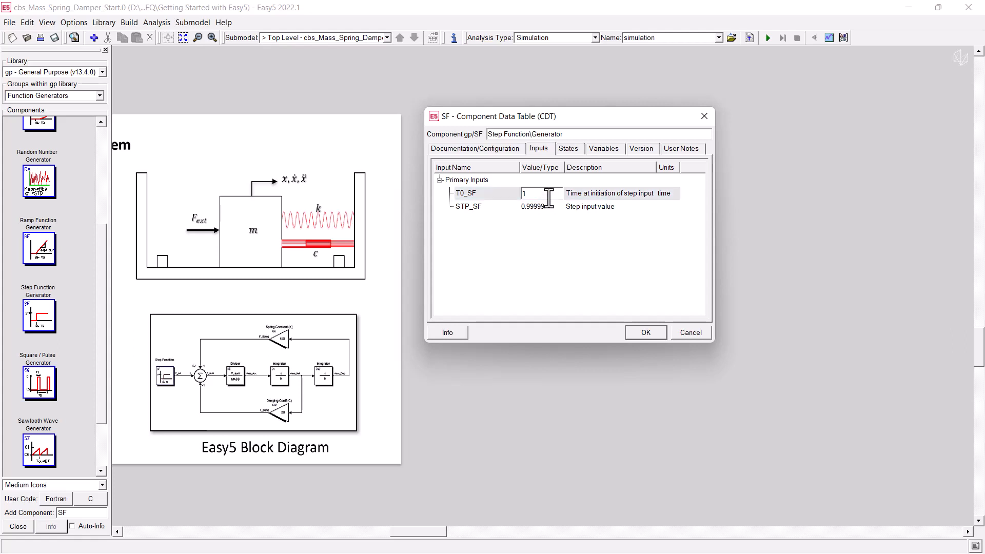
left_click(543, 206)
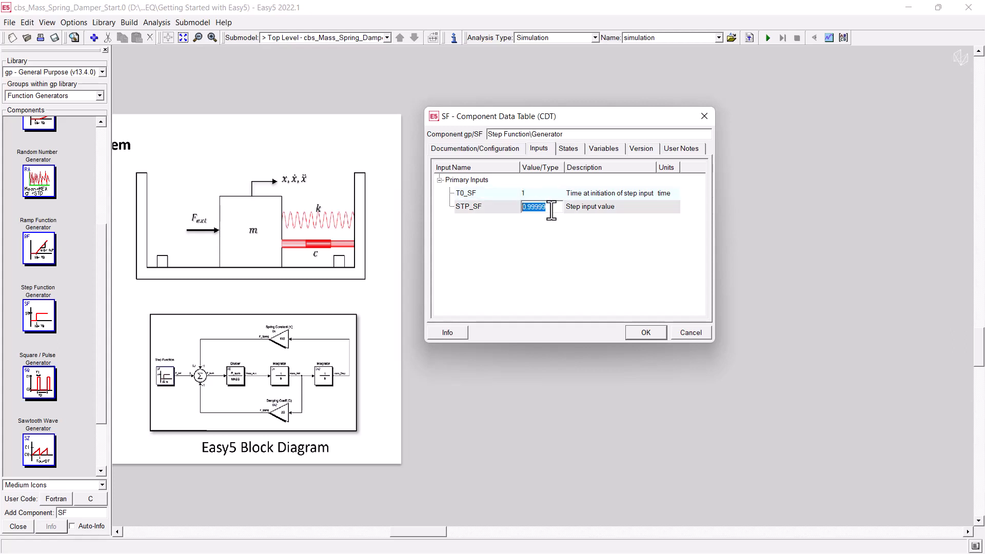
type("20")
left_click(645, 334)
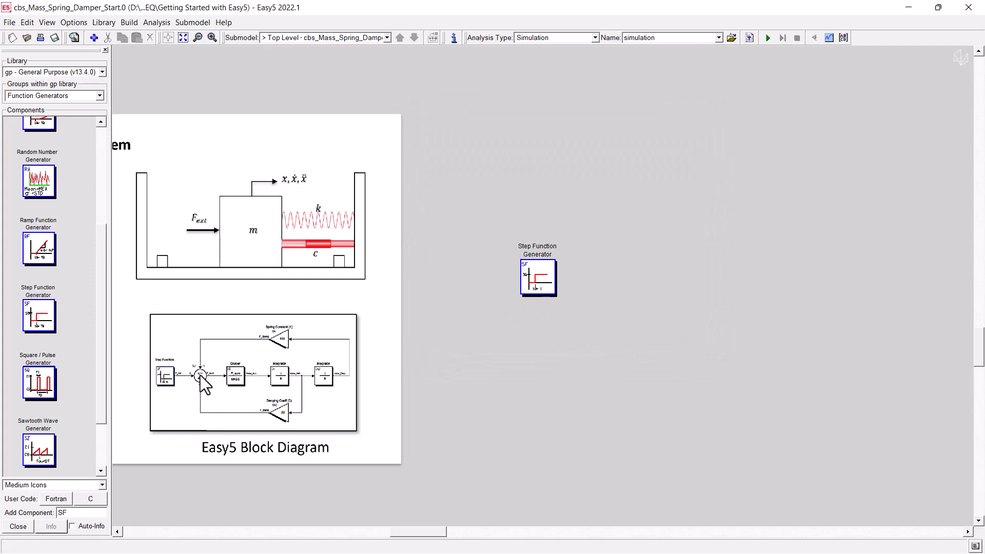
Step: Add a Summing Junction from the Sum/Multiply/Divide group to the right of the Step Function Generator
left_click(45, 94)
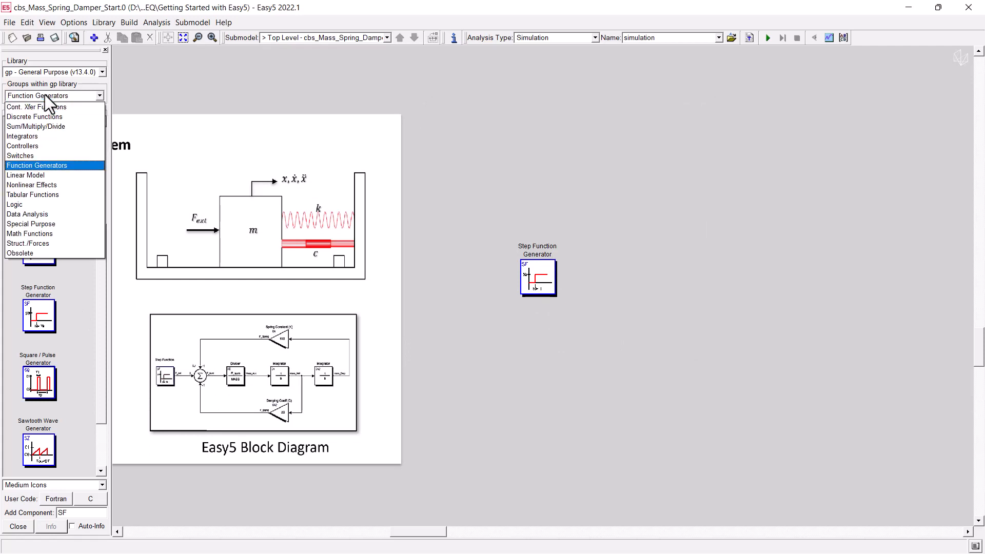
left_click(25, 128)
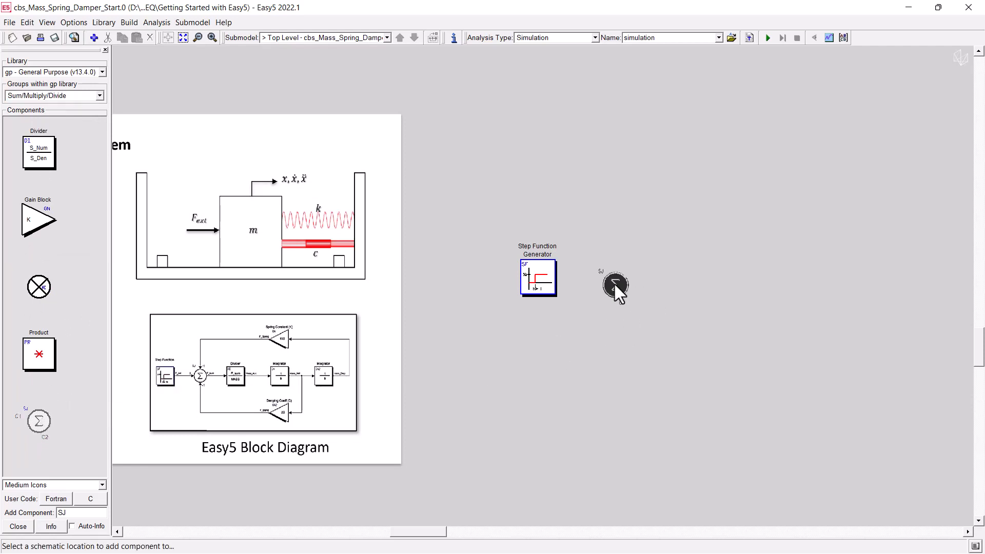
left_click(614, 280)
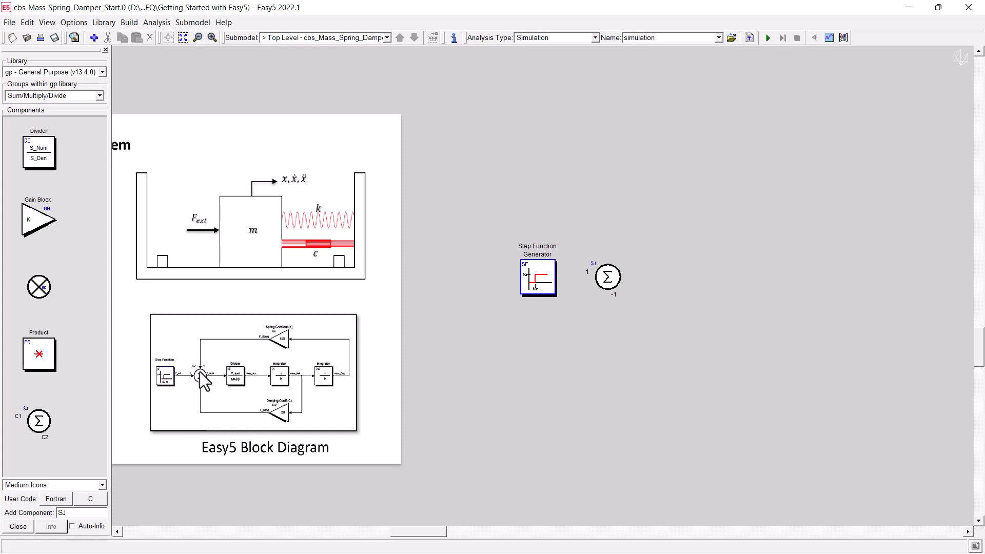
Step: Configure the Summing Junction with 3 inputs, set the third input's multiplier C3_SJ to -1, and recheck its inputs
double_click(608, 278)
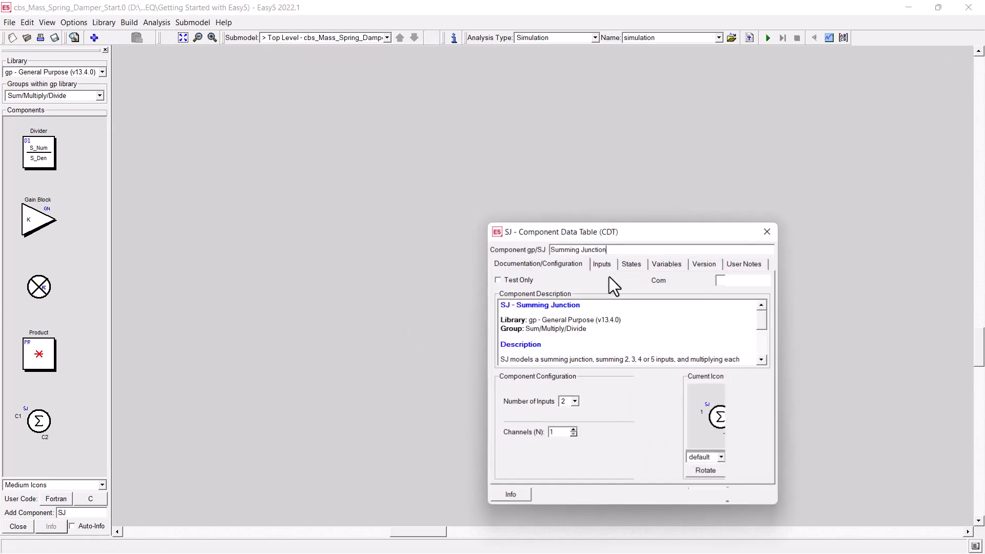
left_click_drag(634, 239, 537, 112)
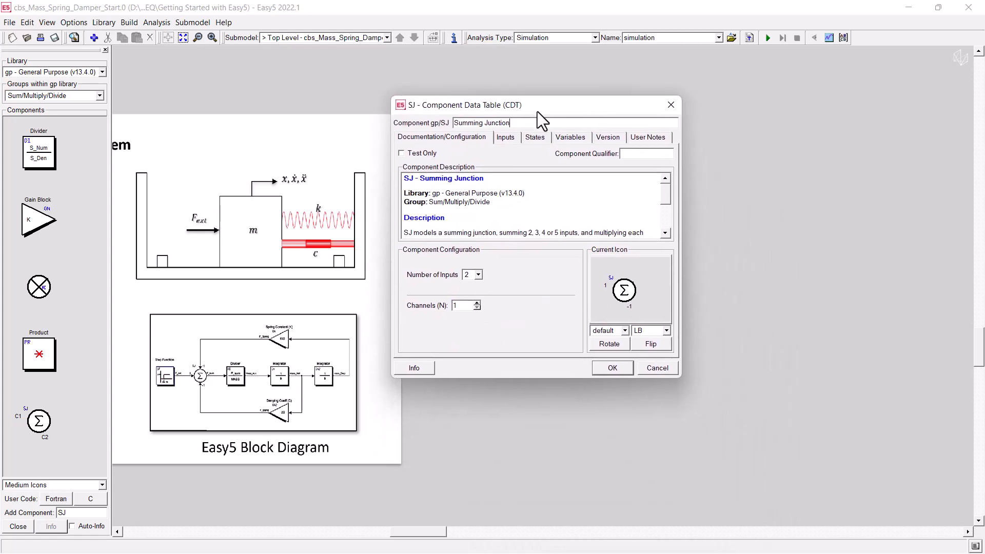
left_click(477, 276)
left_click(465, 296)
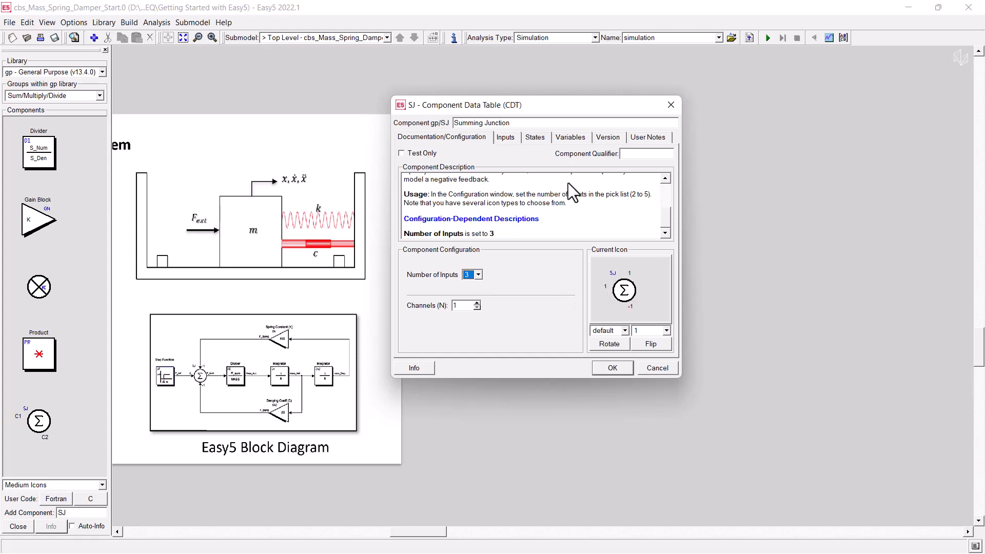
left_click(505, 138)
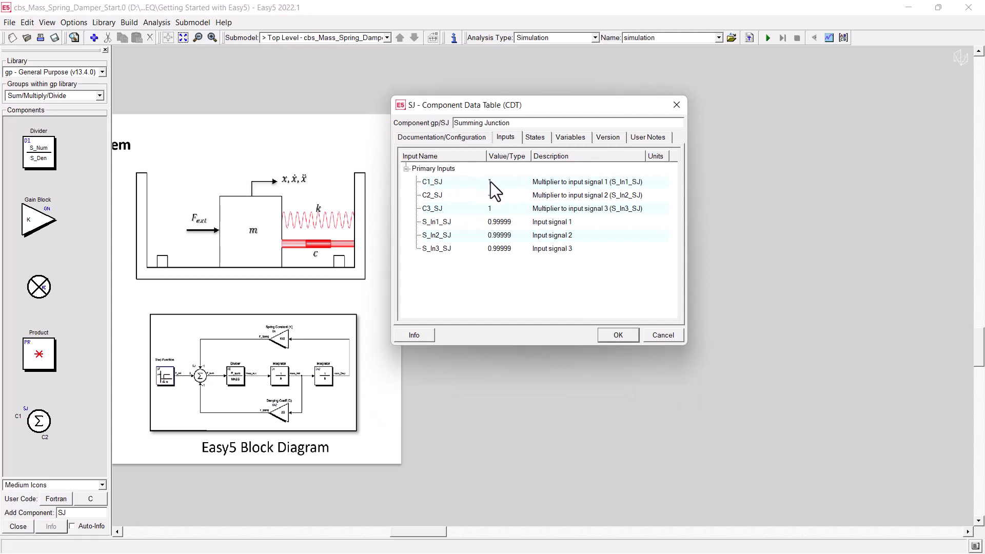
left_click_drag(515, 109, 777, 121)
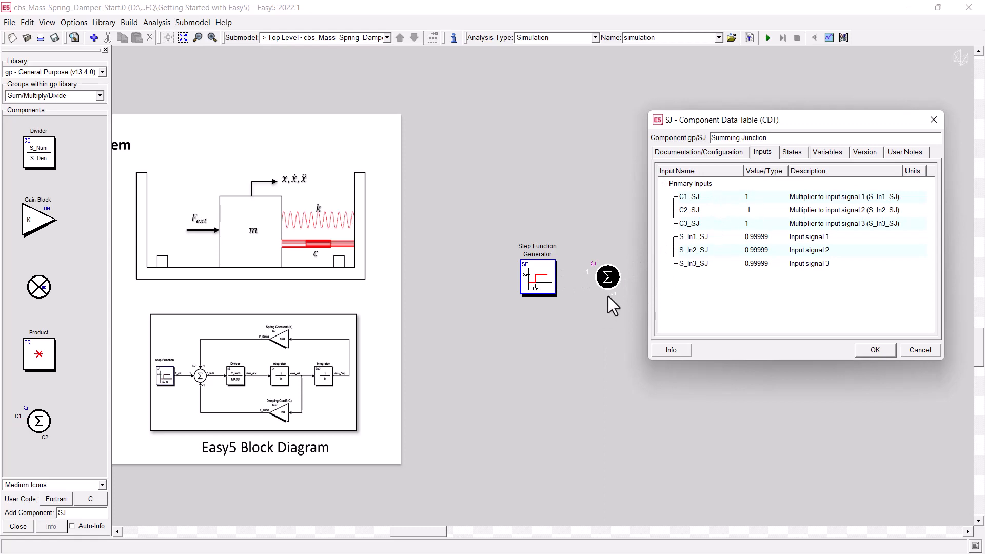
double_click(756, 227)
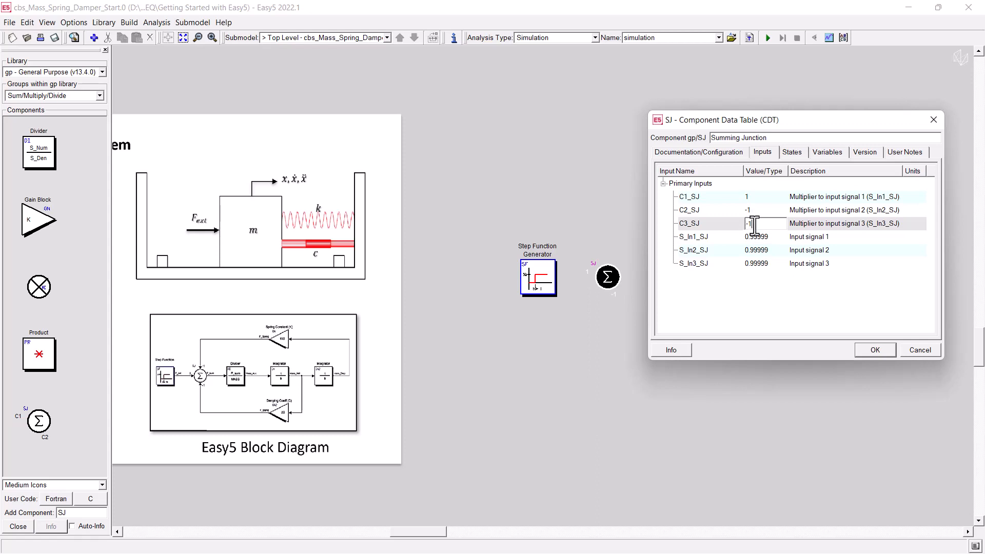
left_click(874, 350)
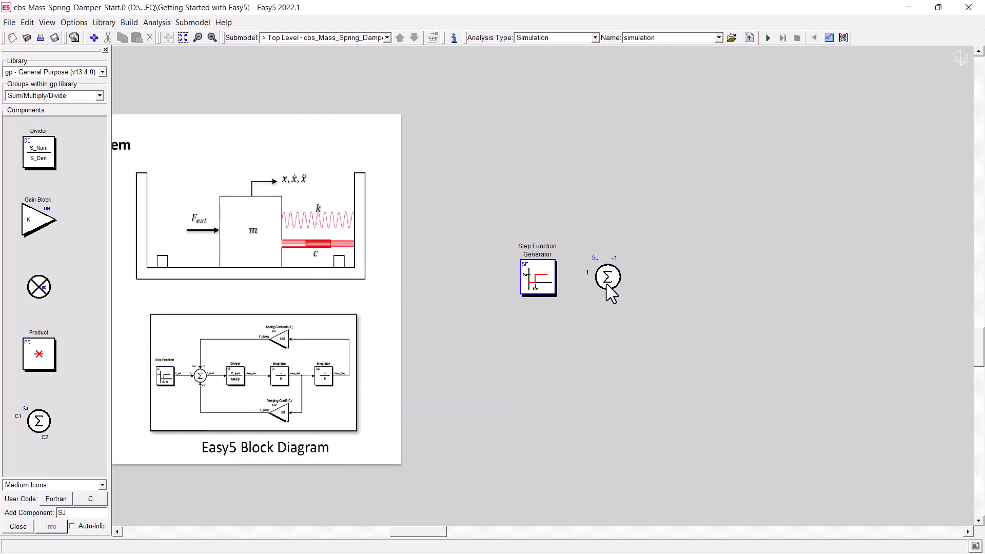
double_click(611, 278)
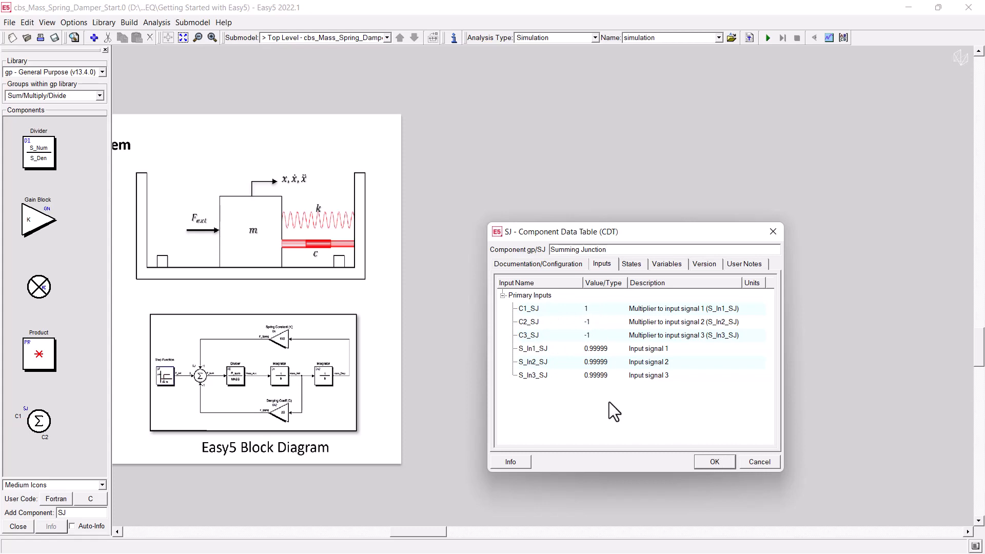
left_click(714, 462)
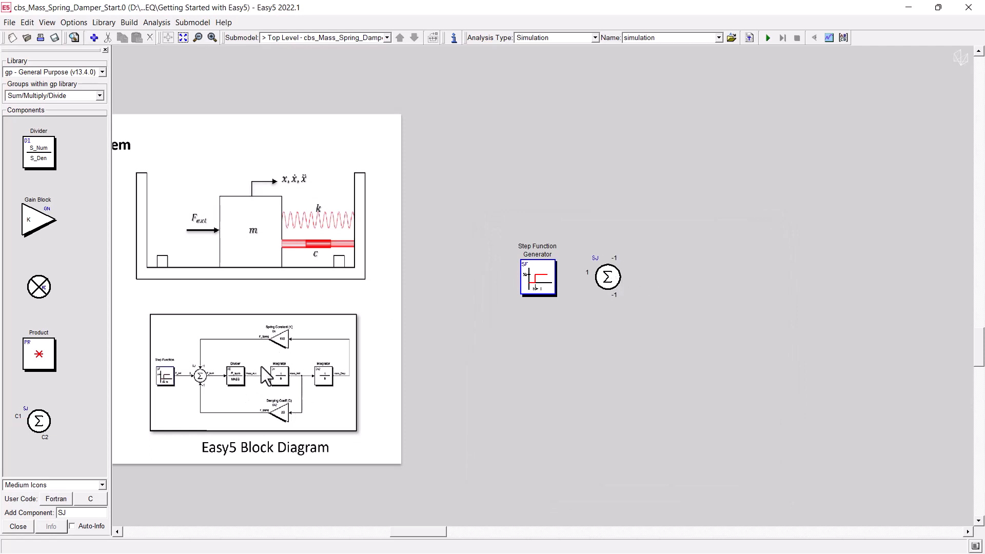
Step: Review the Step Function Generator's inputs, states and variables, and rename its step signal output variable to F_Ext
double_click(539, 277)
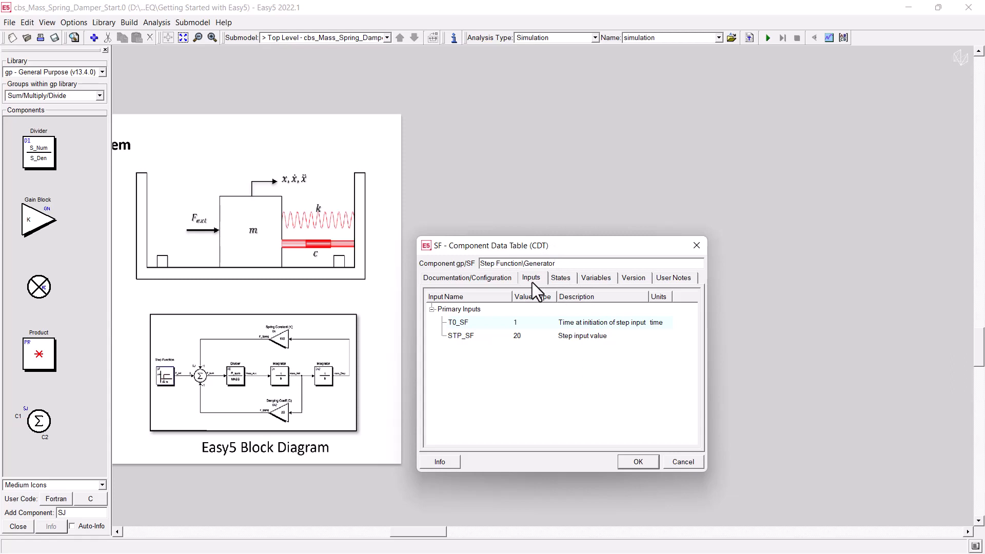
left_click_drag(545, 245, 535, 165)
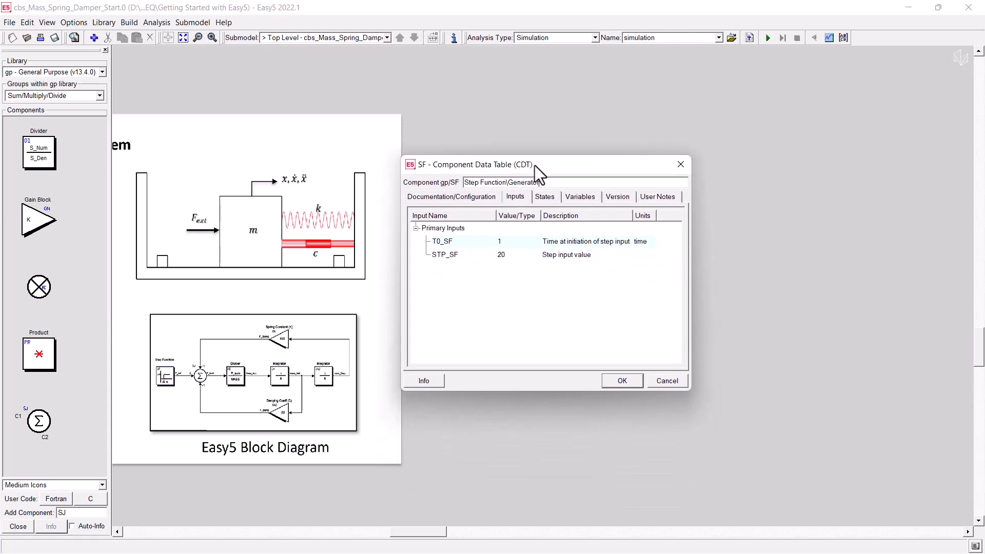
left_click(544, 198)
left_click(581, 197)
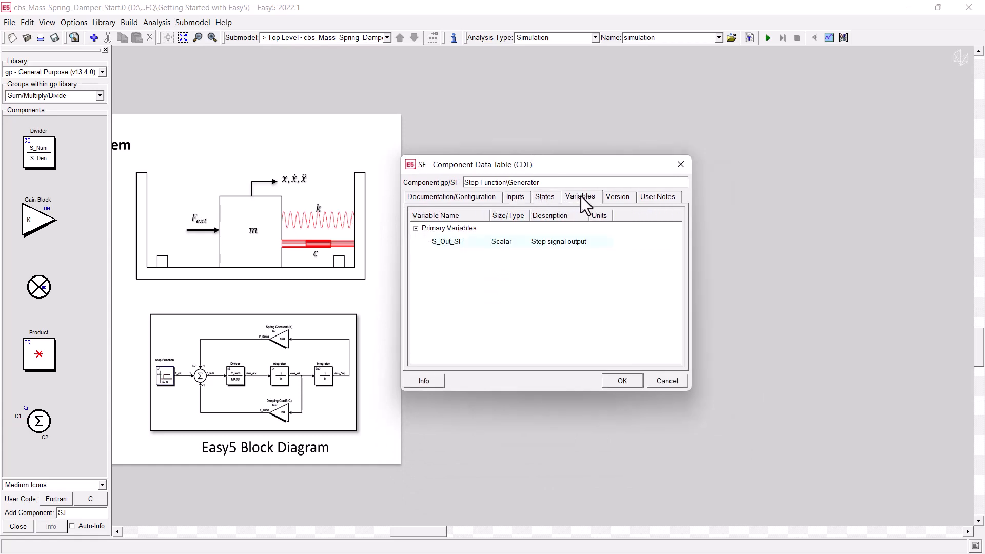
left_click(516, 199)
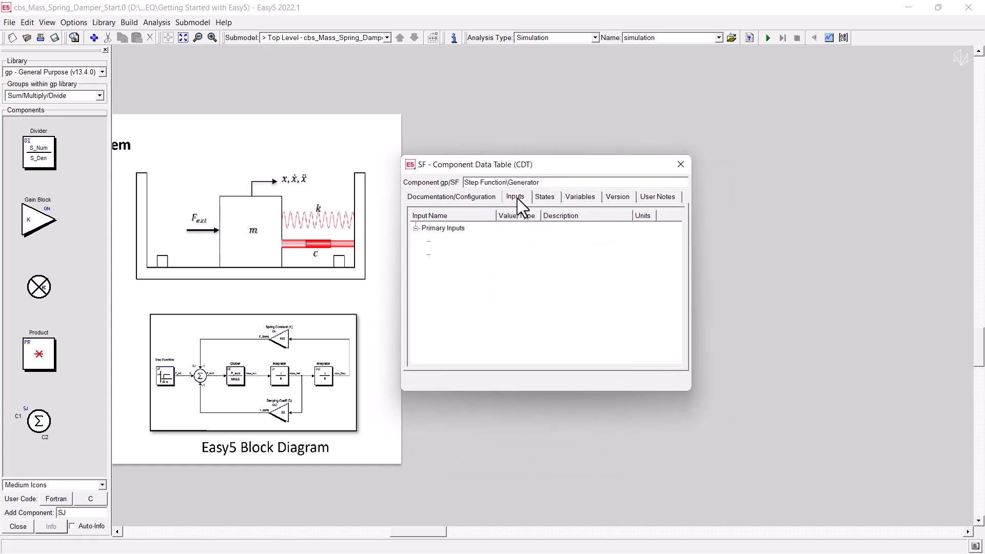
left_click(545, 198)
left_click(415, 228)
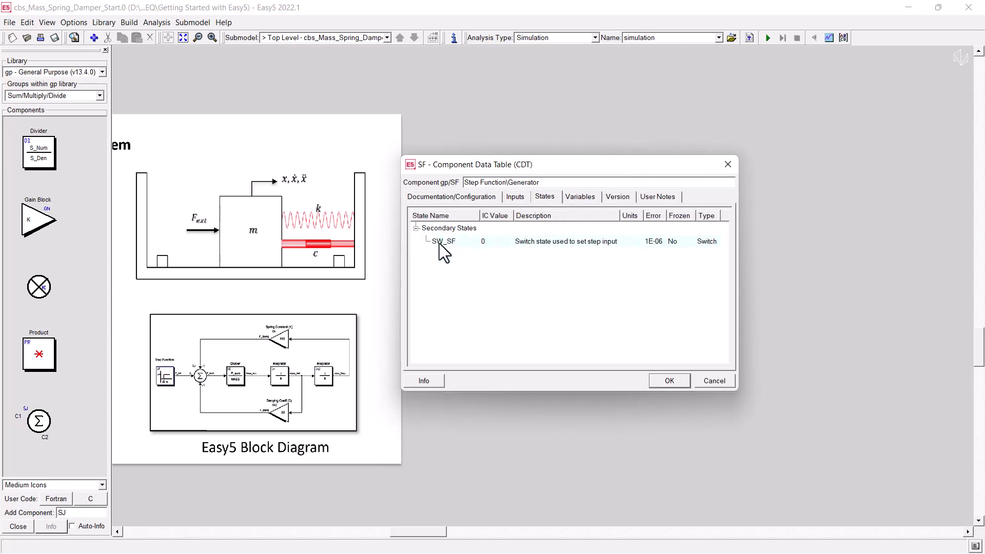
left_click(570, 198)
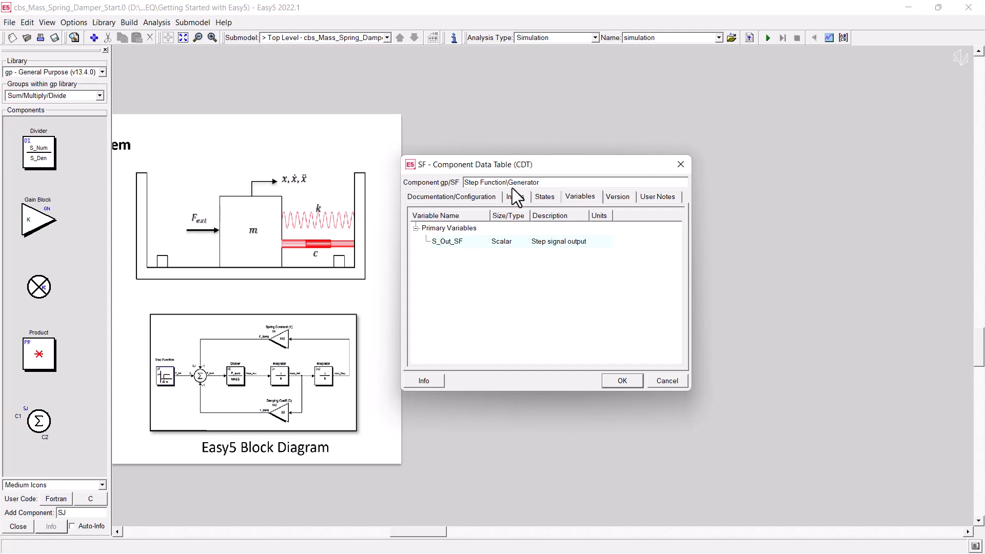
left_click_drag(530, 167, 753, 179)
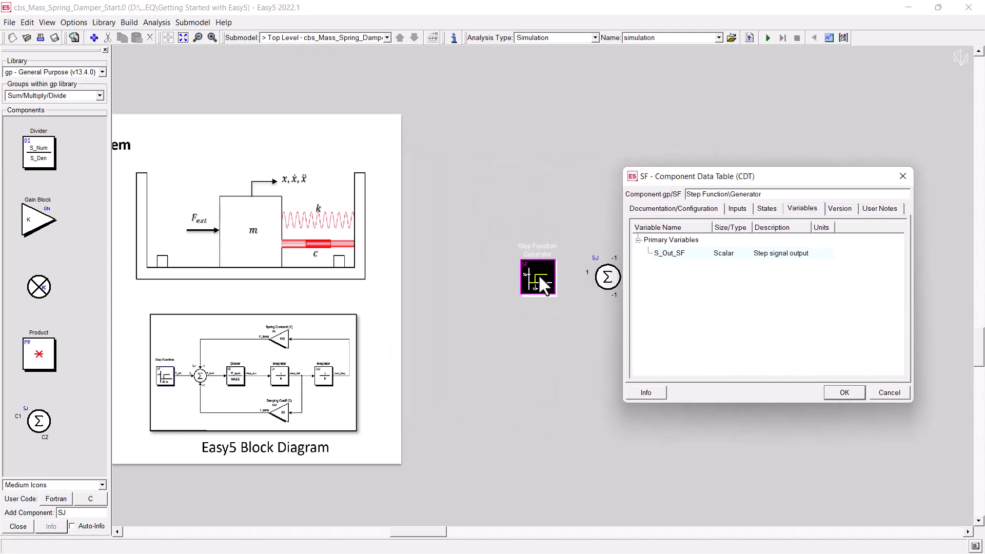
double_click(688, 257)
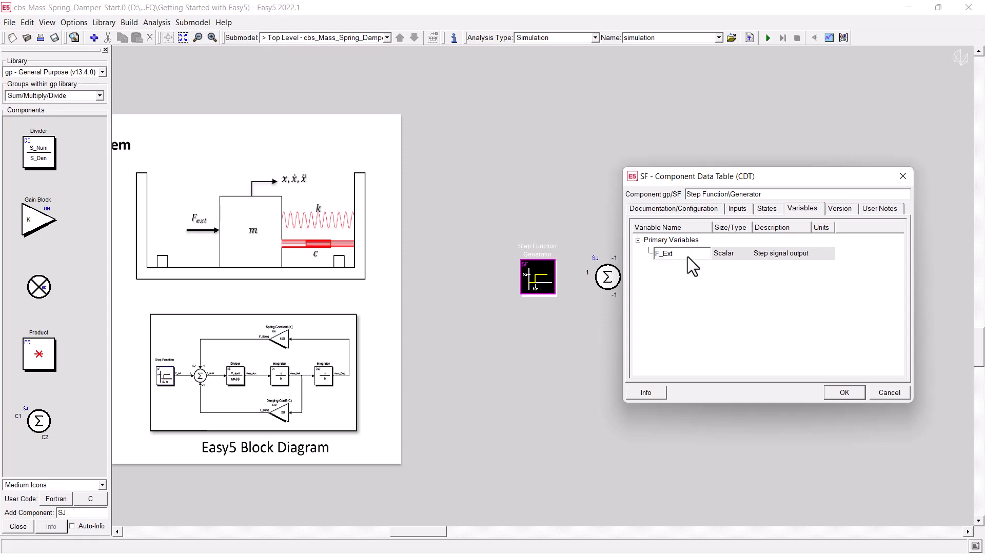
left_click(851, 392)
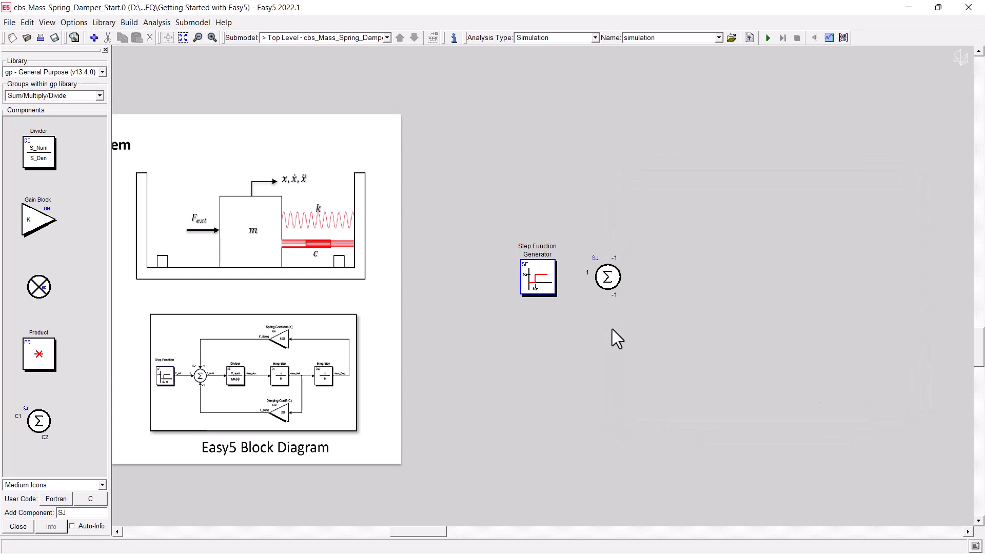
Step: Connect the Step Function Generator to the Summing Junction and add a Divider to the right of the junction
left_click(542, 273)
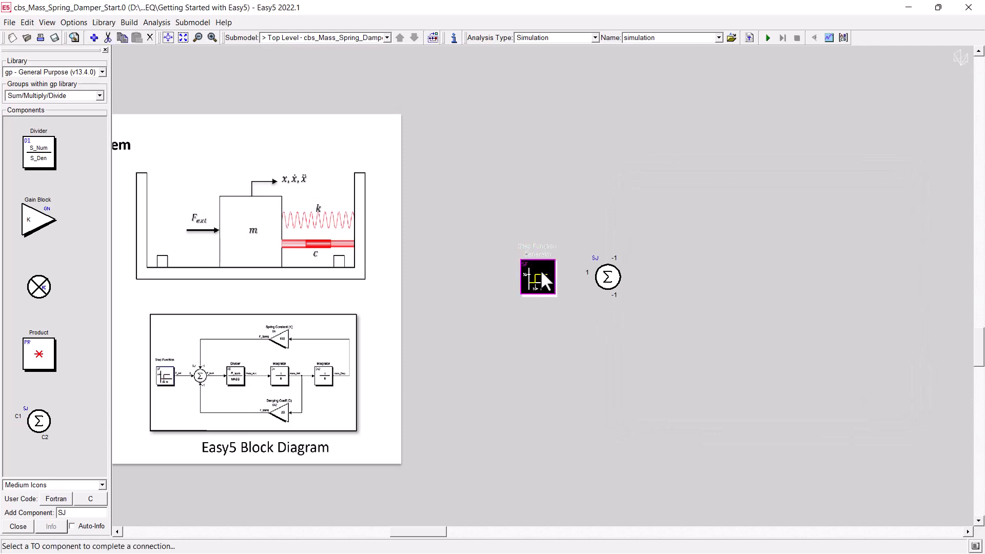
left_click(612, 281)
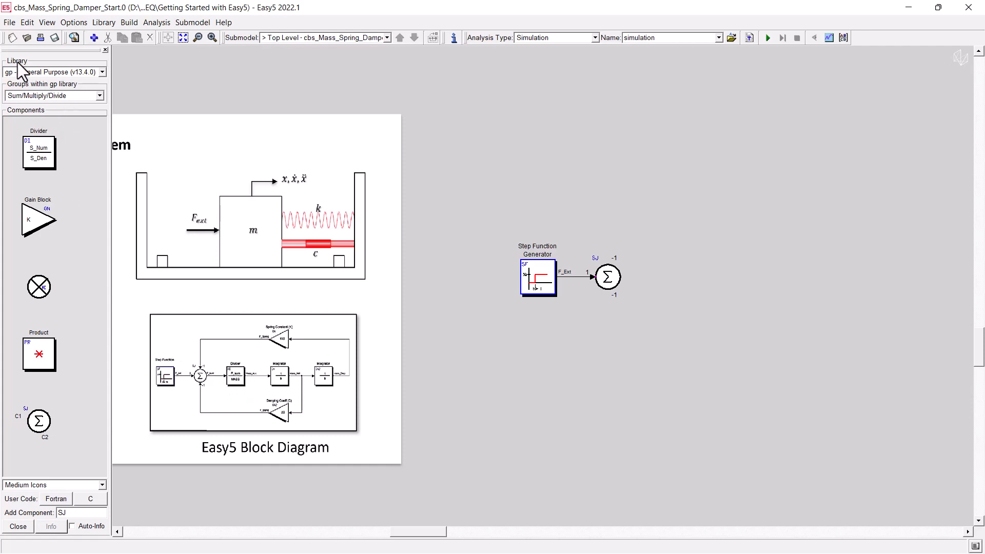
left_click(40, 153)
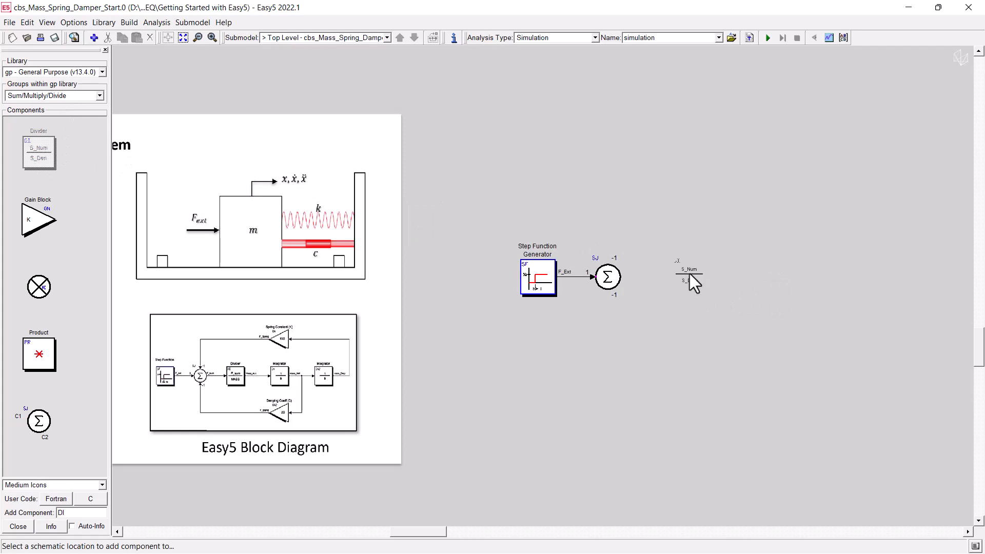
left_click(691, 276)
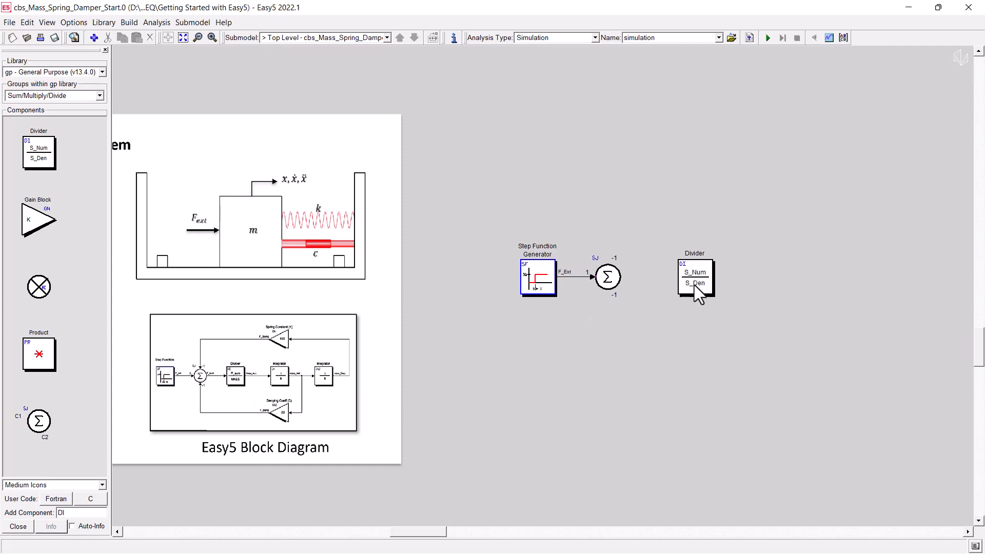
Step: Connect the Summing Junction's Out port to the Divider's Num port
left_click(615, 277)
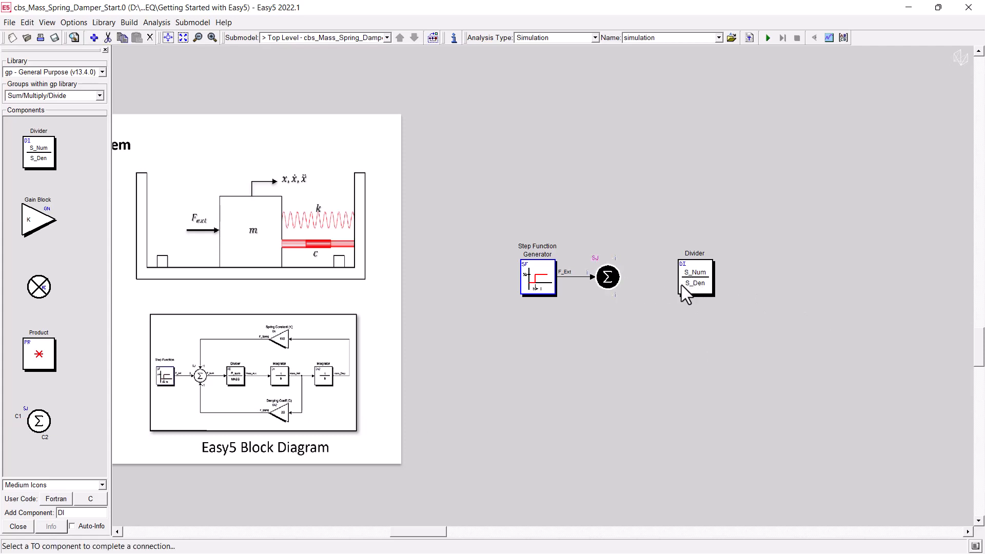
left_click(696, 272)
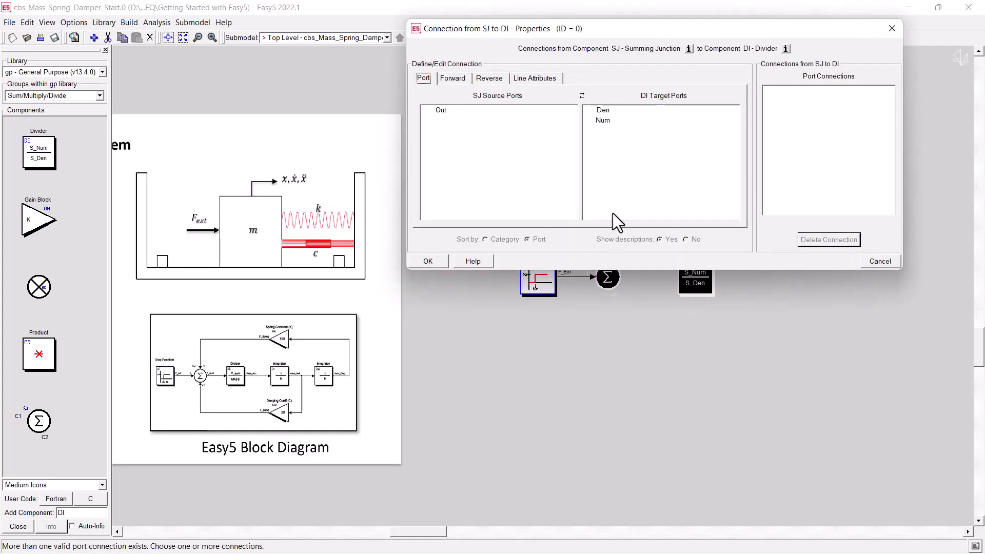
left_click_drag(592, 26, 439, 95)
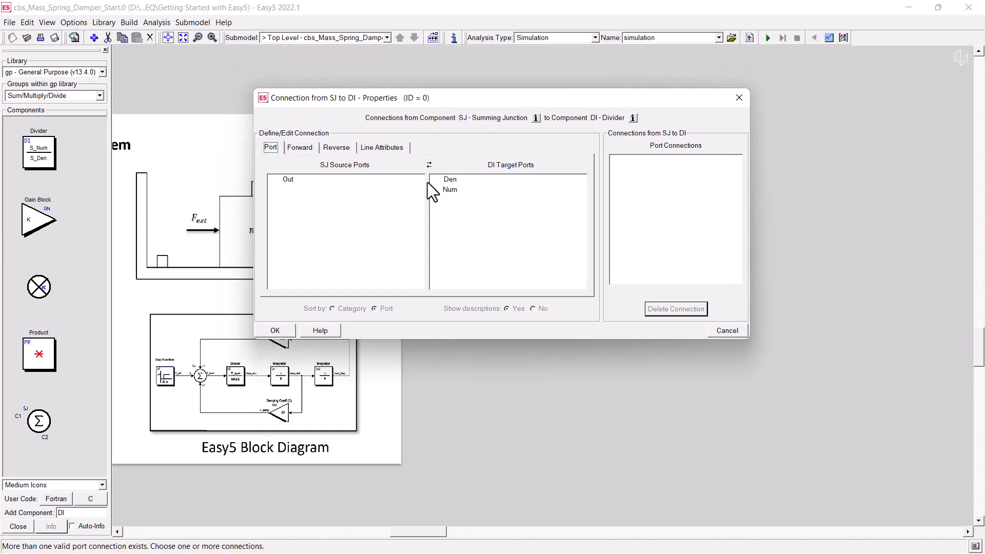
left_click(289, 180)
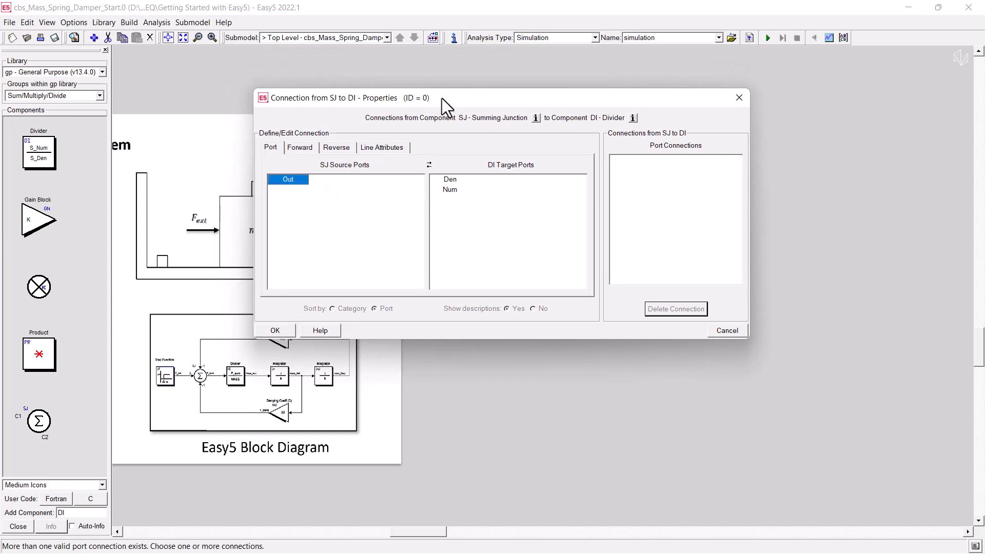
left_click_drag(442, 97, 445, 292)
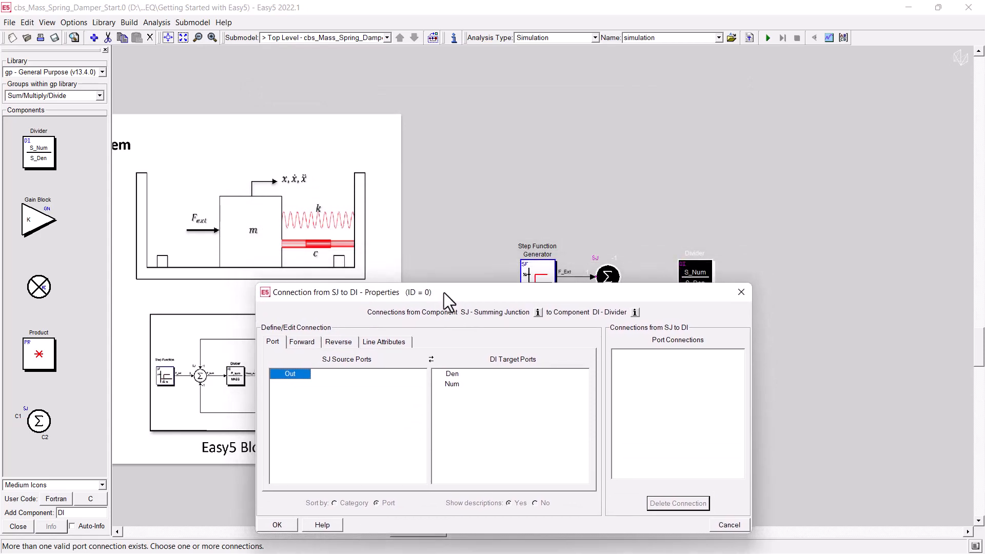
left_click(451, 384)
left_click_drag(576, 294, 552, 143)
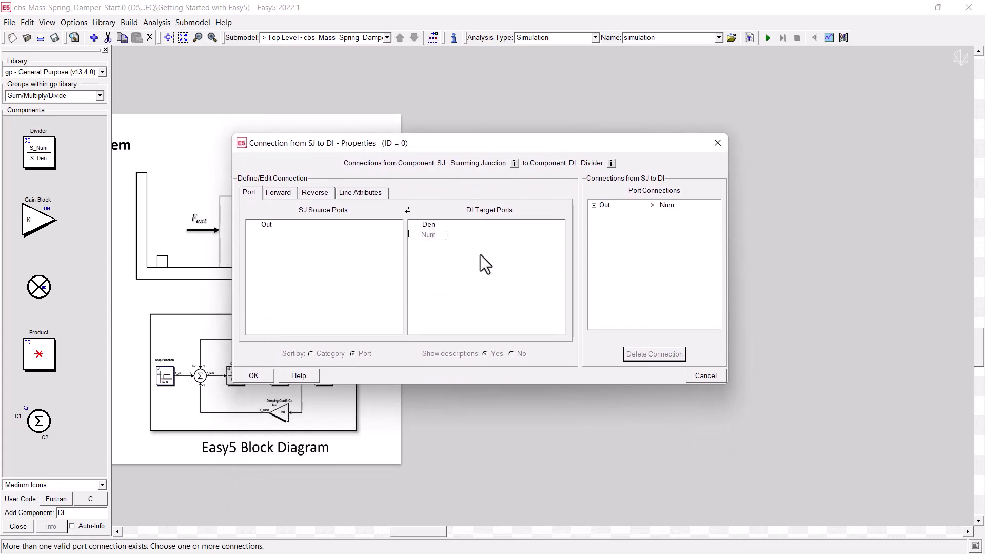
left_click(254, 376)
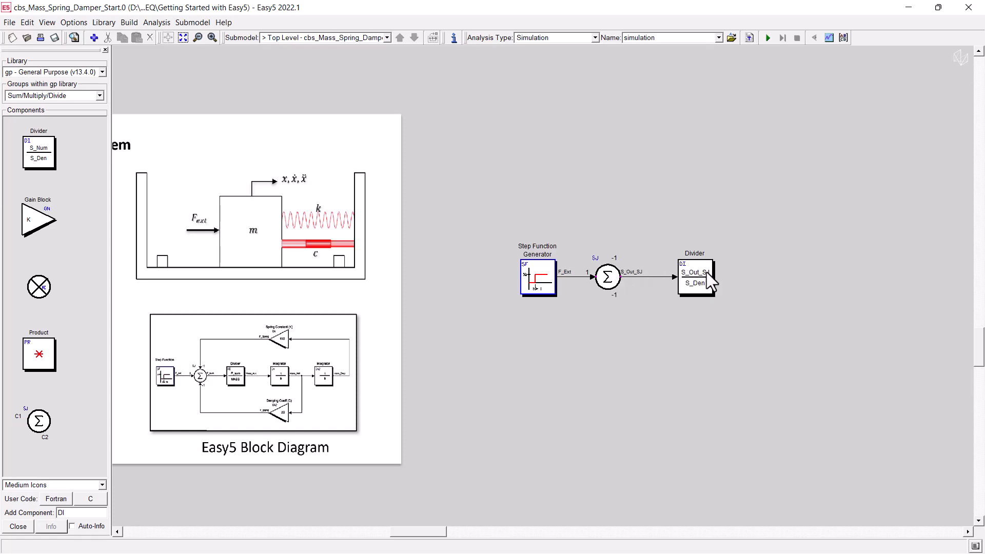
Step: Rename the Summing Junction's output signal variable to F_Resultant
double_click(613, 279)
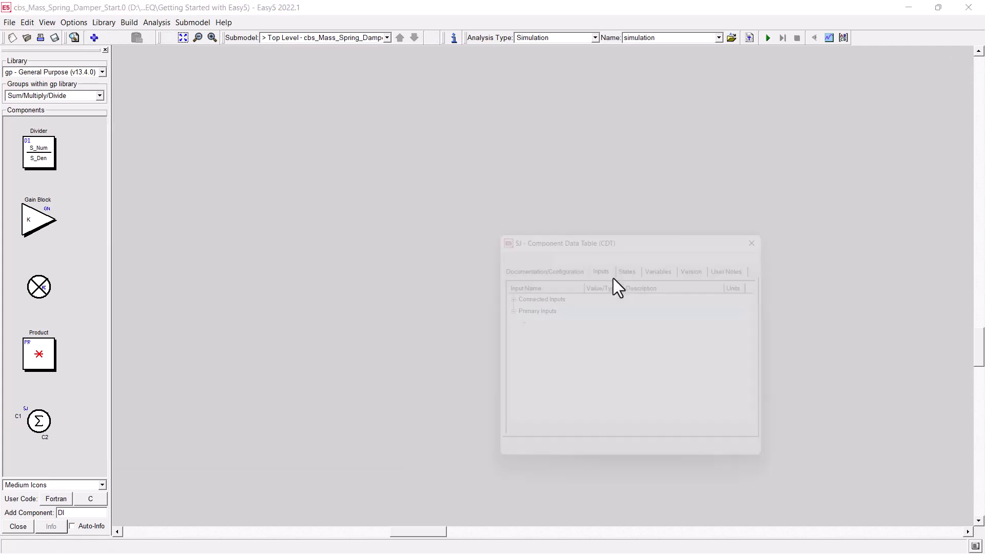
left_click(660, 263)
left_click(553, 309)
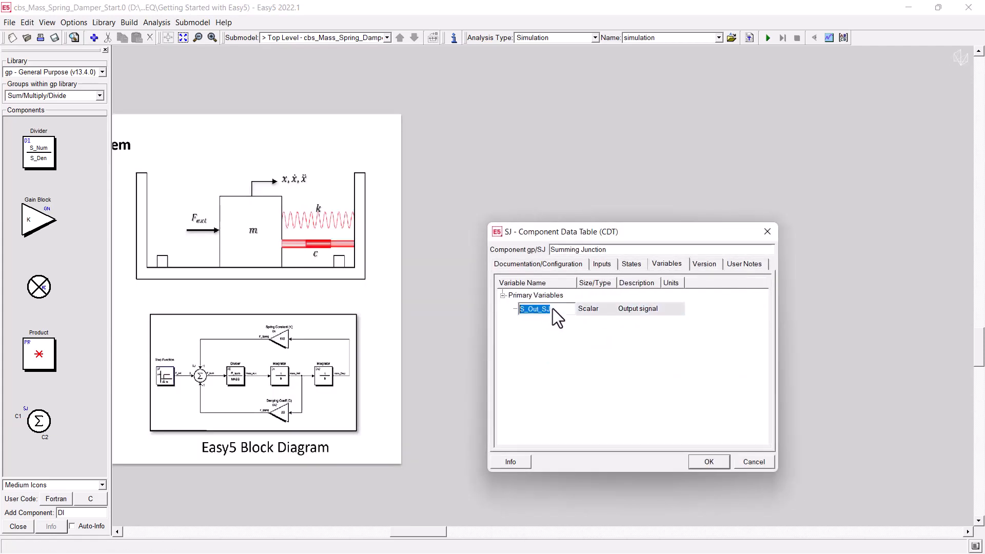
type("F_Resultant")
left_click(704, 460)
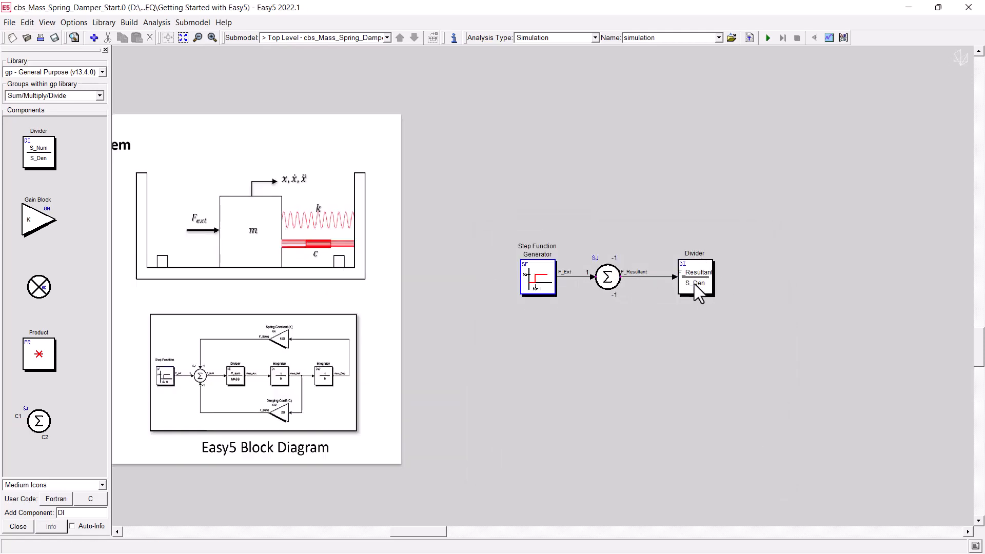
Step: Set the Divider's denominator input S_Den_DI to 50
double_click(694, 284)
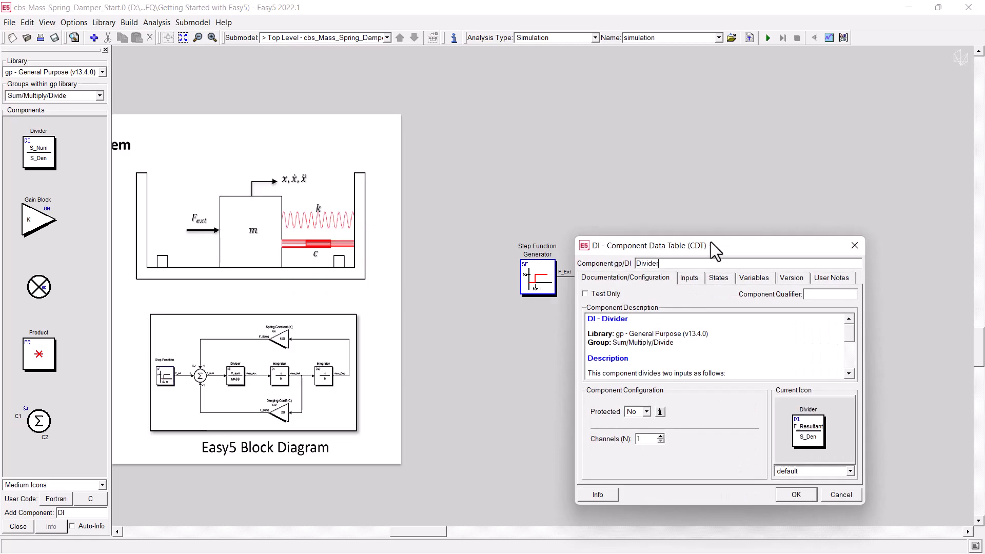
left_click_drag(712, 242, 529, 131)
left_click(507, 166)
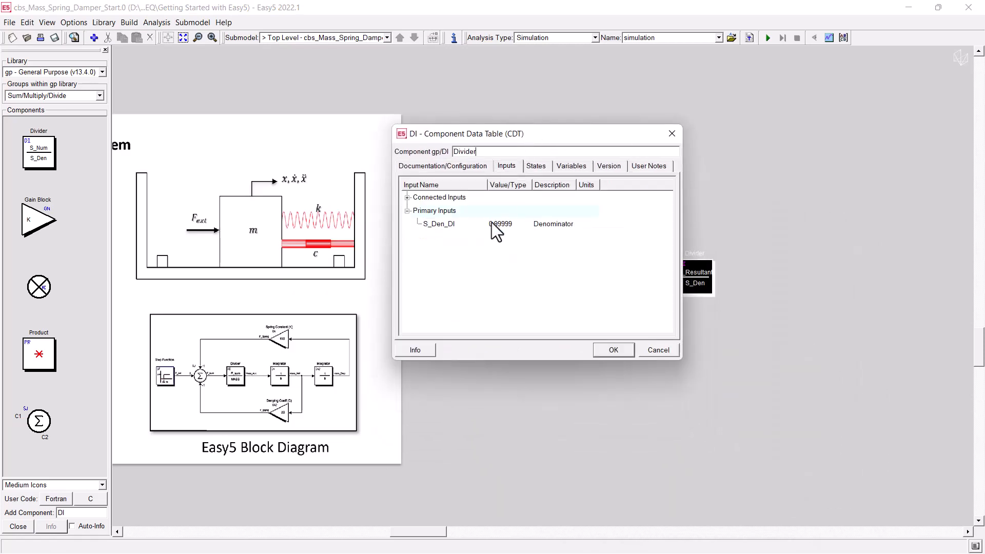
left_click(501, 224)
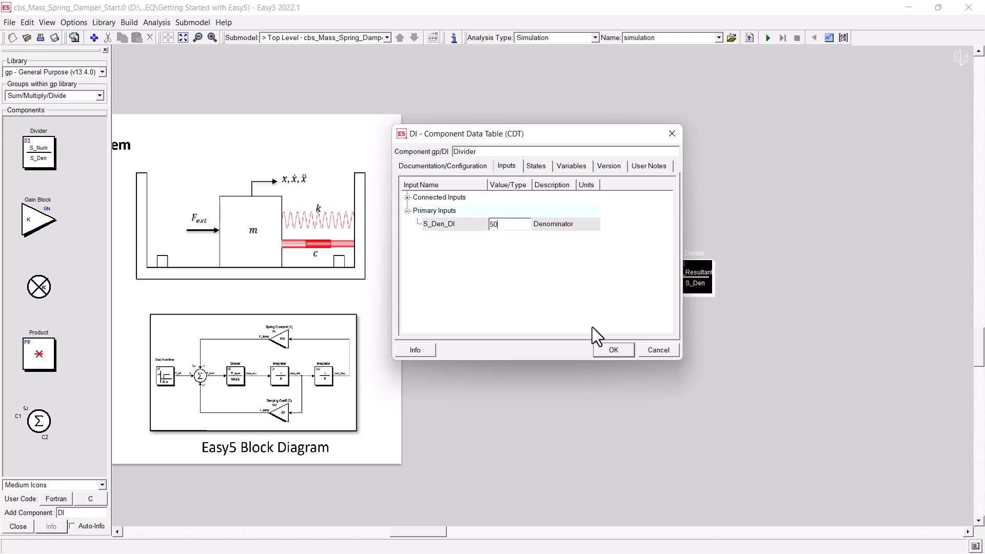
left_click(614, 351)
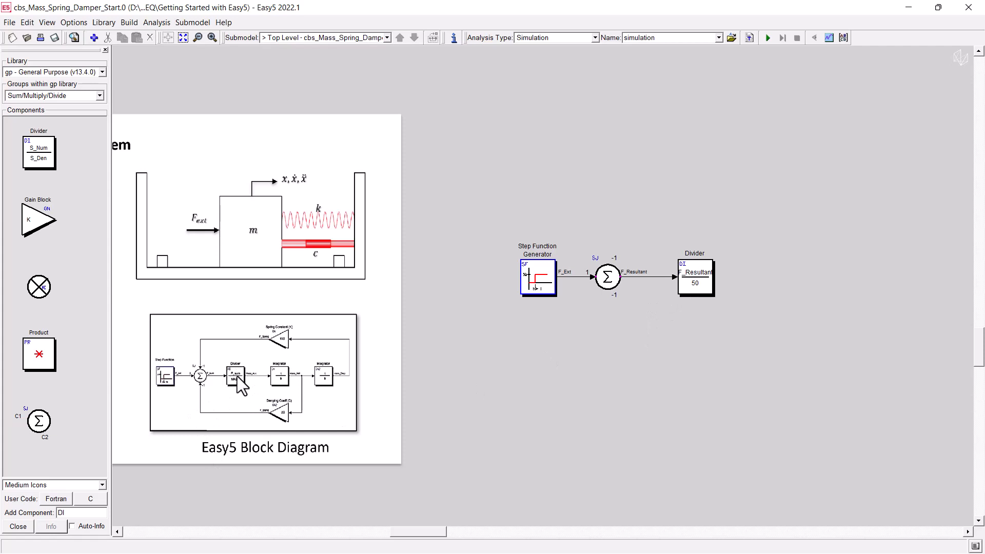
Step: Add a Parameter Input component from the Special Purpose group, above and to the left of the Step Function Generator
left_click(99, 96)
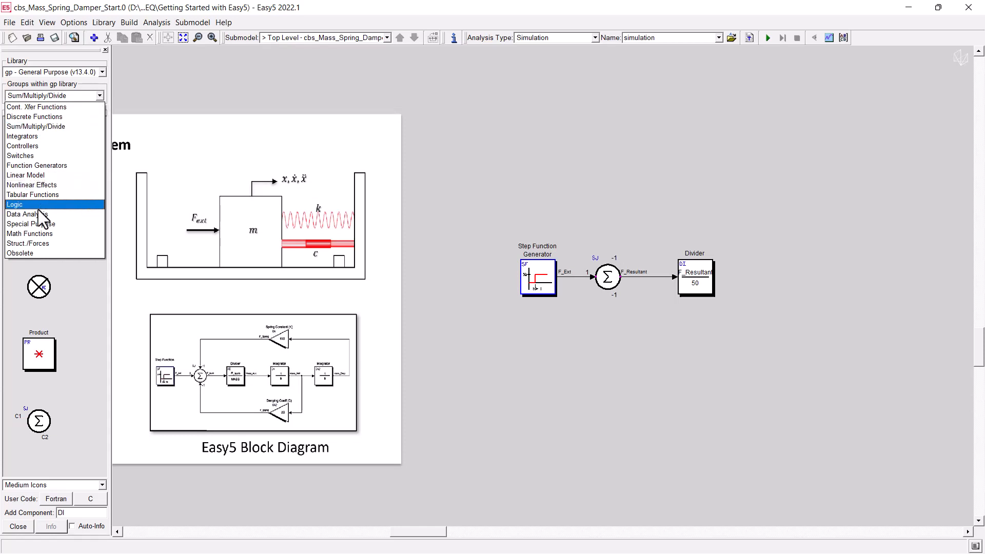
left_click(26, 226)
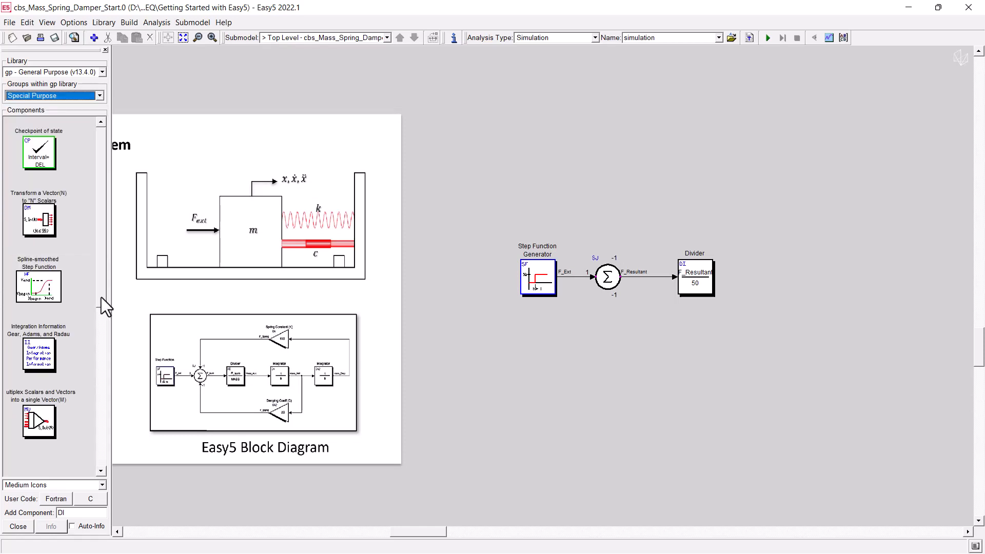
left_click_drag(100, 297, 85, 360)
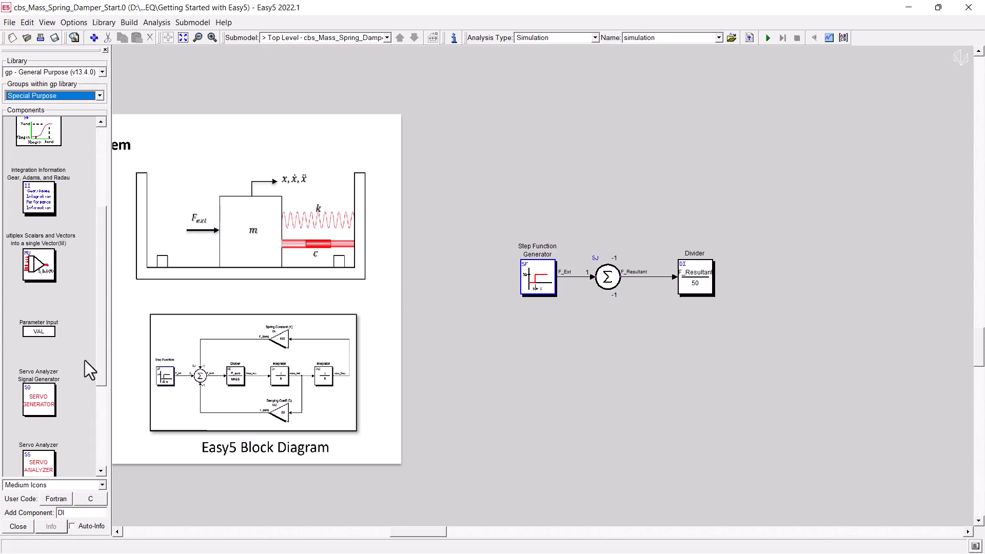
left_click(35, 331)
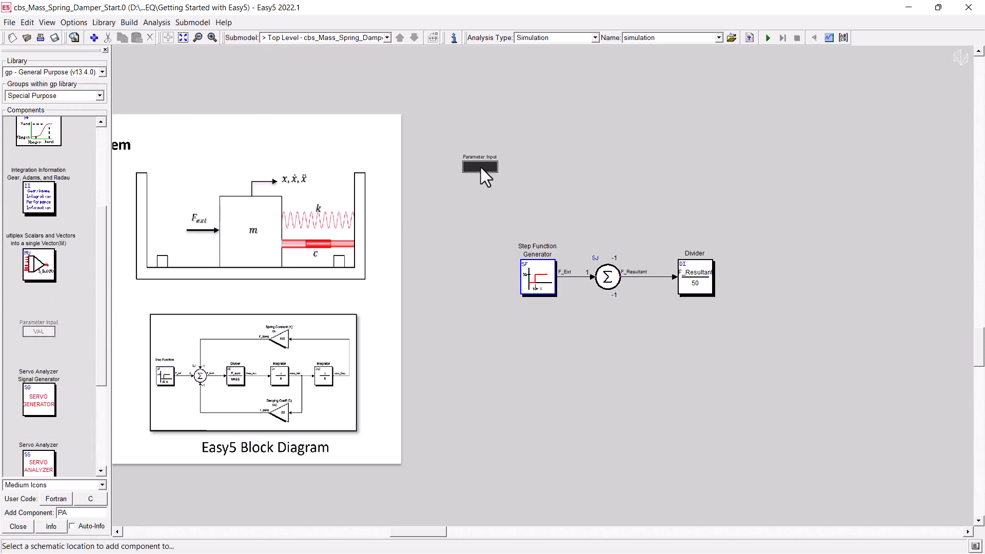
left_click(481, 167)
Step: Title the Parameter Input component Mass Variable, rename its input value to MASS and set it to 50
double_click(484, 170)
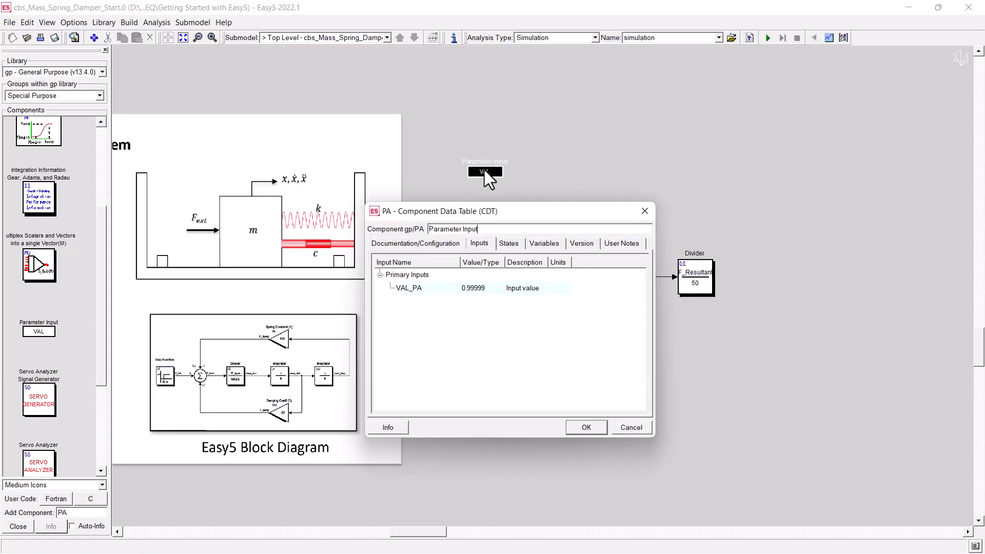
left_click_drag(475, 231, 428, 232)
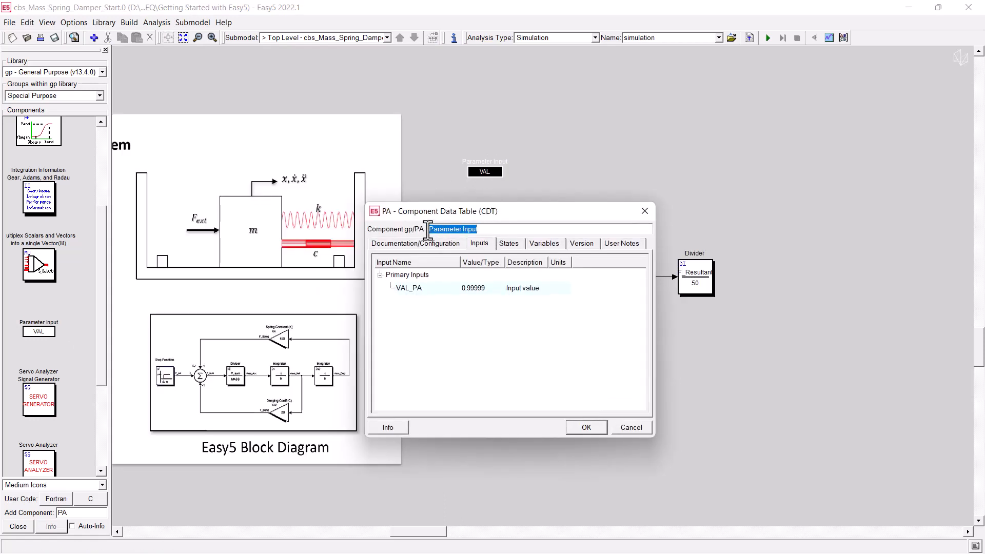
type("MASS")
left_click_drag(450, 231, 430, 231)
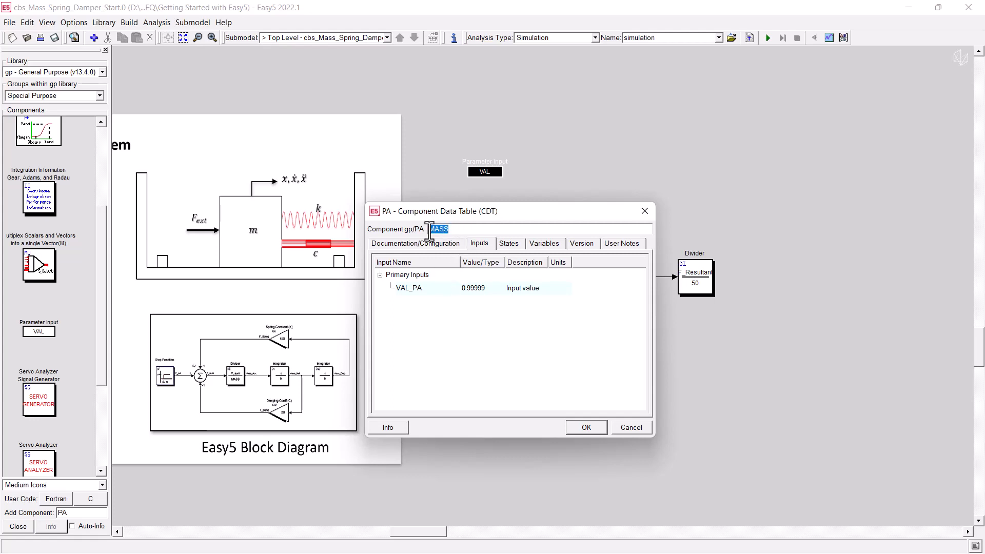
type("Mass Variable")
double_click(416, 287)
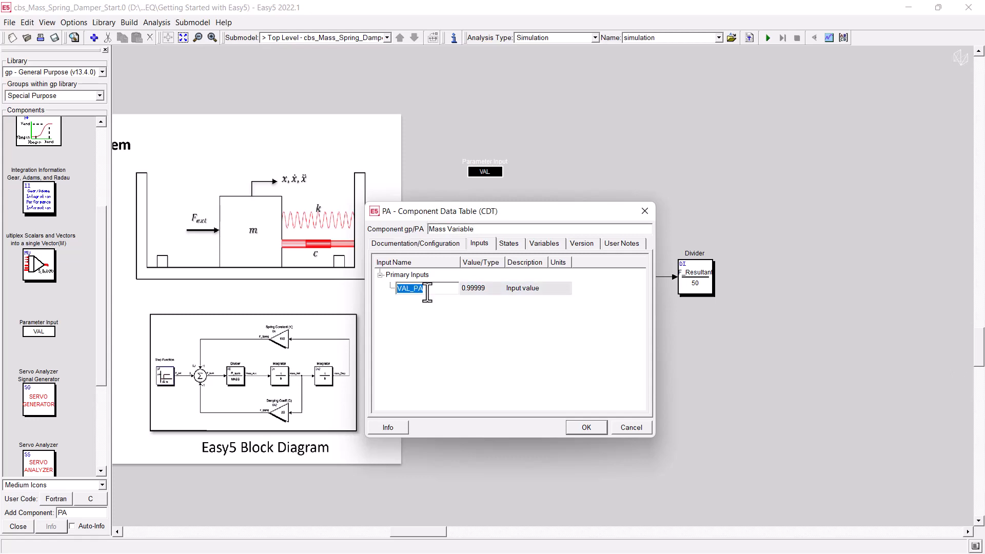
type("MASS")
double_click(482, 288)
type("50")
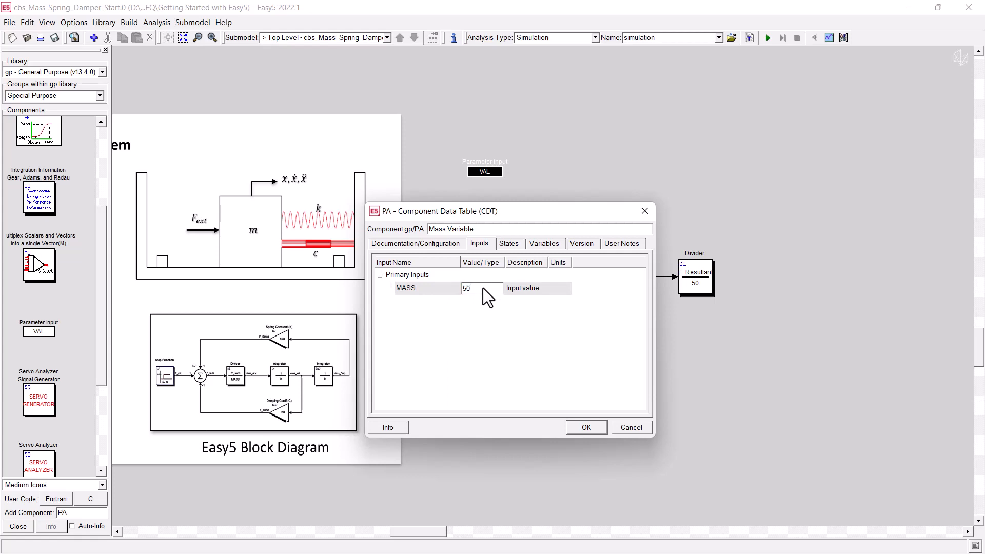
left_click(588, 428)
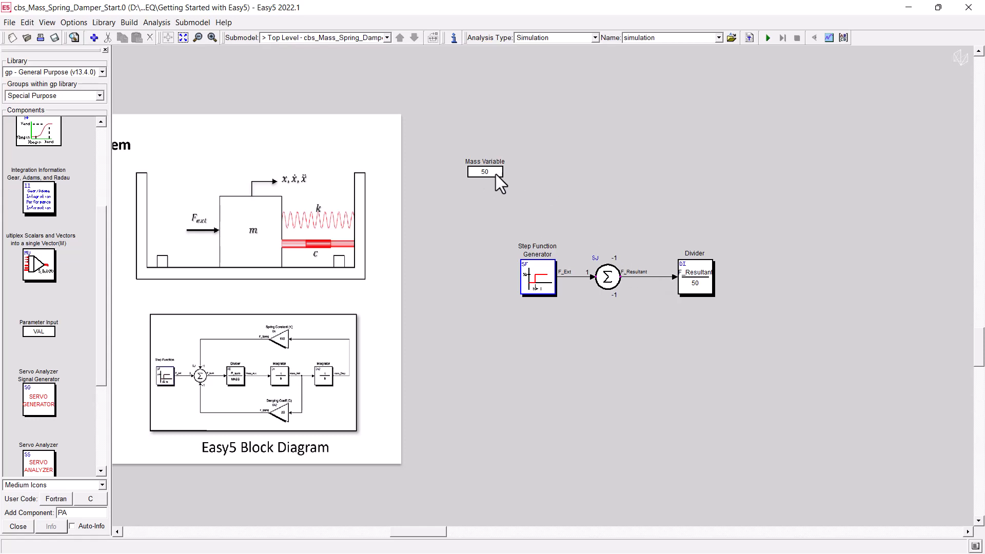
double_click(699, 285)
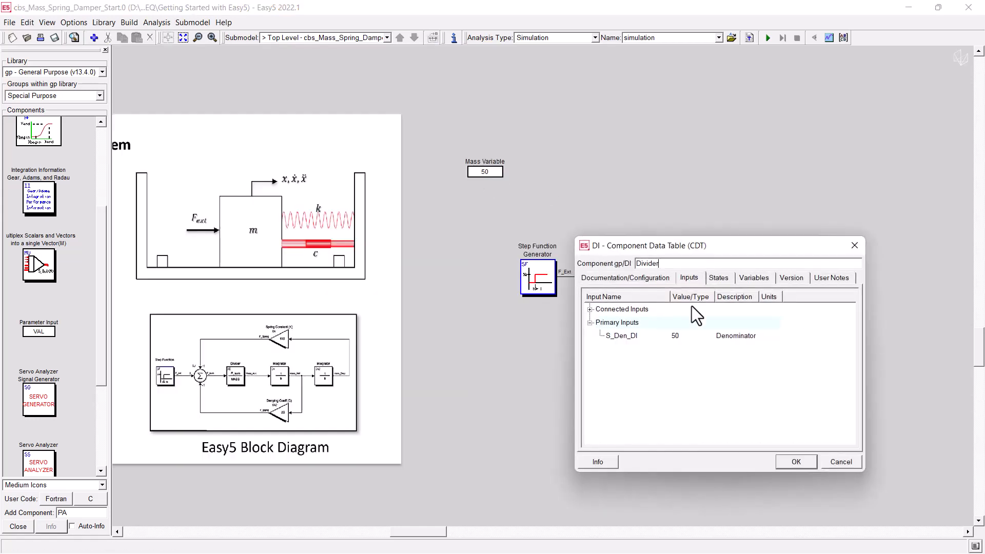
left_click(691, 337)
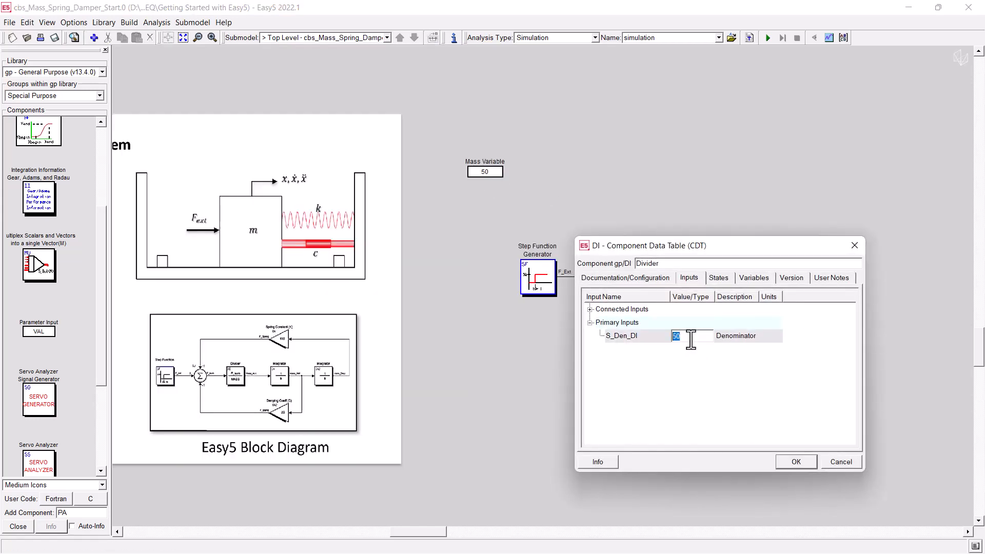
key("BackSpace")
type("=@MASS")
key("Return")
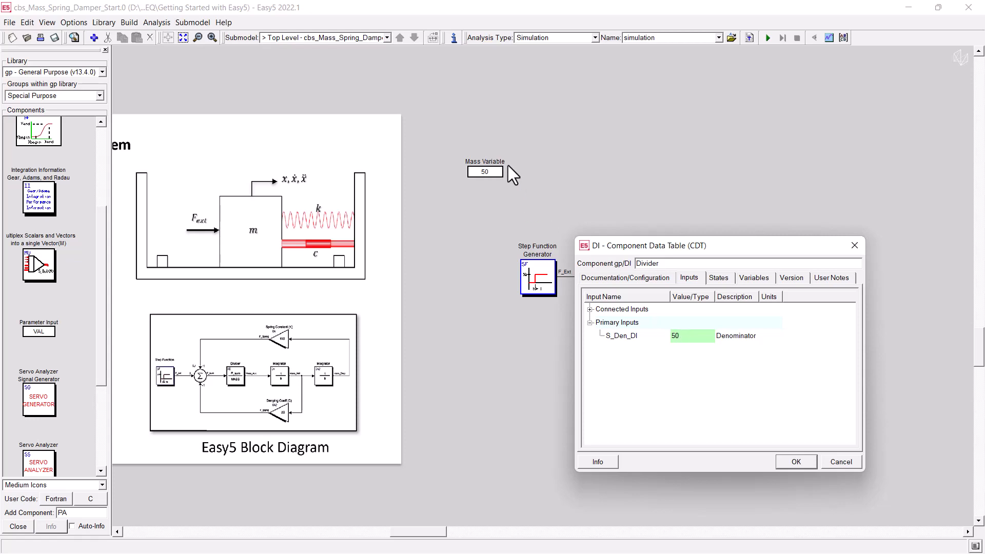
left_click(793, 461)
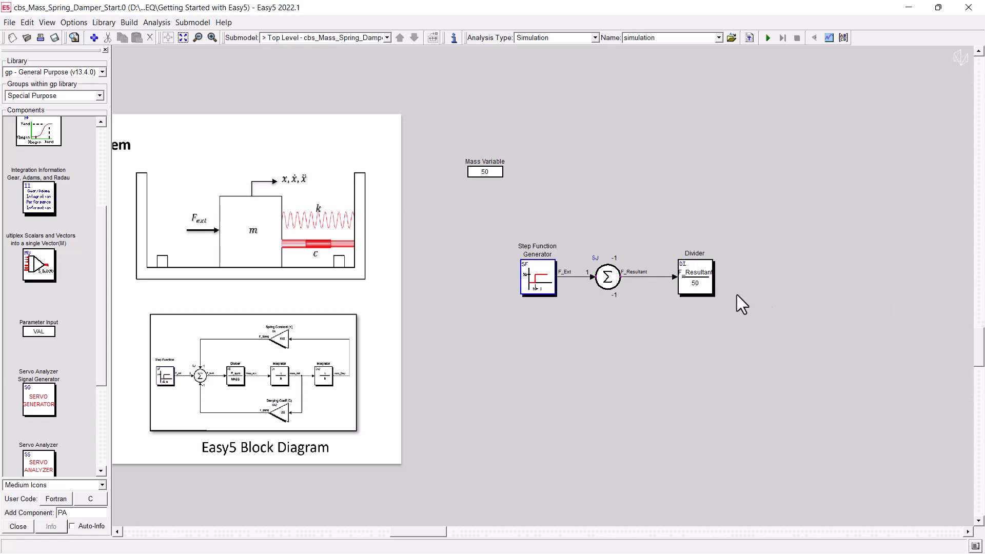
Step: Rename the Divider's quotient output variable to Mass_Acc
double_click(699, 286)
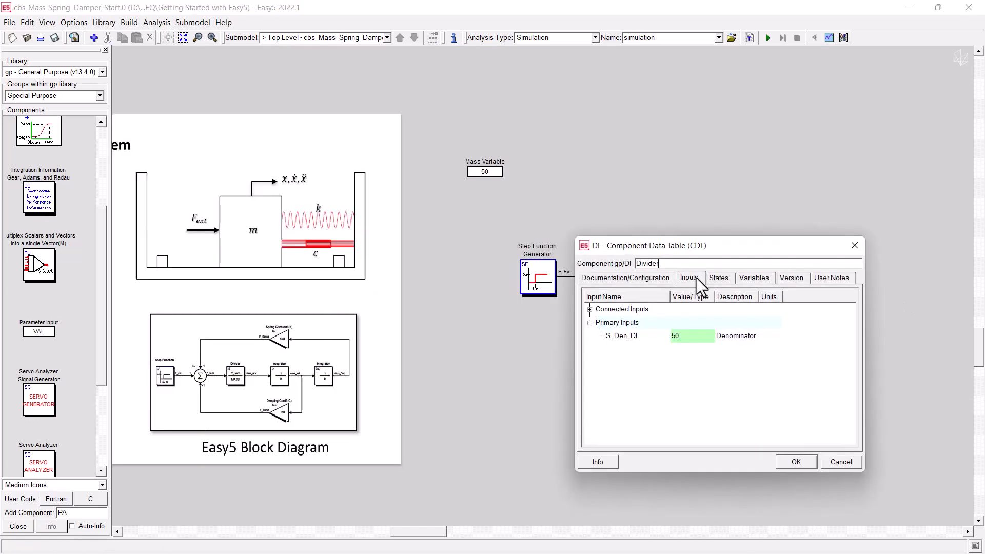
left_click_drag(754, 247, 671, 198)
left_click(669, 229)
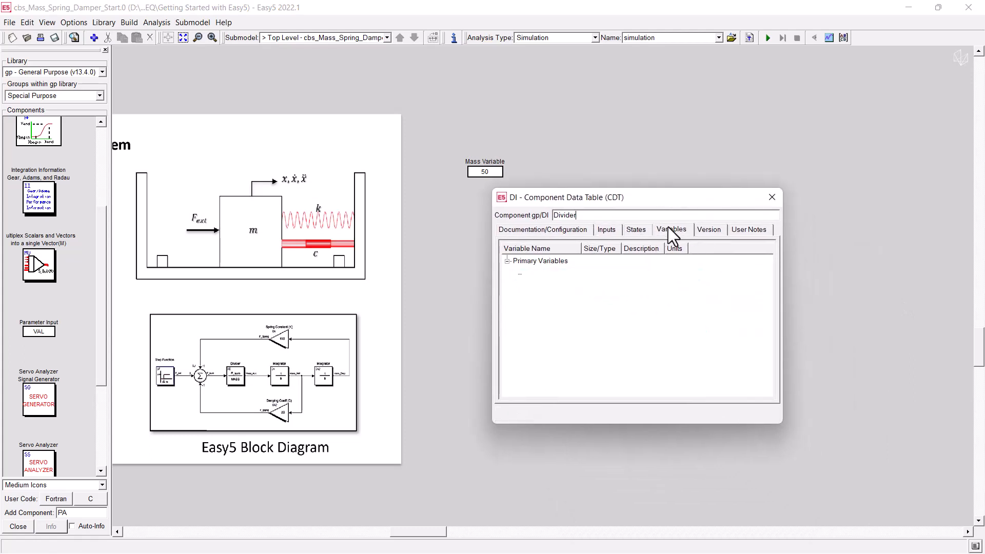
double_click(552, 276)
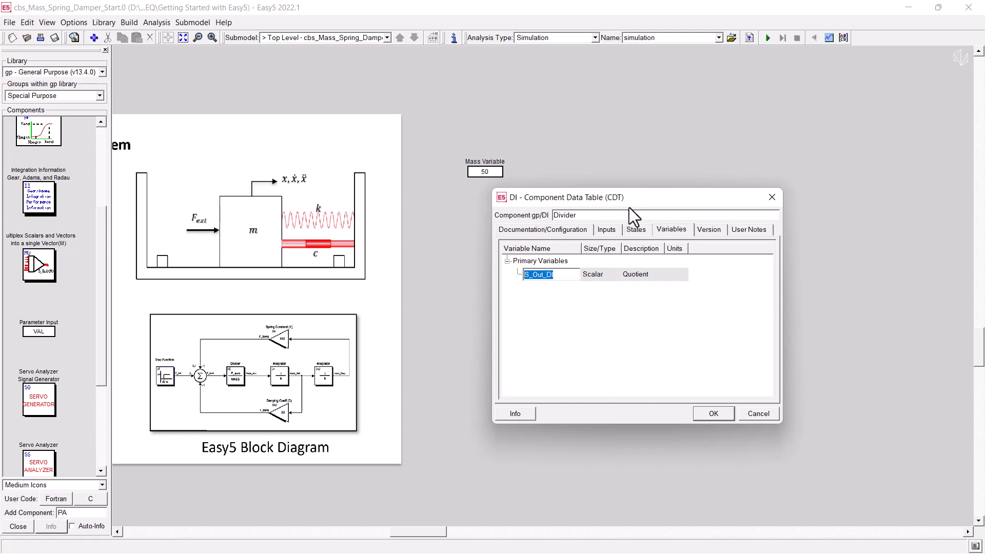
left_click_drag(629, 207, 599, 214)
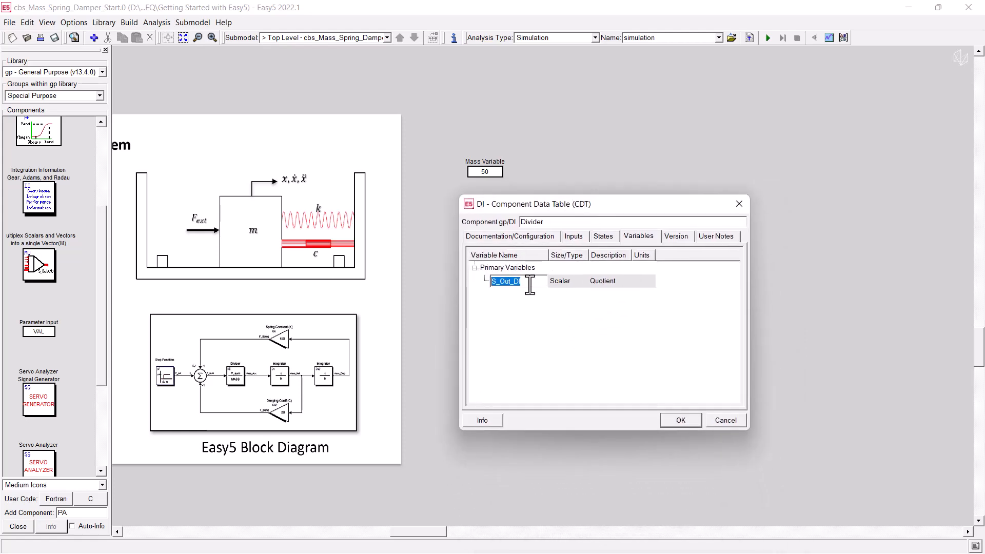
type("Mass_Acc")
left_click(679, 421)
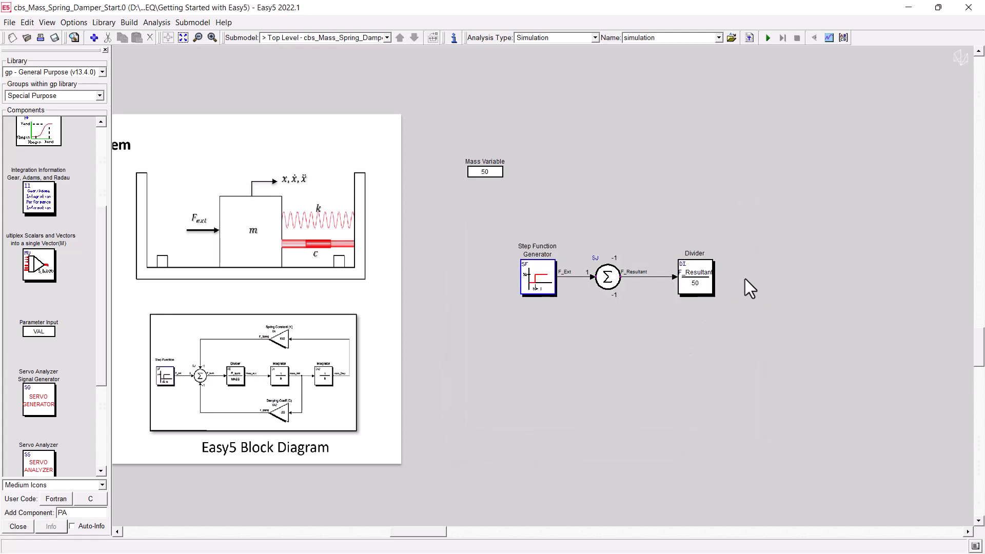
Step: Add two Integrator components from the Integrators group, in line to the right of the Divider
left_click(78, 97)
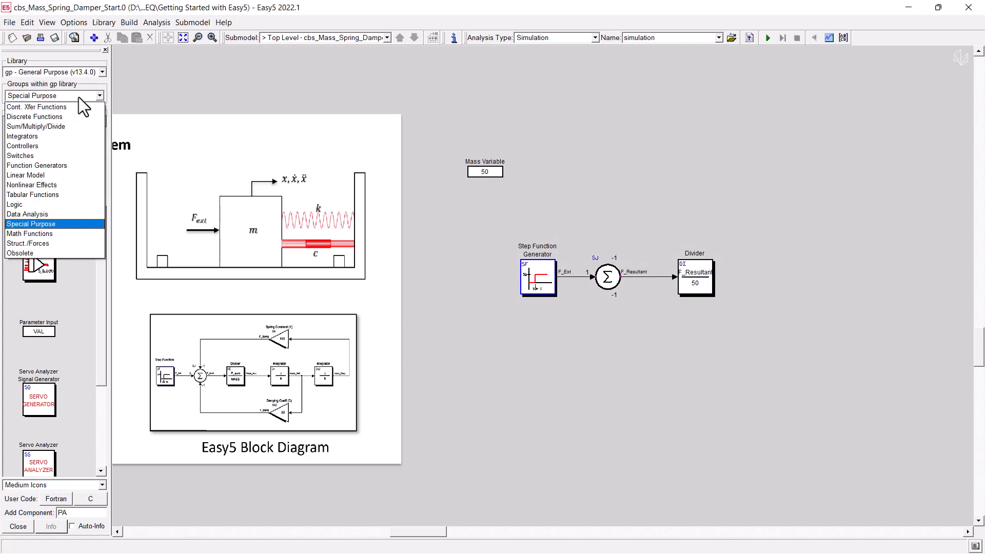
left_click(29, 135)
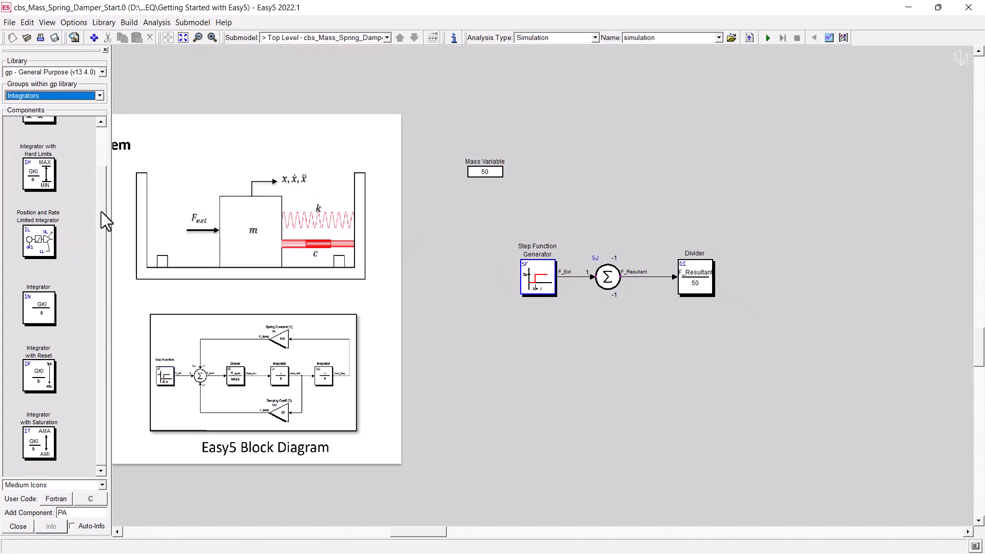
left_click_drag(100, 212, 97, 160)
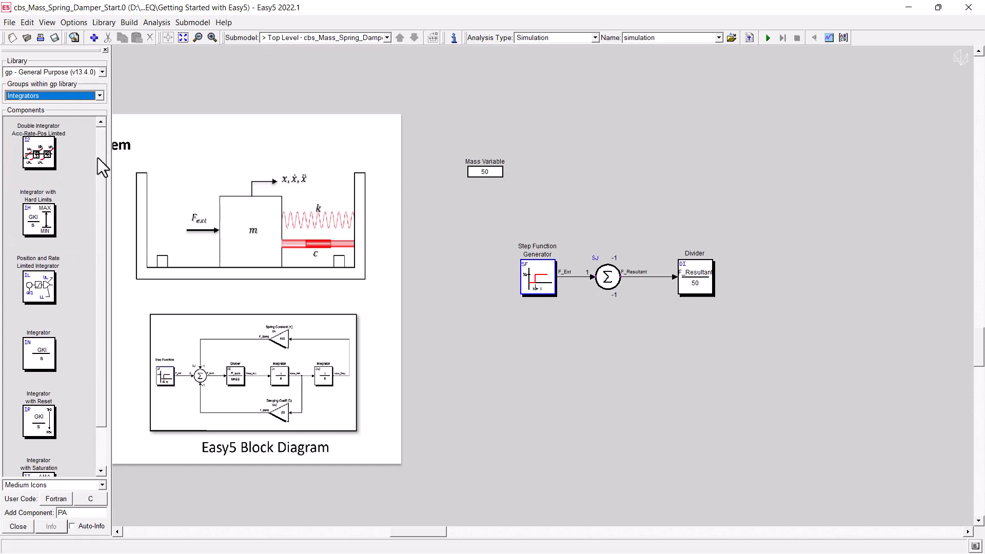
left_click(32, 355)
left_click(763, 275)
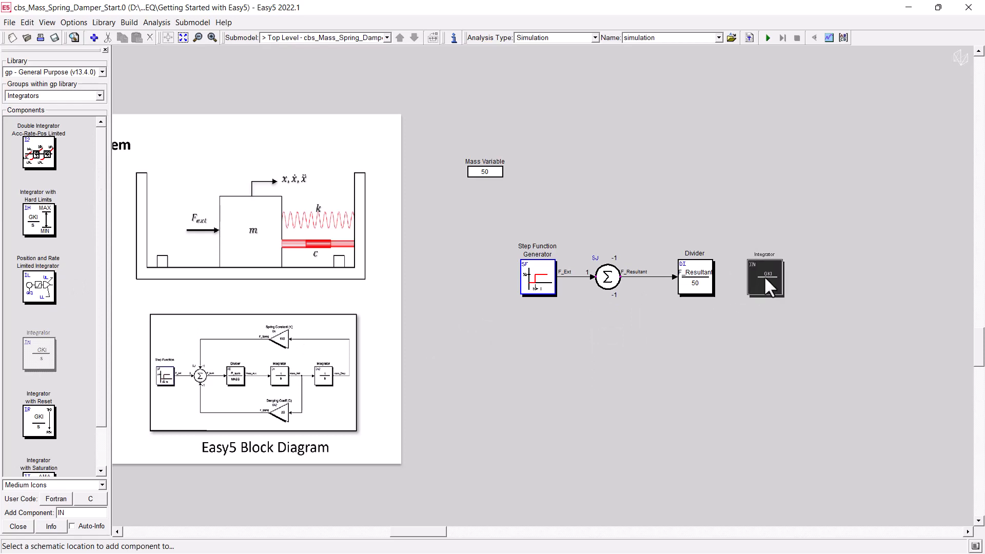
left_click(780, 276)
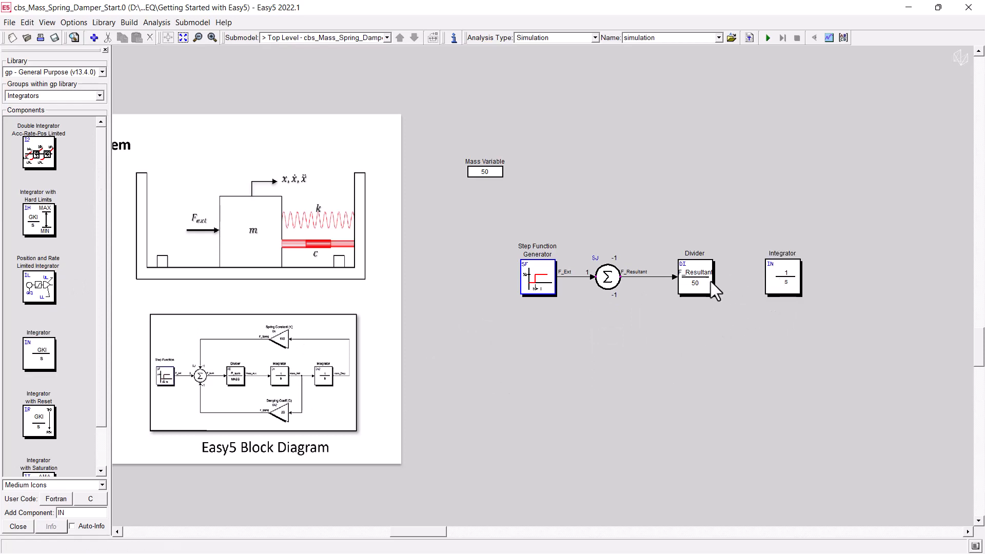
left_click(39, 354)
left_click(879, 276)
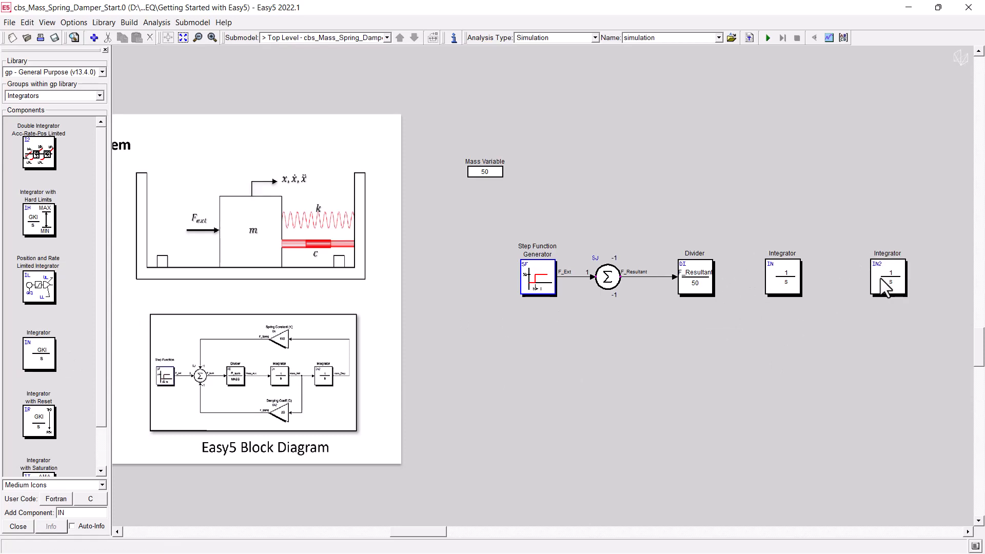
left_click_drag(870, 274, 869, 274)
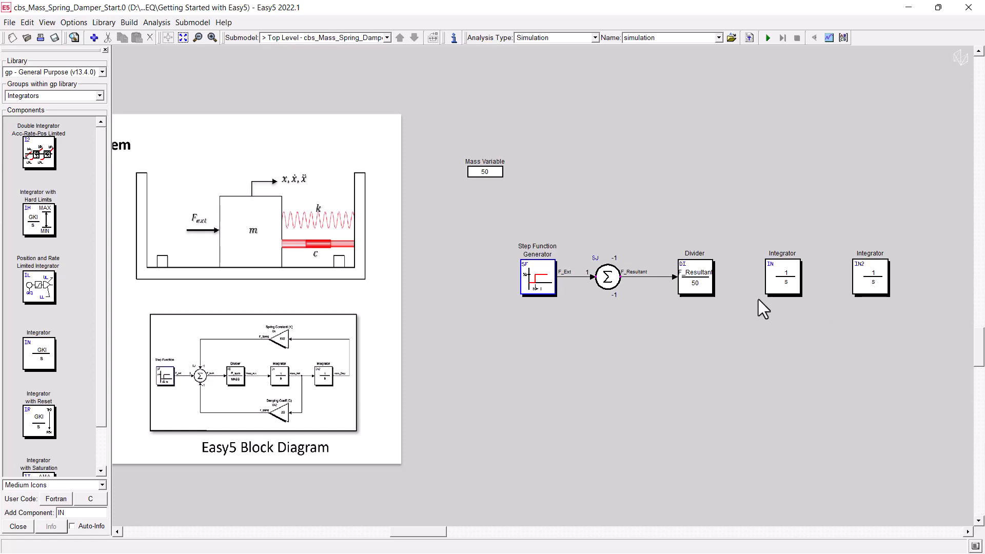
Step: Connect the Divider to the first Integrator and rename that Integrator's output state to Mass_Vel
left_click(701, 286)
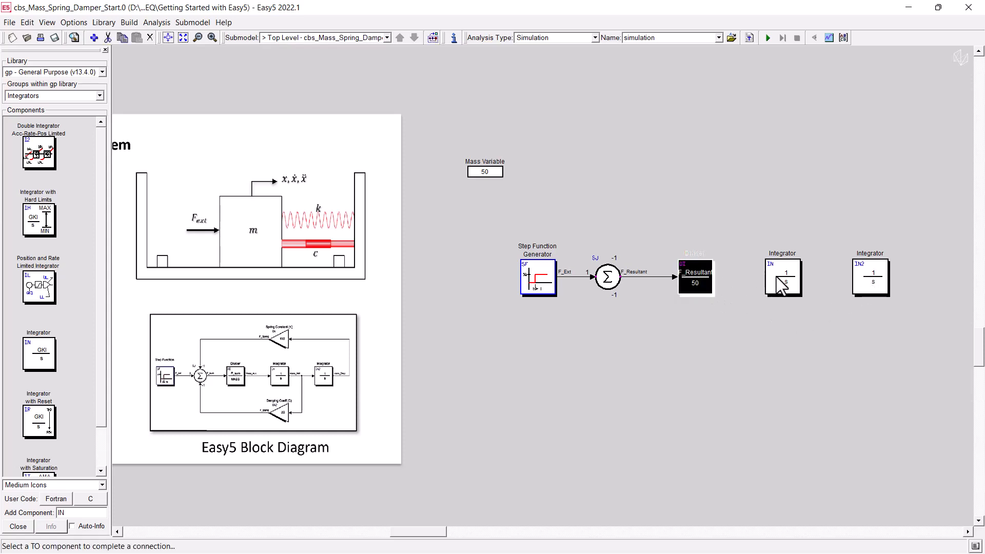
left_click(778, 278)
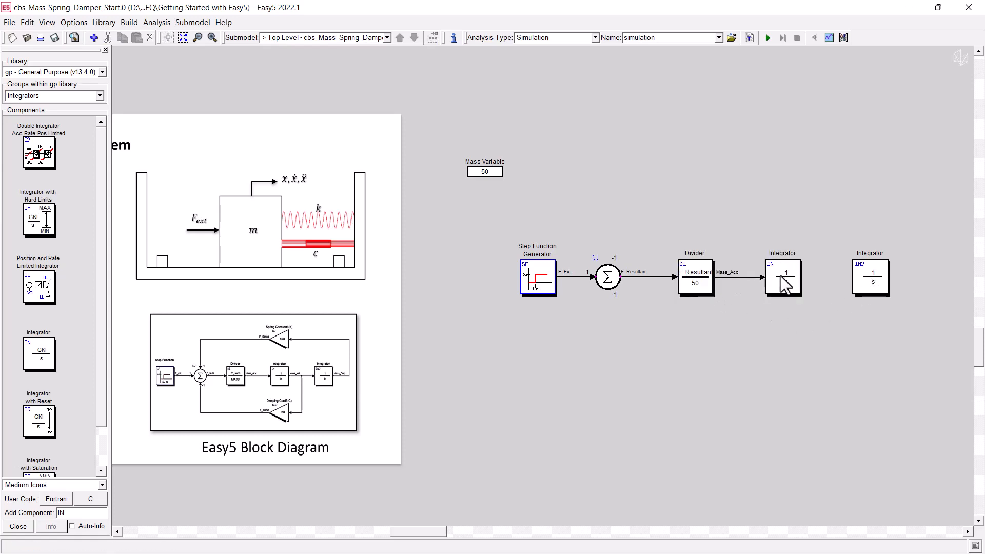
double_click(785, 285)
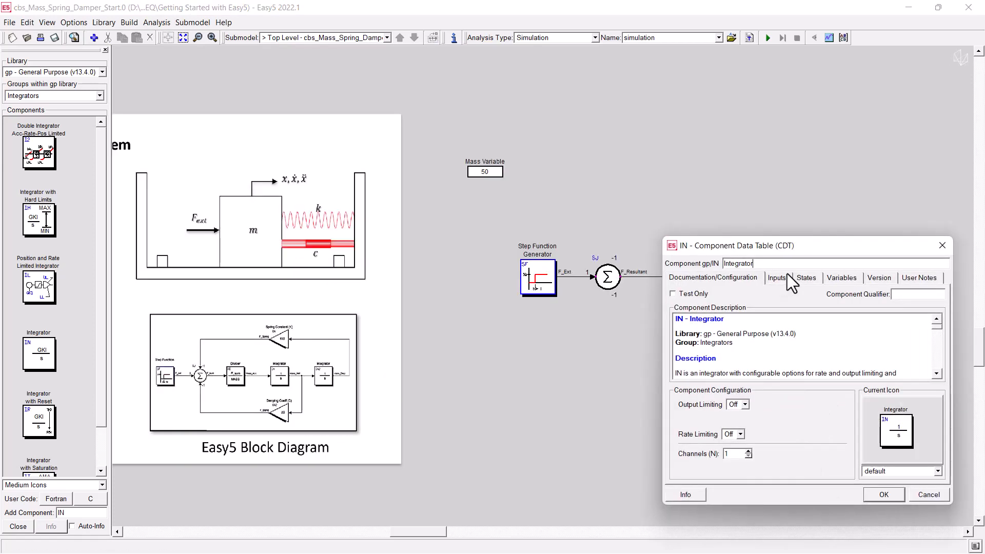
left_click(838, 278)
left_click(807, 278)
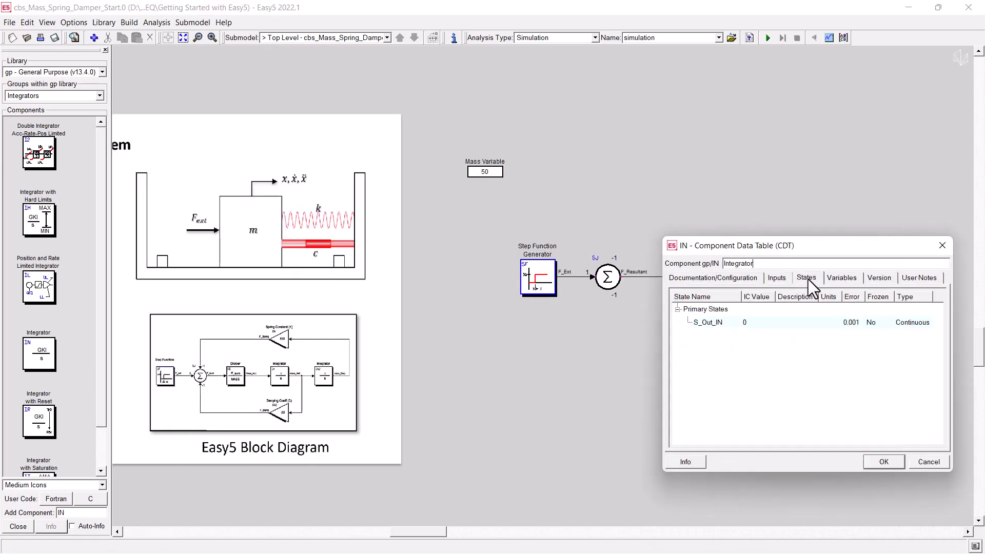
left_click_drag(804, 251, 639, 168)
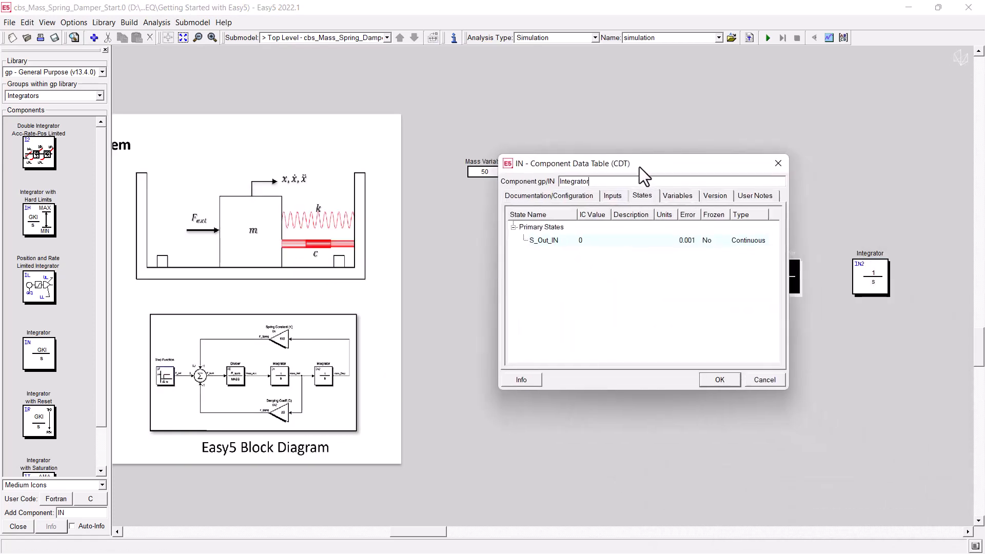
double_click(547, 239)
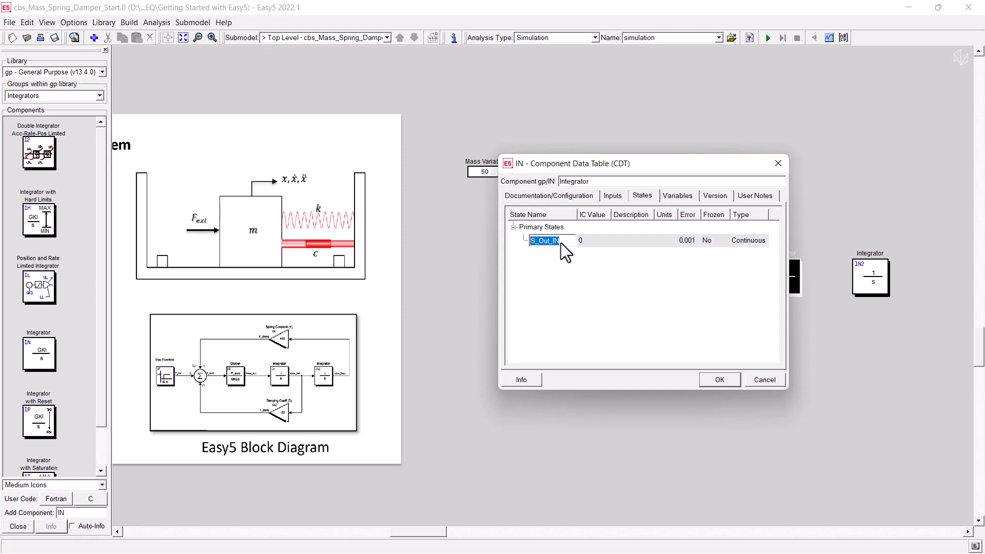
type("Mass_Vel")
left_click(717, 380)
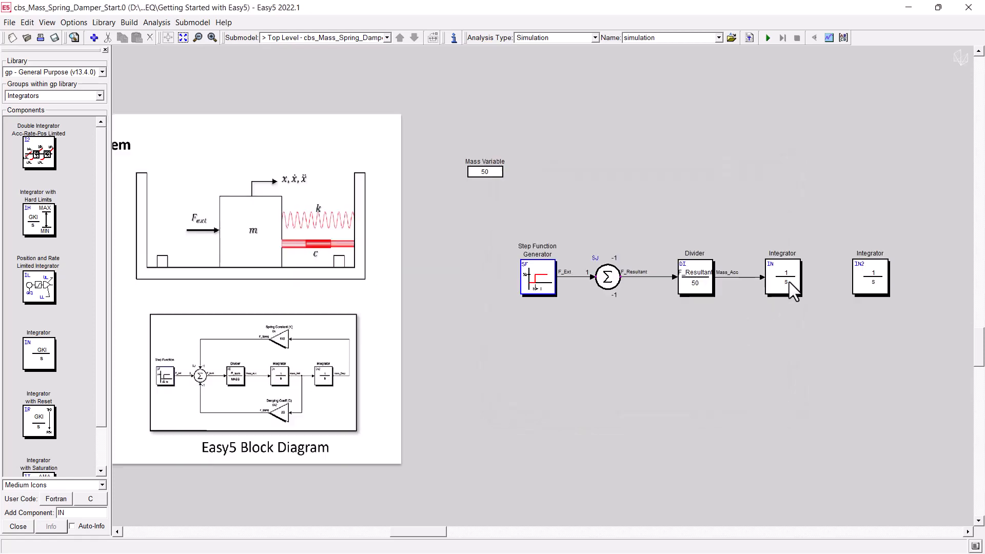
Step: Connect the first Integrator to the second and rename the second Integrator's output state with a name starting with Mass_
left_click(785, 279)
left_click(856, 277)
left_click(872, 277)
double_click(875, 280)
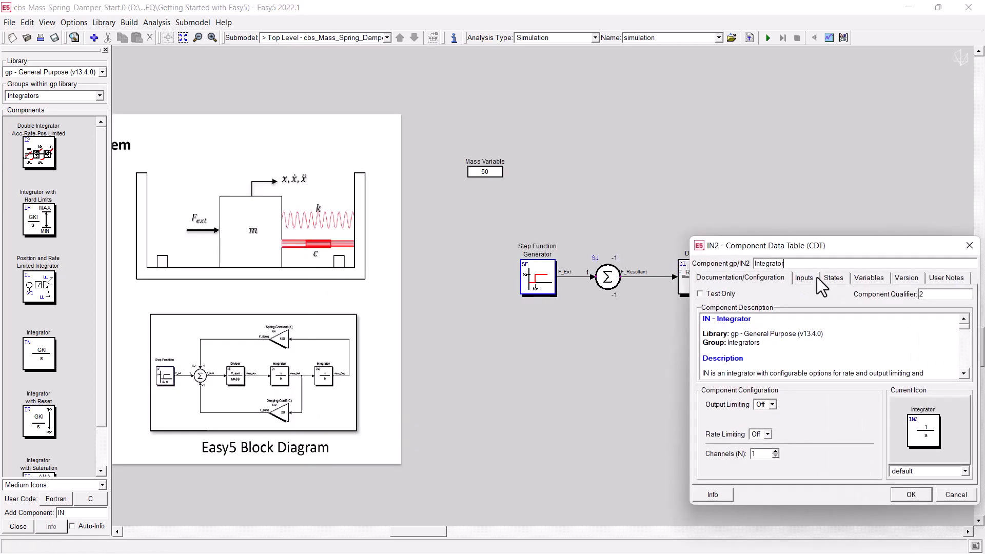
left_click(834, 277)
double_click(753, 324)
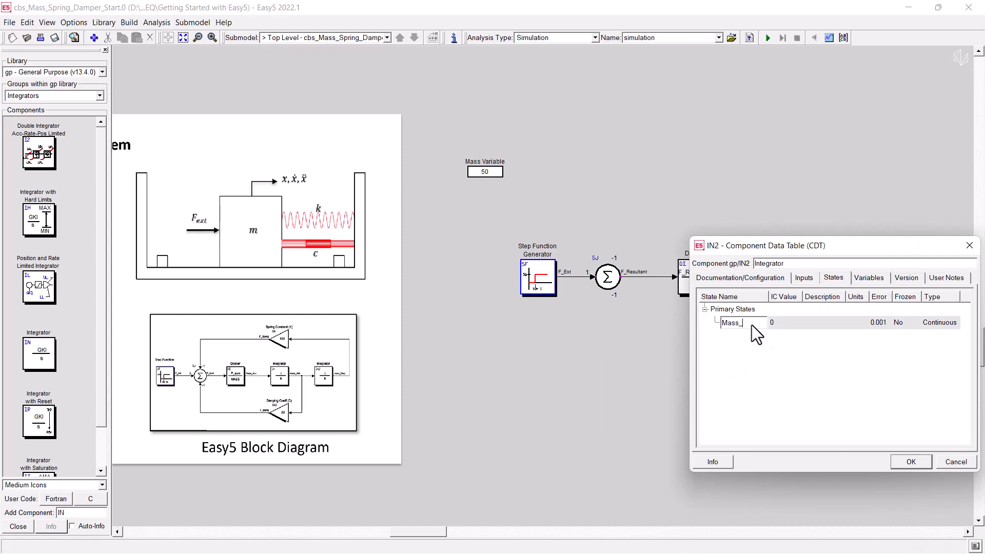
key("Return")
left_click(906, 459)
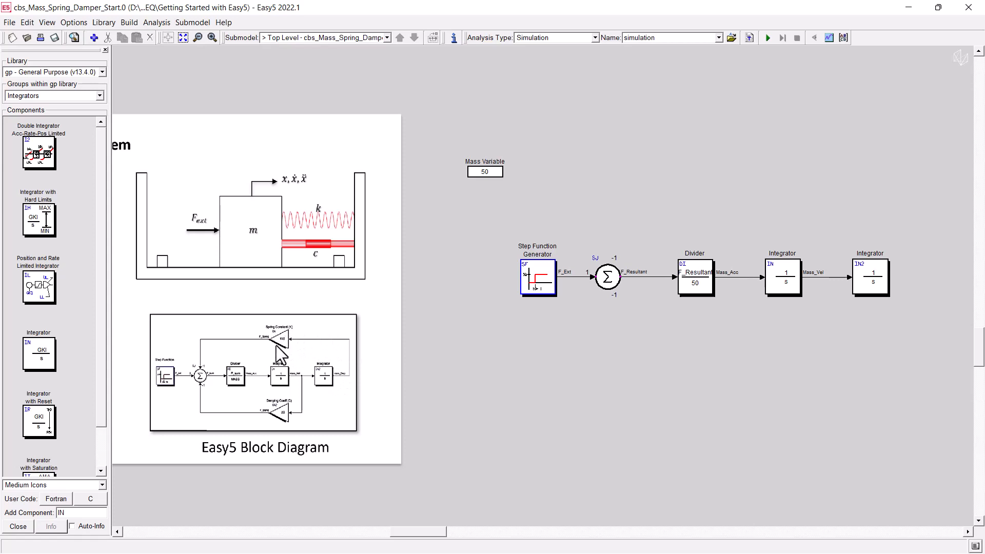
Step: Add two Gain Block components from the Sum/Multiply/Divide group, one above and one below the integrator chain
left_click(44, 96)
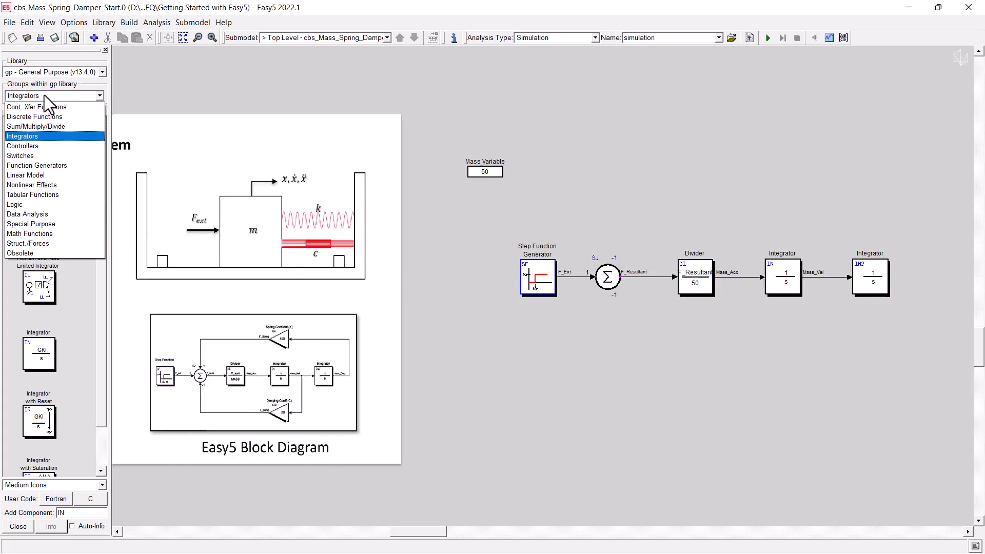
left_click(41, 126)
left_click(30, 214)
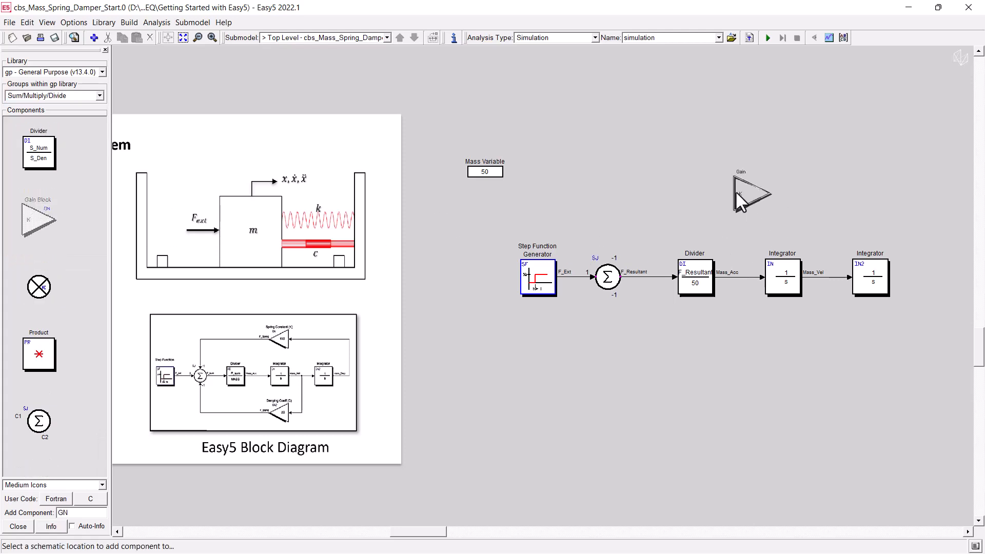
left_click(737, 179)
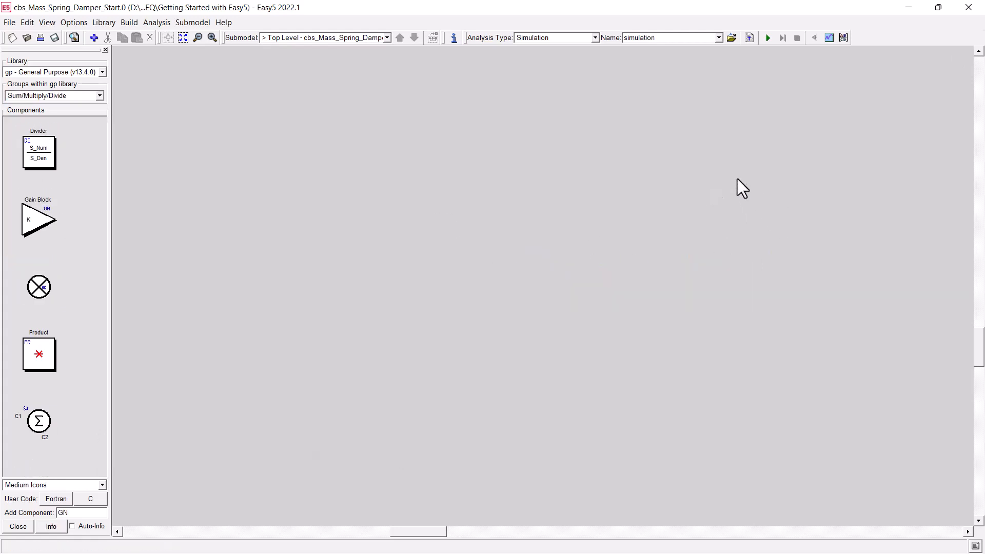
left_click(42, 227)
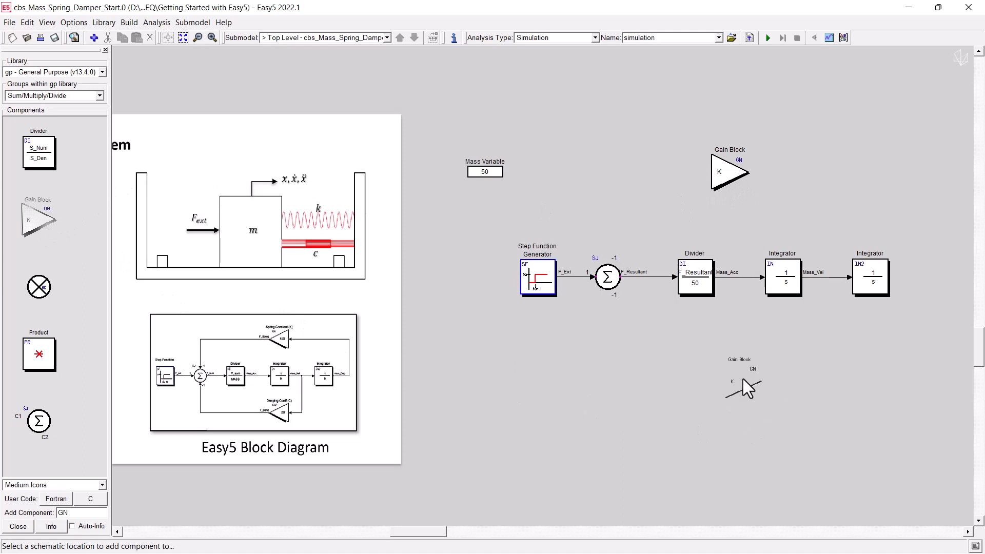
left_click(738, 374)
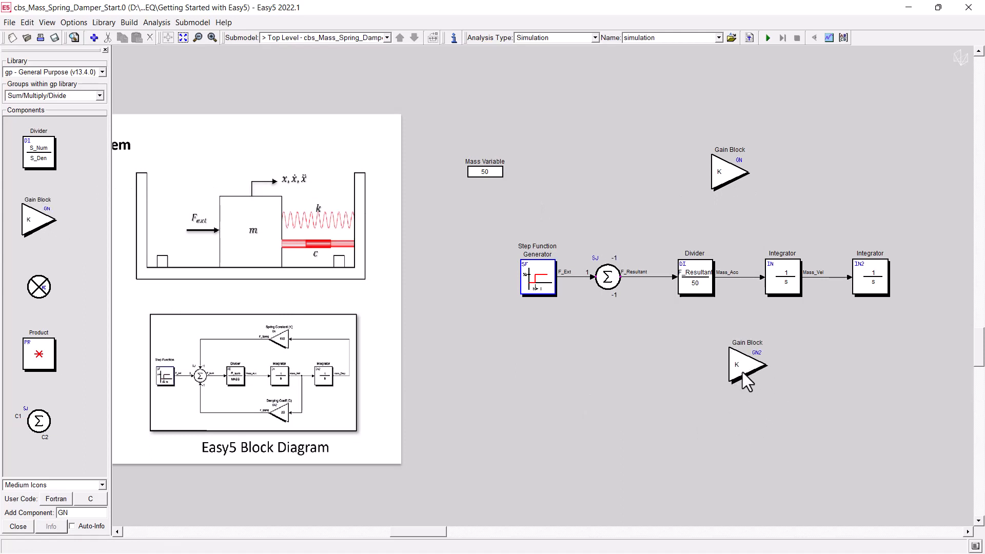
Step: Flip both Gain Blocks to face left and align the lower one directly beneath the upper one
double_click(729, 176)
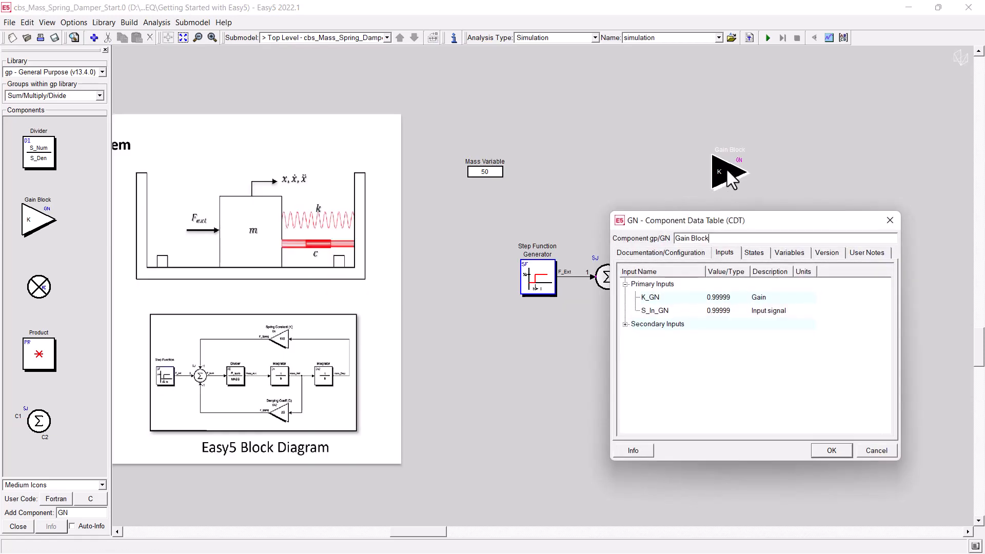
left_click(654, 253)
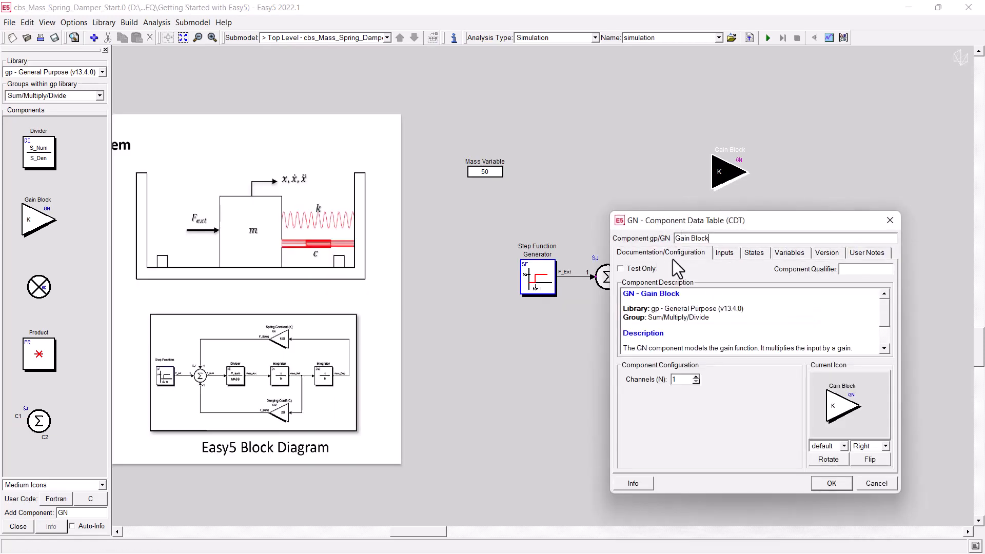
left_click(868, 461)
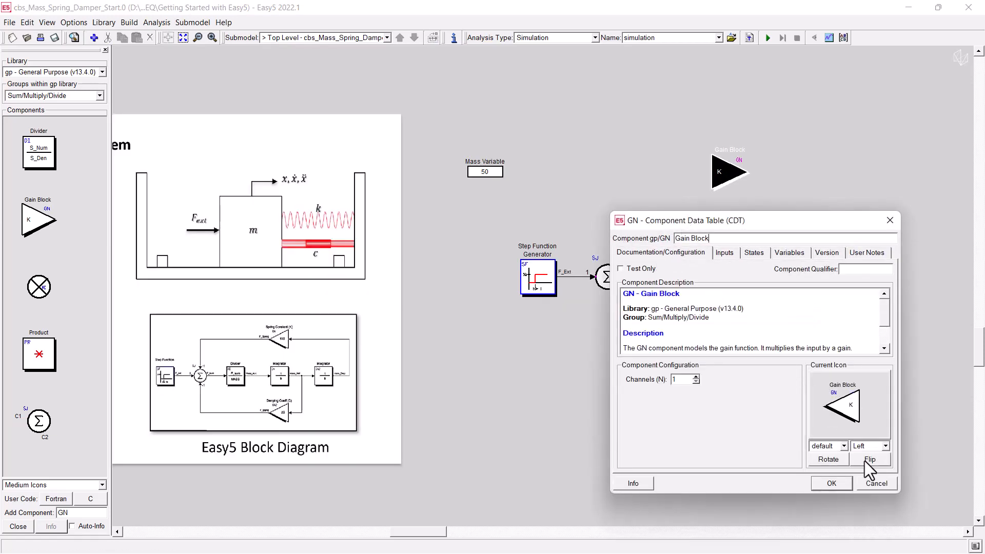
left_click(832, 484)
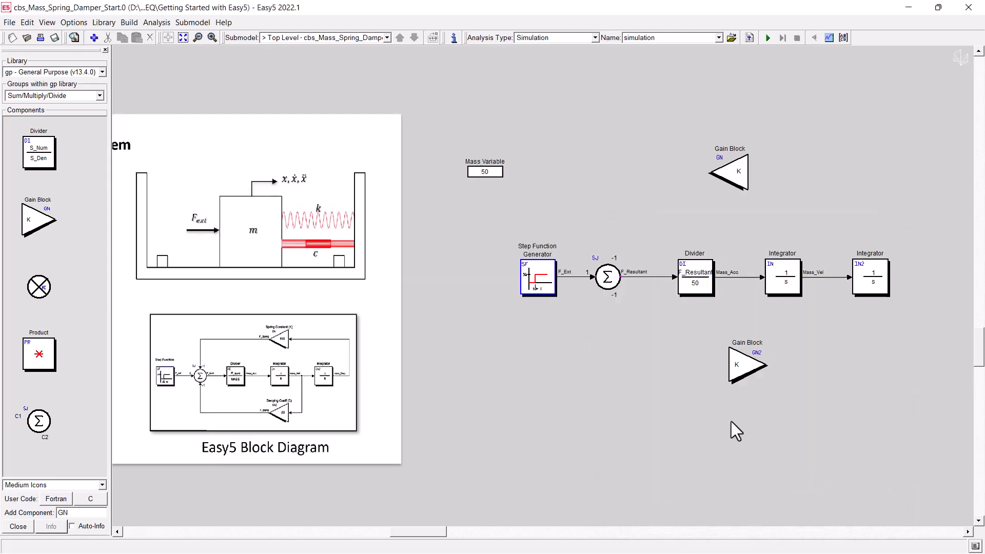
left_click(743, 368)
double_click(743, 367)
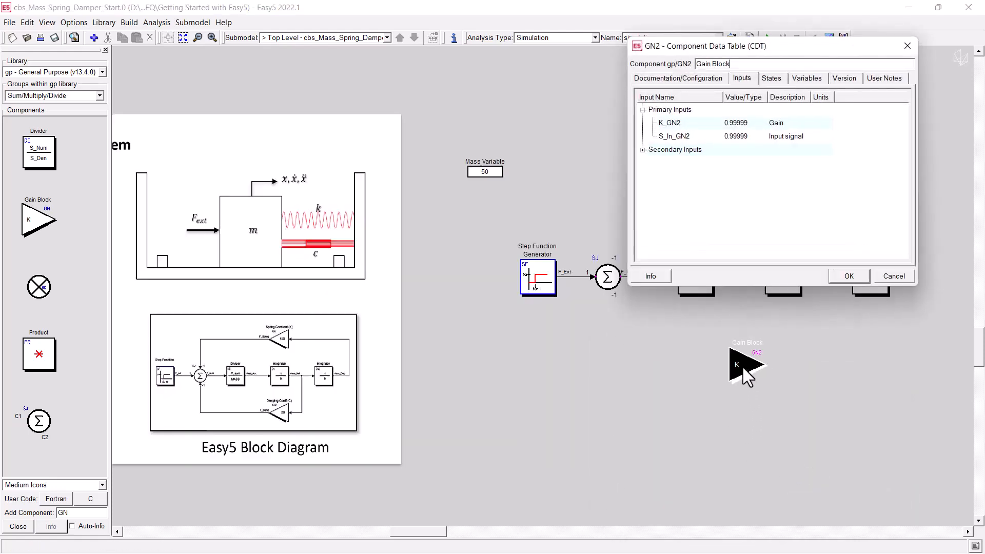
left_click(668, 79)
left_click(889, 287)
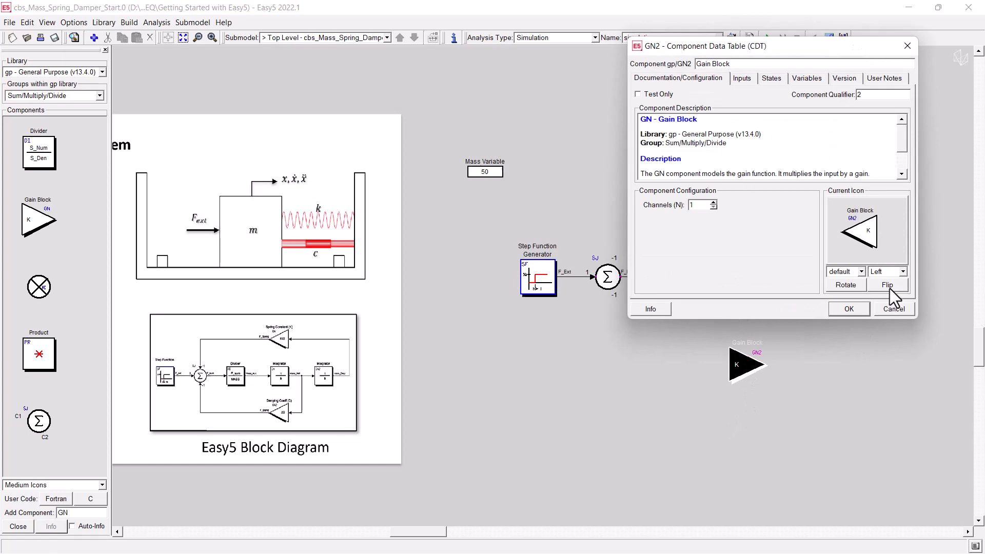
left_click(851, 308)
left_click_drag(752, 362, 737, 362)
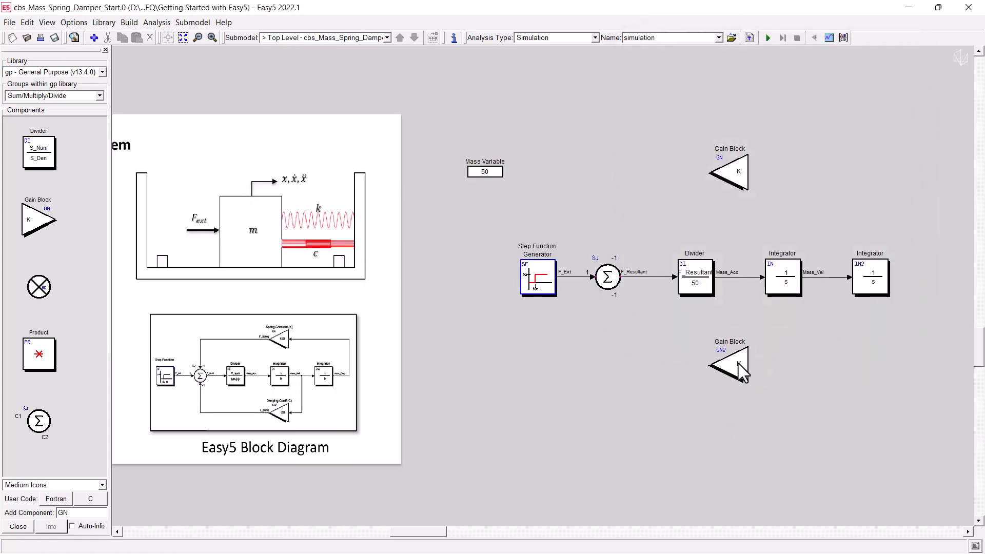
Step: Title the upper Gain Block Spring Constant and set its gain K_GN to 150
double_click(741, 172)
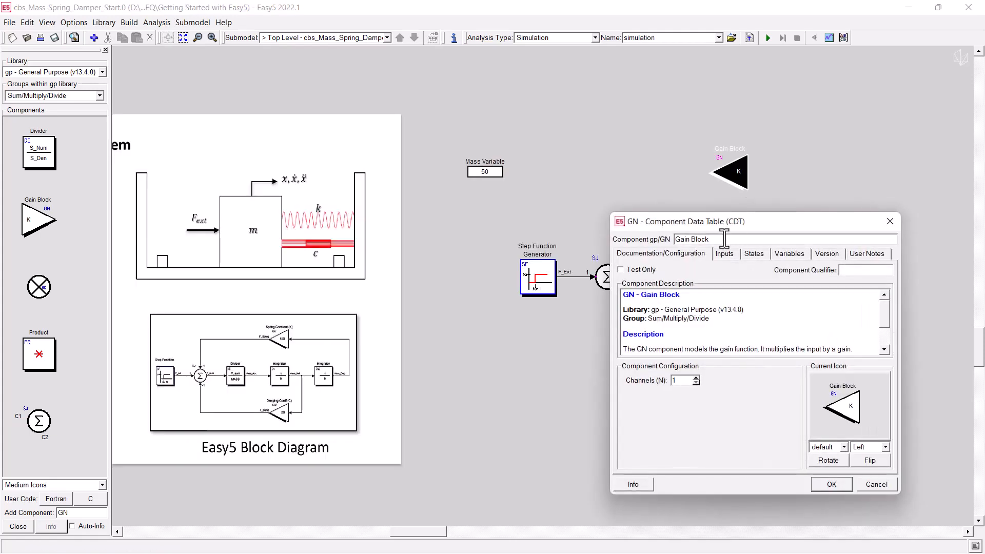
left_click_drag(723, 240, 673, 240)
type("Spring Con")
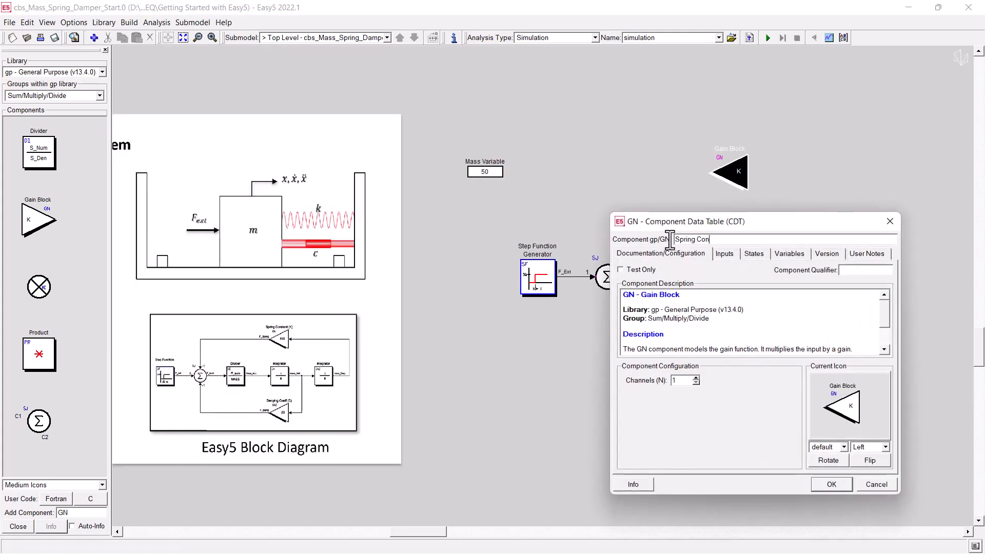
type("stant")
left_click(724, 254)
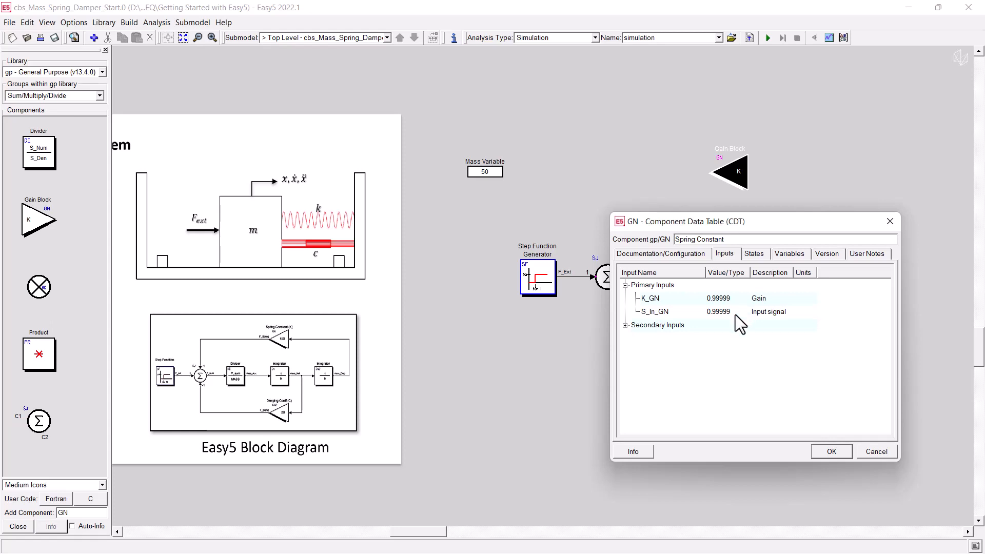
double_click(737, 300)
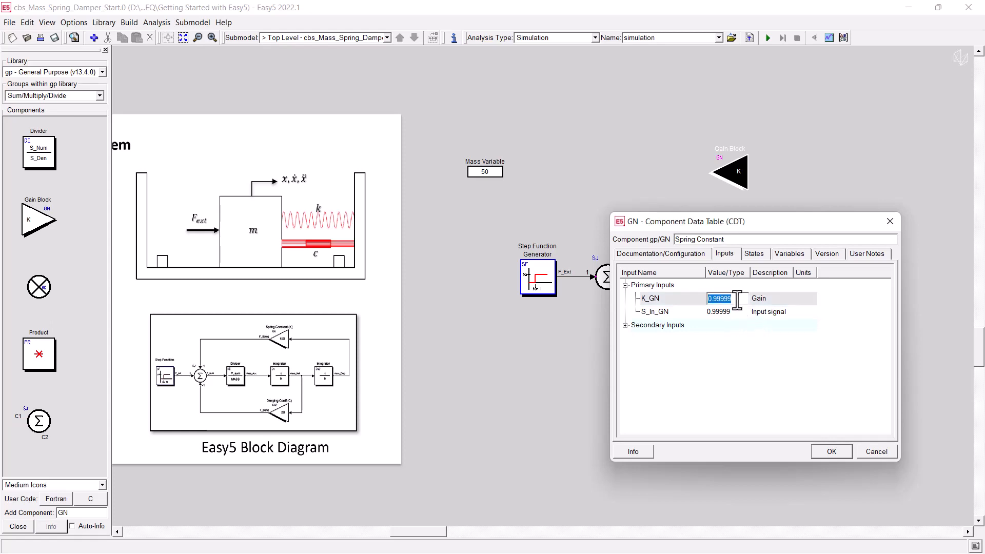
type("150")
left_click(831, 452)
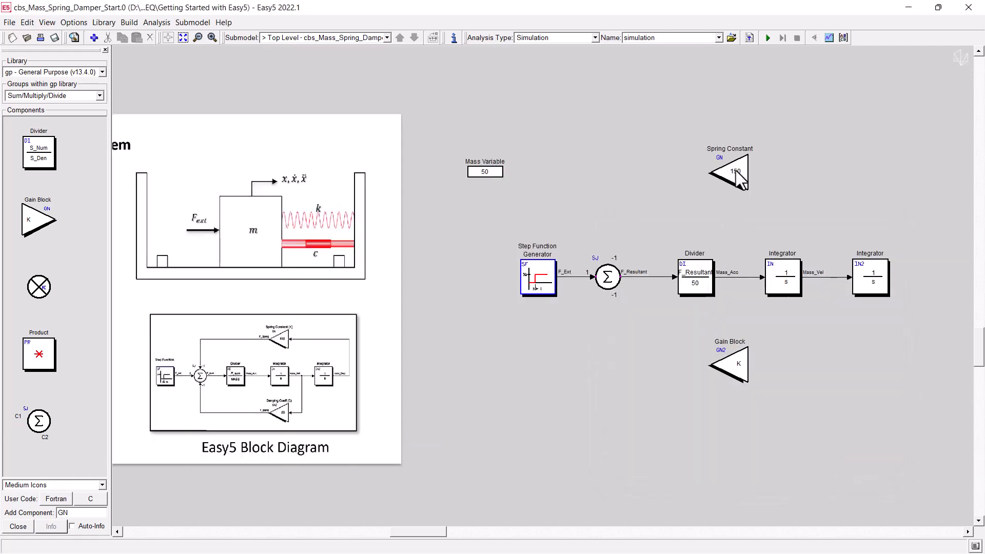
Step: Title the lower Gain Block Damping Coeff and set its gain K_GN2 to 20
double_click(729, 364)
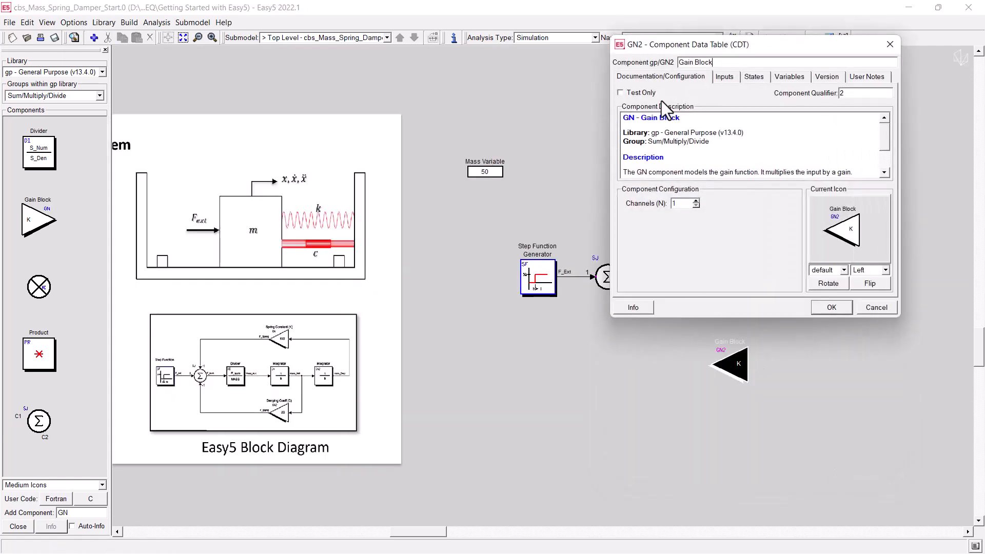
left_click_drag(716, 60, 676, 60)
type("Damping Coeff")
left_click(724, 78)
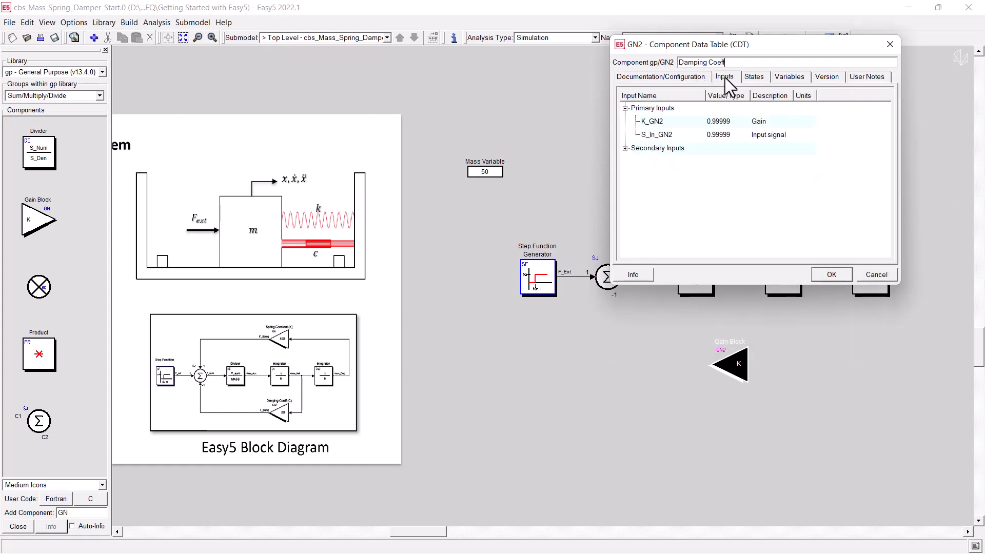
left_click(739, 122)
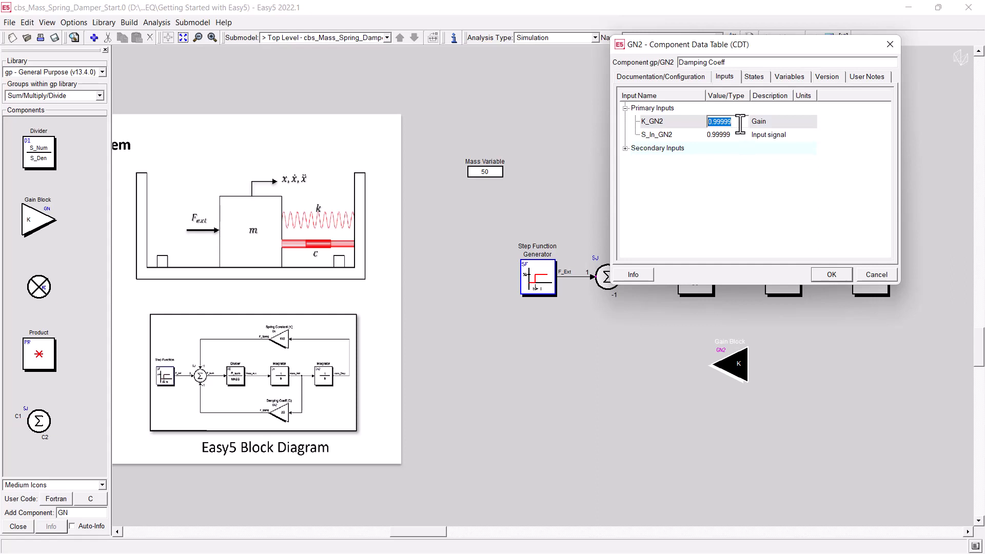
type("20")
left_click(832, 276)
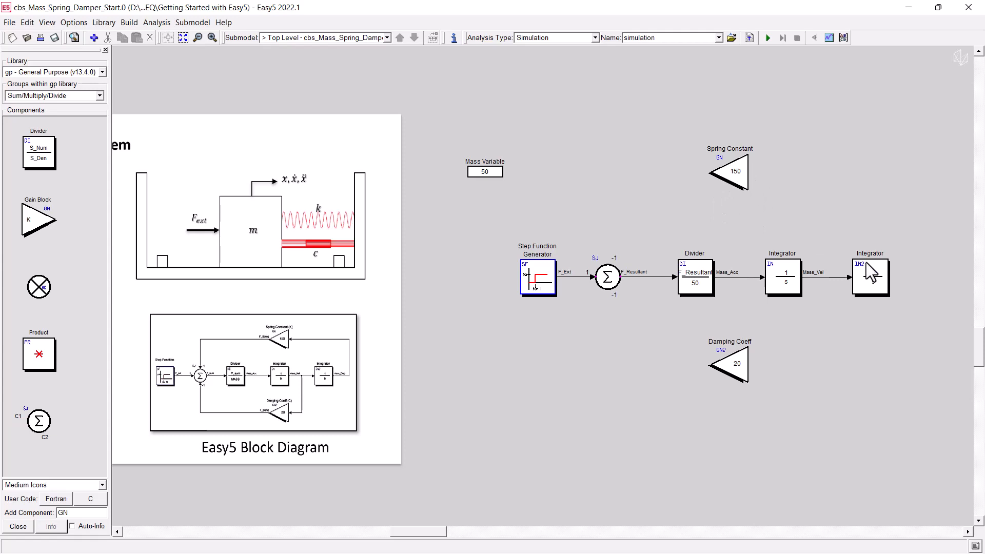
Step: Connect the second Integrator's output to the Spring Constant gain block
left_click(877, 286)
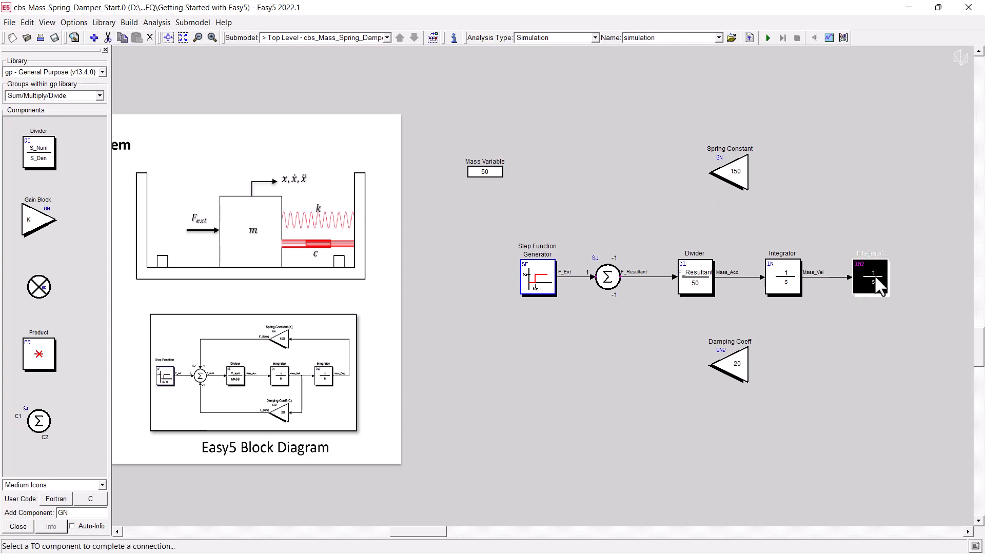
left_click(738, 173)
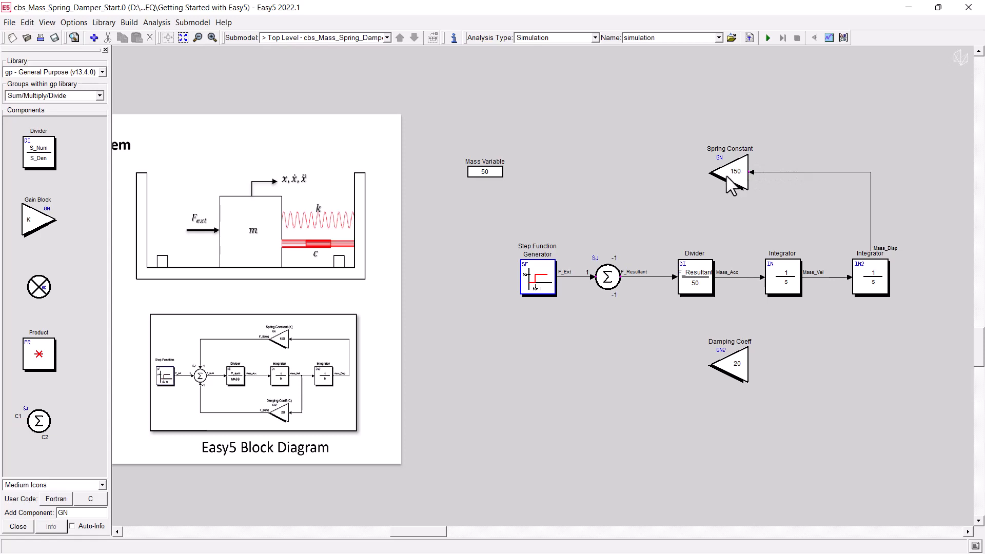
left_click_drag(711, 173, 631, 174)
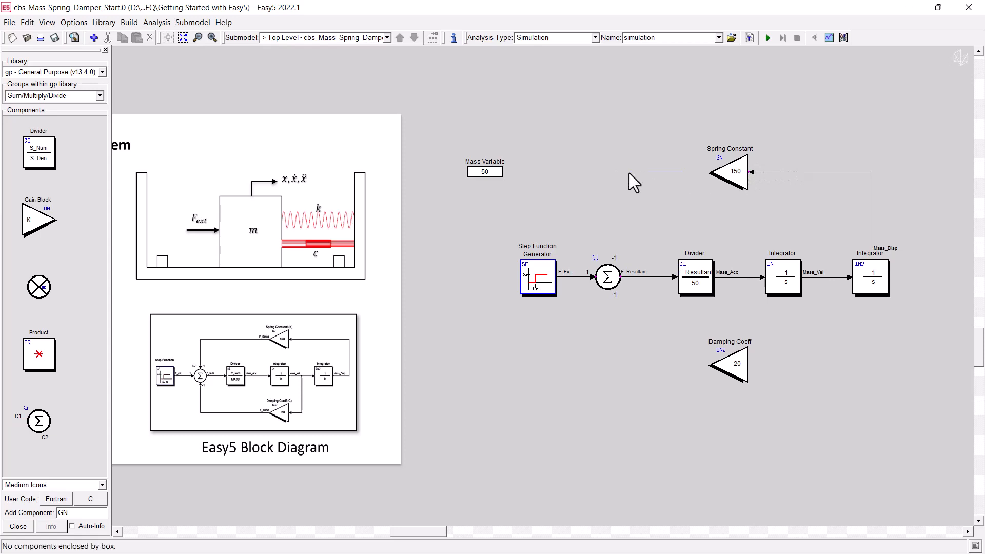
Step: Rename the Spring Constant block's output variable to F_Spring and connect it to the upper input of the summing junction
double_click(732, 174)
left_click(782, 257)
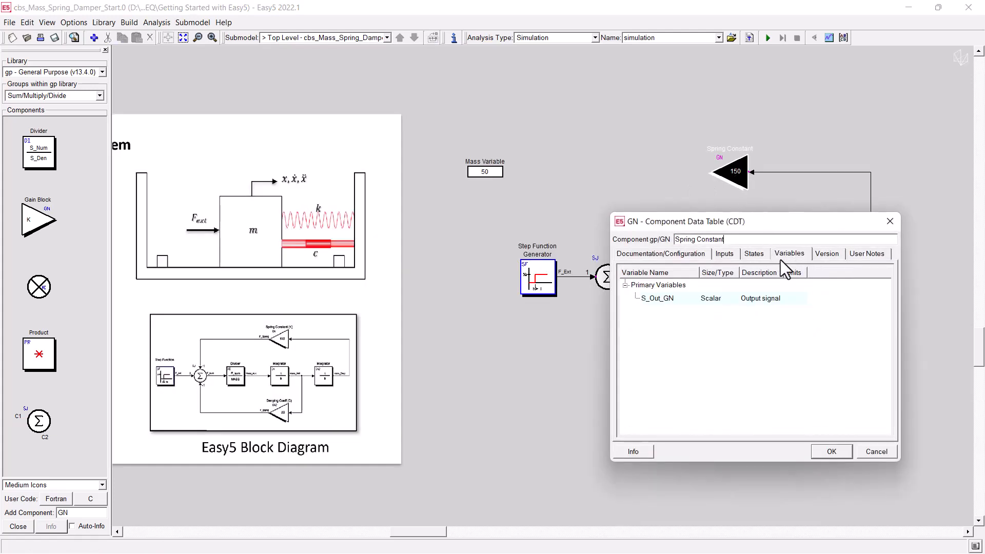
double_click(675, 300)
type("F")
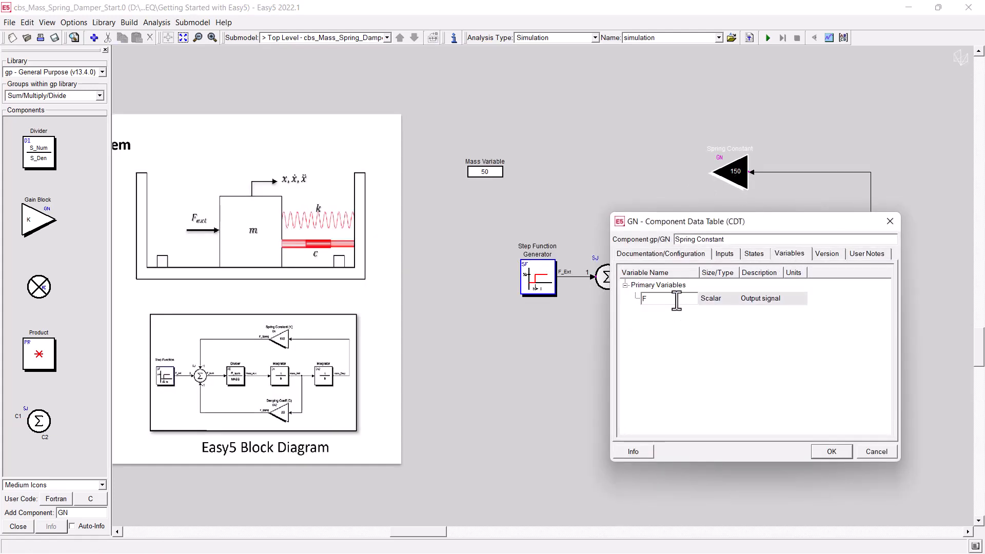
type("_Spring")
left_click(832, 451)
left_click(738, 179)
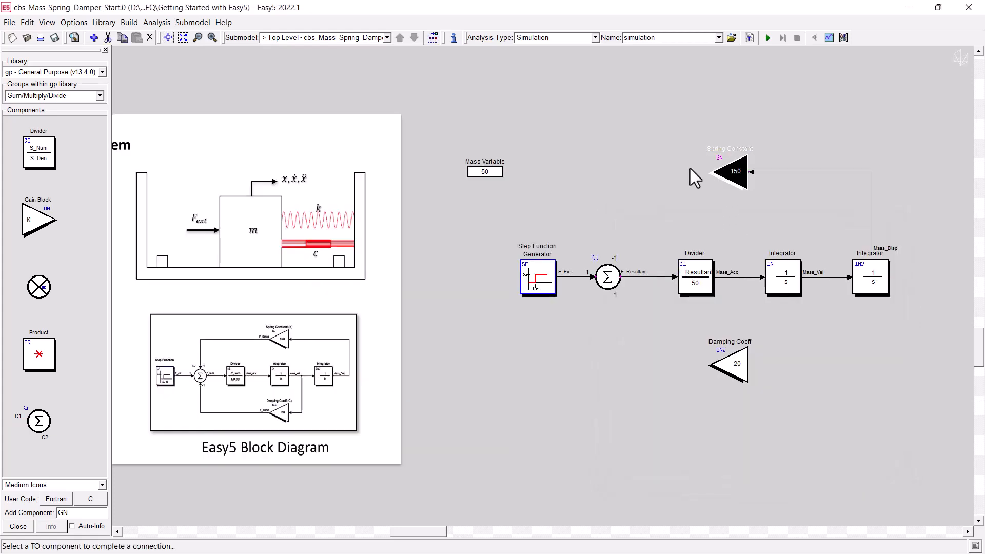
left_click(606, 275)
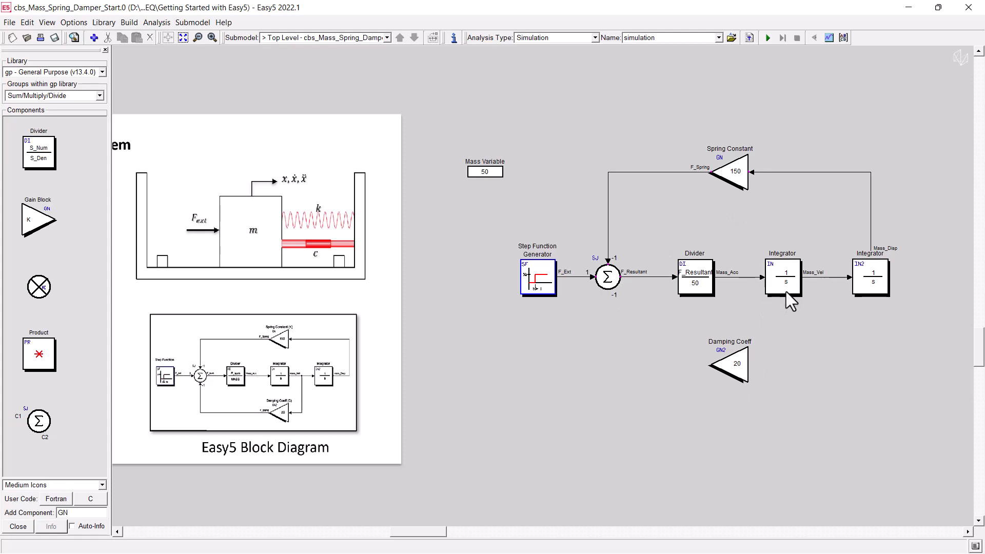
Step: Branch the Mass_Vel line between the two Integrators to the Damping Coeff gain block
left_click(826, 277)
left_click(740, 368)
left_click(736, 365)
Step: Rename the Damping Coeff block's output variable to F_Damper and connect it to the lower input of the summing junction
double_click(737, 363)
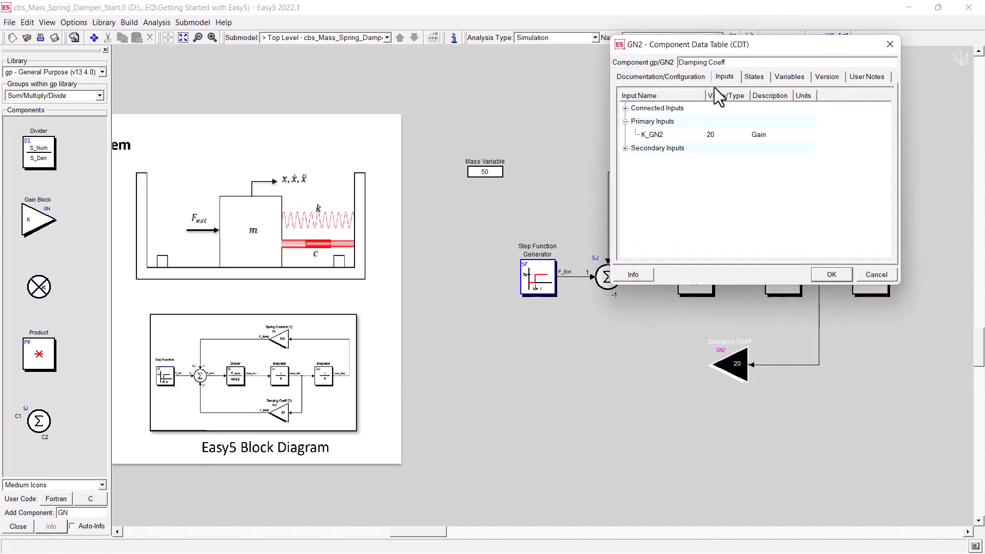
left_click(783, 79)
double_click(676, 122)
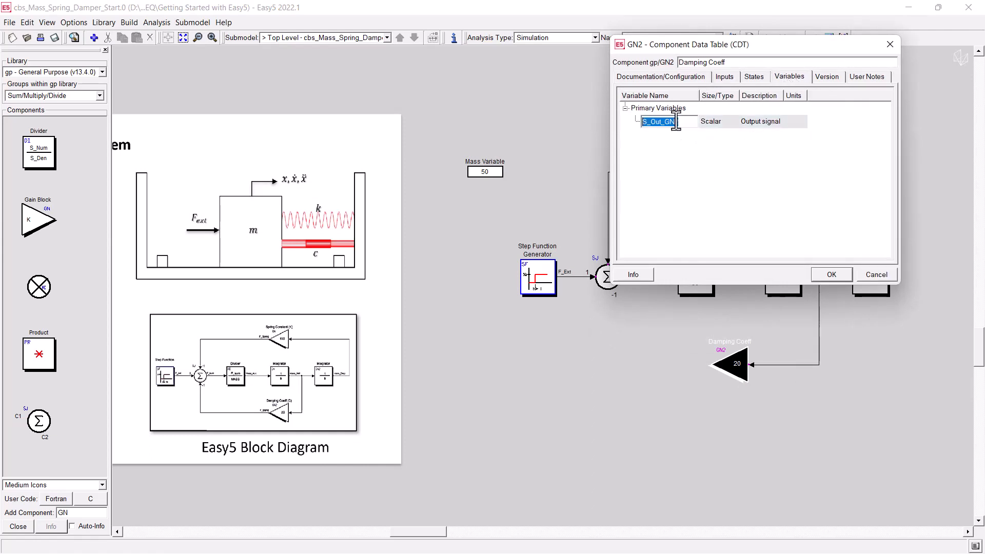
type("F_Damper")
left_click(831, 274)
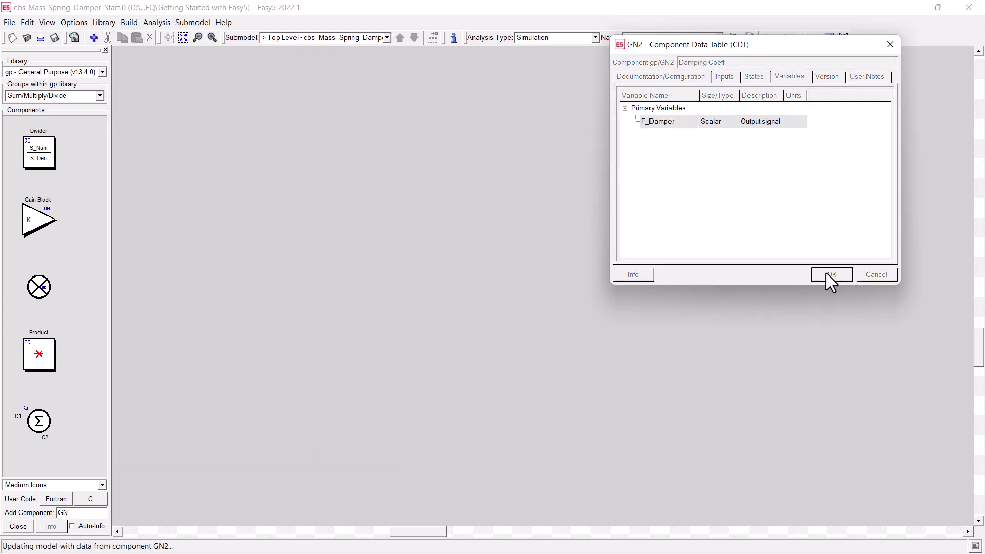
left_click(610, 293)
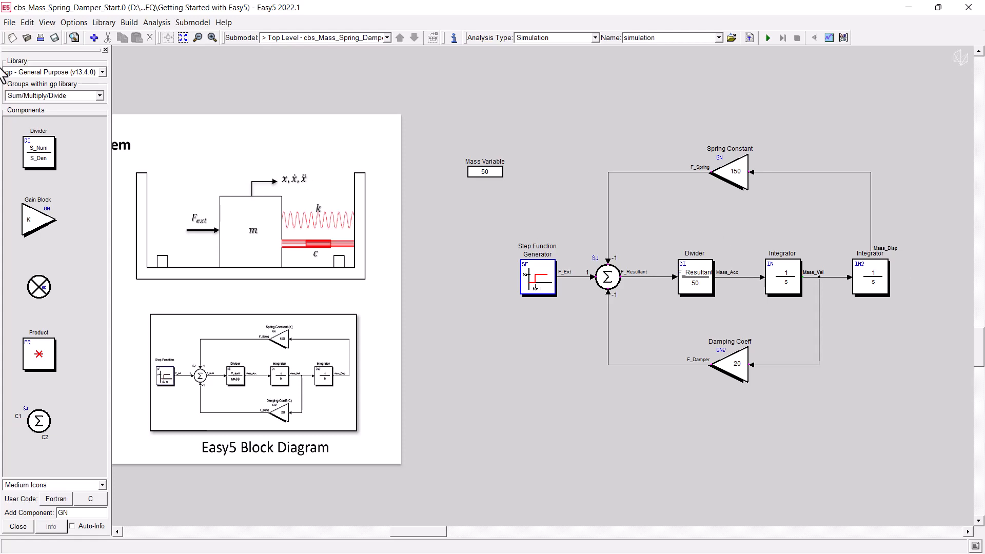
Step: Add a Strip Chart from the Interactive Simulation library beyond the second Integrator and branch the Mass_Disp line to it
left_click(50, 73)
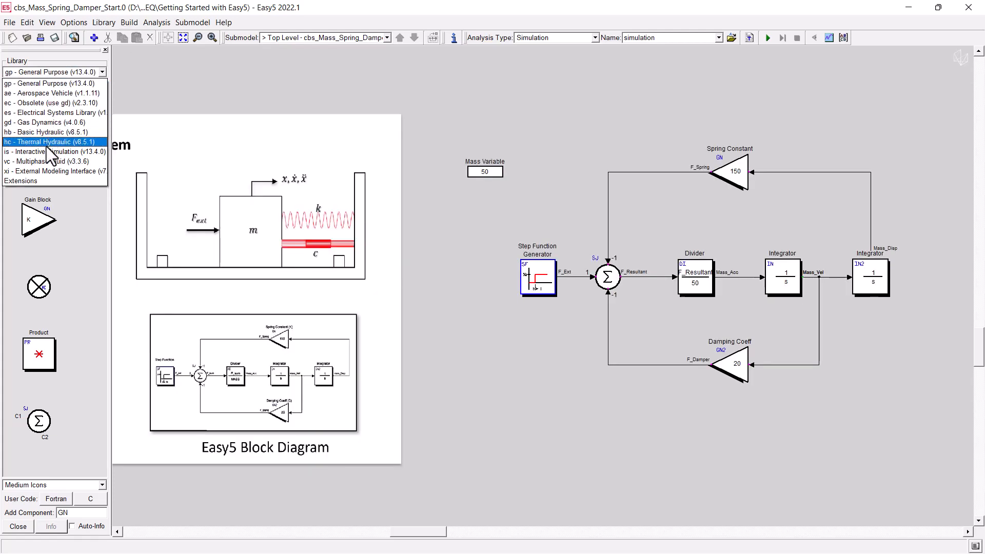
left_click(32, 152)
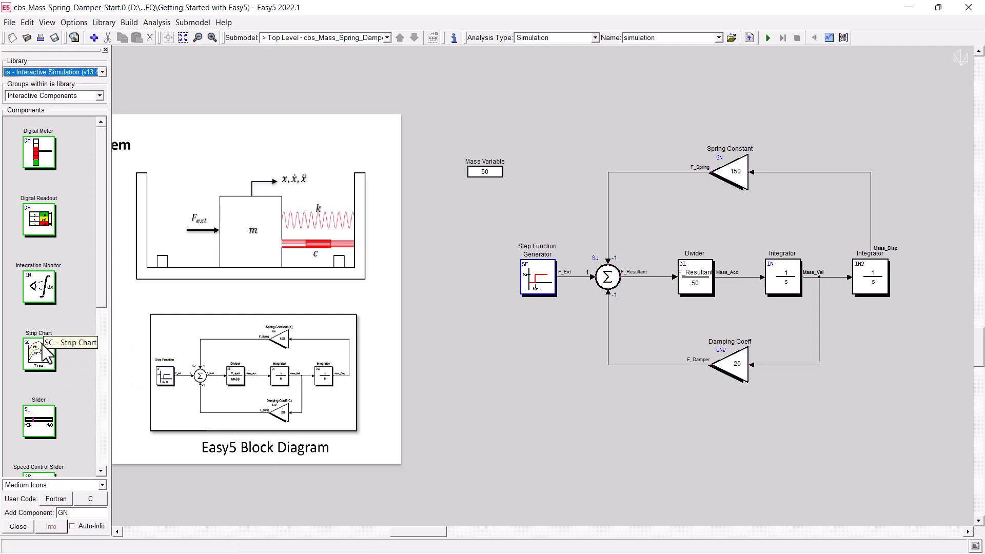
left_click(40, 354)
left_click(931, 280)
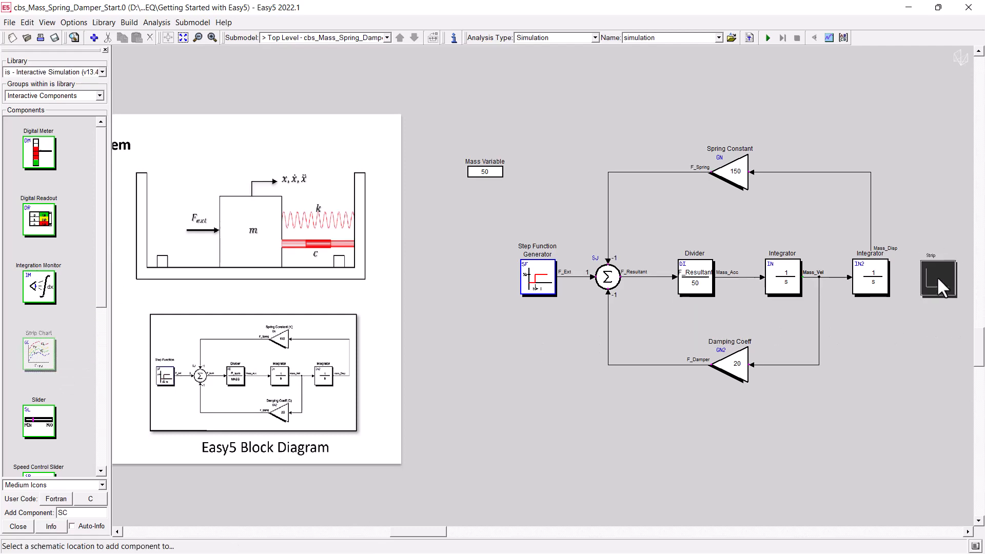
left_click_drag(427, 533, 443, 534)
left_click(793, 273)
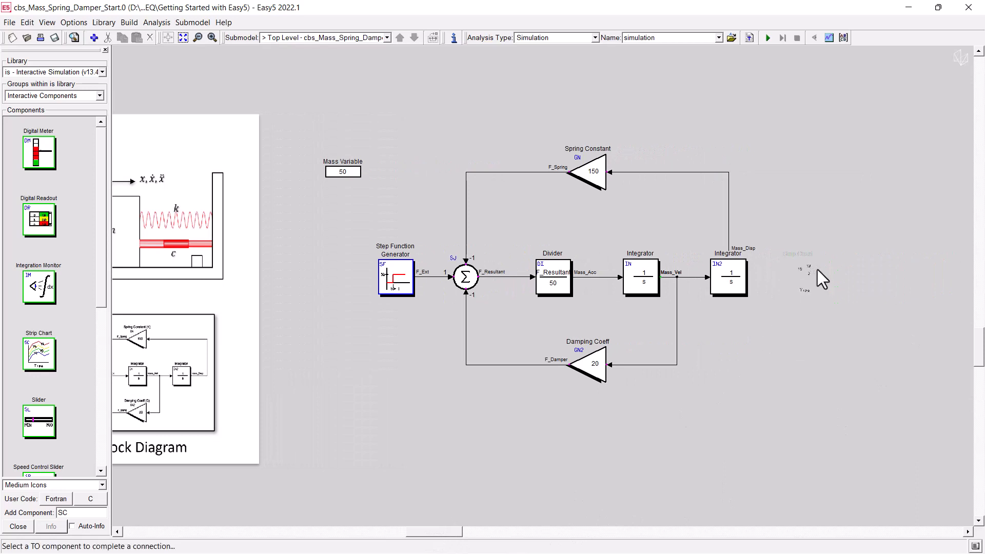
left_click(729, 220)
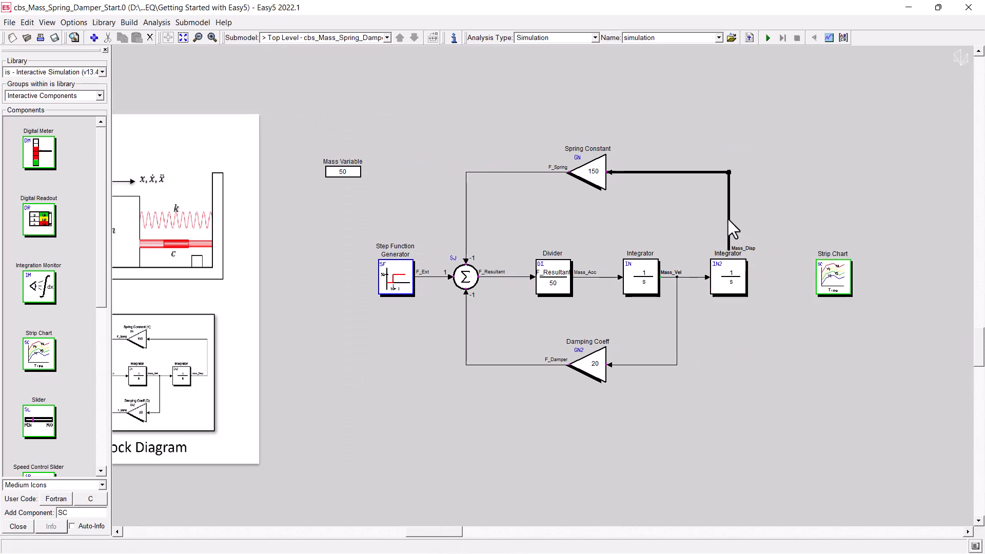
left_click(835, 279)
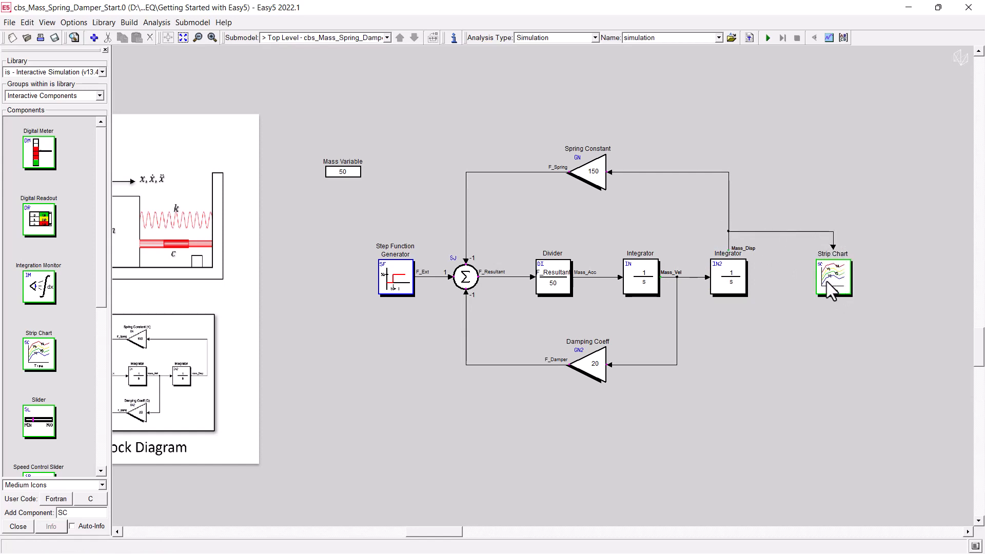
Step: Reroute the Mass_Disp lines to Spring Constant and Strip Chart so both leave the second Integrator from its right side
left_click(729, 242)
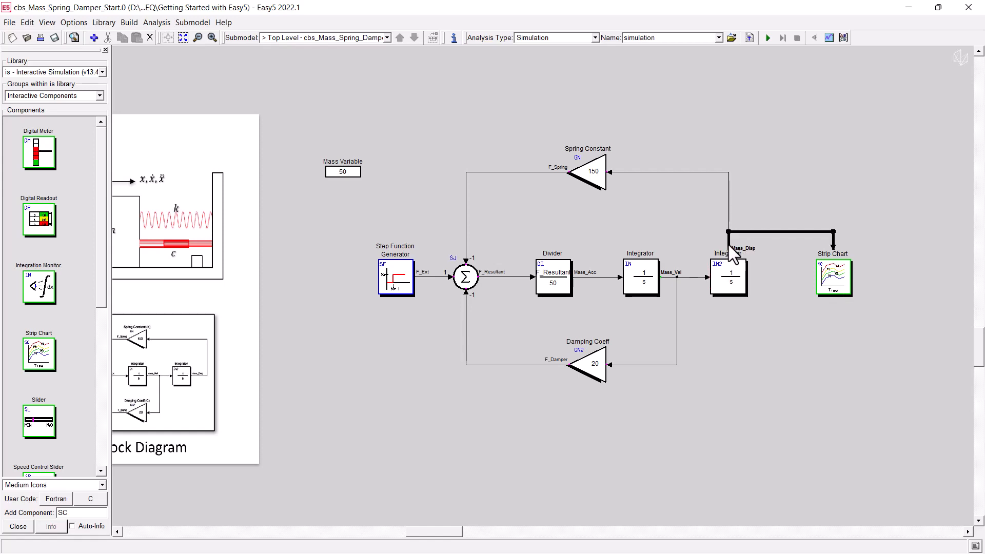
left_click(729, 216)
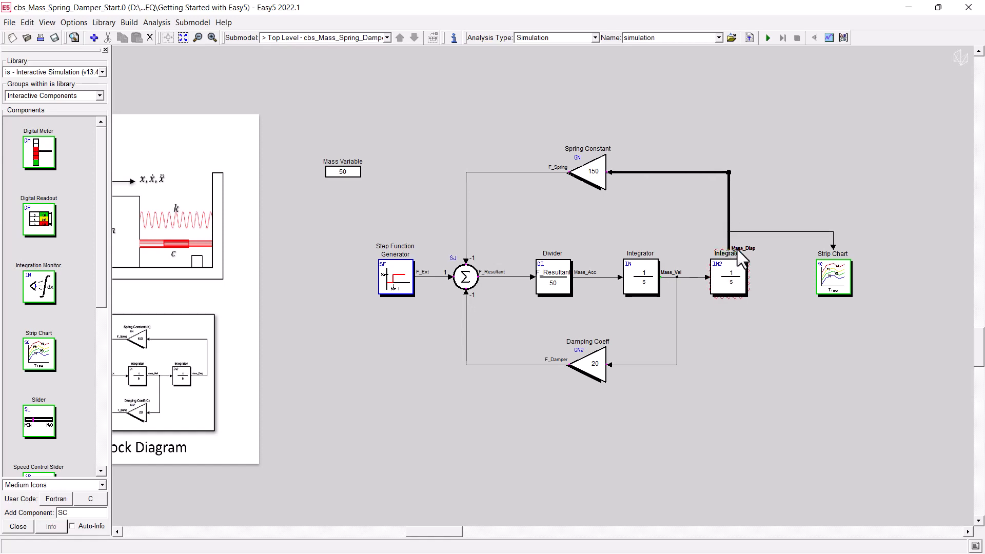
left_click(753, 278)
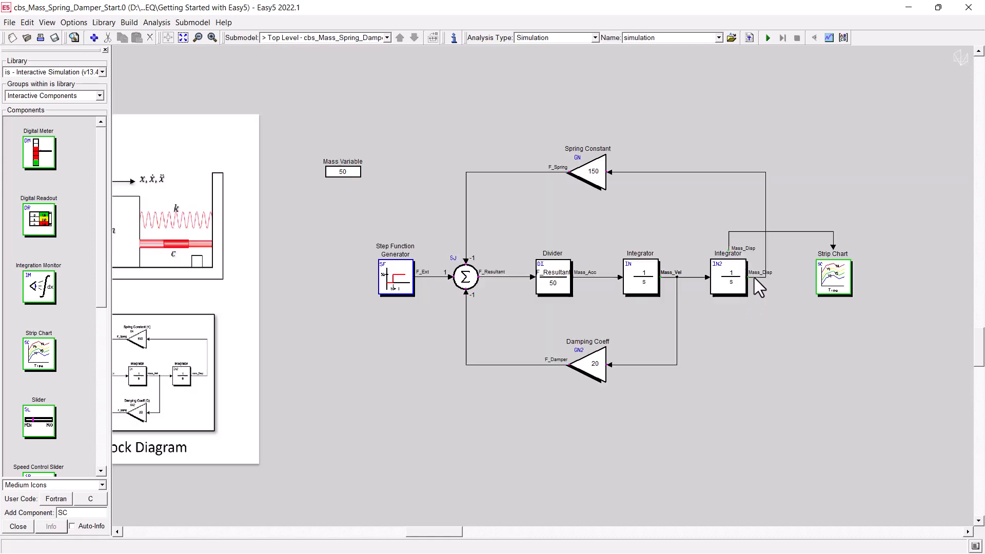
left_click(730, 245)
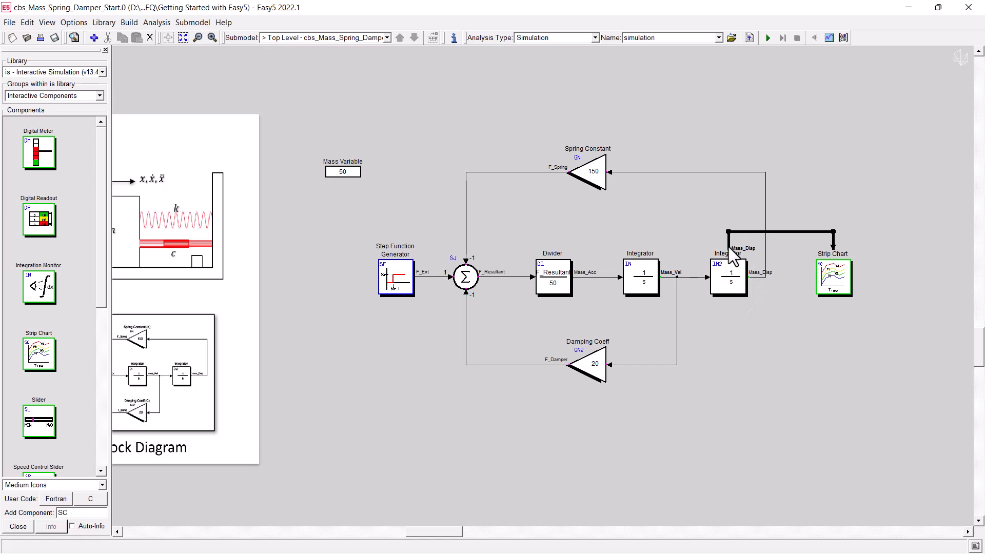
left_click(772, 278)
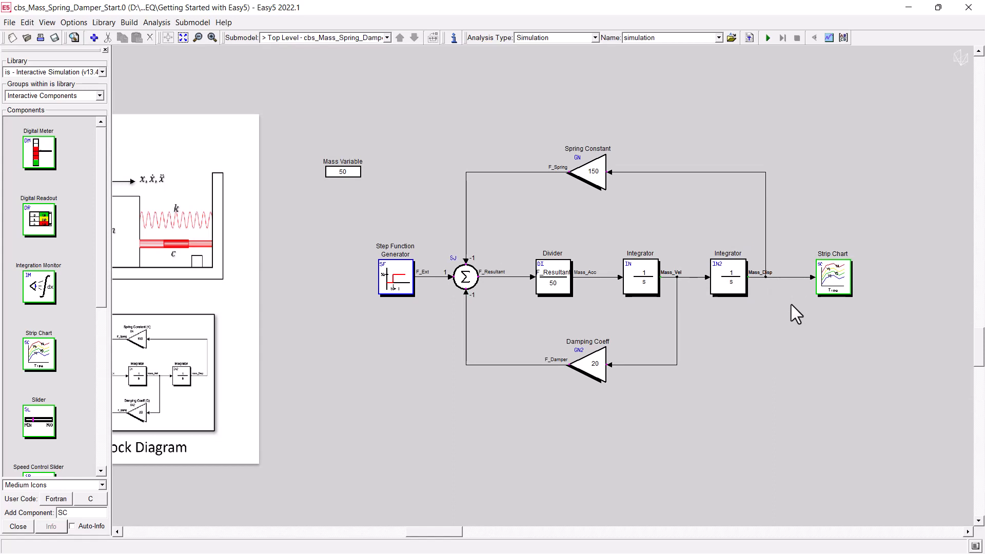
Step: Check the stop time and time increment in the simulation analysis settings and run the simulation
left_click(731, 38)
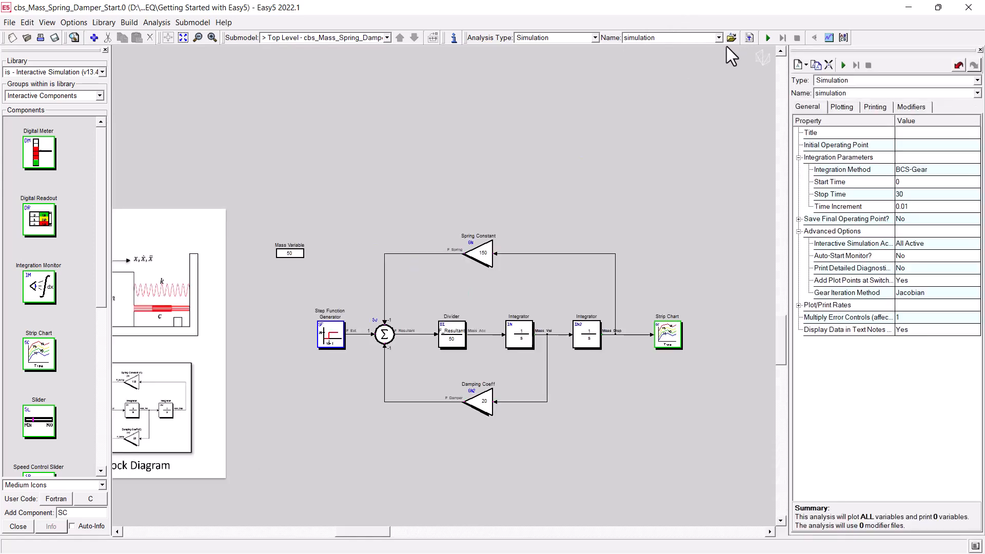
left_click(915, 195)
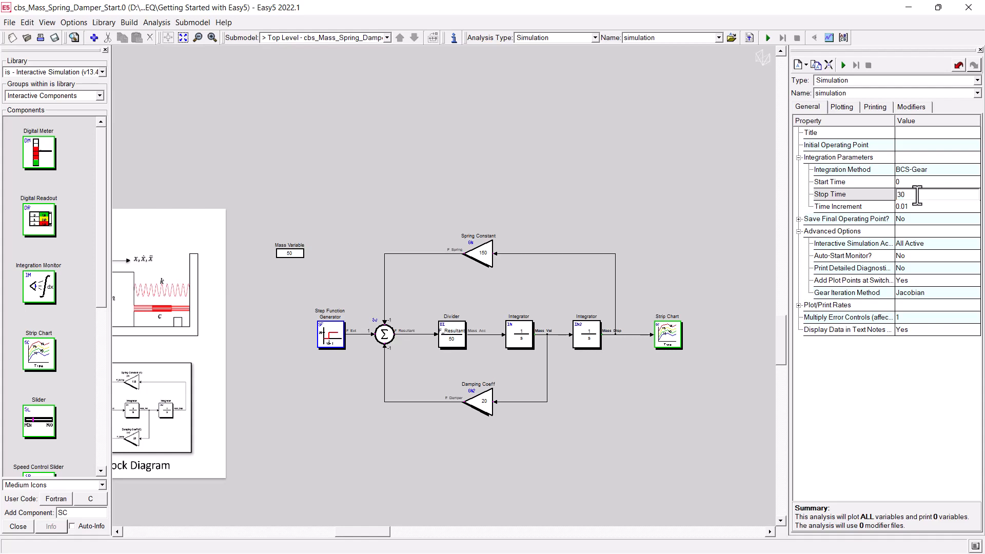
left_click(923, 207)
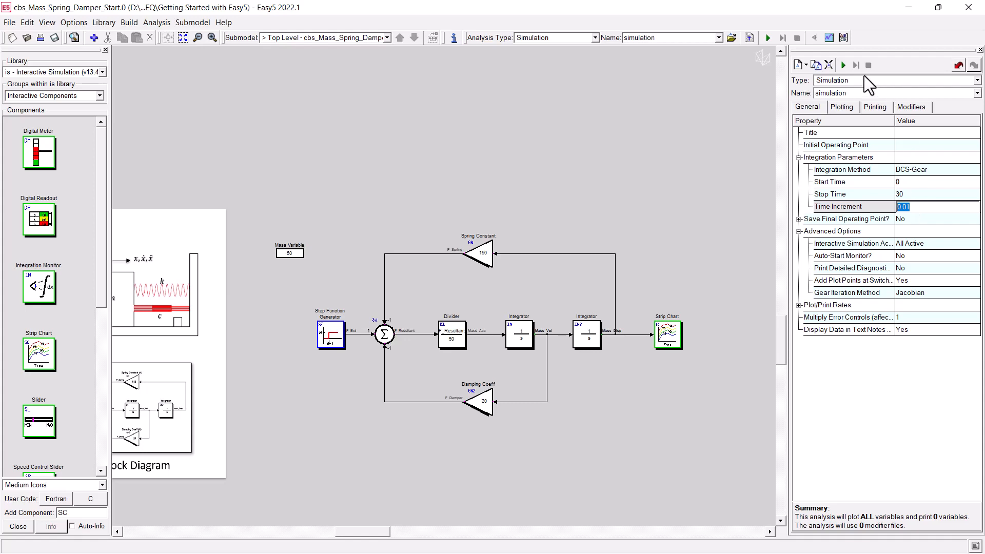
left_click(842, 62)
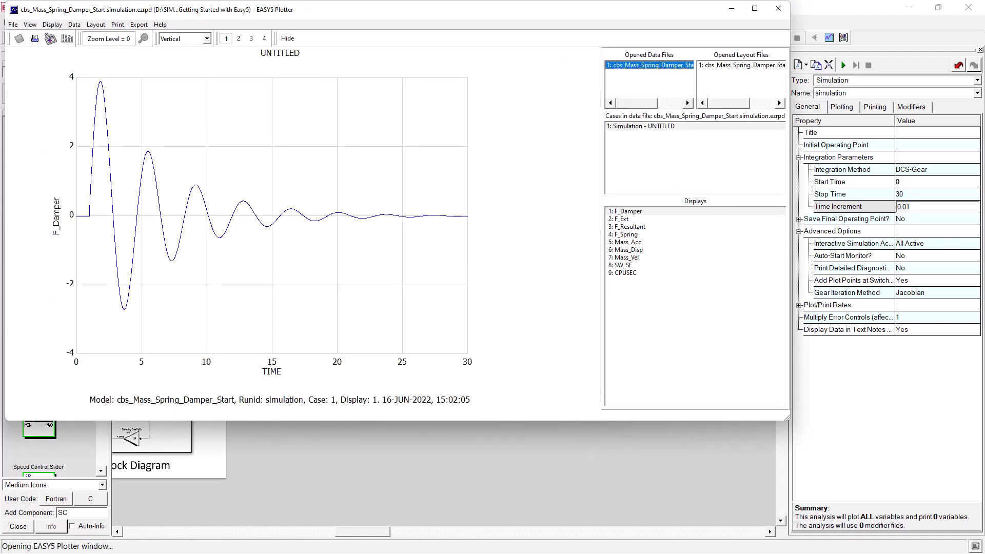
Step: Maximize the plotter window and view the F_Ext, F_Resultant, F_Spring and Mass_Disp plots
left_click(753, 9)
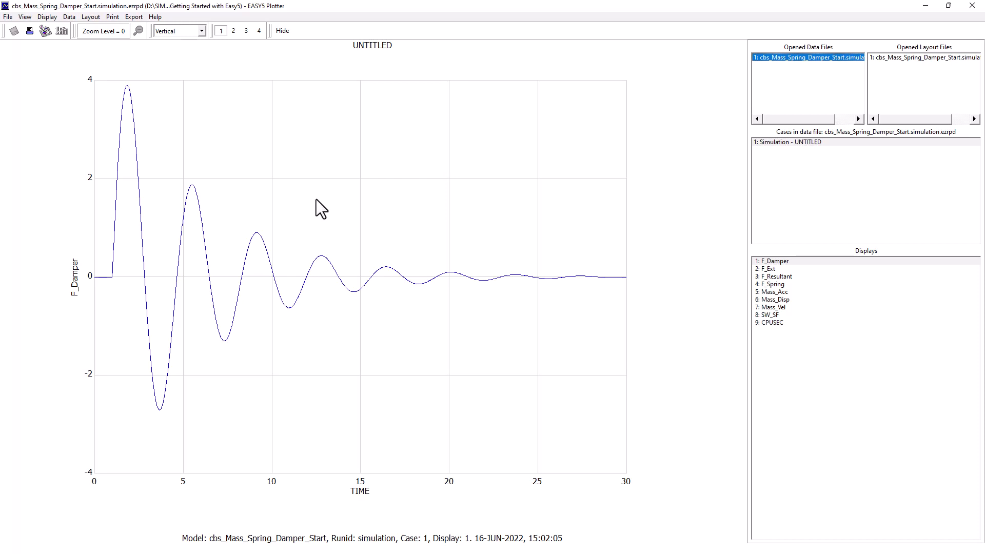
left_click(770, 270)
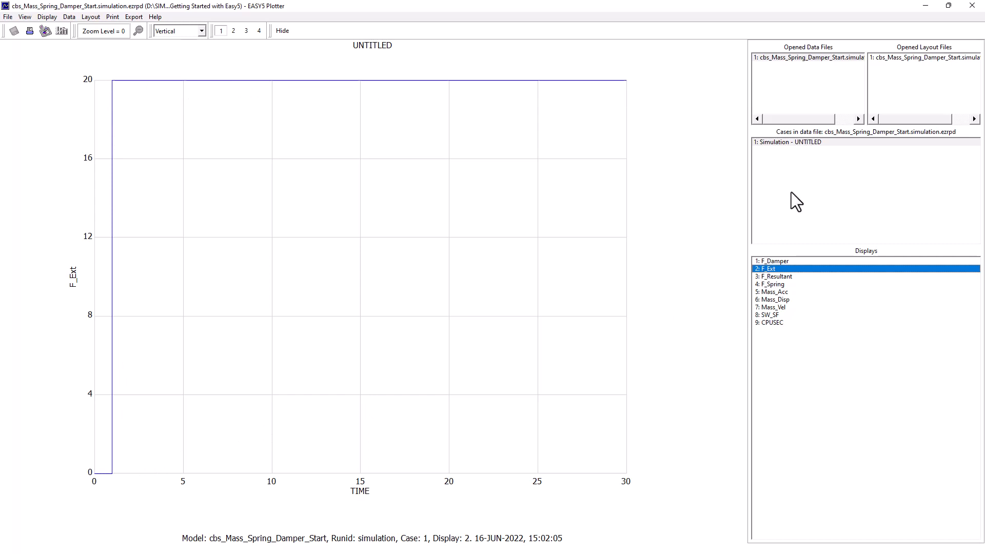
left_click(779, 278)
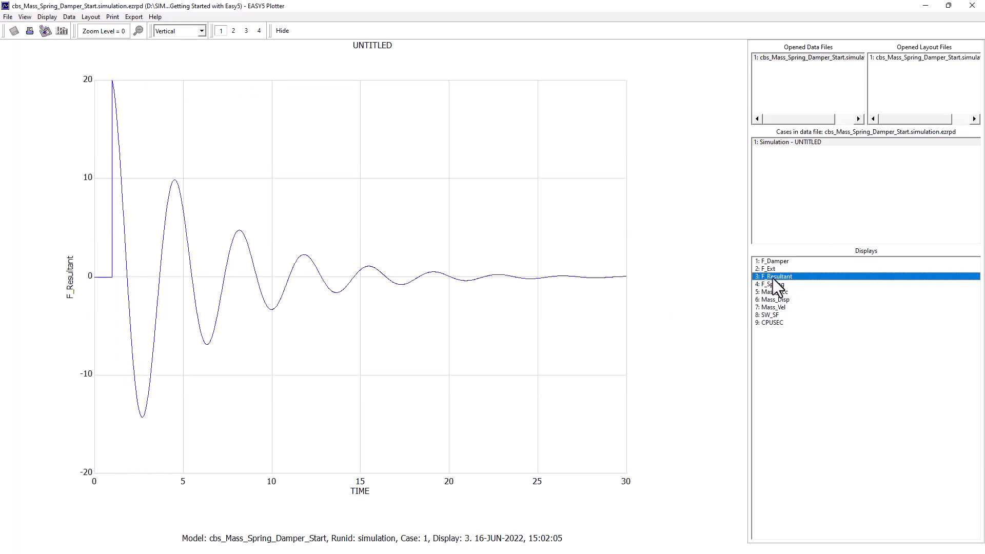
left_click(774, 284)
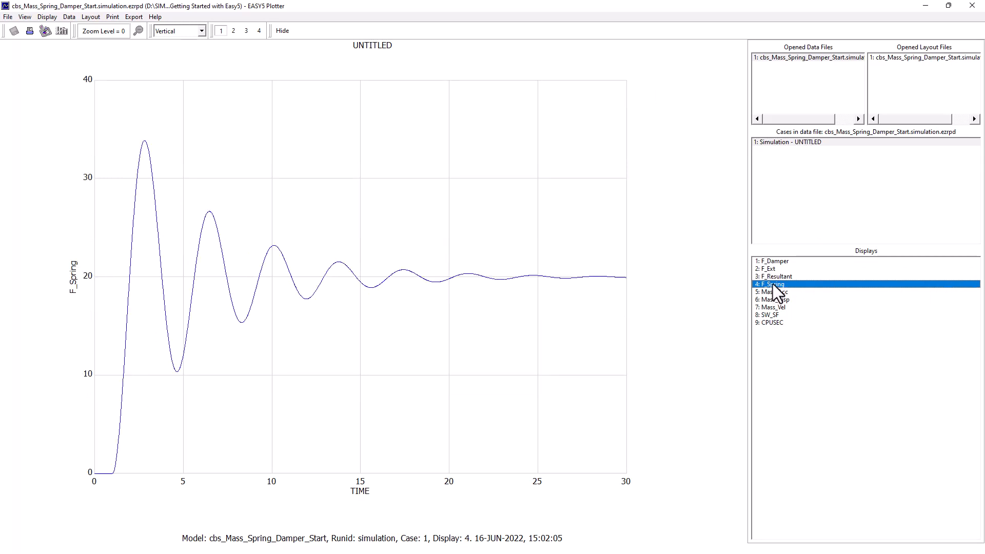
left_click(773, 300)
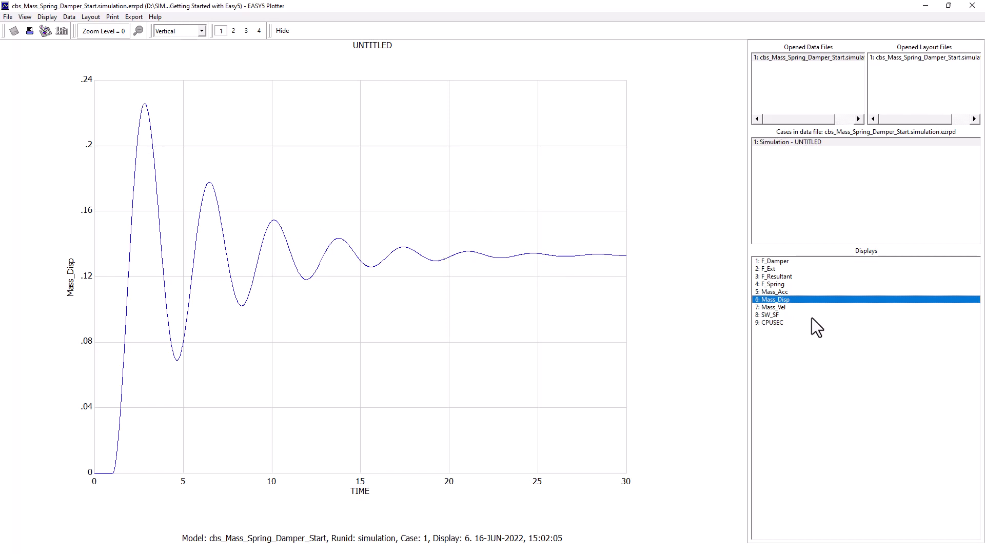
Step: View the Mass_Acc, Mass_Vel, F_Damper and Mass_Disp plots, and close the plotter window
left_click(777, 291)
left_click(781, 307)
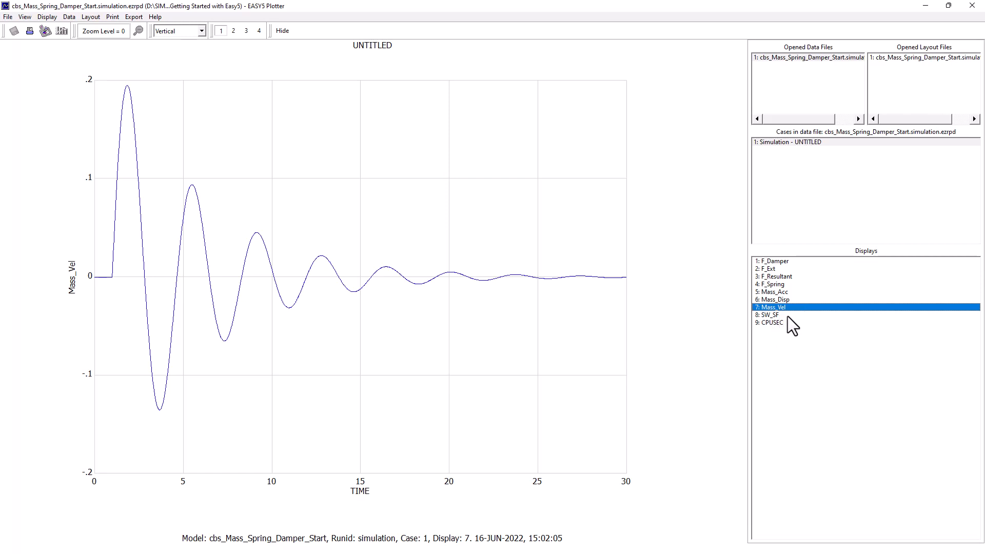
left_click(773, 262)
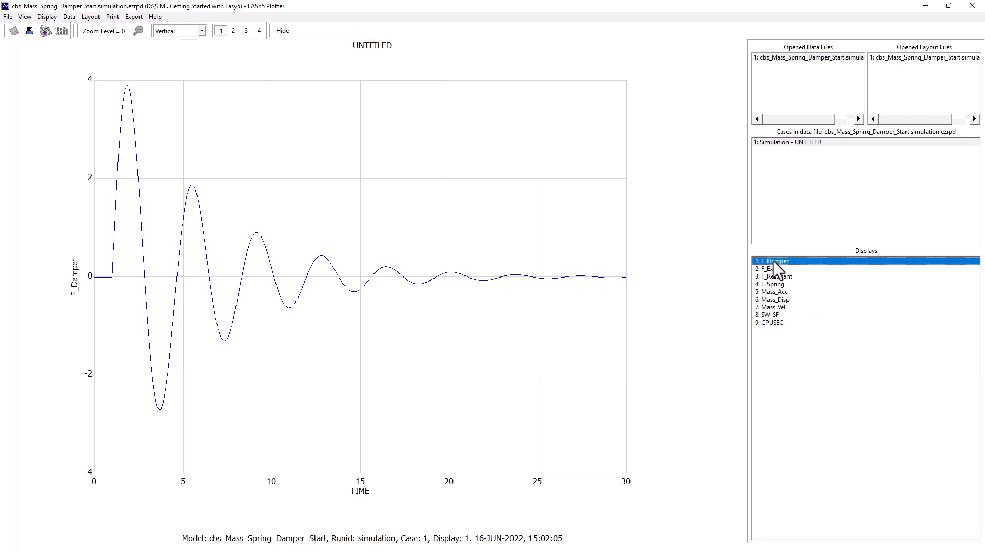
left_click(781, 300)
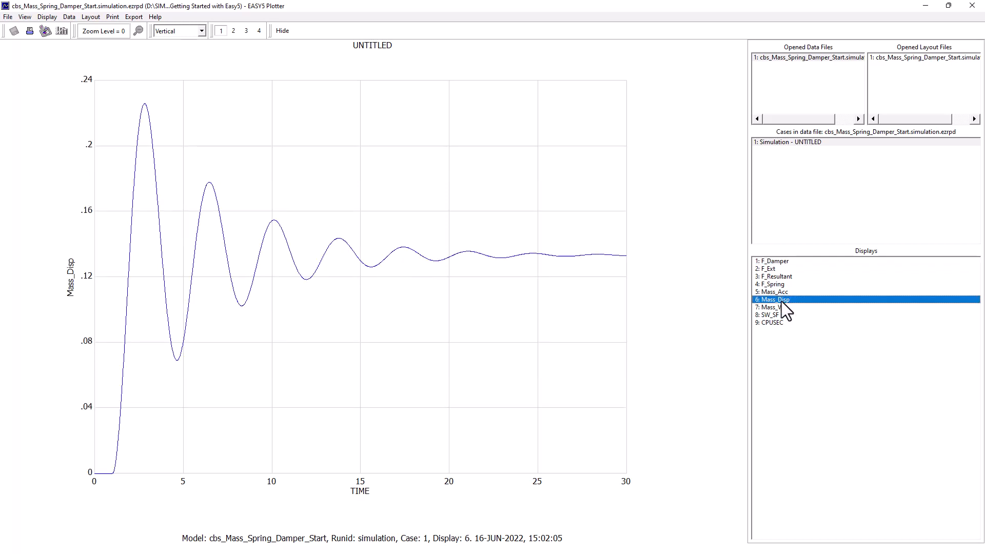
left_click(972, 6)
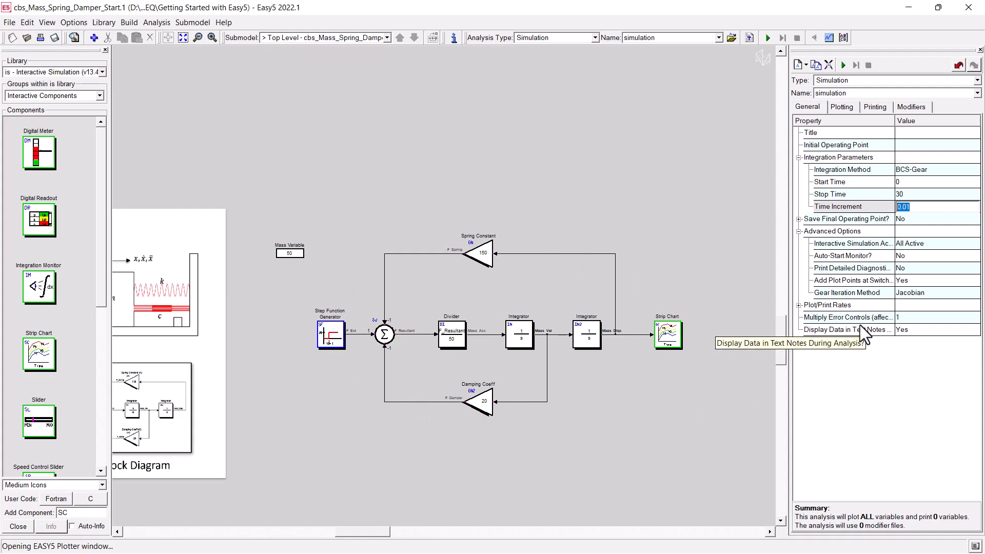
Step: Check the XRF plot data export option in the simulation's plotting settings and rerun the simulation
left_click(840, 106)
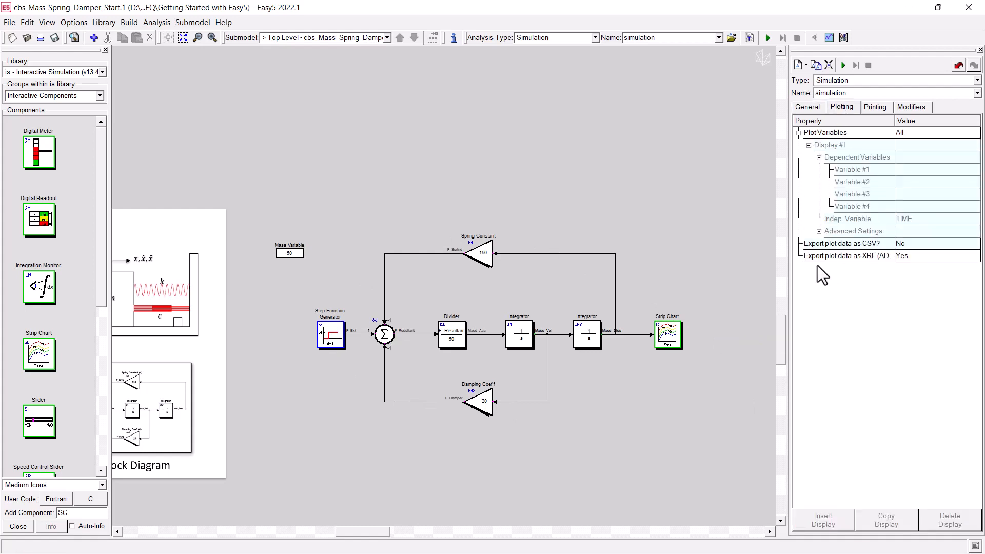
left_click(869, 256)
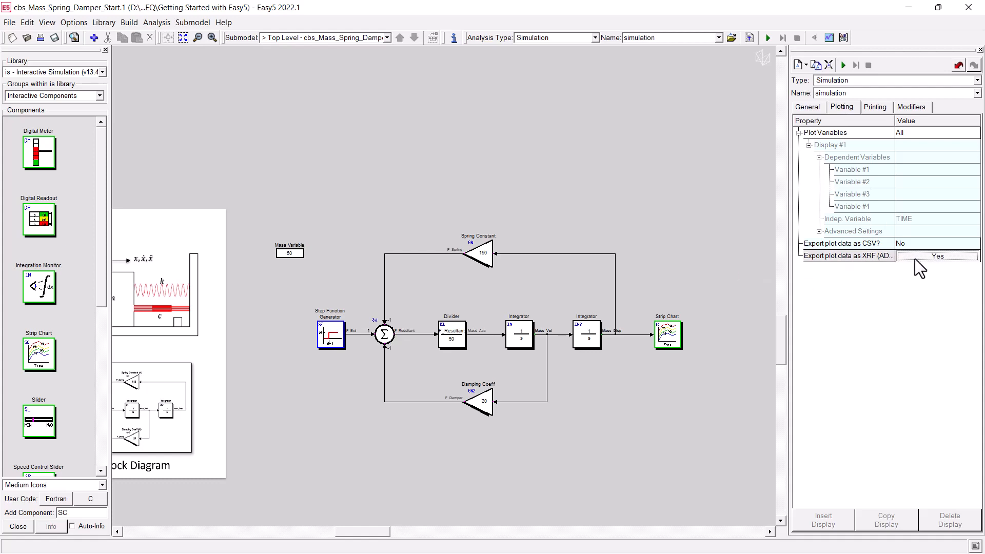
left_click(808, 107)
left_click(843, 65)
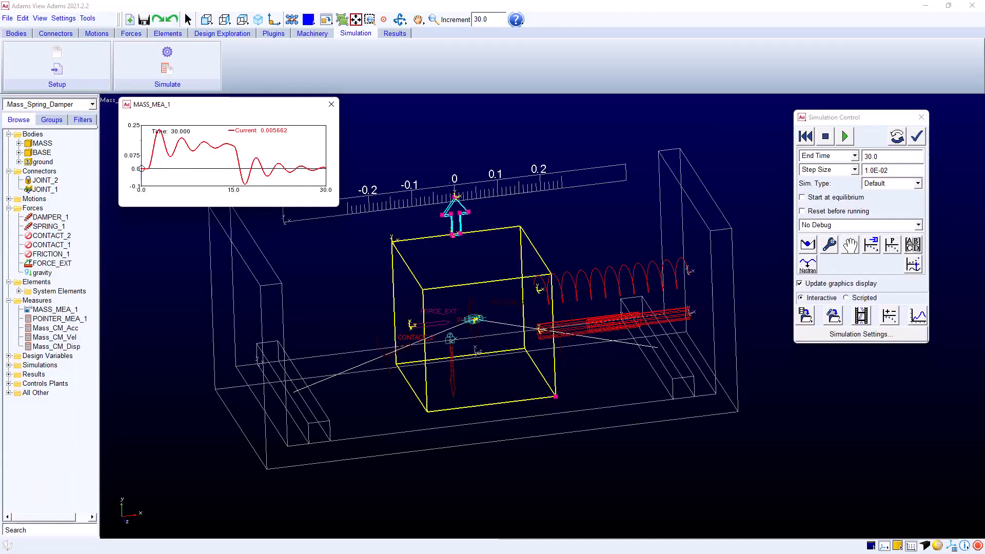
Step: In Adams View, move the MASS_MEA_1 chart aside and remove the second STEP term and trailing plus sign from FORCE_EXT's function
left_click_drag(284, 109, 347, 113)
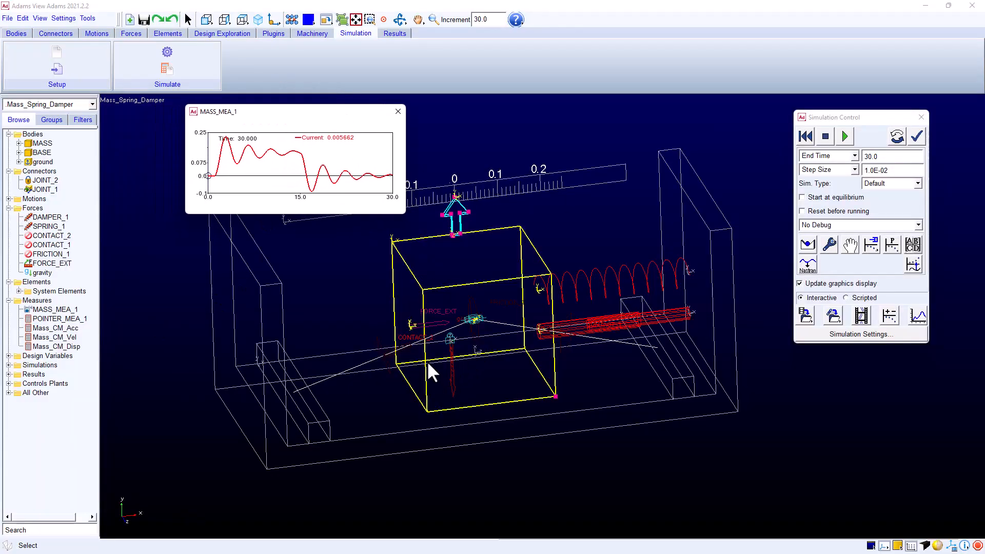
right_click(417, 325)
mouse_move(462, 390)
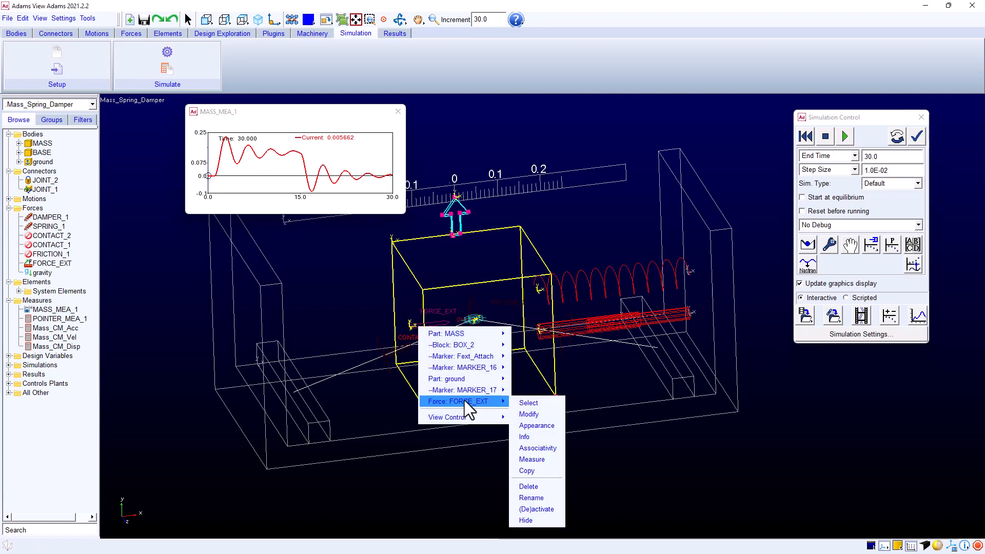
left_click(529, 410)
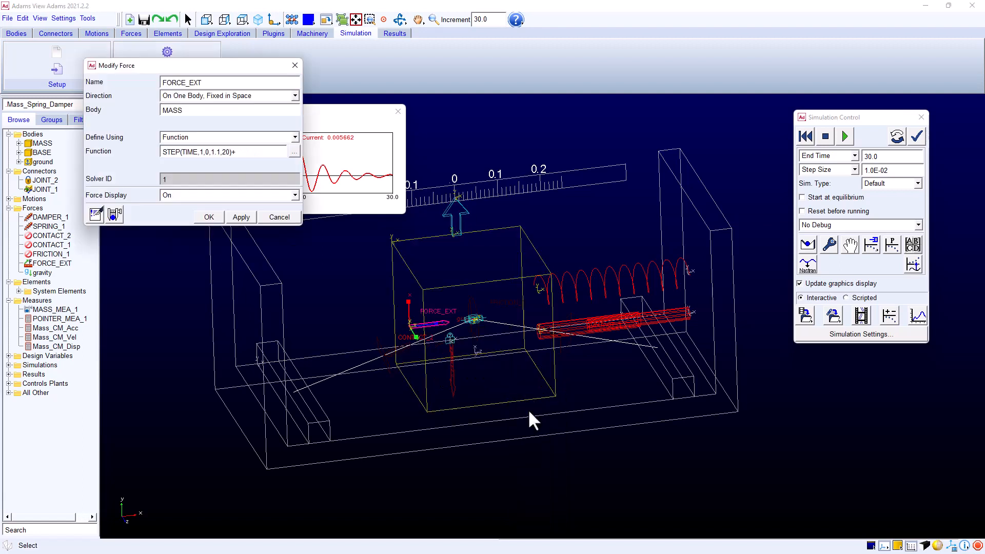
left_click(295, 153)
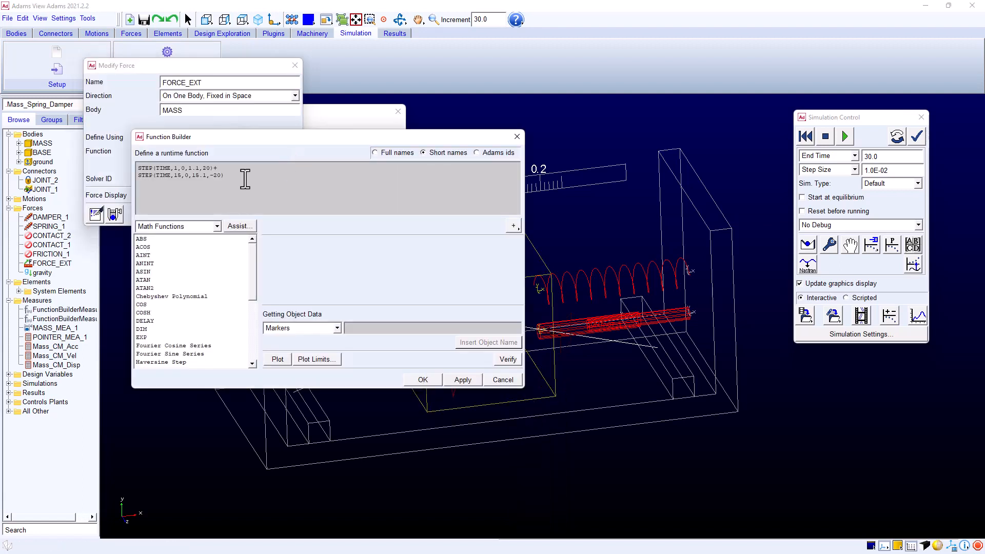
left_click_drag(245, 176, 139, 175)
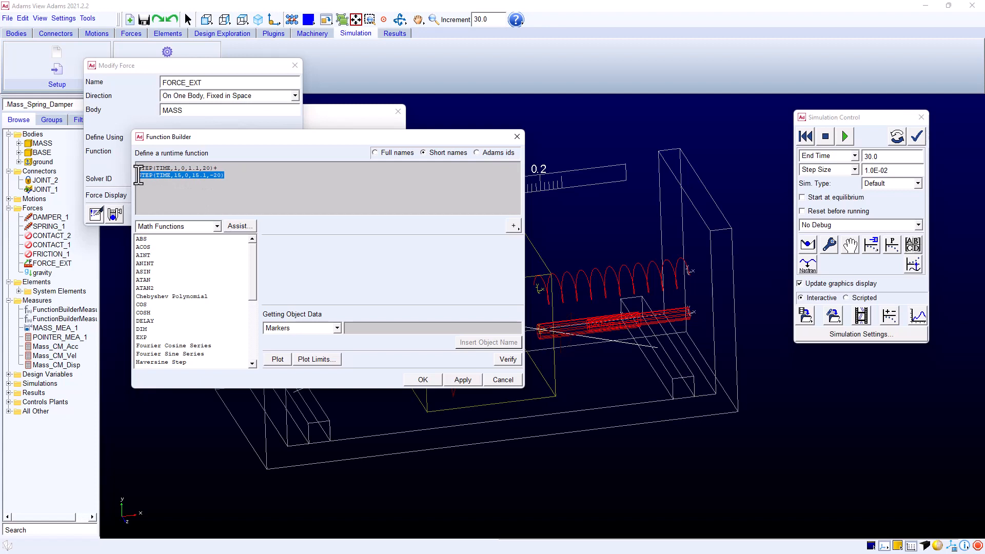
key("BackSpace")
key("BackSpace")
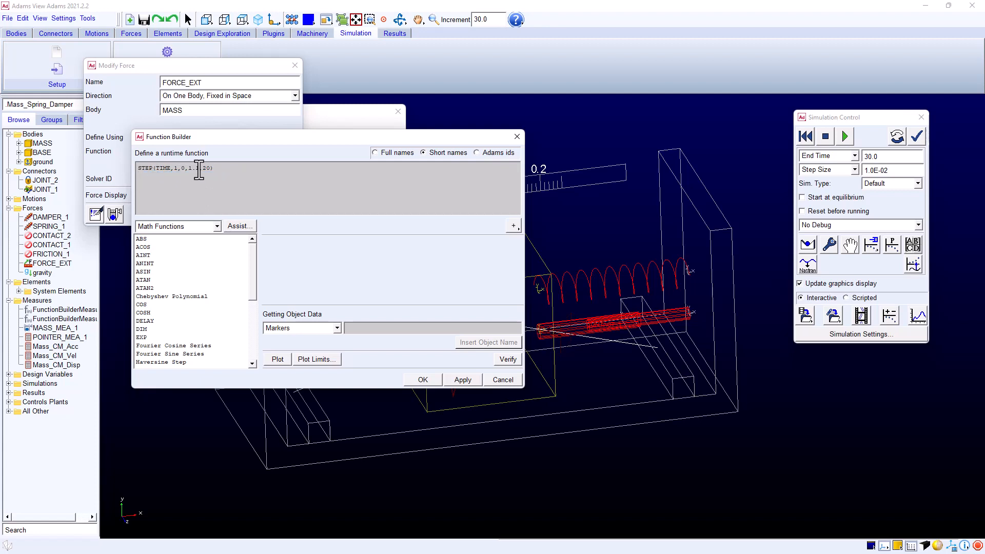
Step: Change FORCE_EXT's function to STEP(TIME,1,0,1.01,20) and accept the force modification
key("Delete")
type("01")
left_click(423, 380)
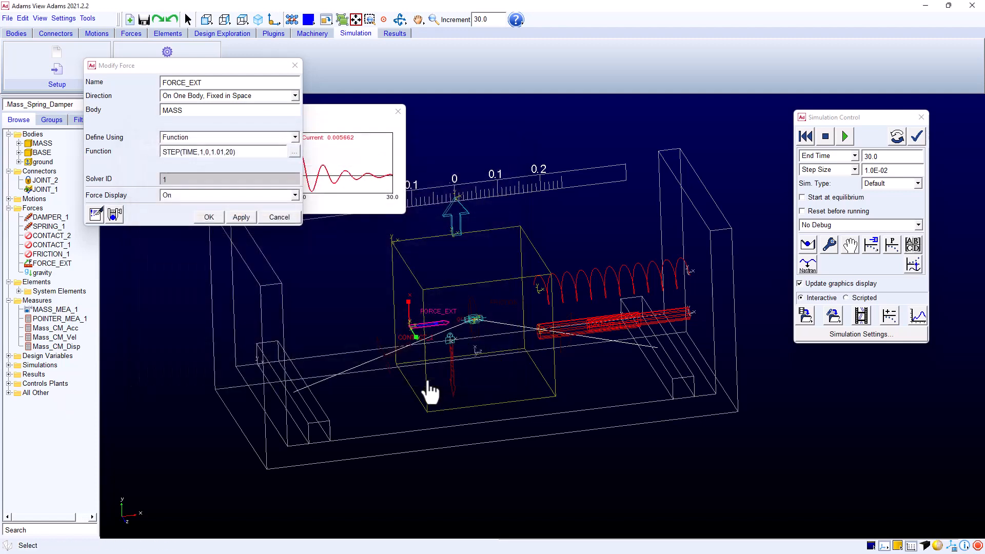
left_click(209, 217)
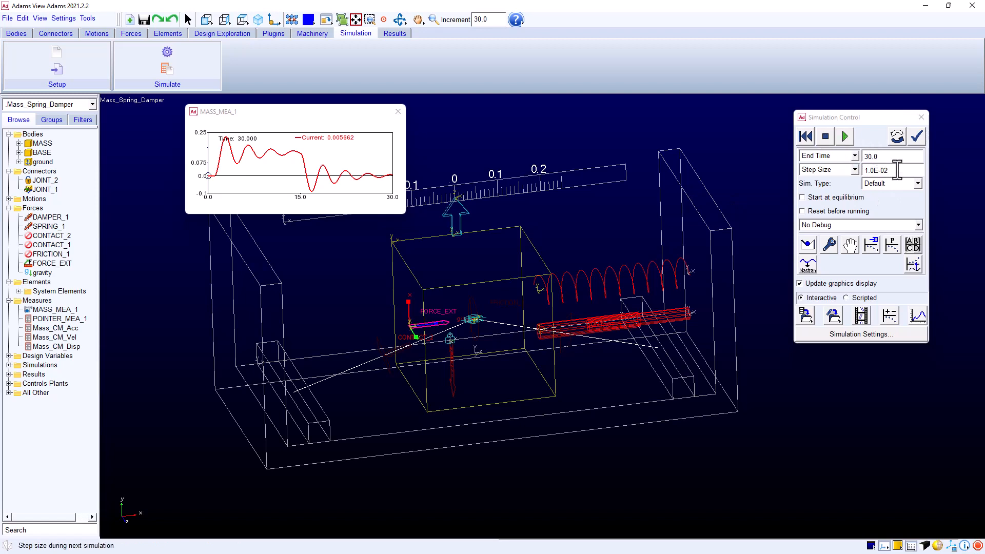
Step: Run the 30 s simulation with step size 1.0E-02, closing the message and MASS_MEA_1 windows and disabling graphics display updates
left_click(844, 136)
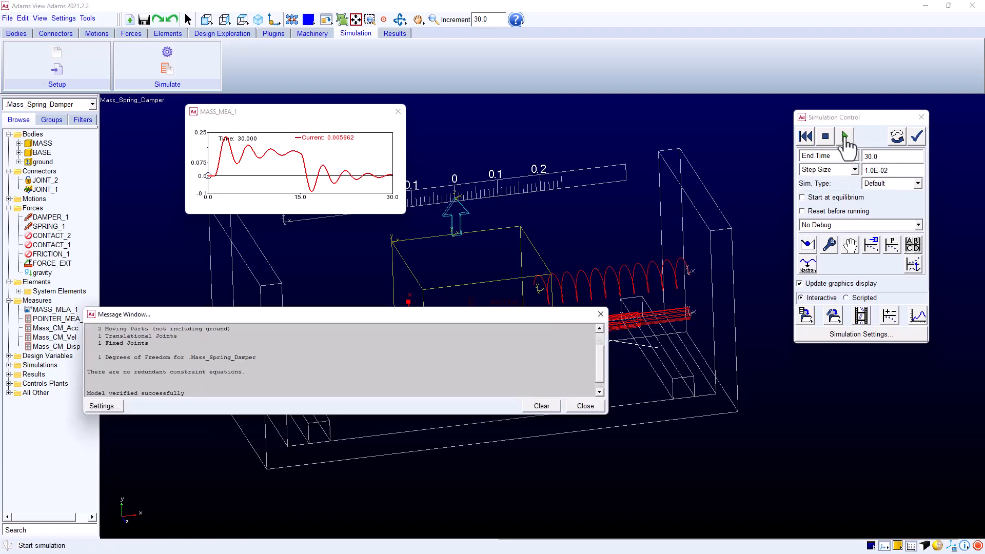
left_click(590, 406)
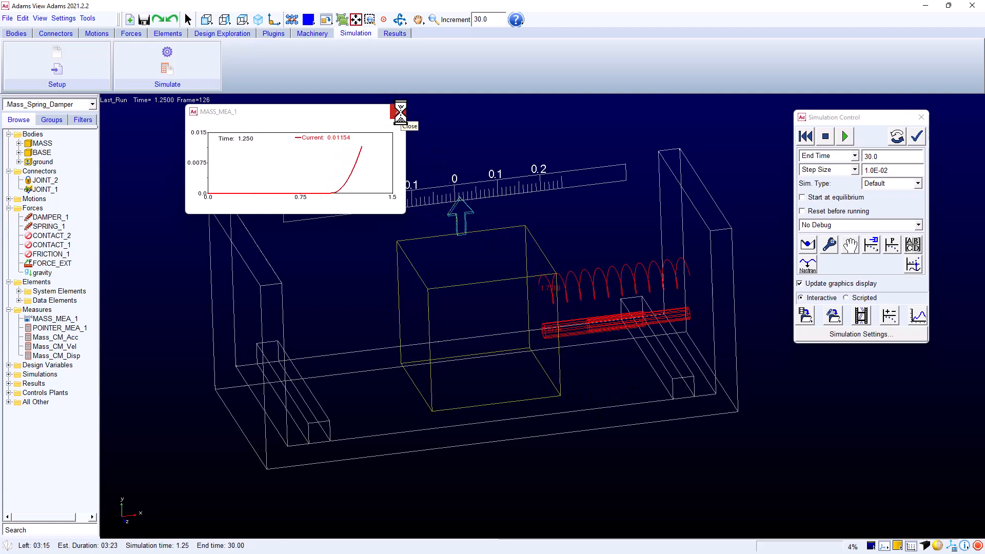
left_click(399, 111)
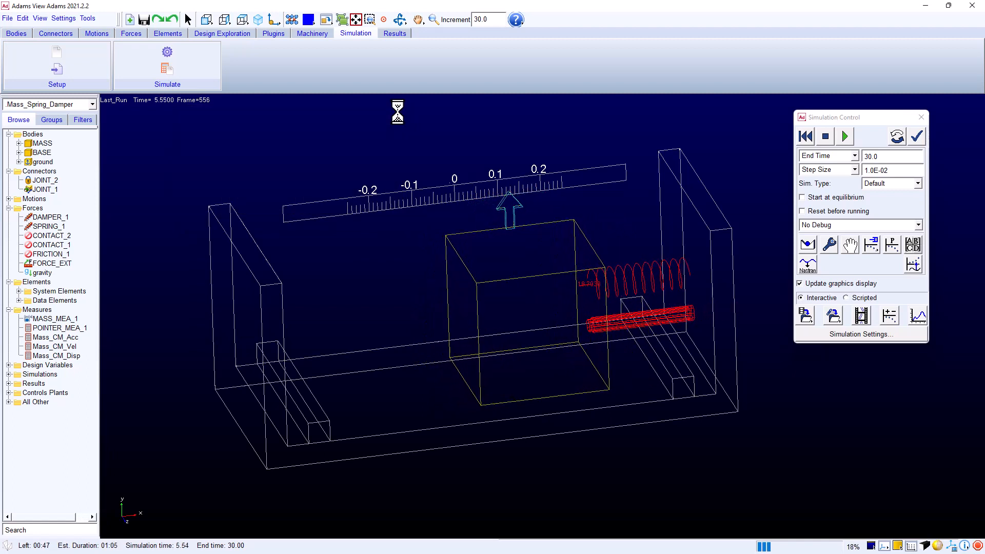
left_click(800, 284)
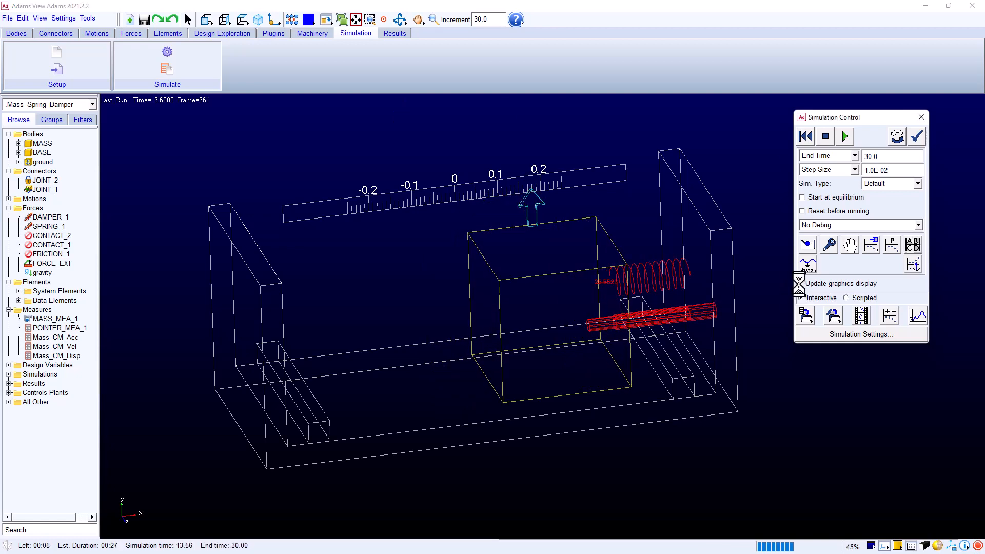
Step: Open Adams PostProcessor and plot the Q component of Mass_CM_Disp from Last_Run against time
left_click(918, 317)
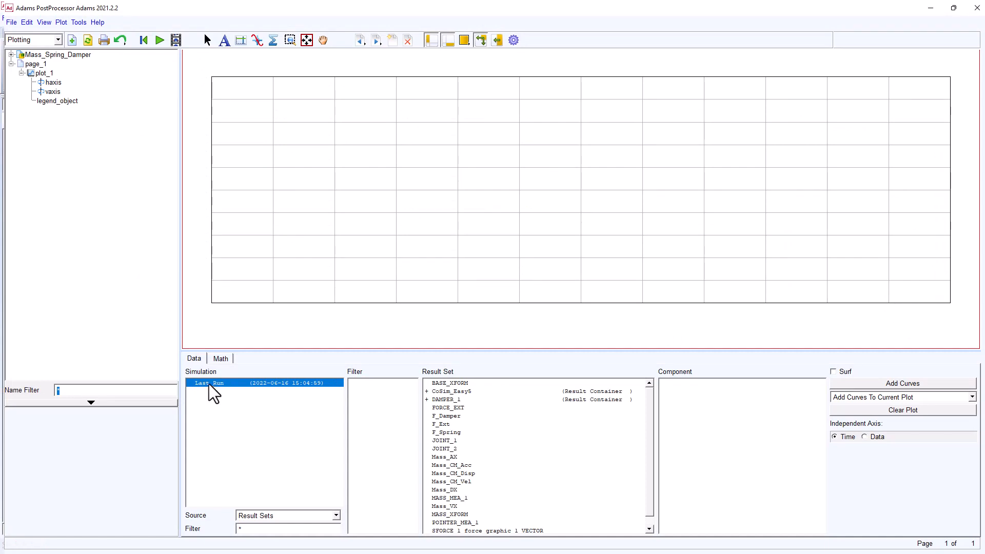
left_click(446, 474)
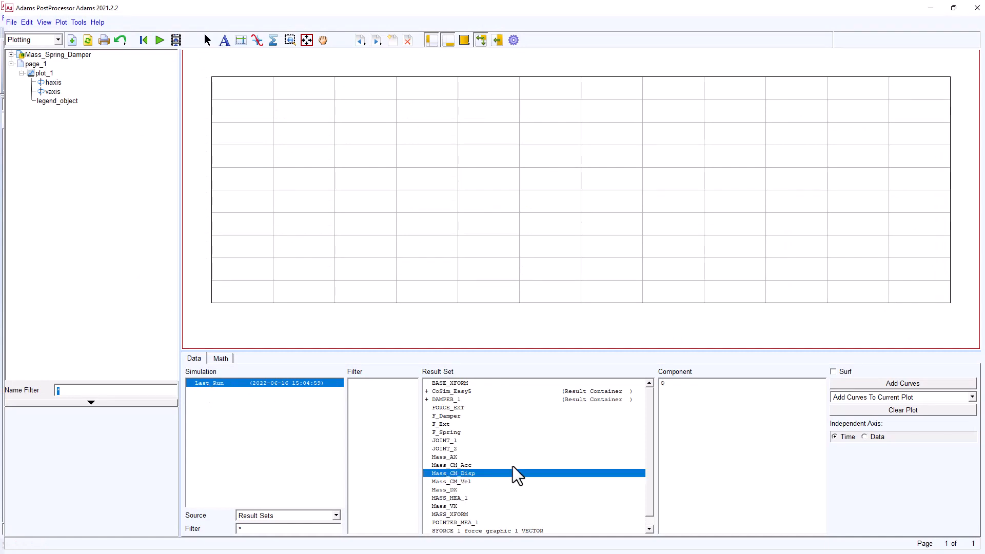
left_click(665, 383)
left_click(921, 386)
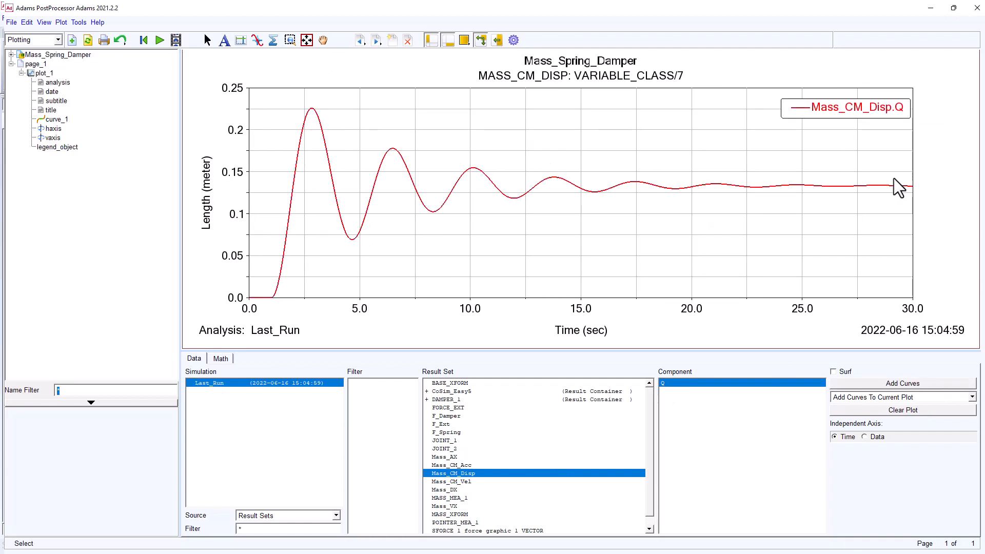
Step: Import the Easy5 results file cbs_Mass_Spring_Damper_Start.simulation.res into the postprocessor
left_click(12, 23)
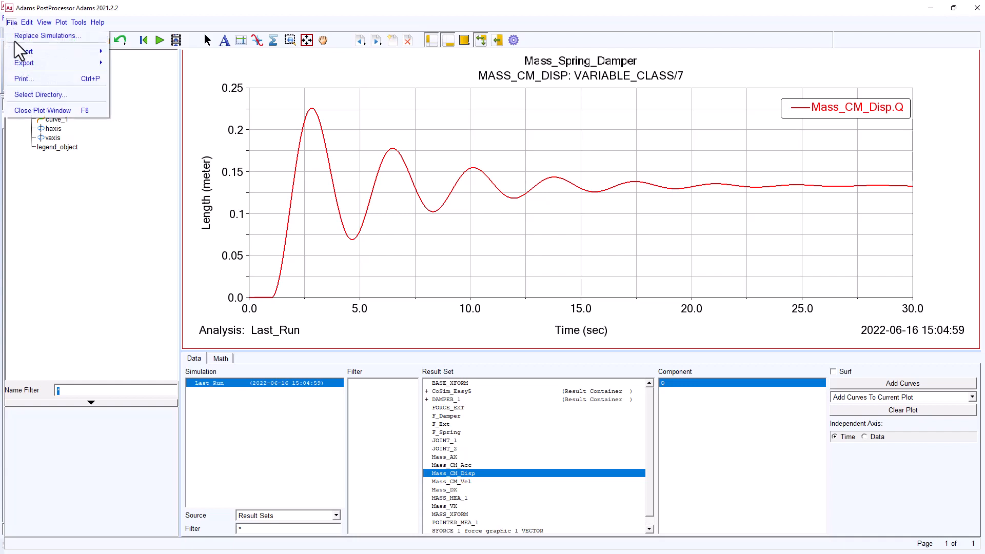
mouse_move(56, 52)
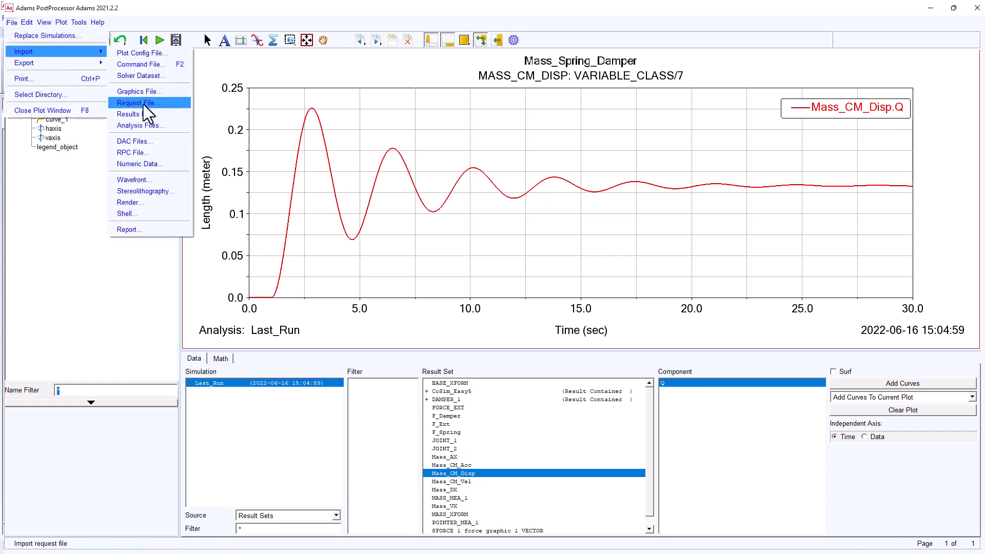
left_click(153, 114)
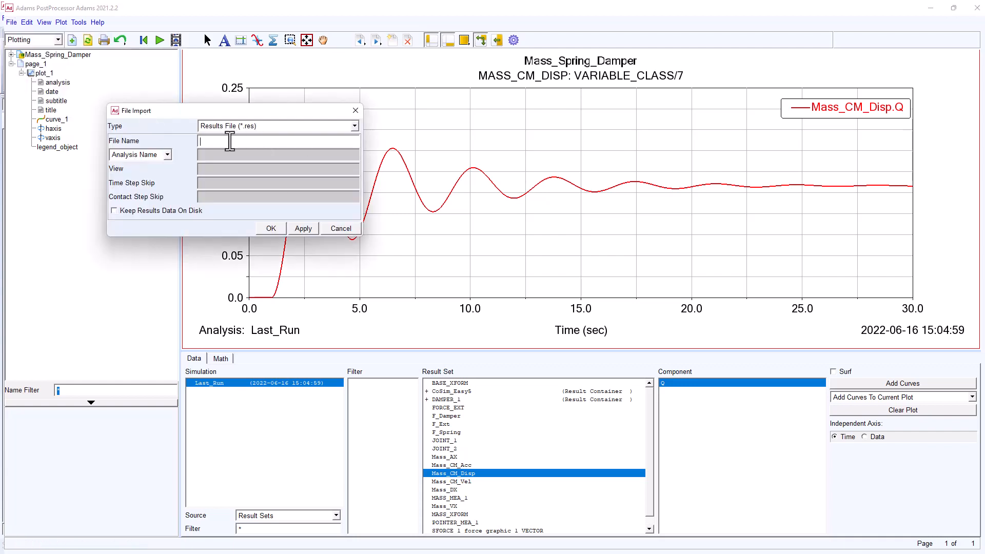
double_click(231, 140)
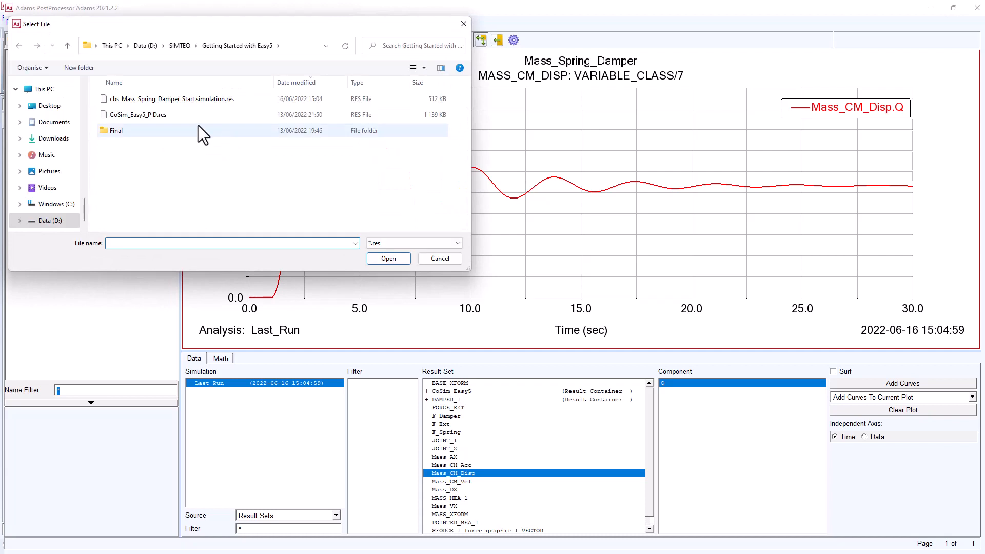
left_click(180, 99)
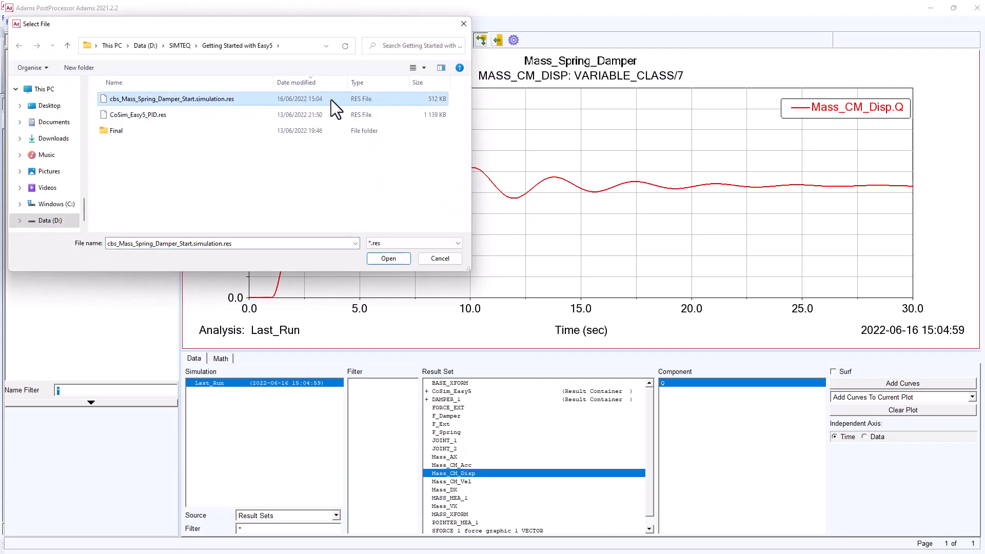
left_click(388, 258)
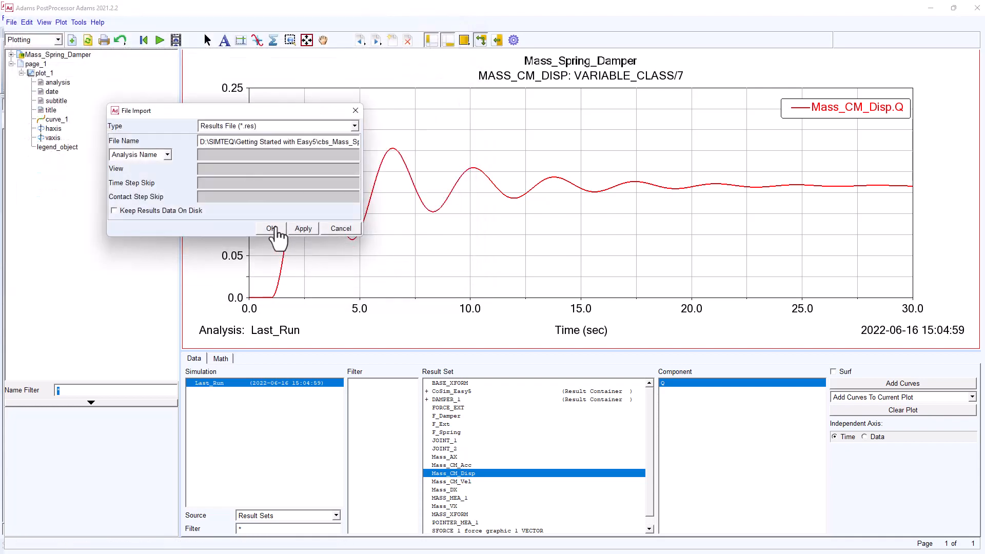
left_click(272, 229)
left_click(586, 406)
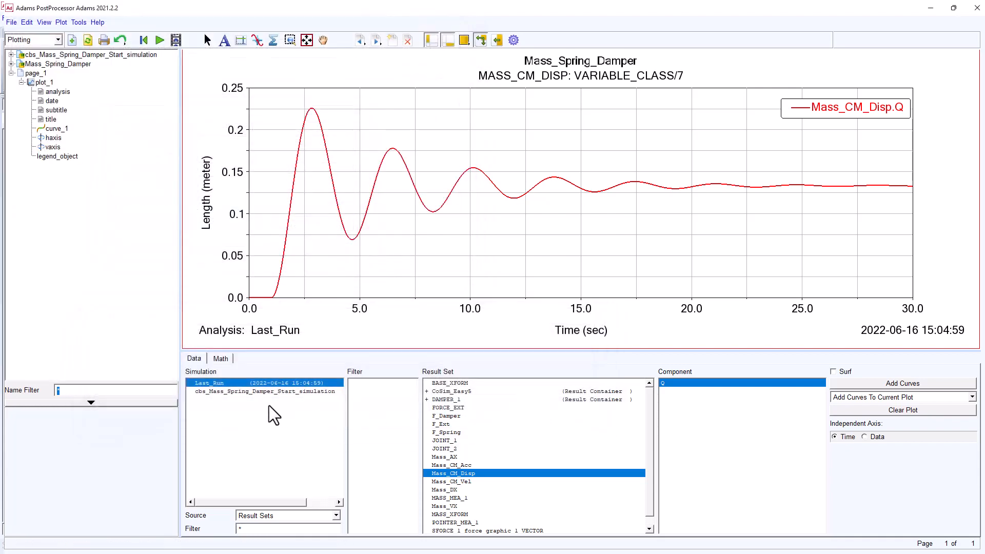
Step: Overlay the Mass_Disp curve from the imported simulation's EASY5_requests on the current plot, and close the postprocessor
left_click(223, 391)
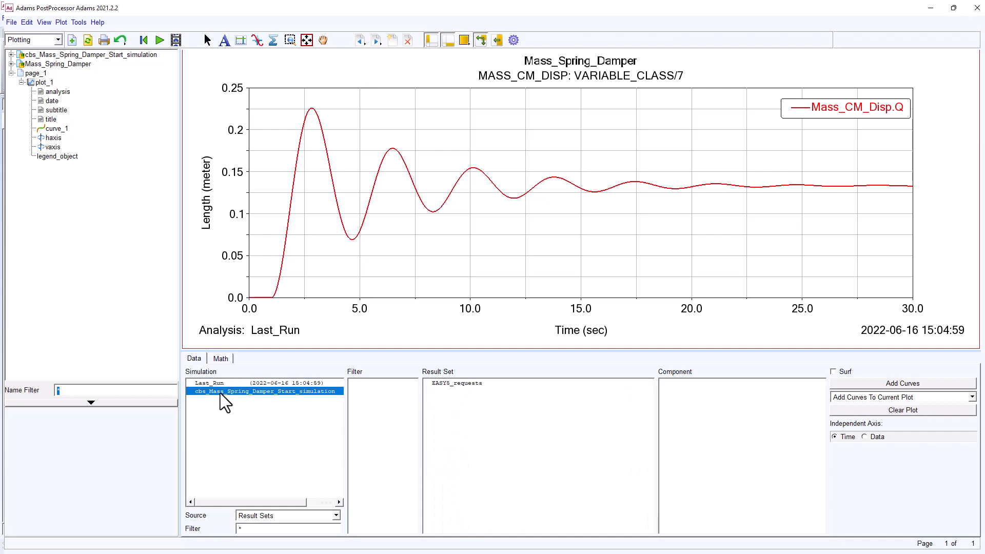
left_click(441, 384)
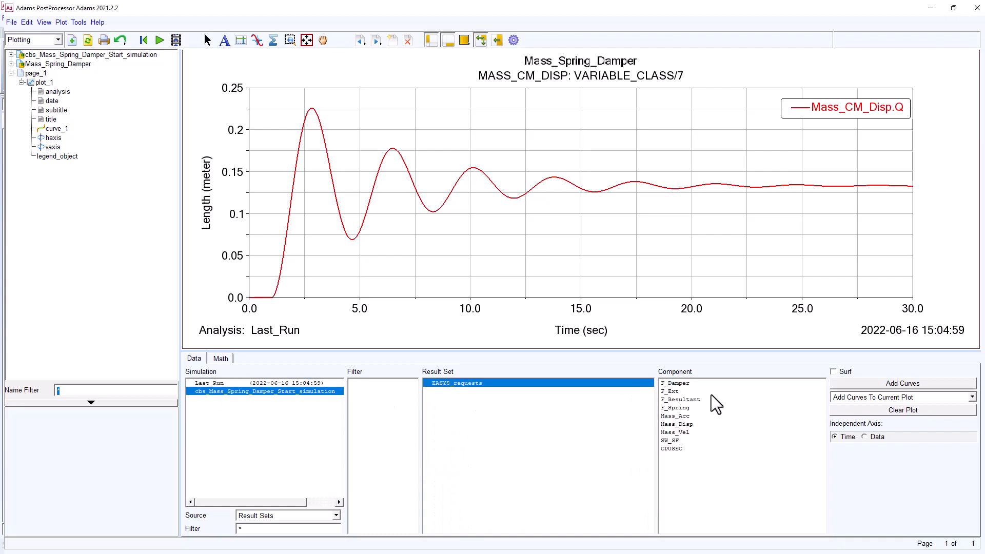
left_click(676, 425)
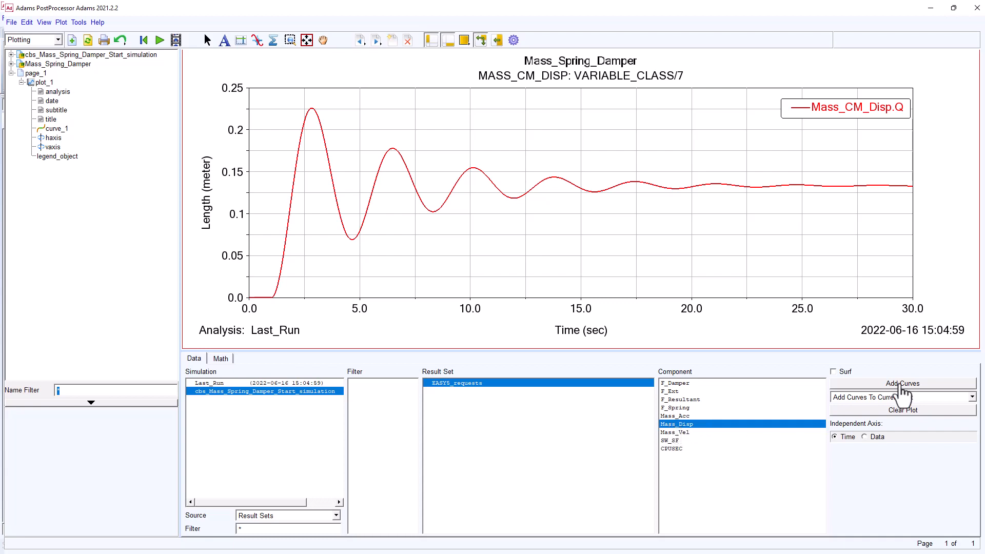
left_click(902, 392)
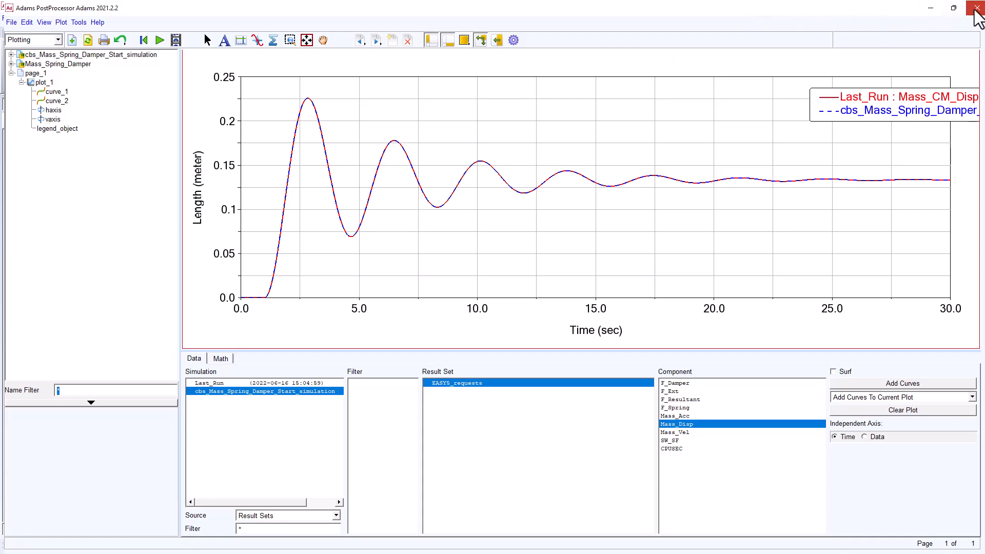
left_click(977, 8)
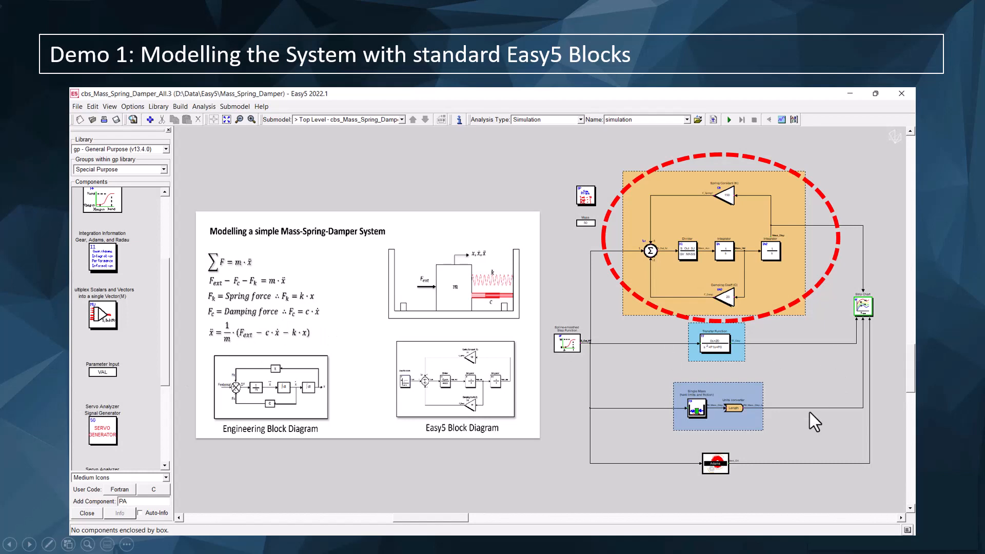
left_click(930, 449)
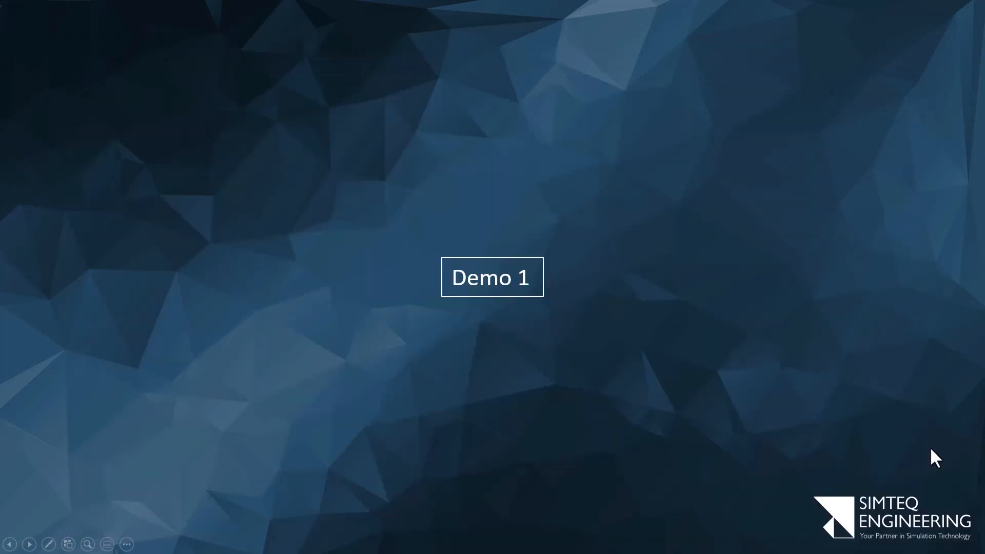
left_click(508, 364)
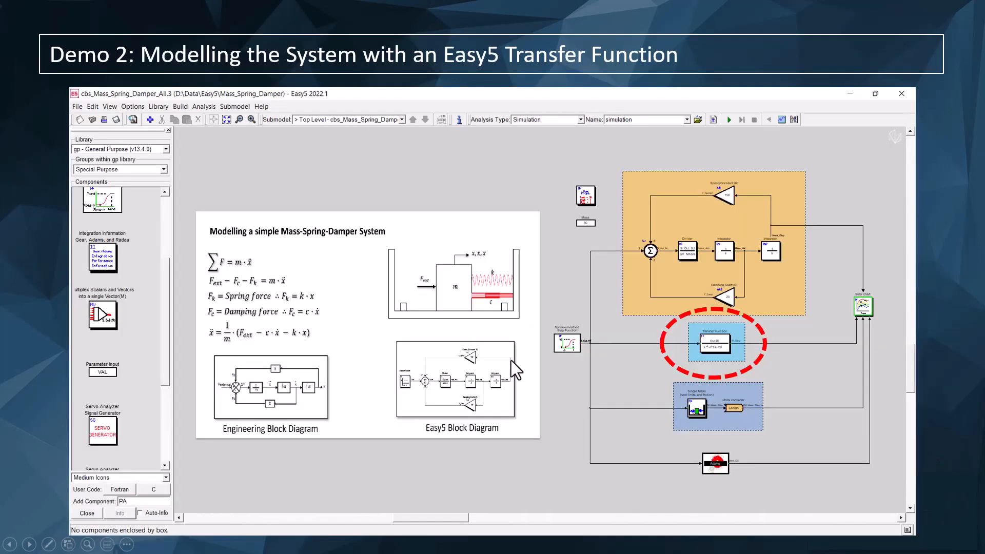
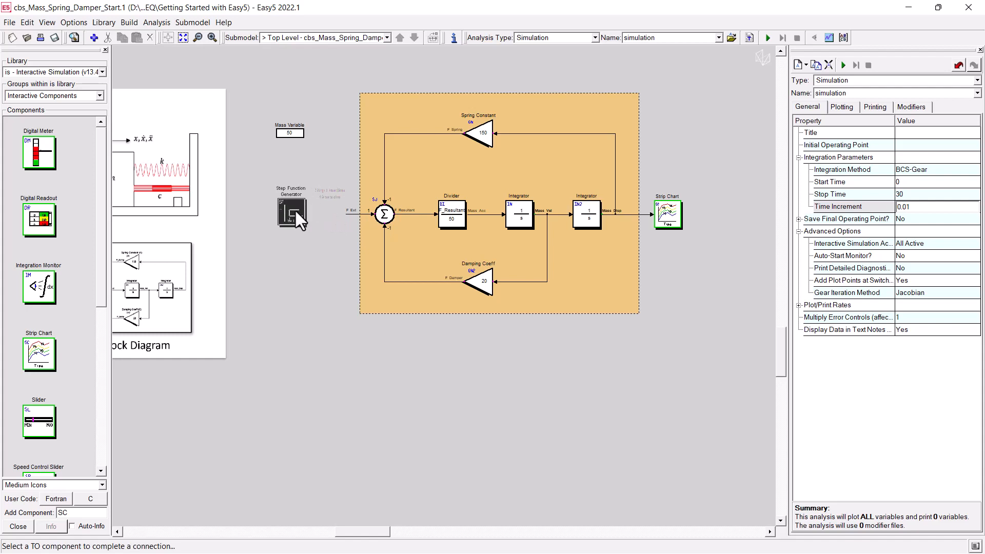
Step: Move the Step Function Generator and the Strip Chart farther outward from the orange block diagram group, keeping both connected
left_click(296, 211)
left_click_drag(677, 220, 723, 220)
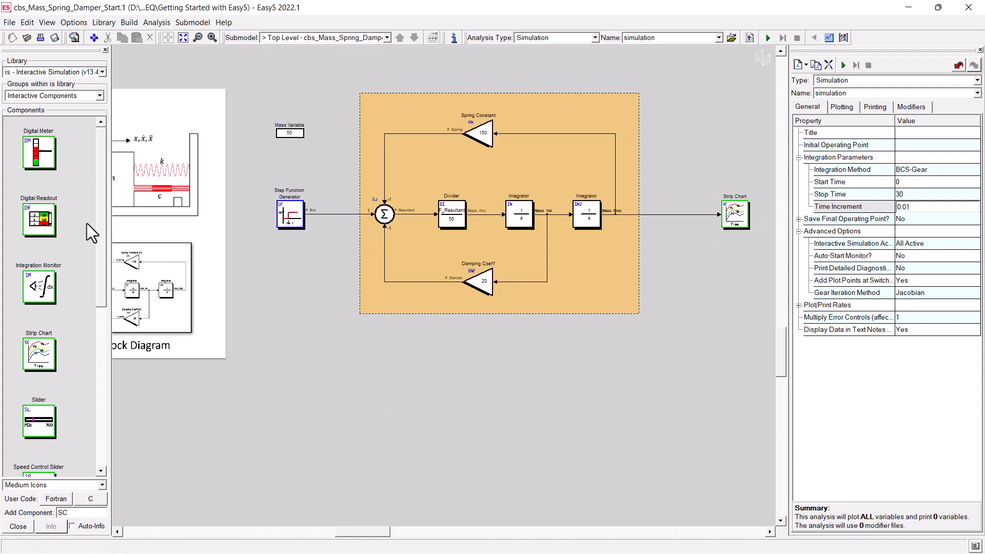
Step: Add the first-order-numerator Transfer Function (TF) from the General Purpose library's Cont. Xfer Functions group below the orange block diagram group
left_click(39, 72)
left_click(44, 83)
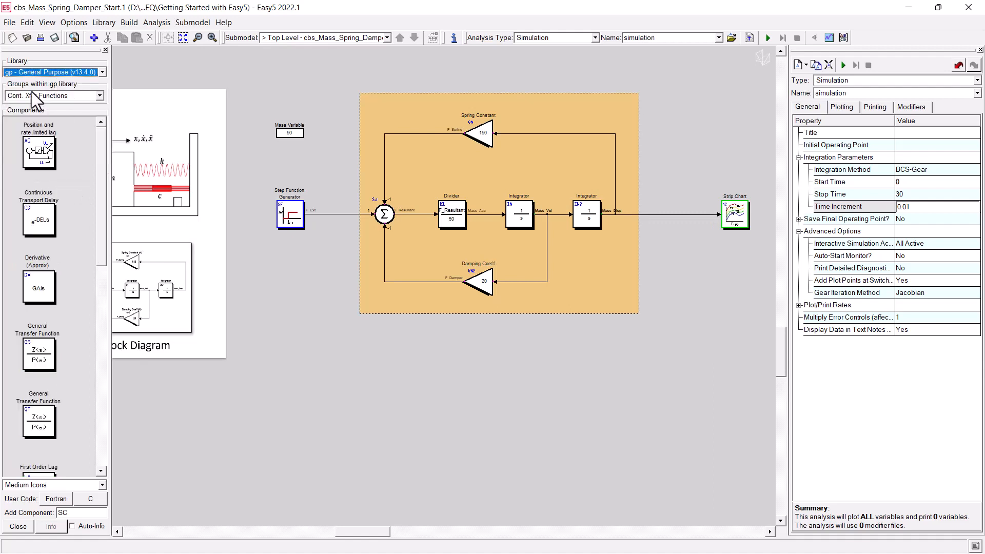
left_click(43, 96)
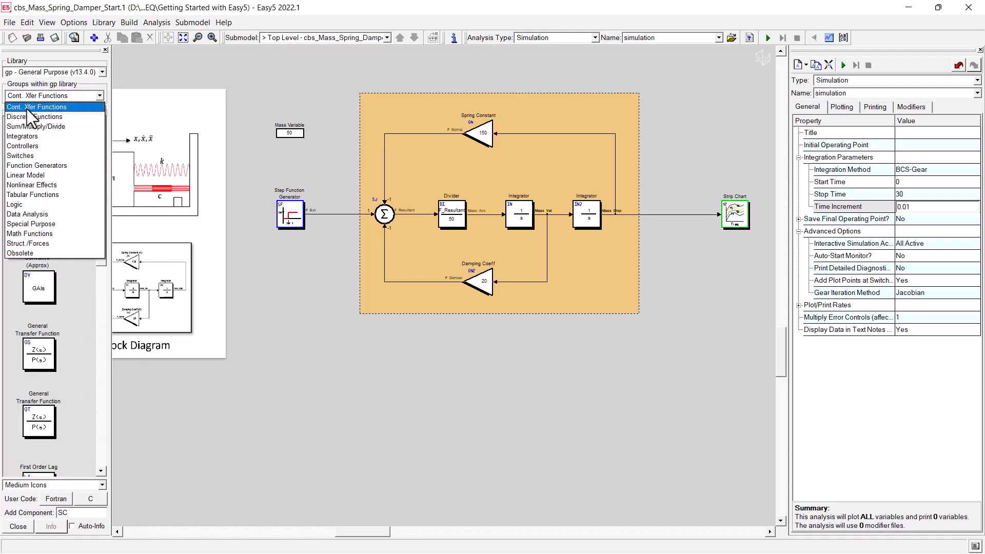
left_click(28, 103)
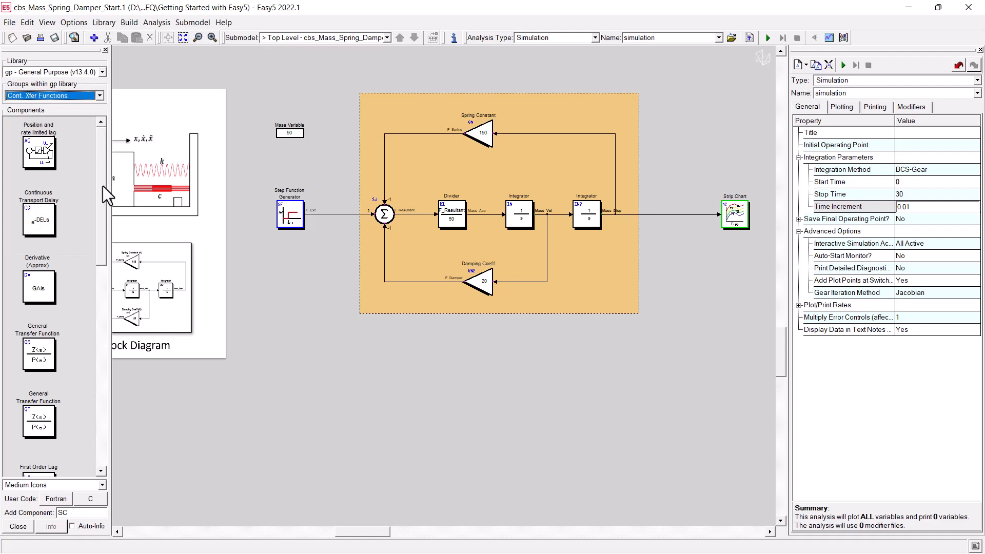
left_click_drag(103, 186, 103, 396)
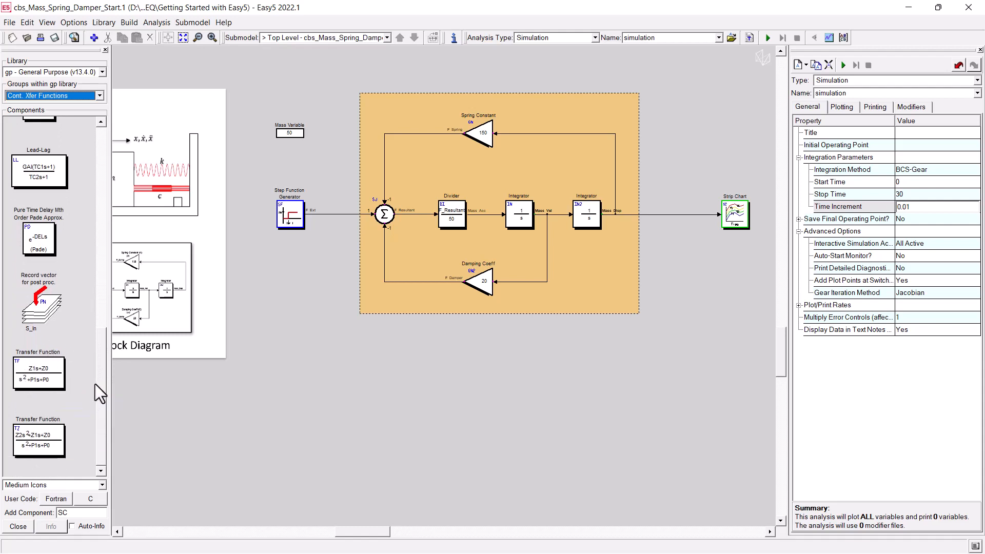
mouse_move(98, 381)
left_mouse_down()
mouse_move(100, 353)
mouse_move(101, 390)
left_mouse_up()
left_click(32, 374)
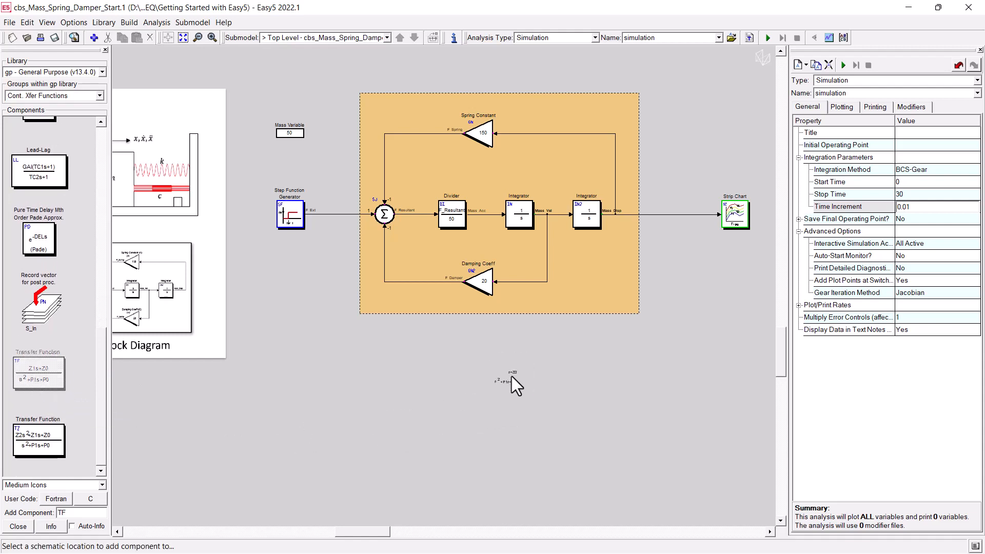
left_click(512, 377)
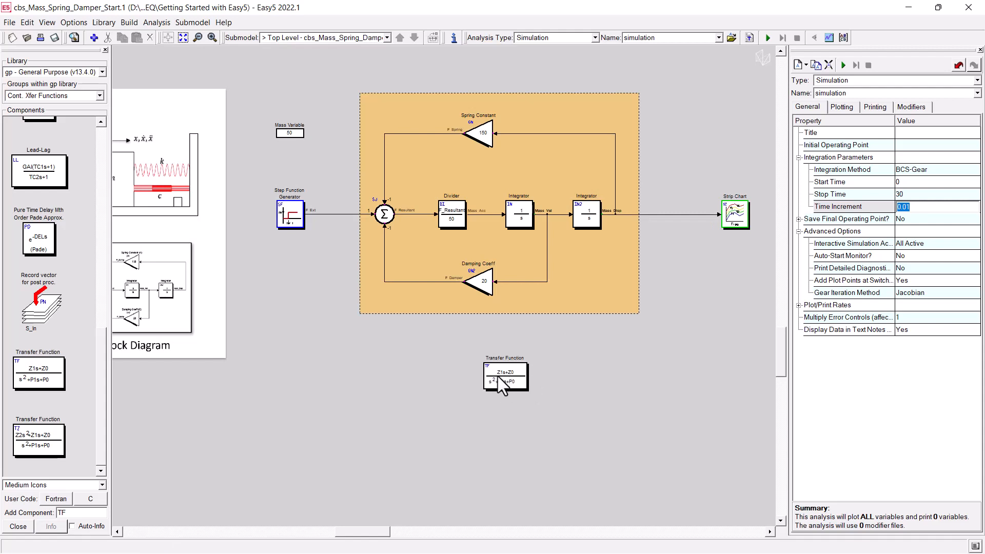
Step: Open the component data table of the new Transfer Function block and move it clear of the block
double_click(505, 378)
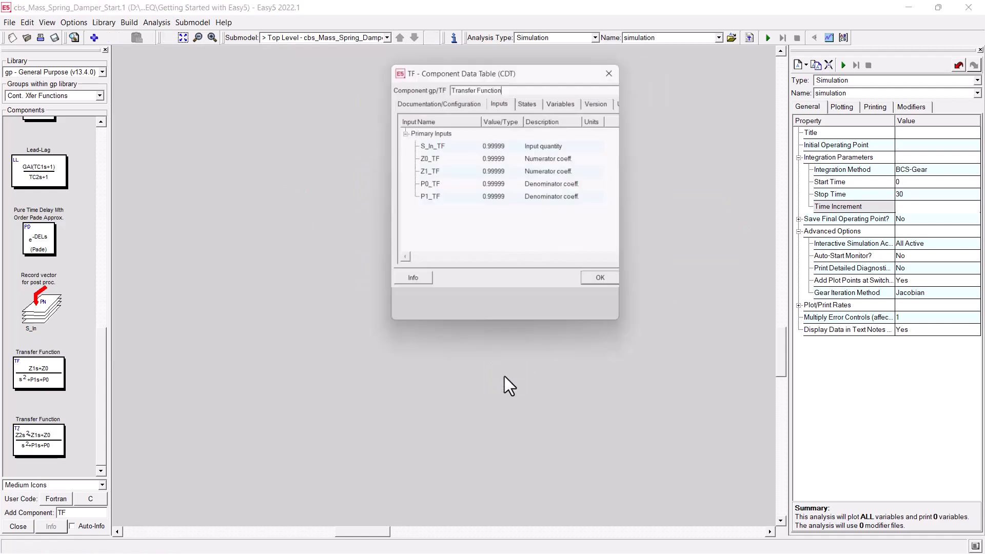
left_click_drag(538, 65, 606, 88)
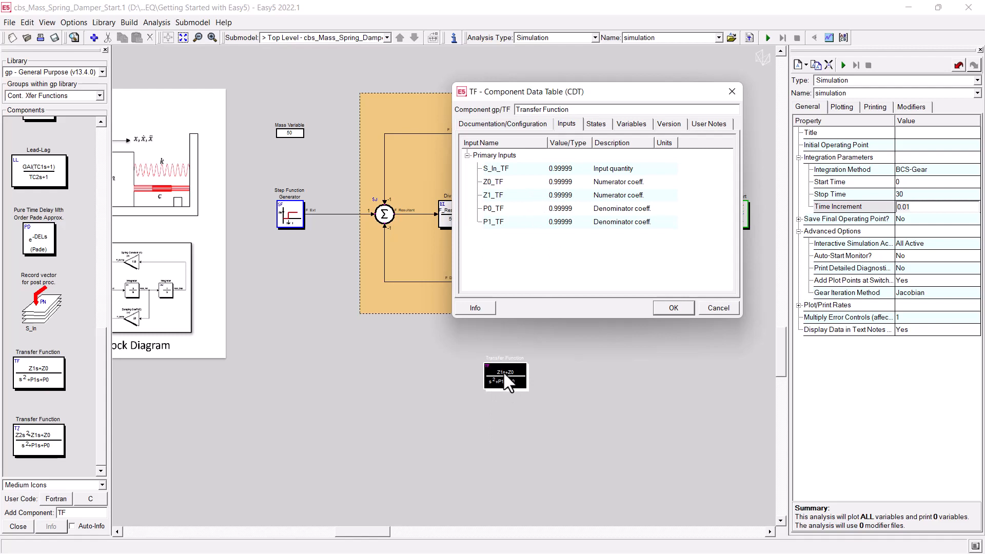
left_click(561, 182)
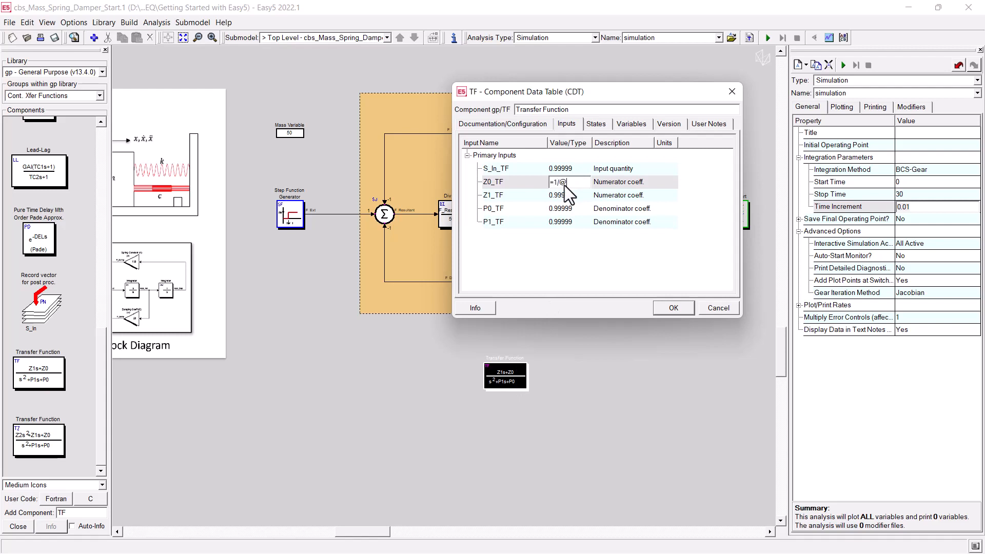
type("=1/@MASS")
key("Return")
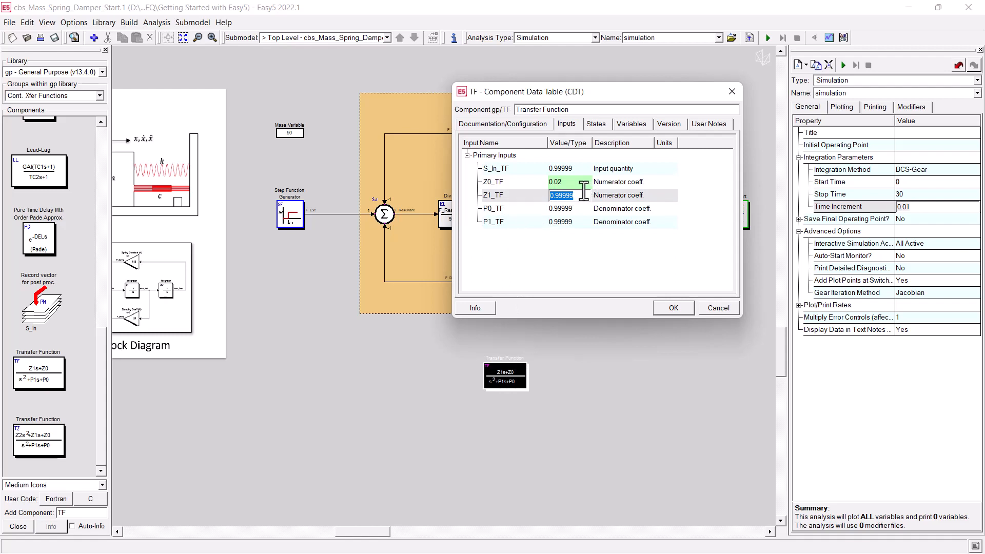
type("0")
left_click(569, 208)
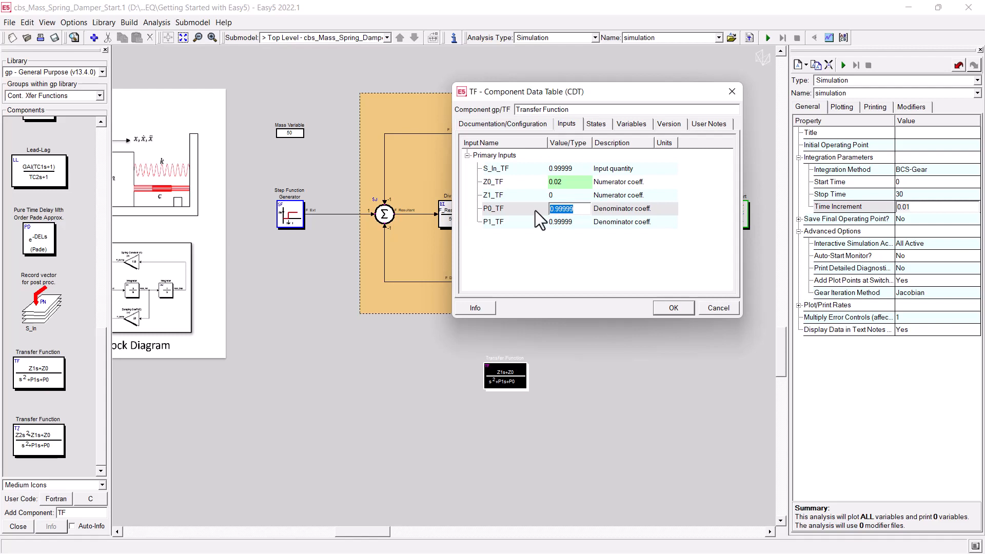
type("=")
type("150/")
type("50")
key("Return")
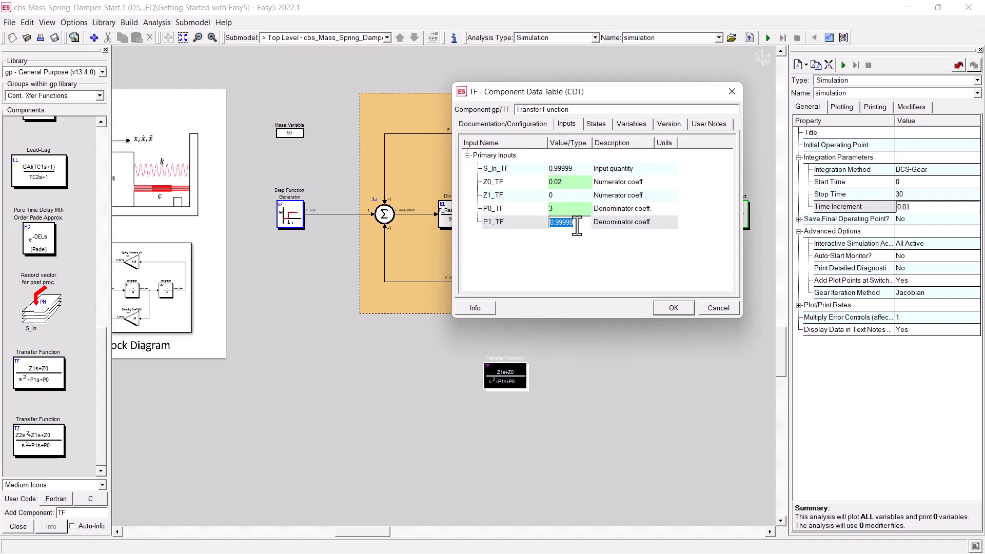
type("=20/@MASS")
key("Return")
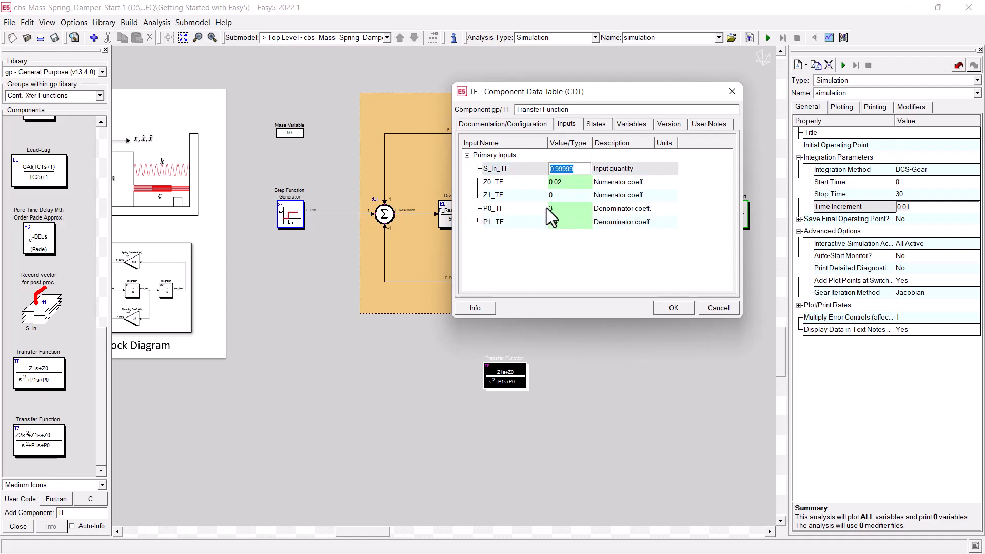
left_click(672, 308)
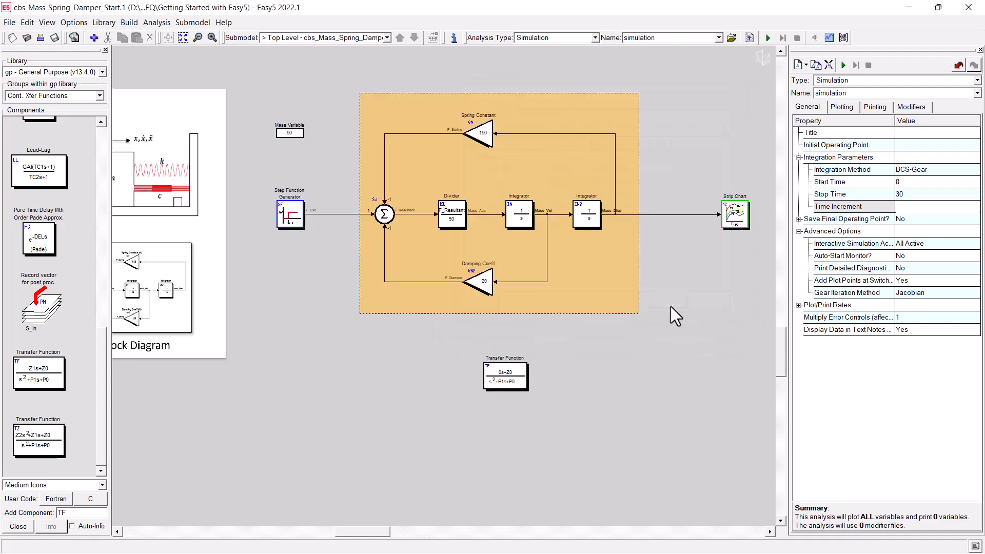
Step: Connect the step function's F_Ext signal to the Transfer Function block and the block's output to the Strip Chart
left_click(326, 215)
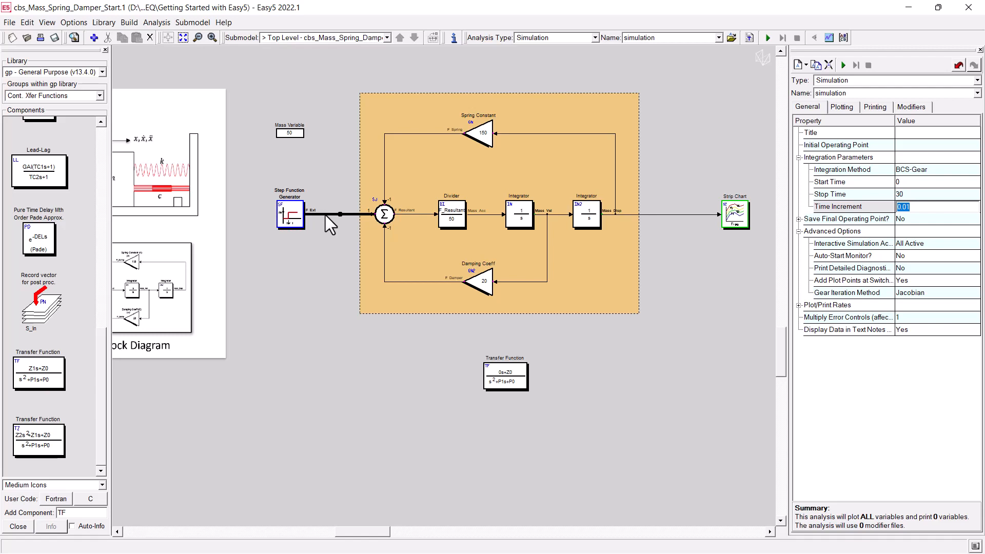
left_click(499, 380)
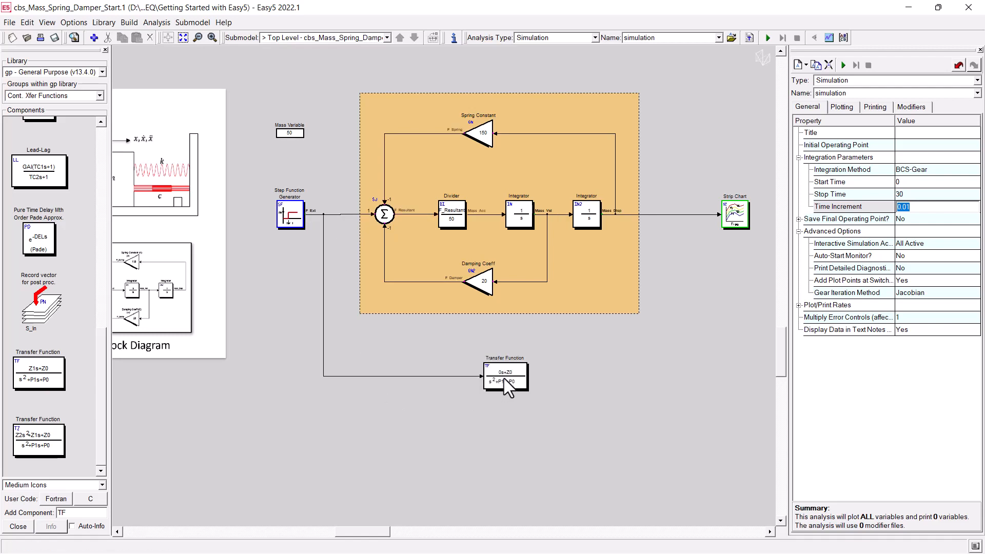
left_click(513, 376)
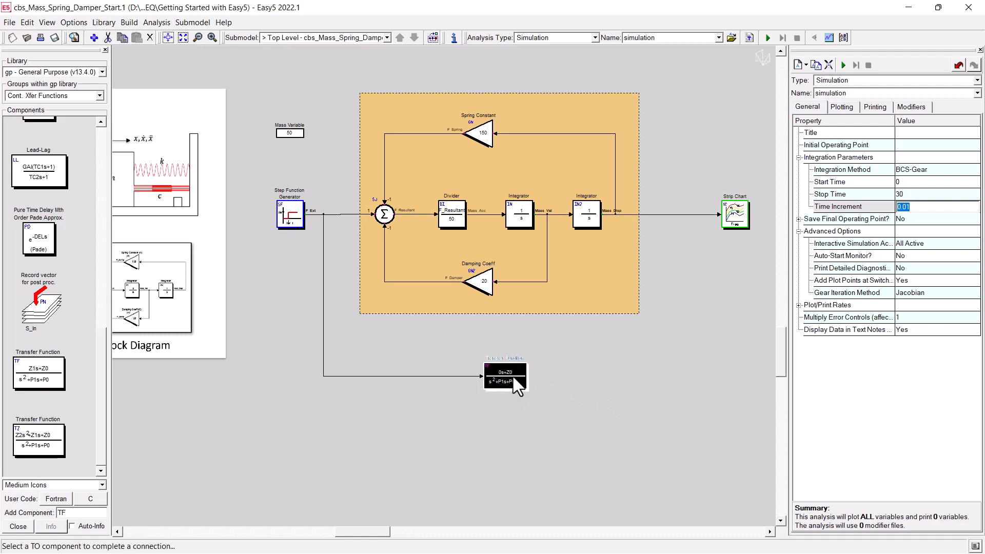
left_click(733, 215)
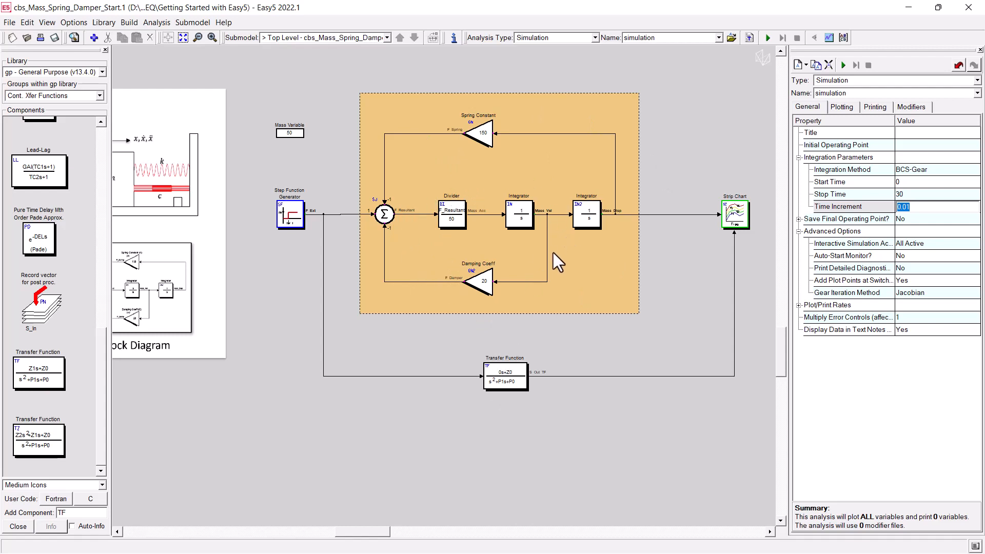
Step: Rename the Transfer Function's primary output state as TF_Mas_Disp
double_click(499, 381)
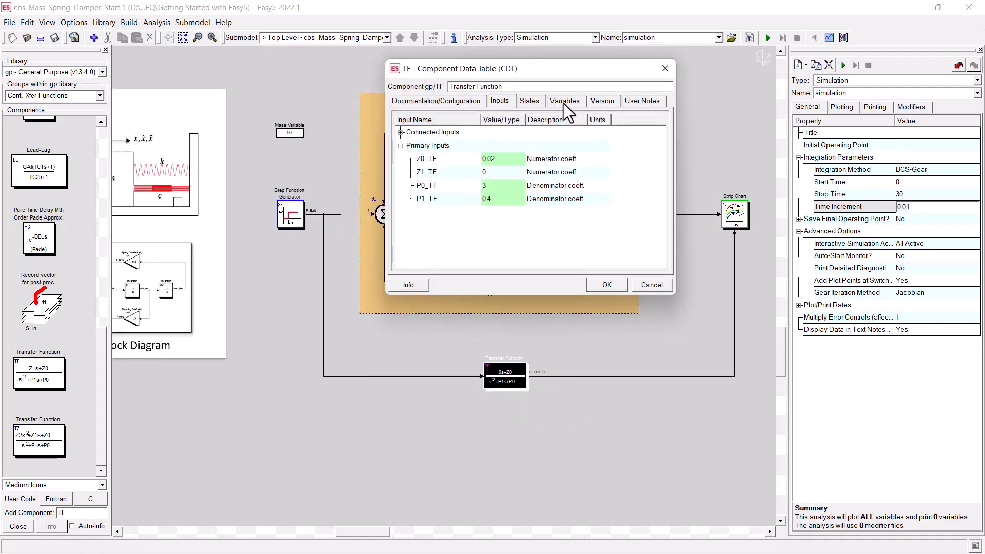
left_click(564, 103)
left_click(530, 100)
left_click(434, 146)
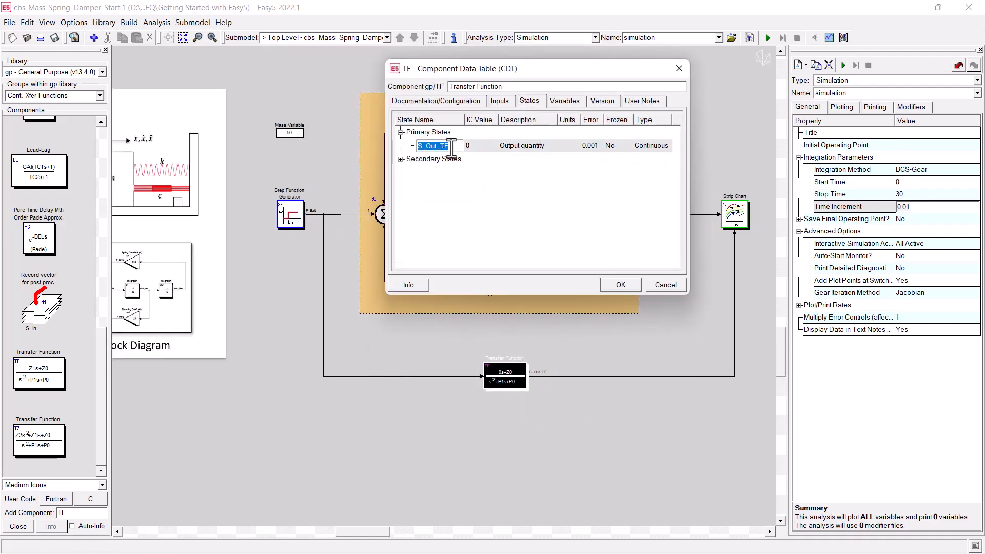
type("TF_M")
type("ass")
type("Disp")
left_click_drag(565, 75, 455, 61)
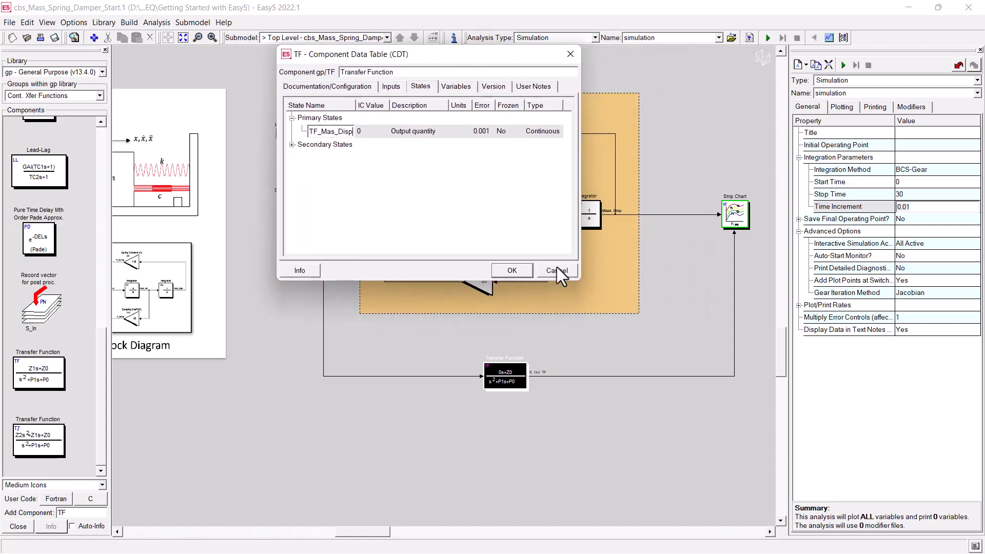
left_click(515, 273)
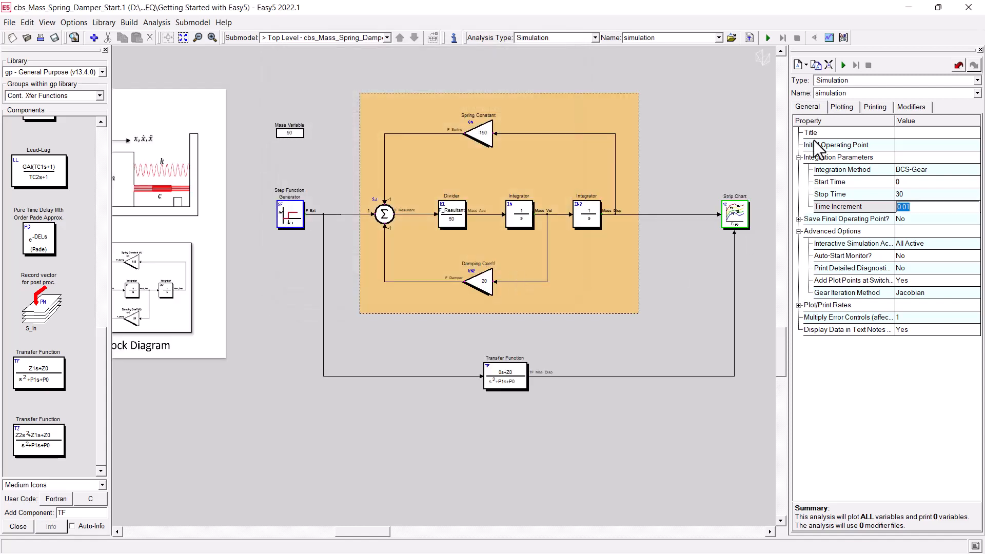
Step: Run the simulation and compare the Mass_Disp and TF_Mas_Disp plots by switching between them
left_click(842, 65)
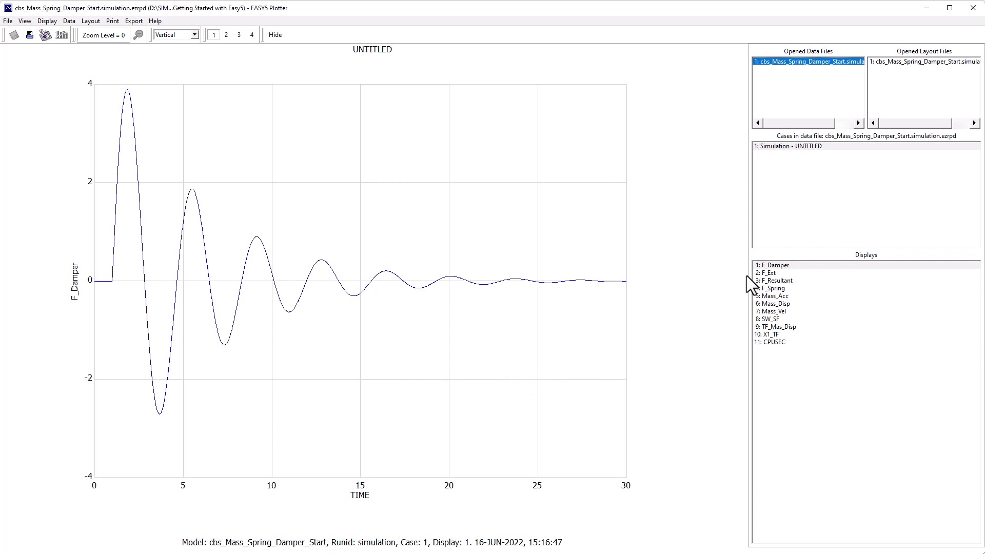
left_click(777, 304)
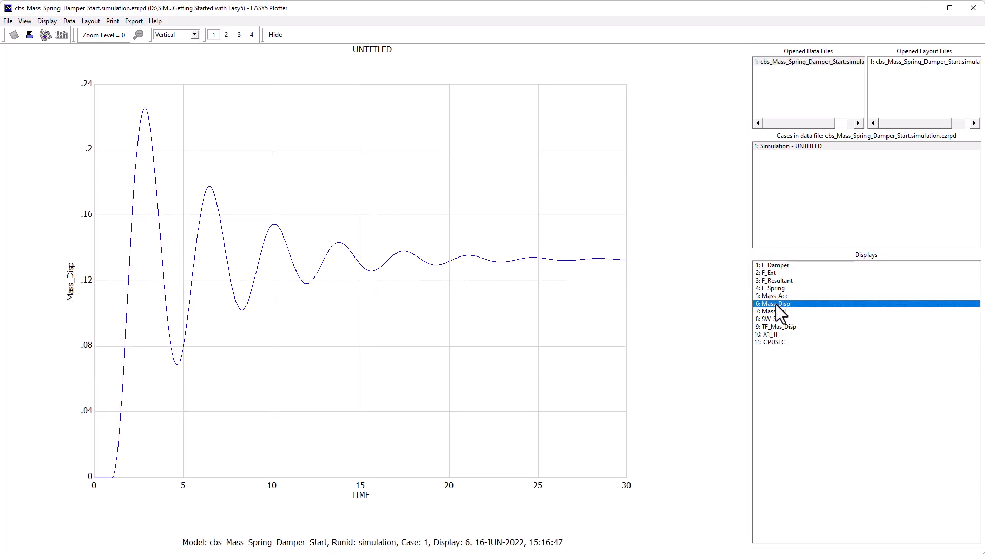
left_click(774, 327)
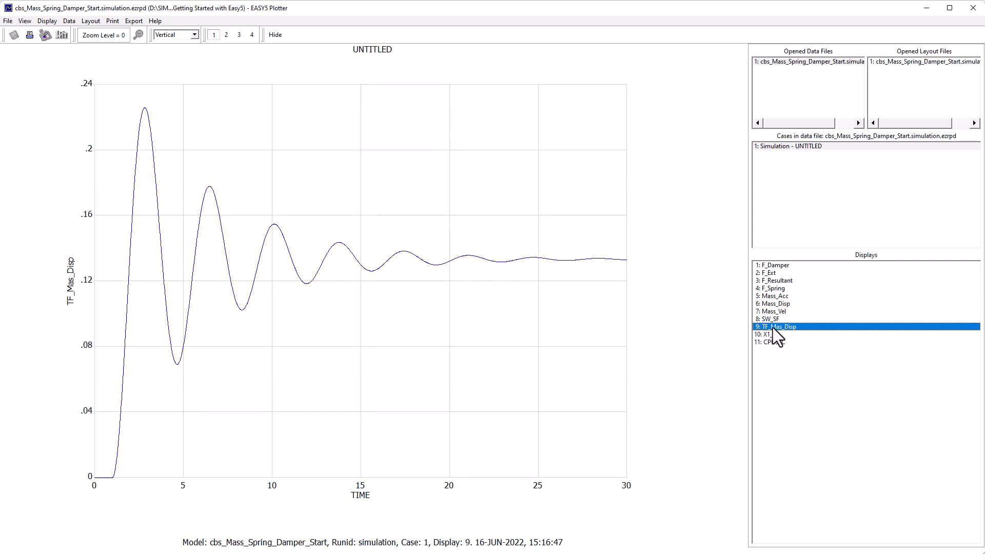
left_click(780, 304)
left_click(785, 328)
left_click(780, 304)
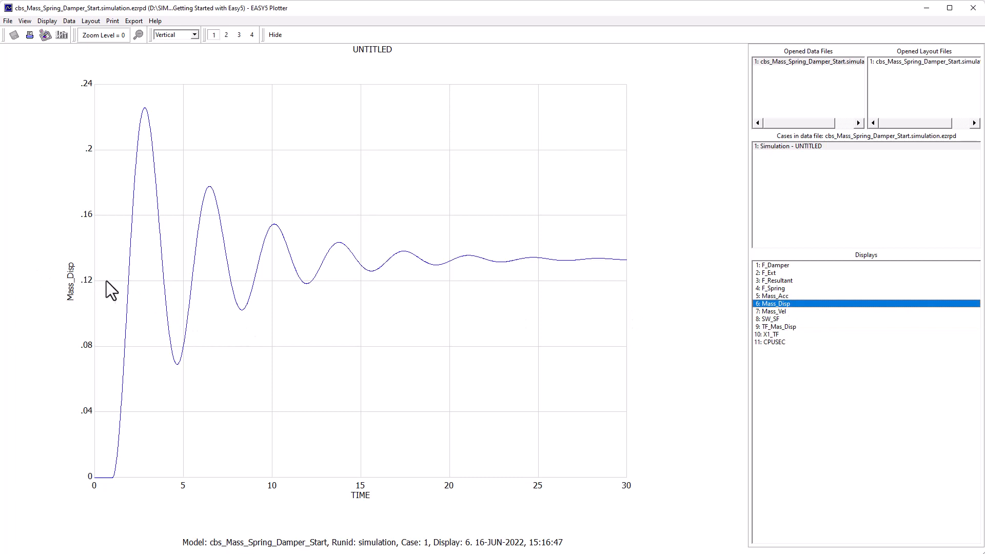
left_click(787, 327)
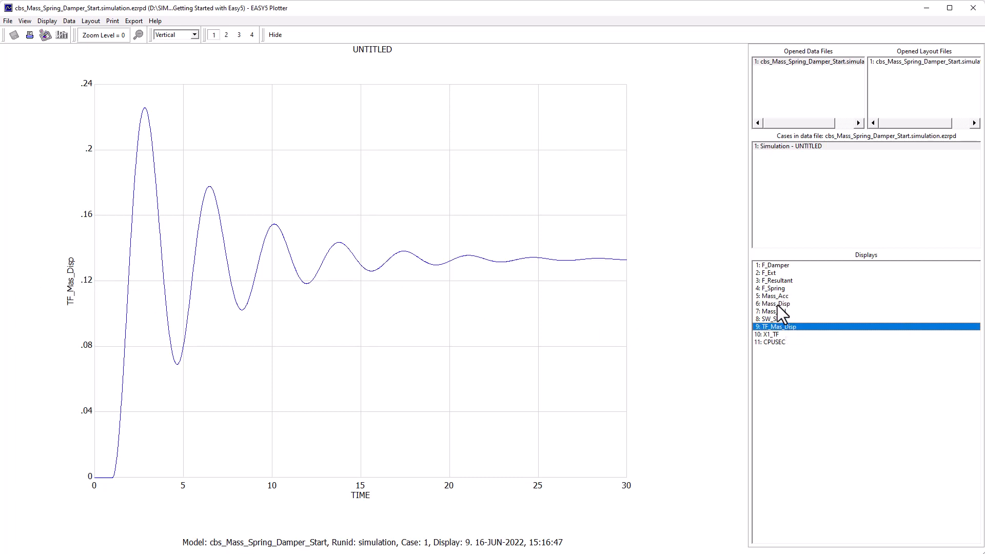
left_click(777, 305)
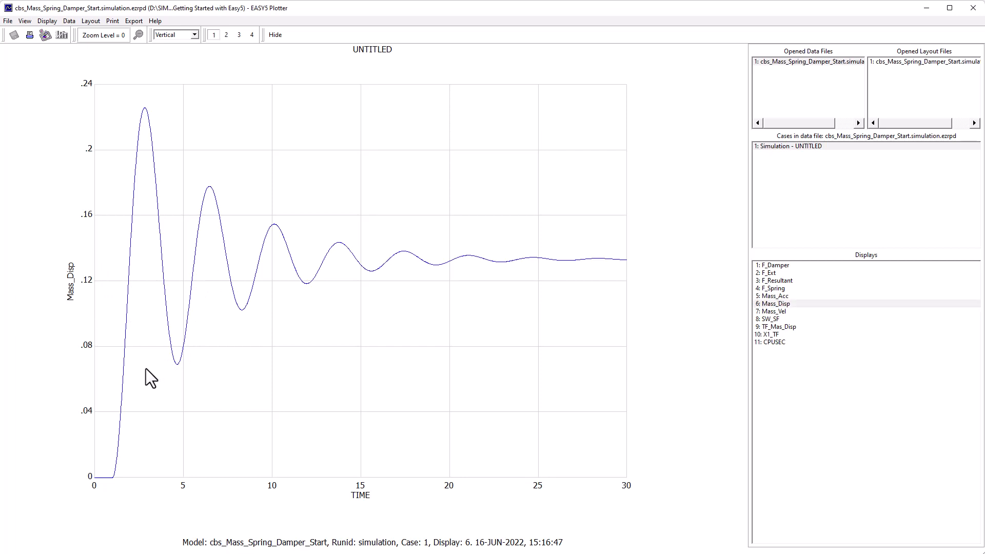
Step: Read point values along the Mass_Disp curve with the plot locator, including the second peak
mouse_move(146, 368)
left_mouse_down()
mouse_move(161, 368)
mouse_move(146, 365)
left_mouse_up()
left_click_drag(190, 52, 372, 78)
left_click(183, 154)
left_click_drag(184, 155, 209, 188)
left_click(400, 74)
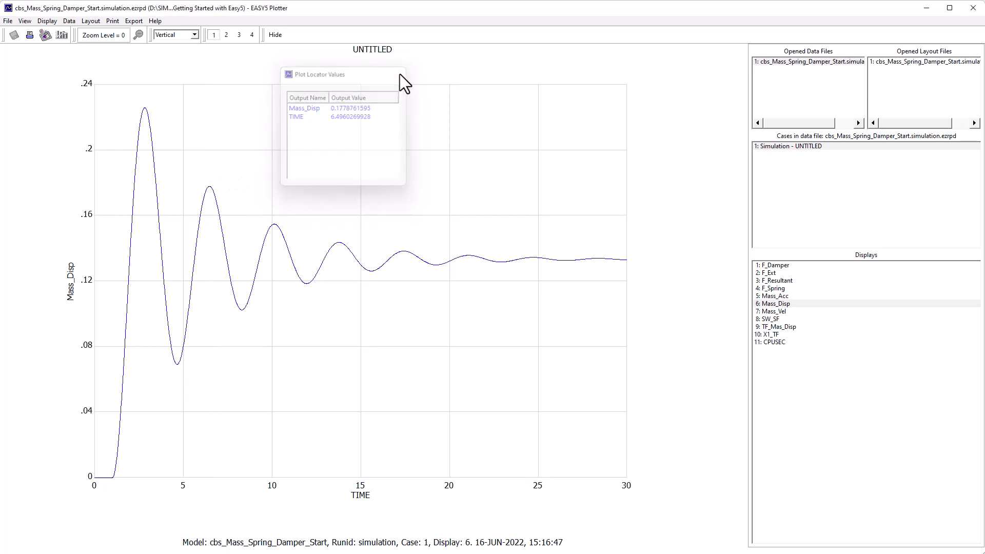
Step: Add a new curve to the Mass_Disp subplot with TF_Mas_Disp as its Y variable
left_click(321, 196)
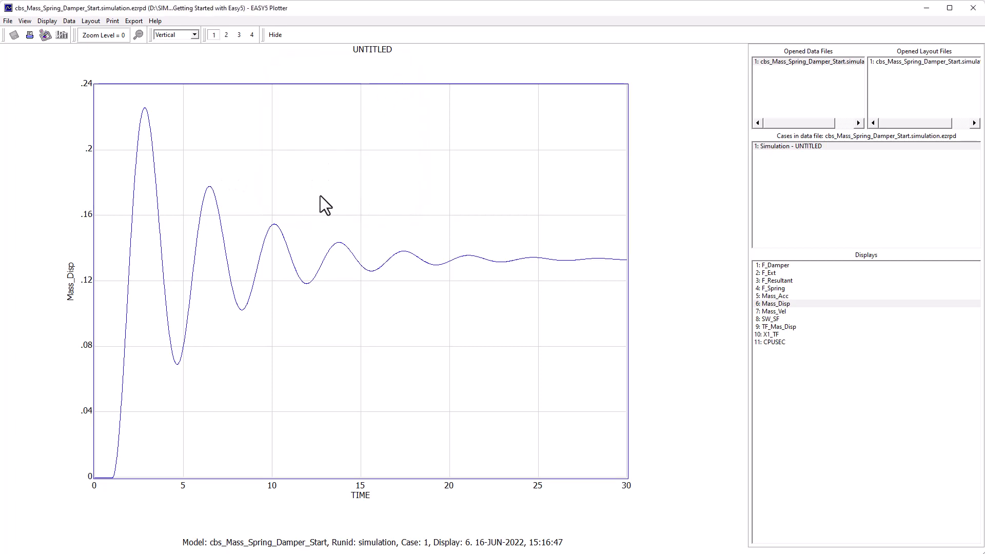
right_click(307, 198)
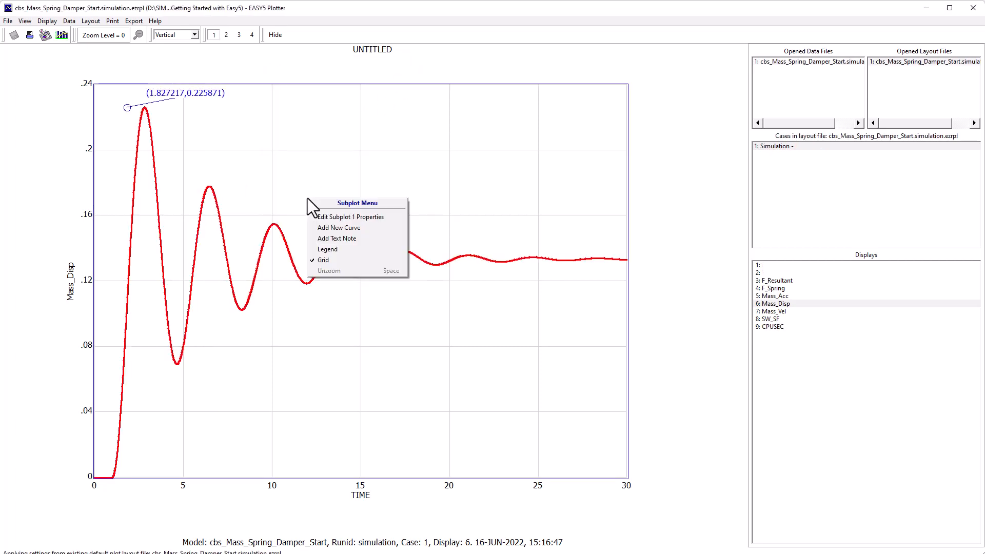
left_click(336, 227)
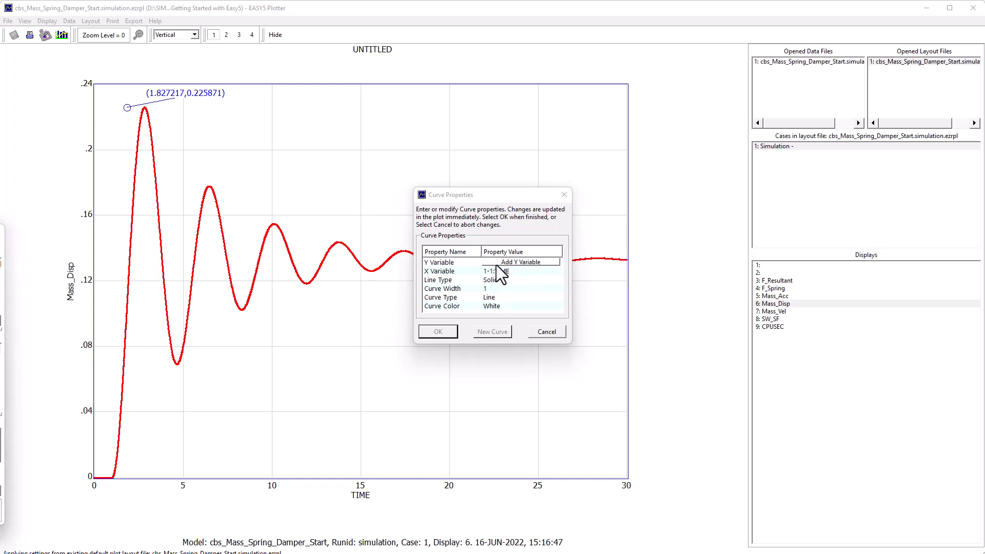
left_click(505, 263)
left_click_drag(457, 196, 635, 171)
left_click_drag(721, 367, 717, 381)
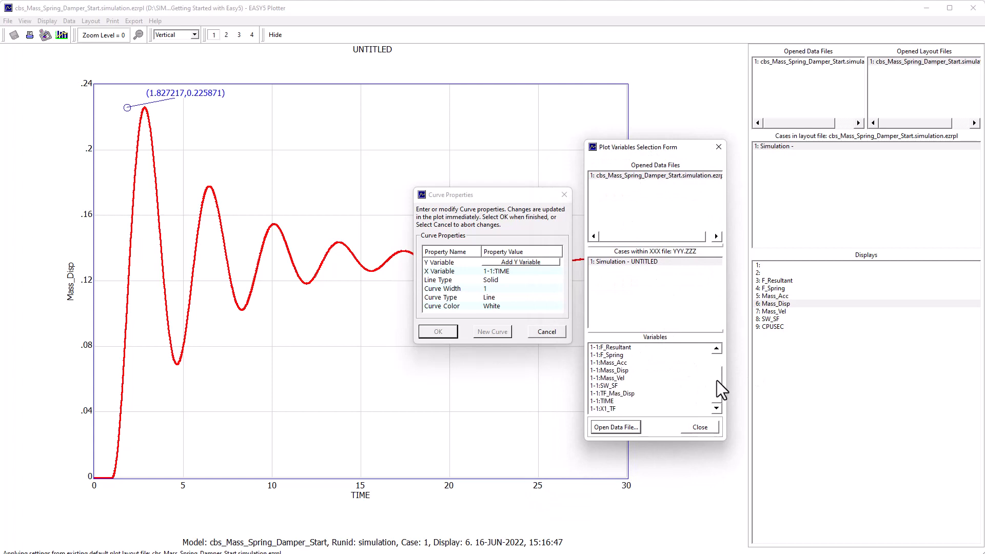
double_click(620, 394)
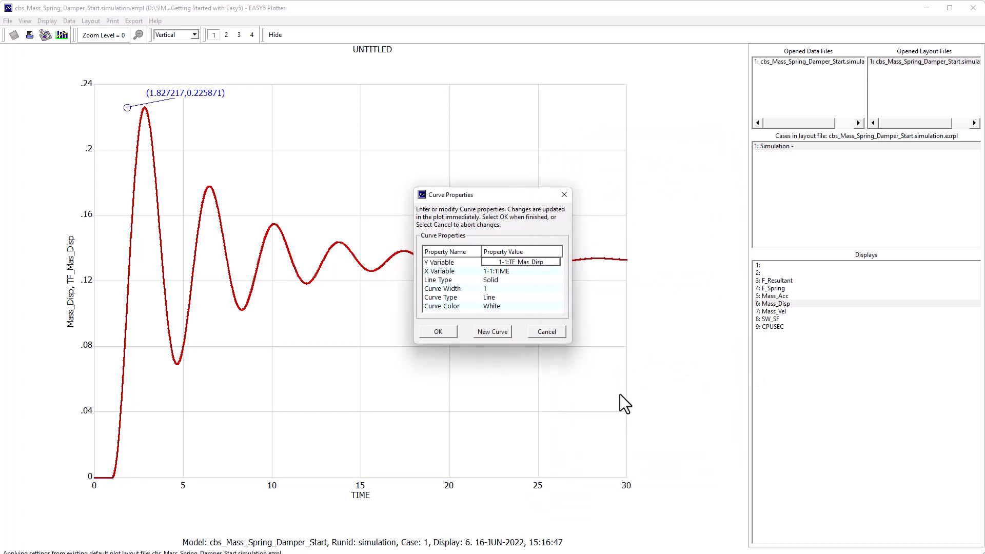
Step: Style the added TF_Mas_Disp curve as a blue dashed line with an increased width
left_click(502, 304)
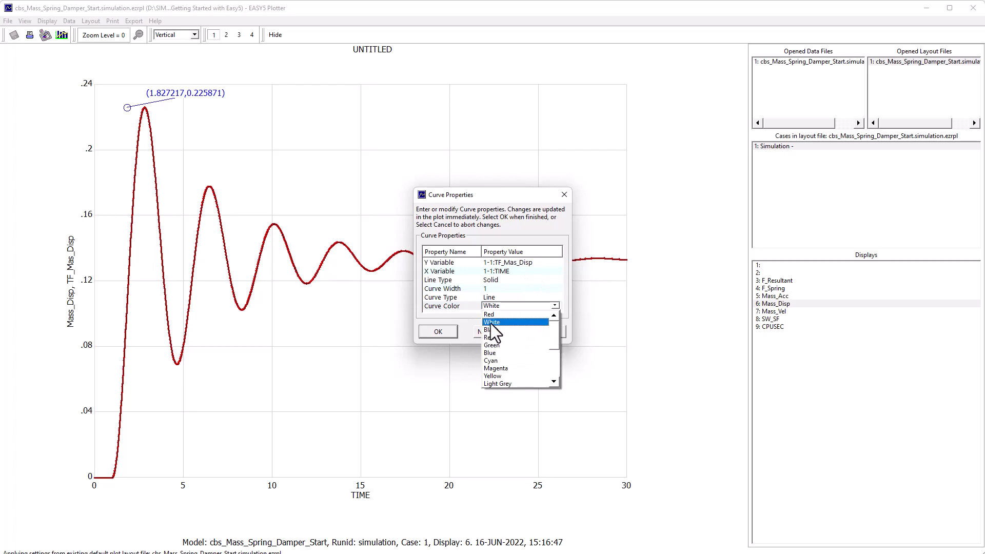
left_click(499, 353)
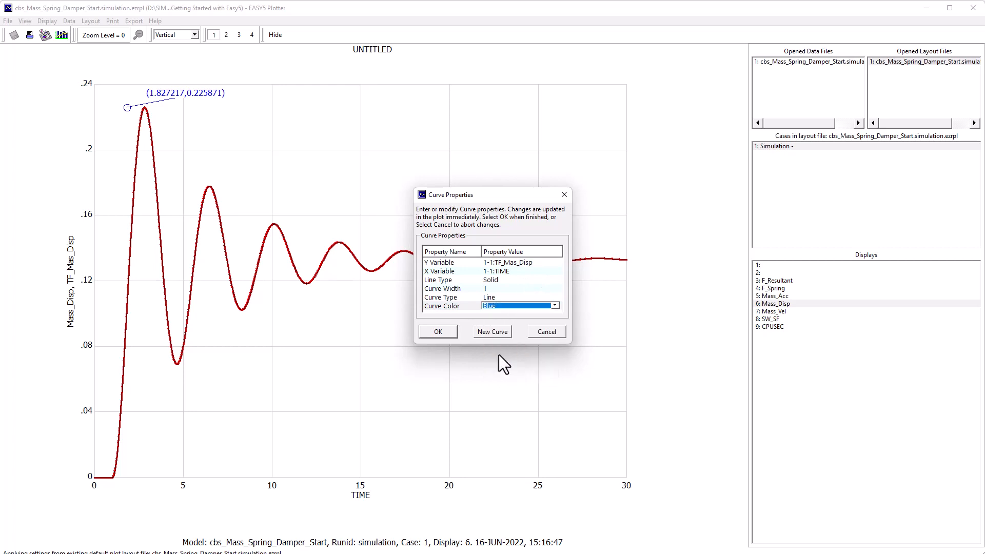
left_click(496, 289)
left_click(556, 286)
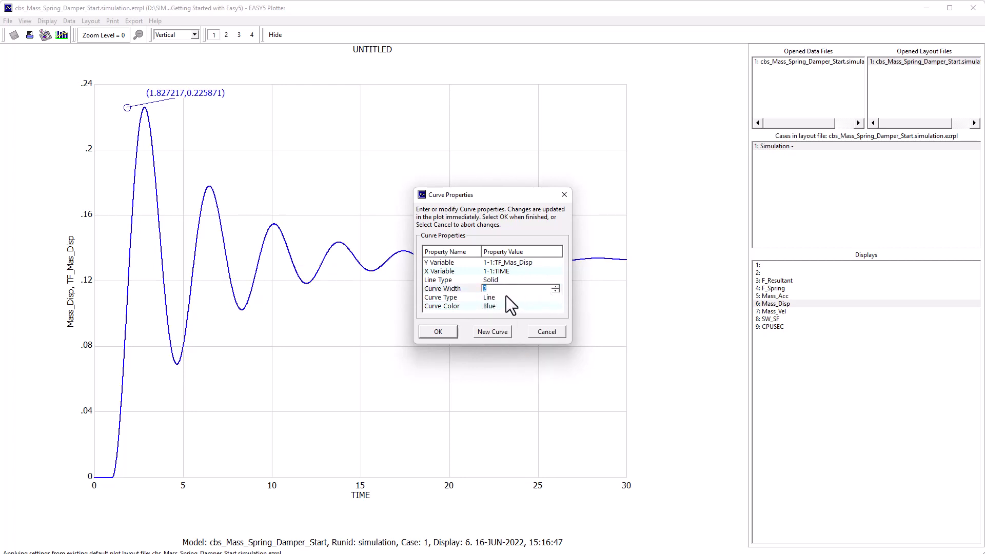
left_click(514, 280)
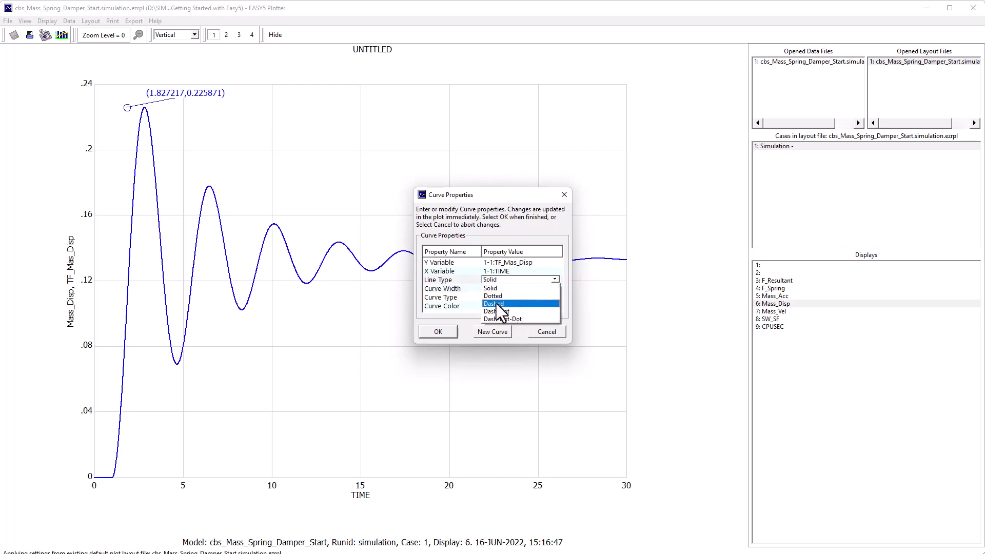
left_click(491, 303)
left_click(439, 331)
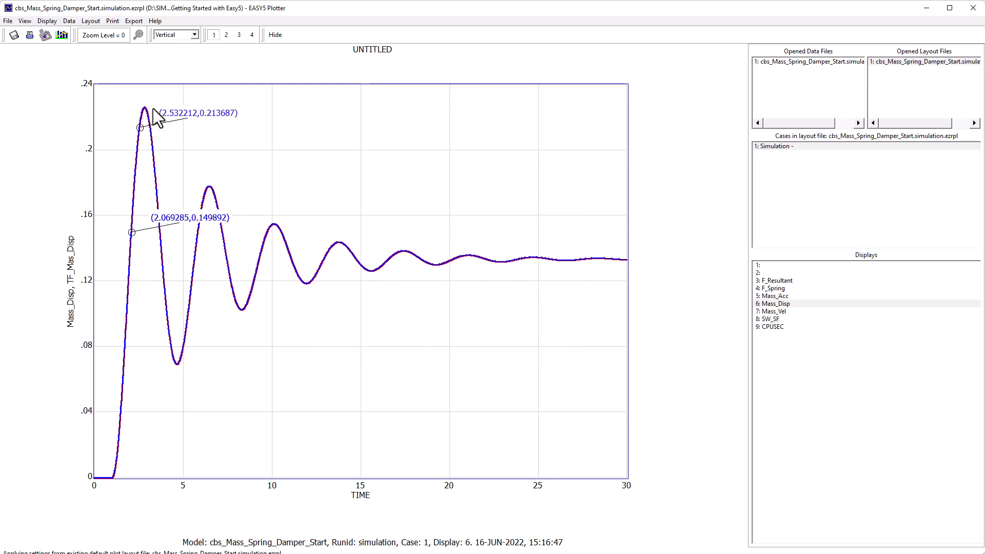
Step: Examine the first peak of the overlaid curves up close to compare Mass_Disp with TF_Mas_Disp
left_click_drag(153, 109, 145, 100)
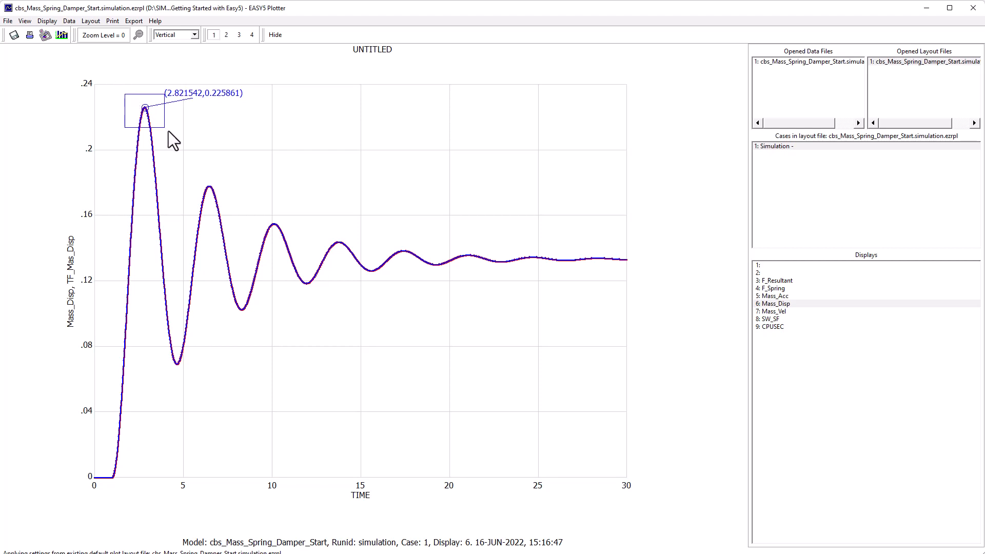
left_click_drag(169, 132, 183, 145)
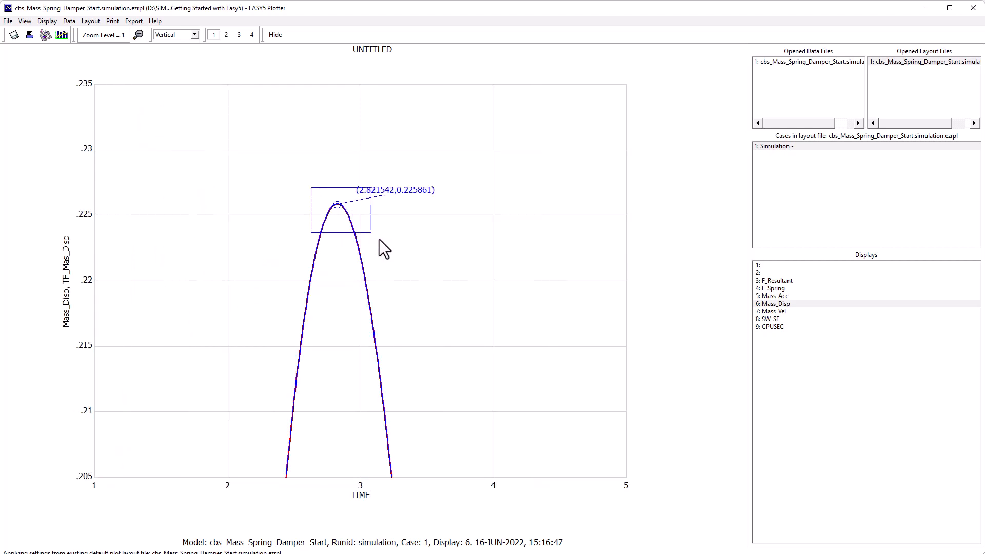
left_click_drag(379, 239, 385, 243)
mouse_move(264, 210)
left_mouse_down()
mouse_move(399, 282)
mouse_move(402, 263)
left_mouse_up()
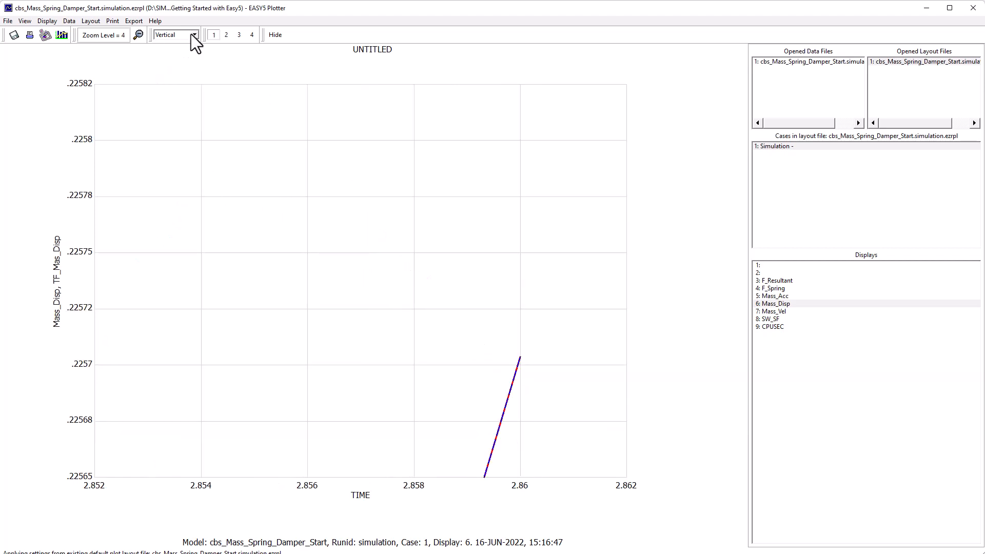
left_click(138, 38)
left_click(138, 38)
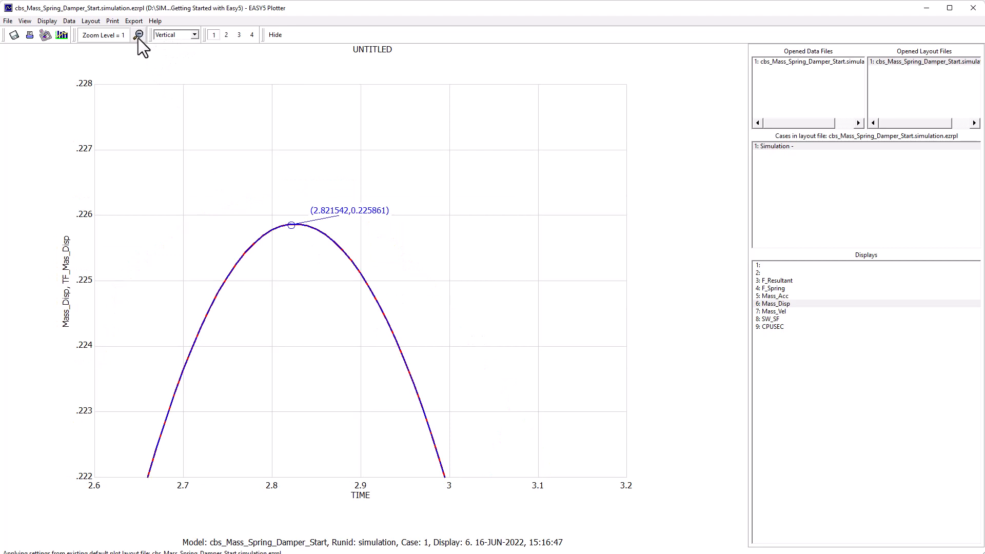
Step: Restore the full extent of the displacement plot and move the first peak's data tag label farther from the curve
left_click(138, 38)
left_click(138, 38)
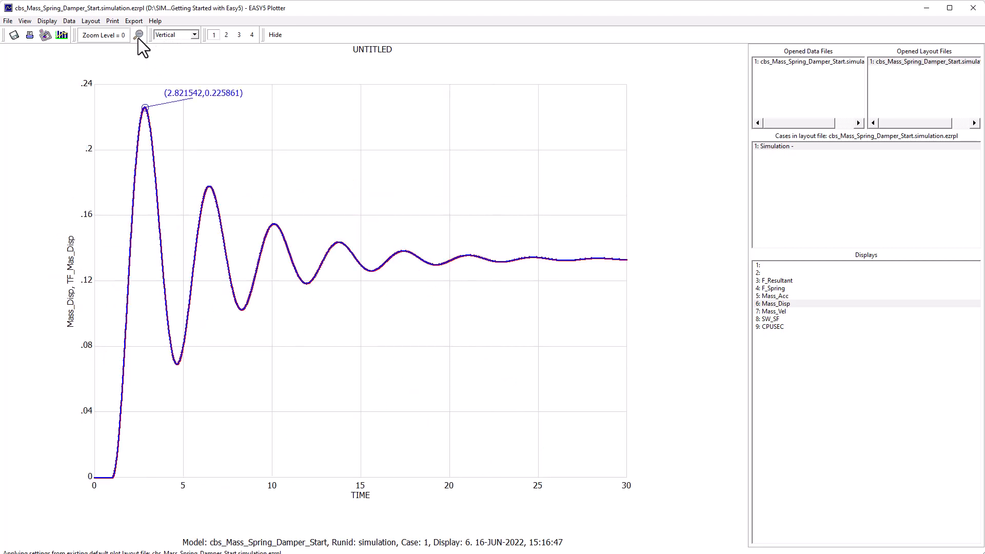
left_click(226, 179)
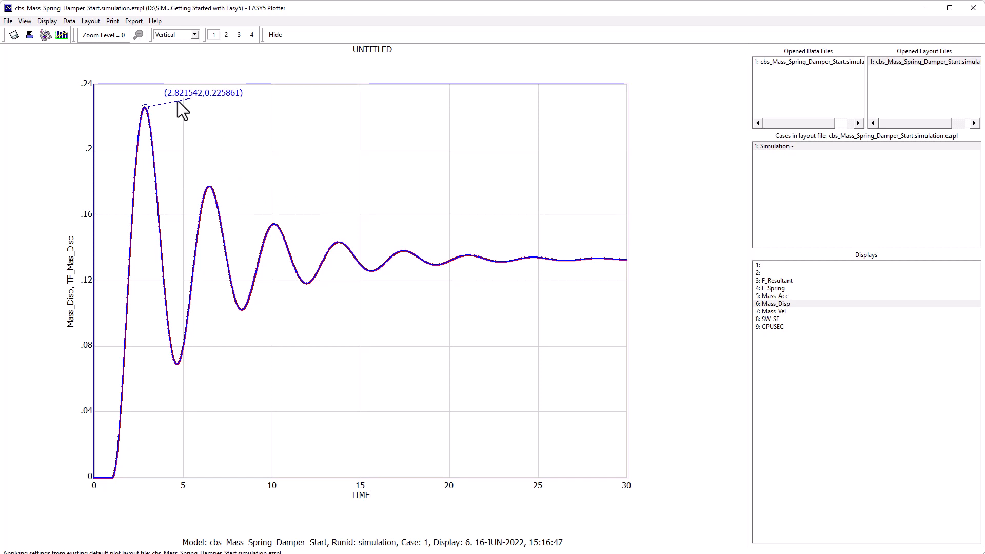
left_click_drag(198, 96, 225, 93)
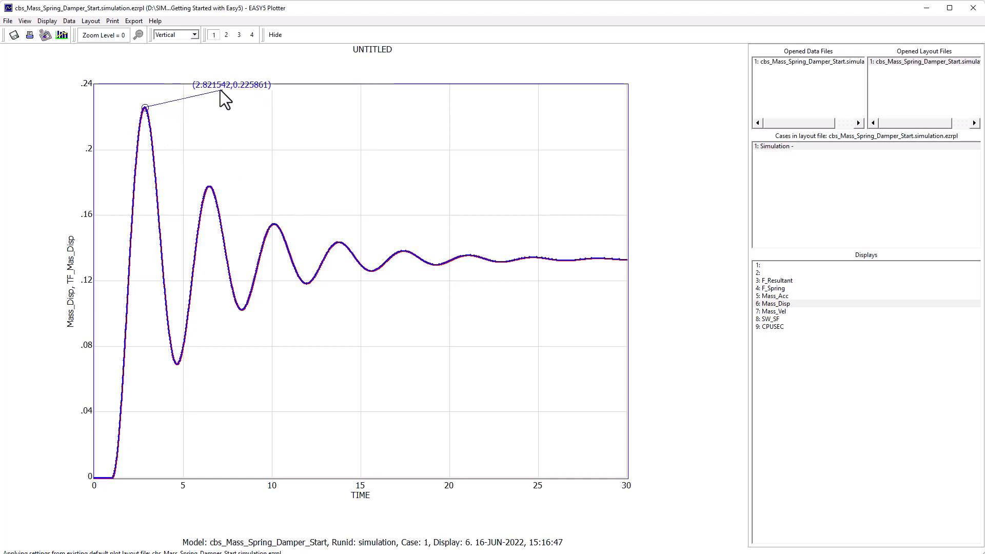
Step: Add a data tag to the displacement curve at its second peak
right_click(232, 176)
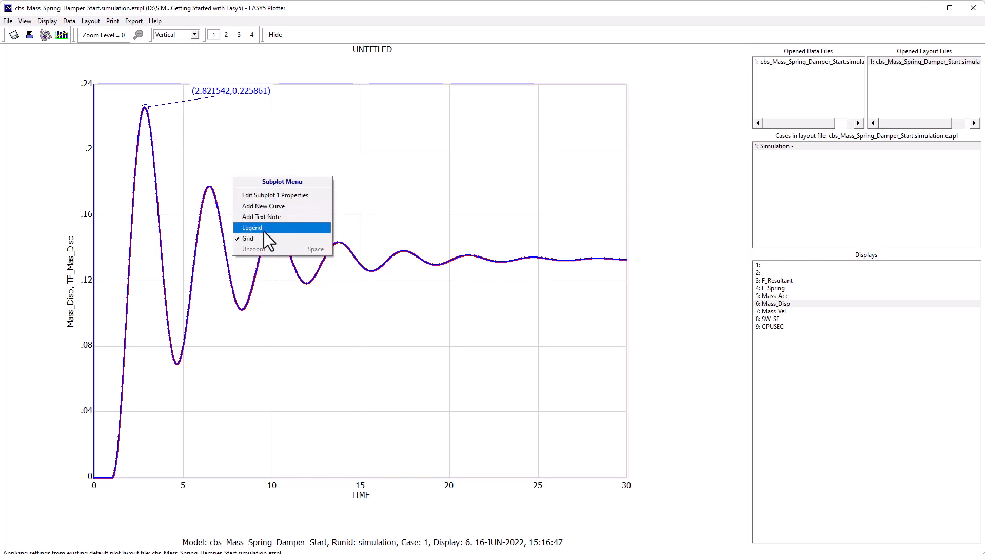
left_click(210, 188)
right_click(211, 188)
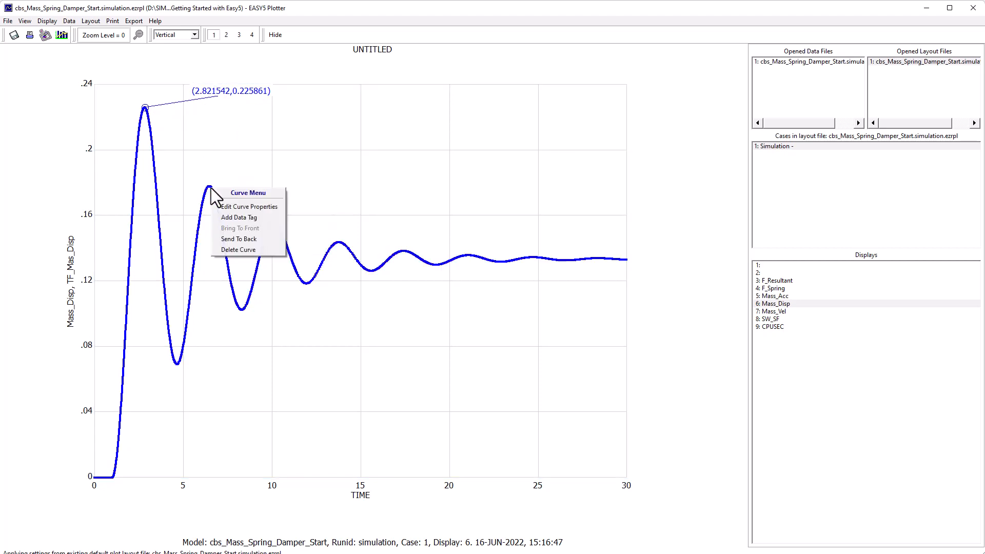
left_click(237, 218)
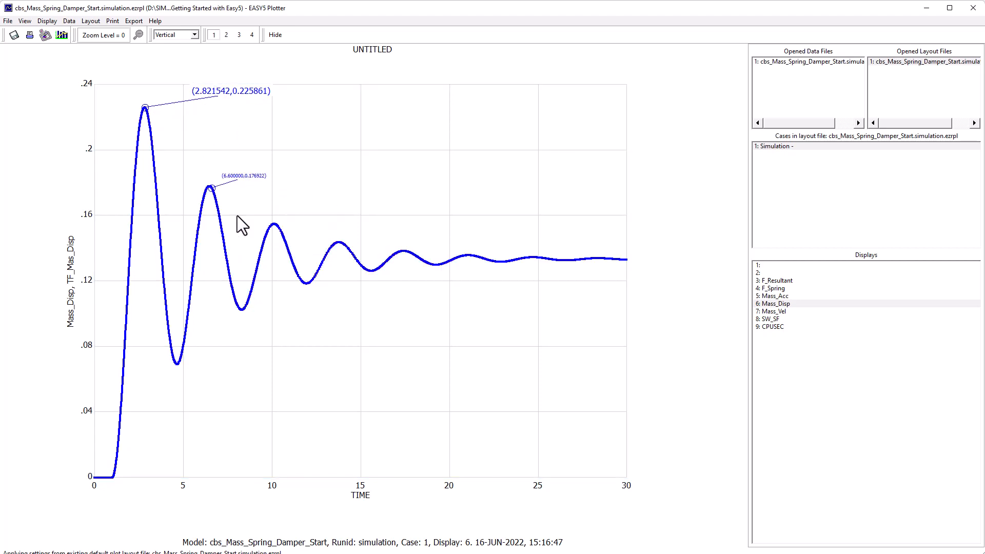
Step: Set the font size of the second peak's data tag to Large
left_click(240, 177)
right_click(241, 176)
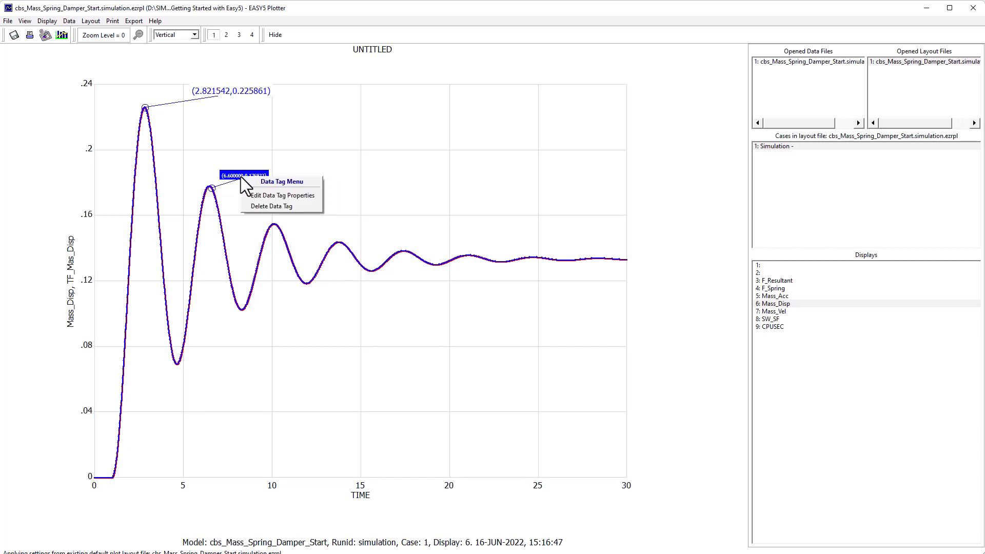
left_click(263, 195)
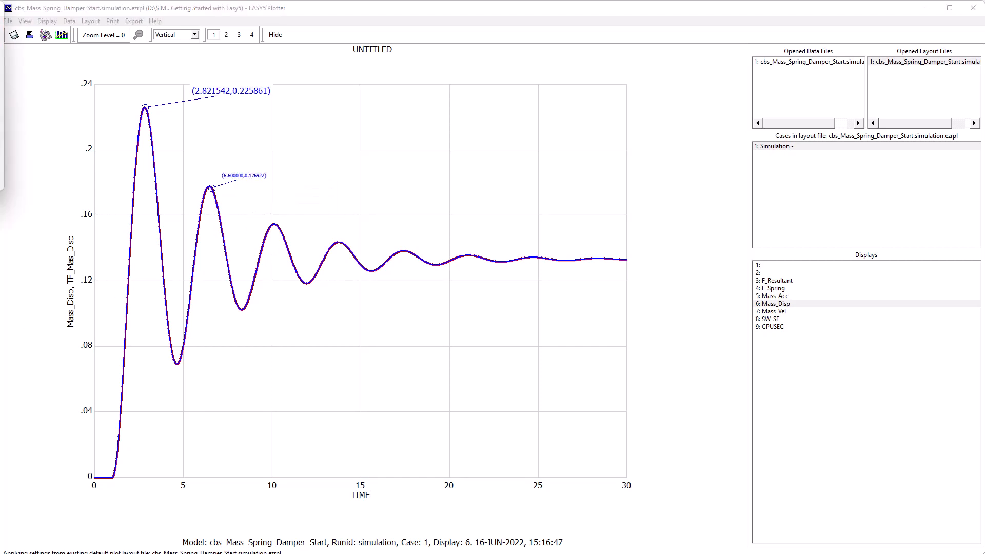
left_click(538, 128)
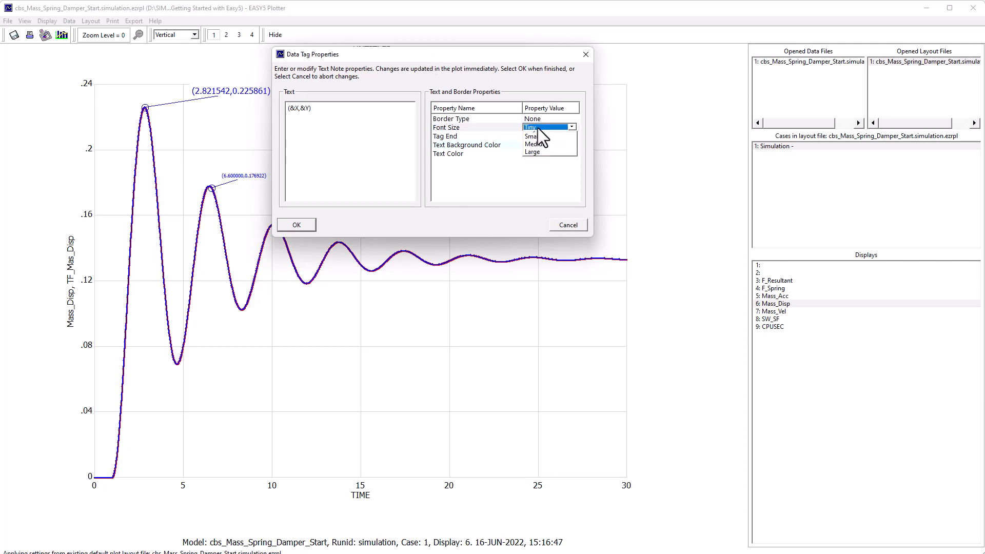
left_click(541, 159)
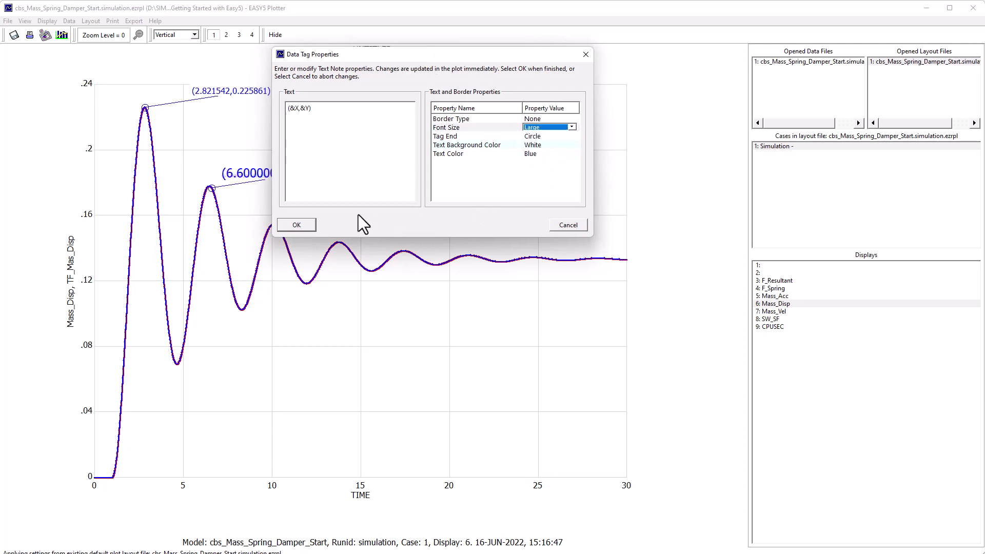
left_click(302, 224)
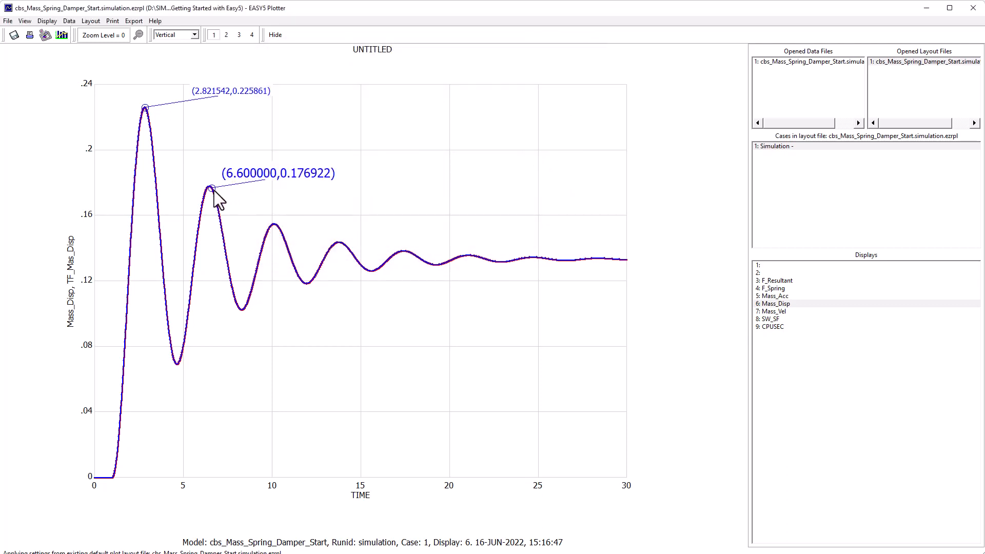
Step: Move the large data tag along the curve to the third peak and reposition the first peak's tag label
left_click_drag(219, 193, 348, 191)
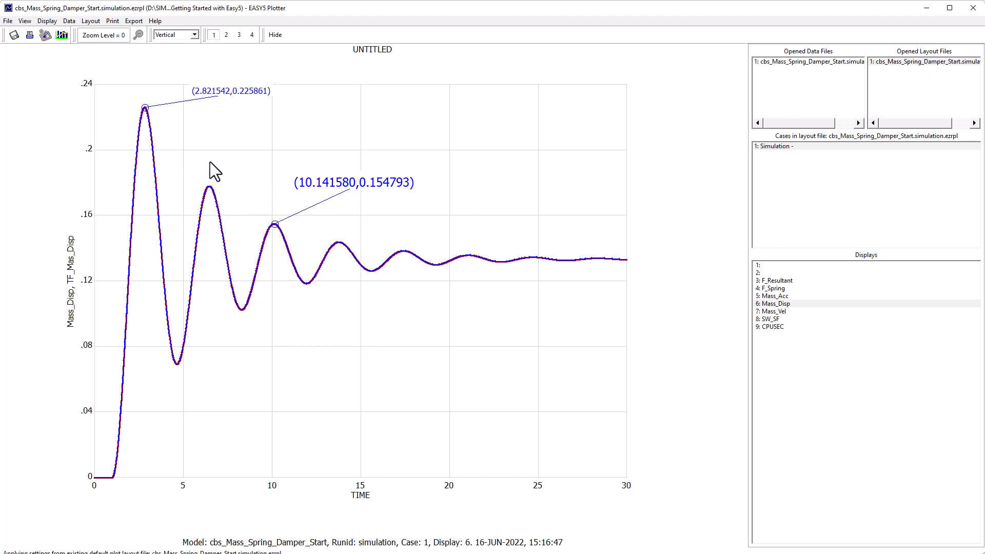
left_click_drag(218, 93, 223, 103)
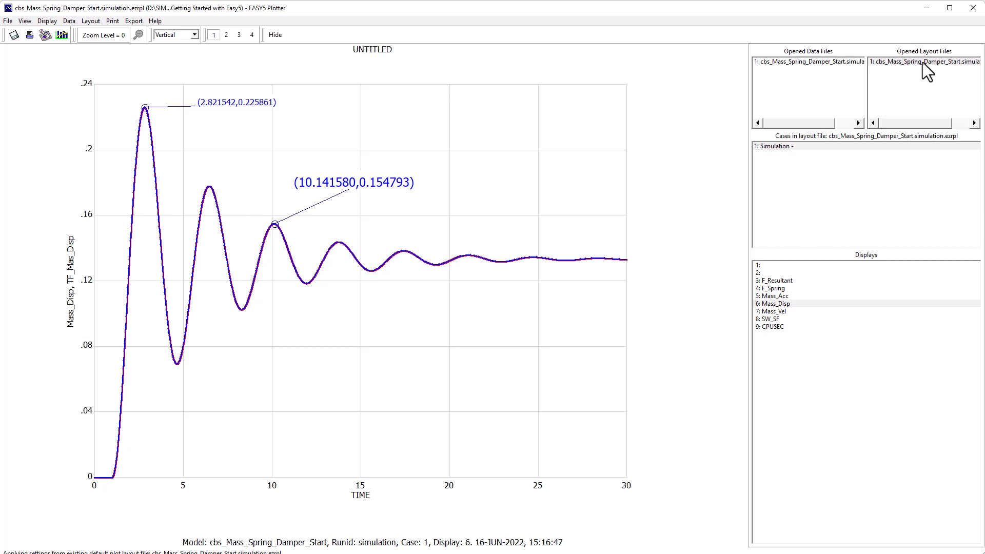
left_click(552, 75)
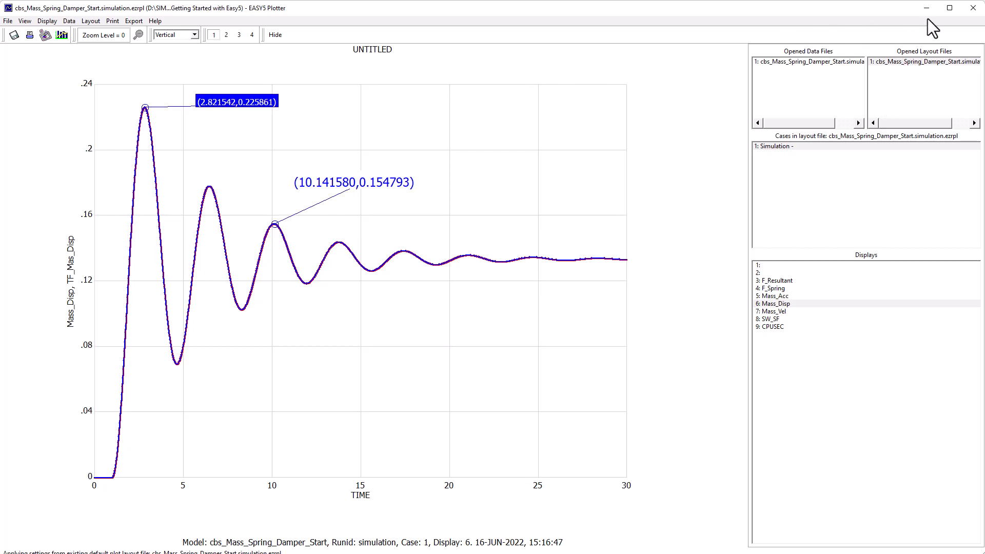
Step: Close the plotter and save the changes to the layout file
left_click(973, 9)
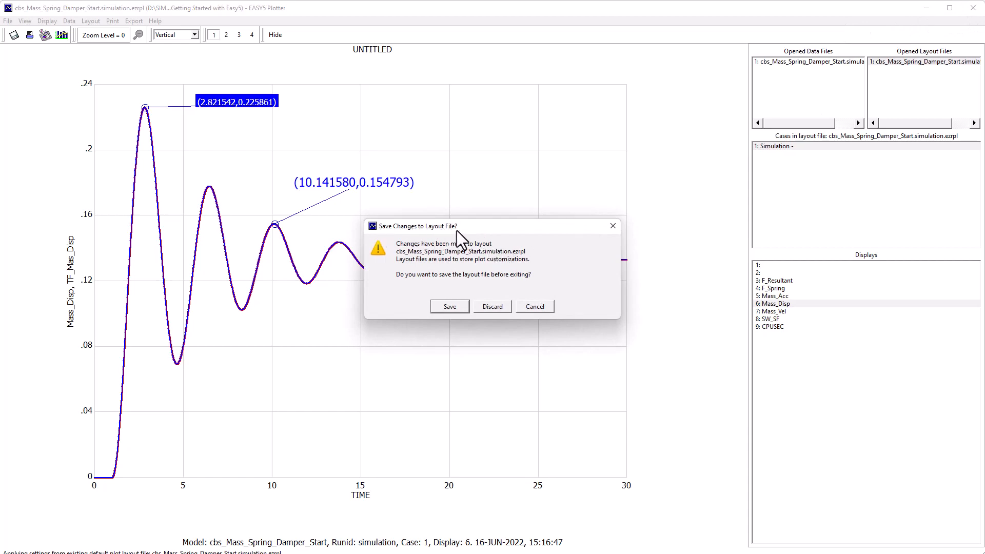
left_click(457, 307)
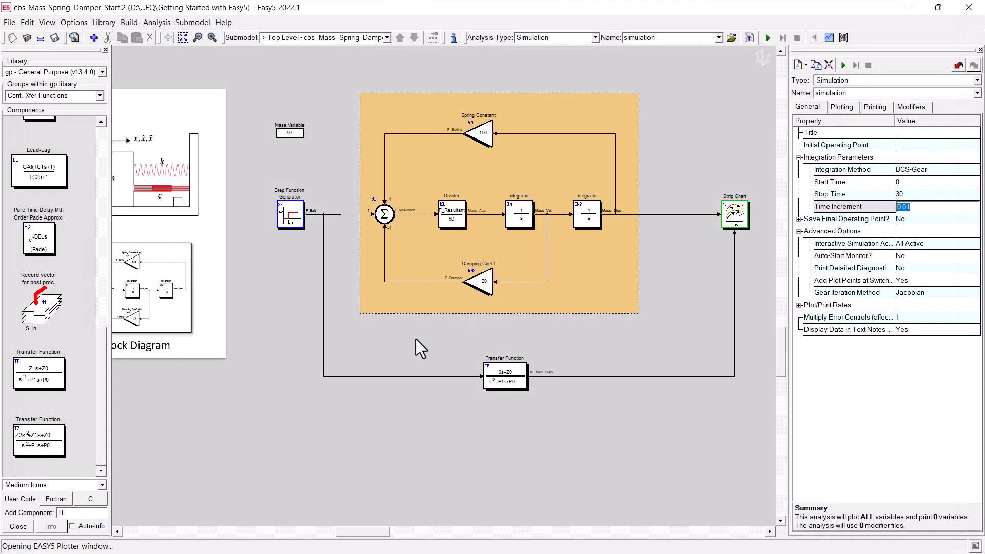
Step: Run the simulation with a stop time of 20 and a time increment of 0.005, and close the strip chart window
left_click(909, 195)
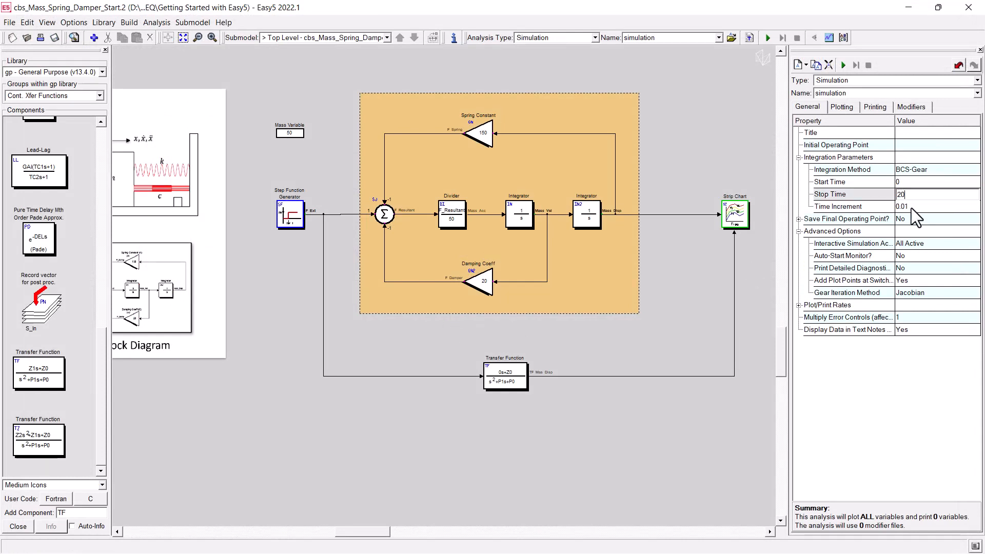
left_click(914, 208)
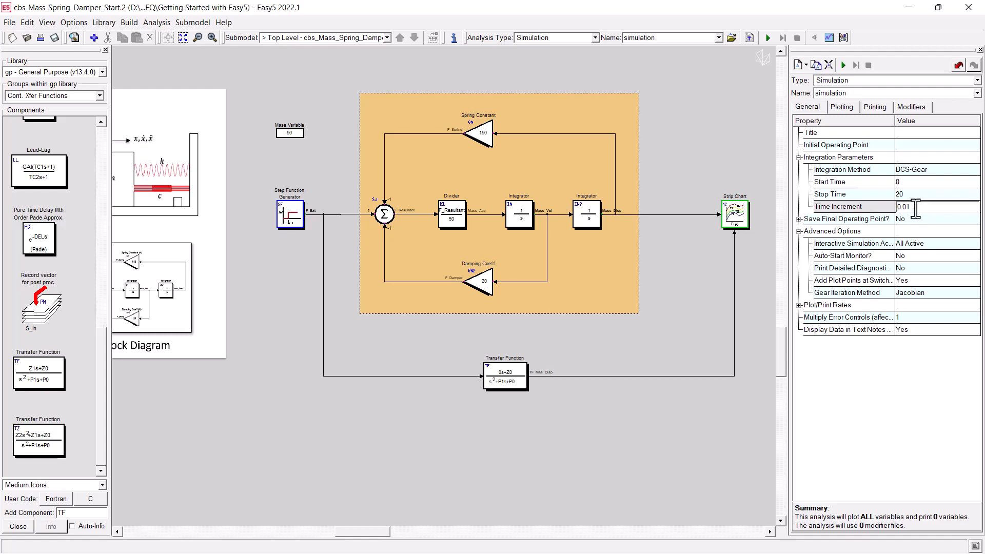
key("BackSpace")
type("05")
left_click(843, 67)
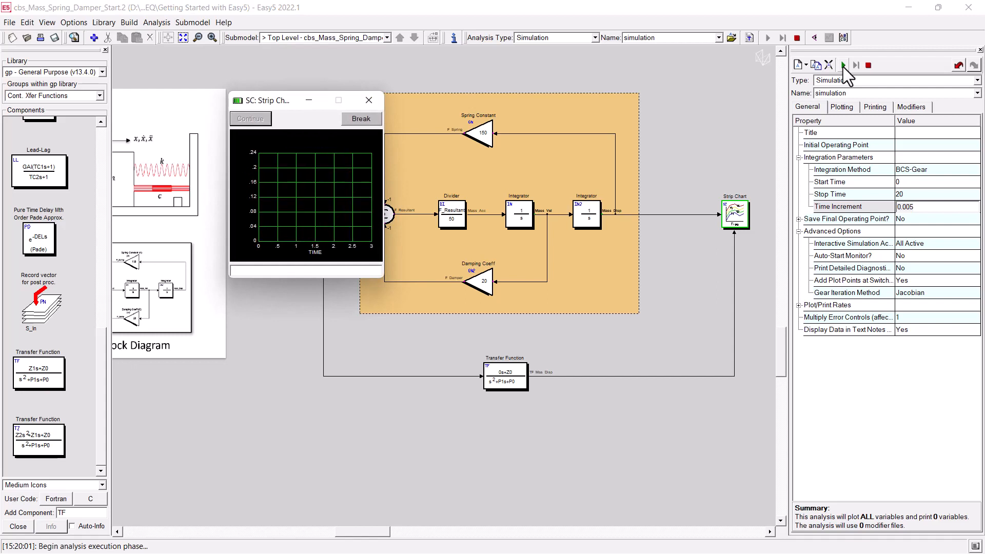
left_click(370, 100)
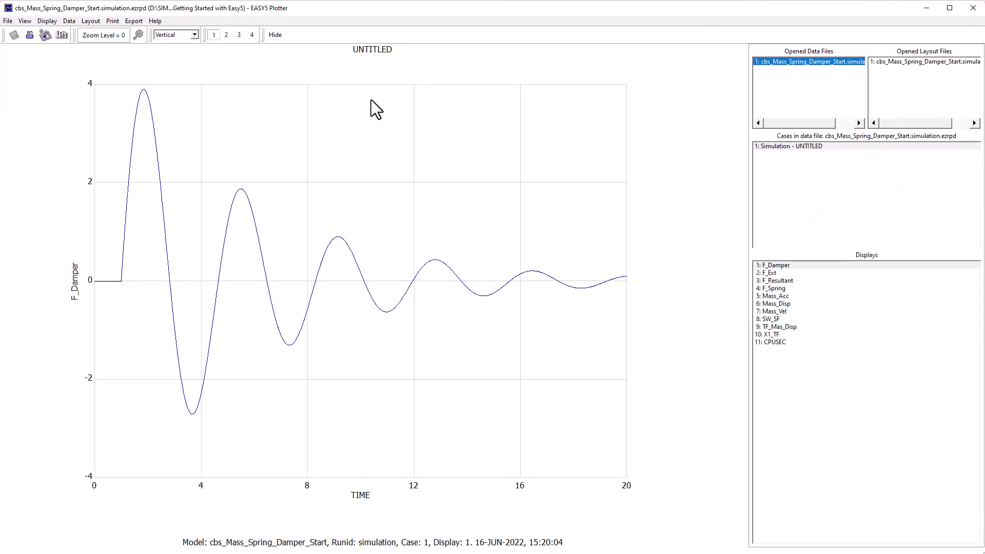
Step: Review the combined Mass_Disp, TF_Mas_Disp display from the saved layout file with the new results, and close the plotter
left_click(358, 216)
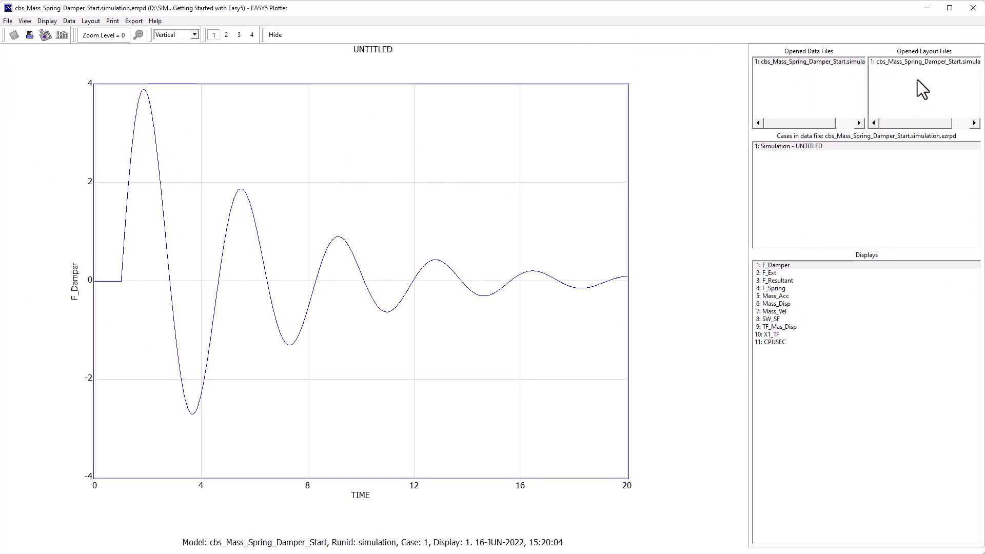
left_click(925, 62)
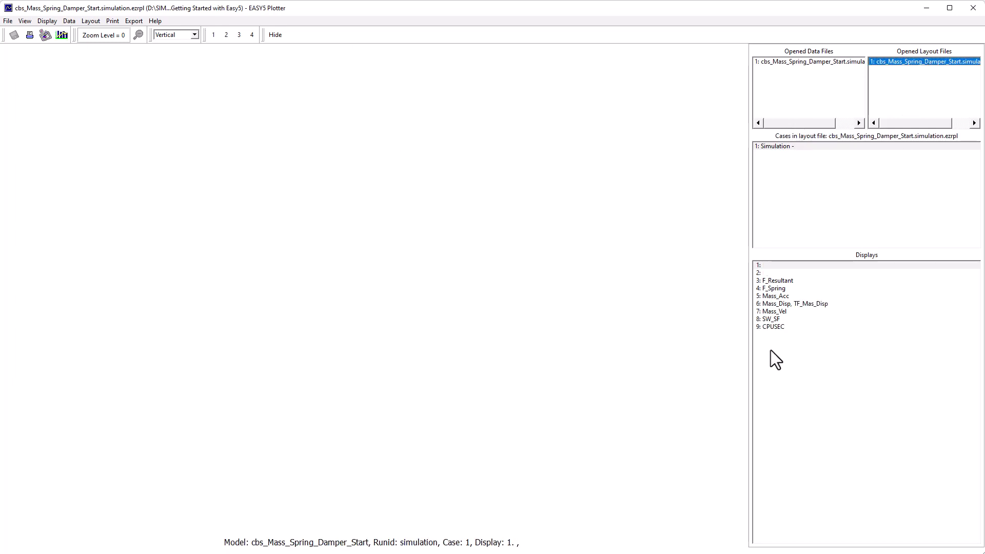
left_click(798, 303)
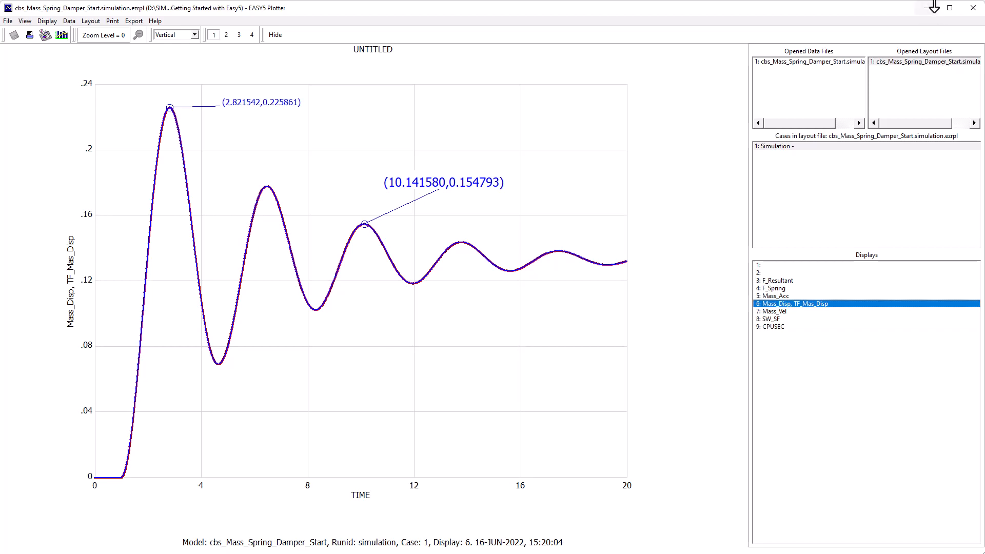
left_click(973, 8)
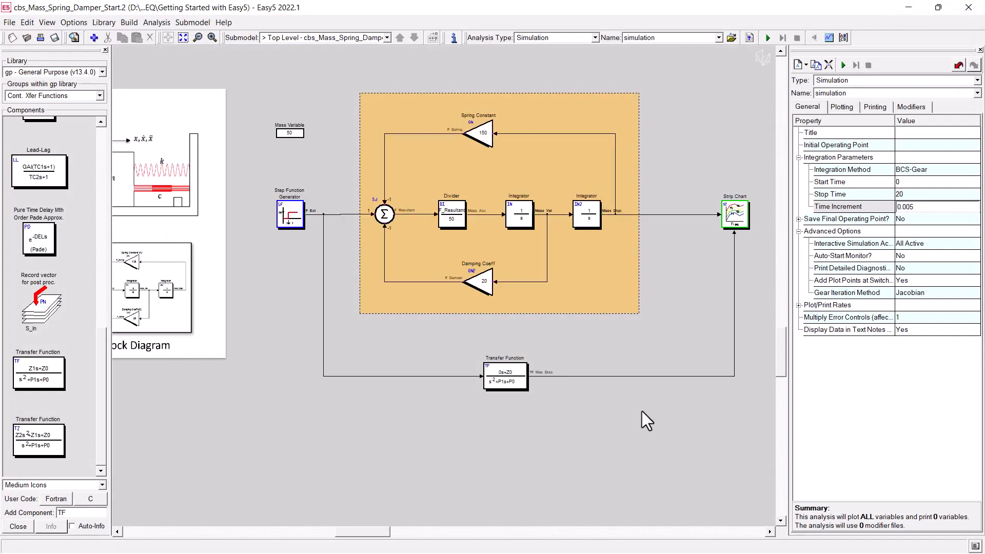
Step: Add a rectangular outline in the empty area below the block diagram and enlarge it slightly
right_click(270, 450)
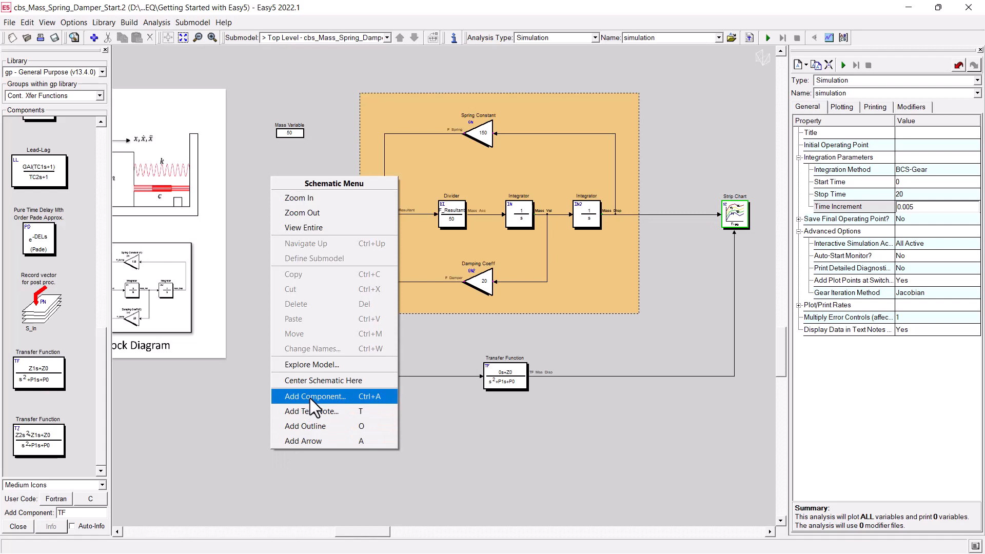
left_click(313, 427)
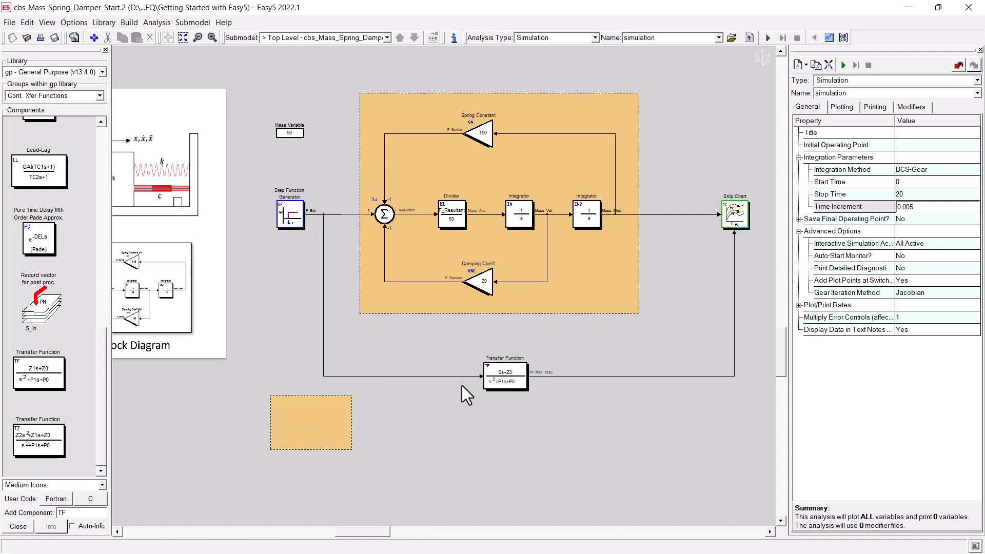
left_click_drag(462, 386, 343, 404)
mouse_move(350, 450)
left_mouse_down()
mouse_move(487, 413)
mouse_move(361, 451)
mouse_move(355, 463)
left_mouse_up()
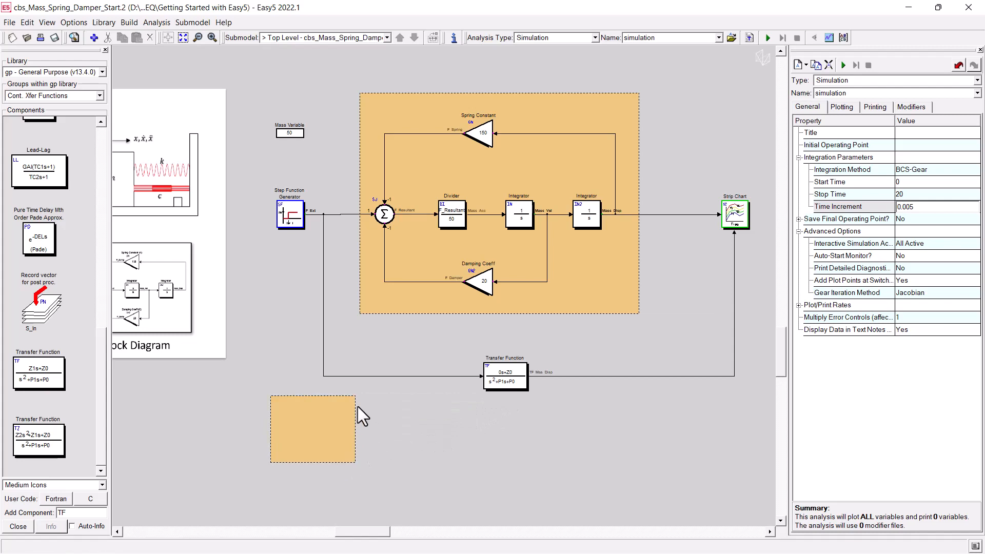
Step: Set the new outline's fill color to Cyan and move it behind the Transfer Function block
right_click(335, 417)
left_click(351, 463)
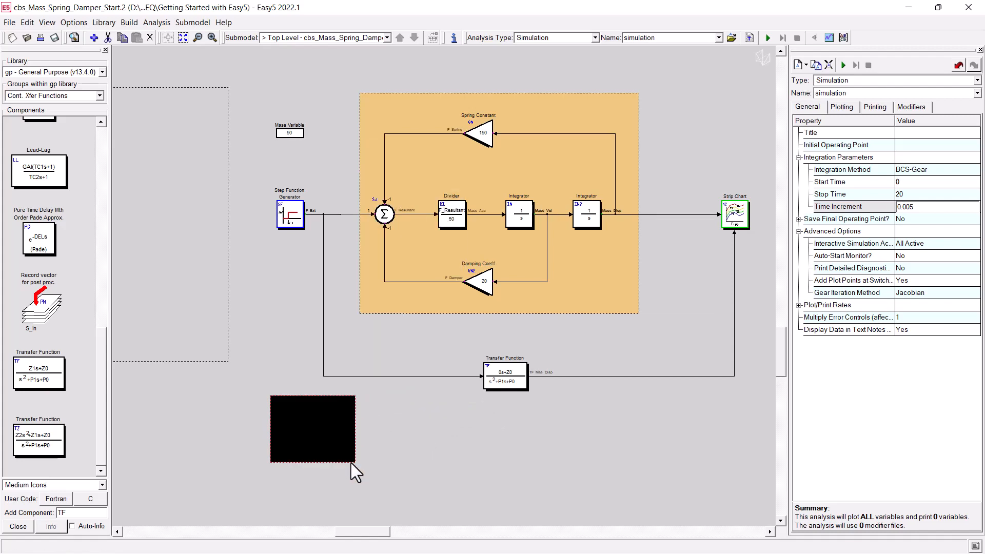
right_click(351, 463)
left_click(390, 541)
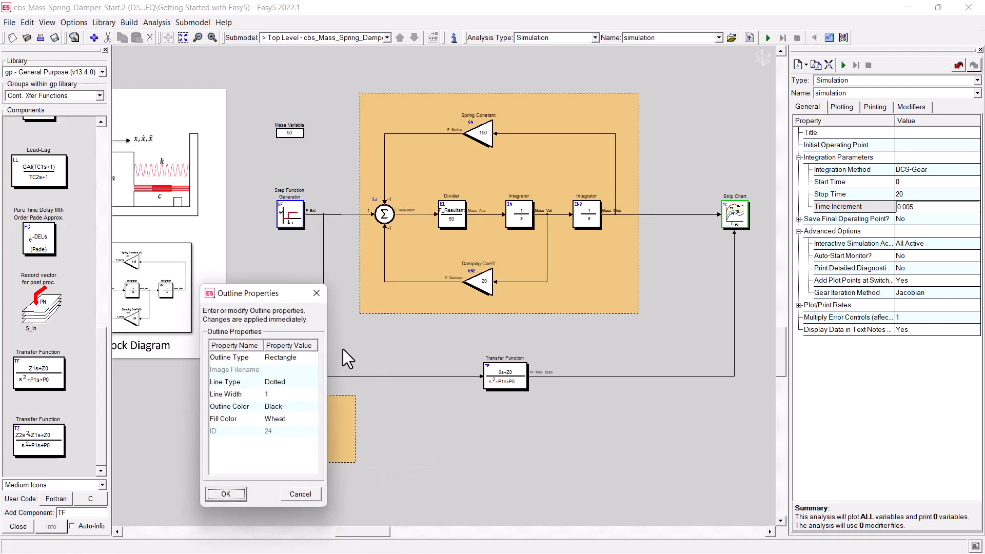
left_click(285, 421)
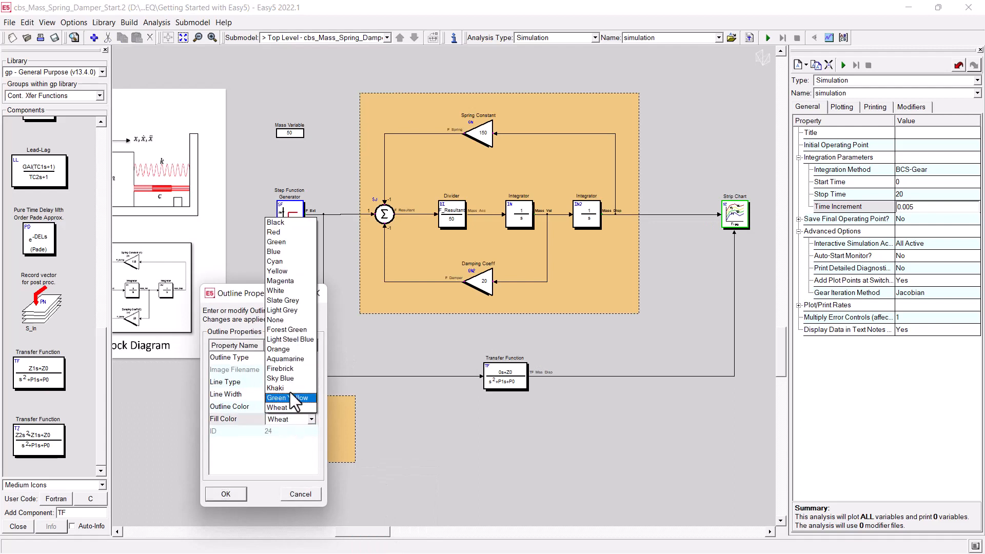
left_click(287, 260)
left_click(241, 493)
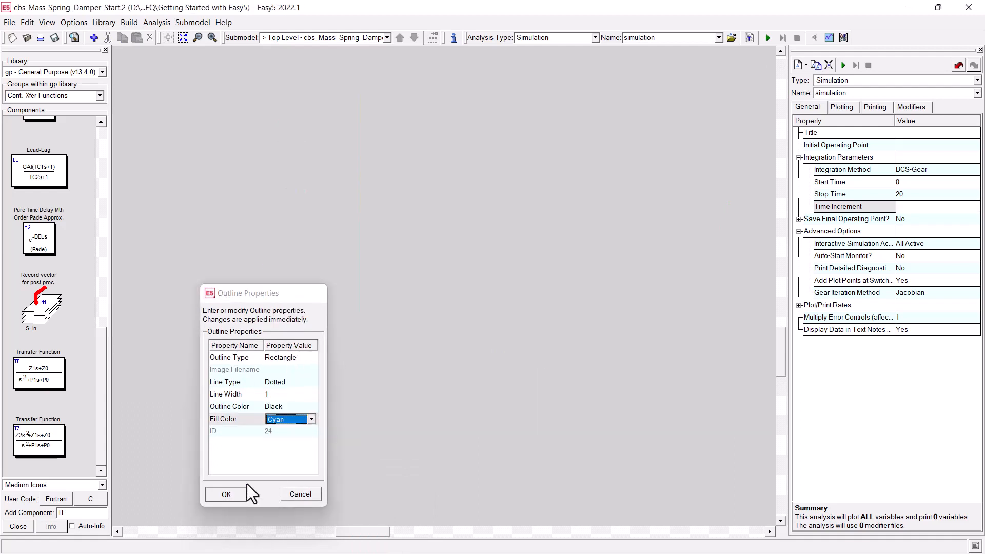
left_click_drag(322, 394, 521, 340)
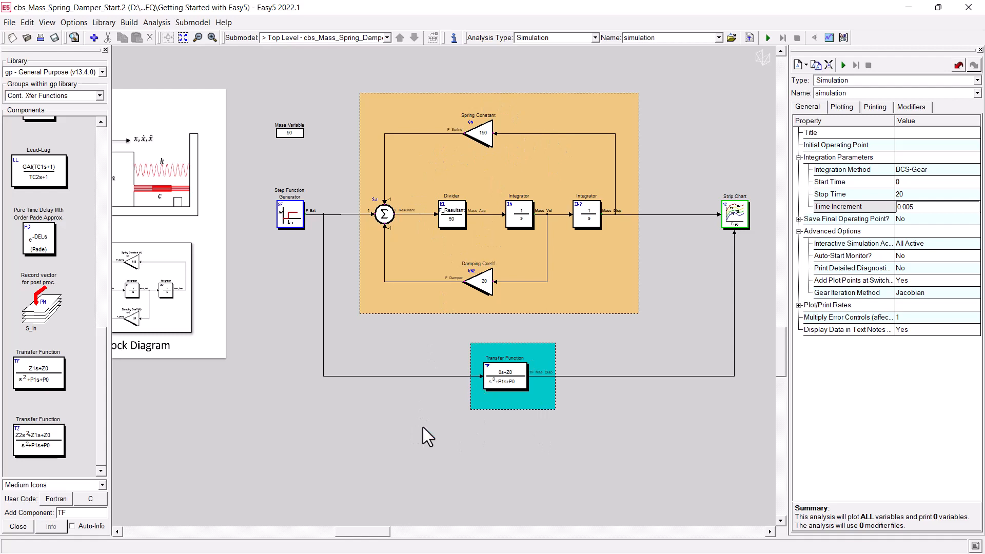
Step: Switch the component library to gd - Gas Dynamics (v4.0.6)
scroll(421, 427, "down", 1)
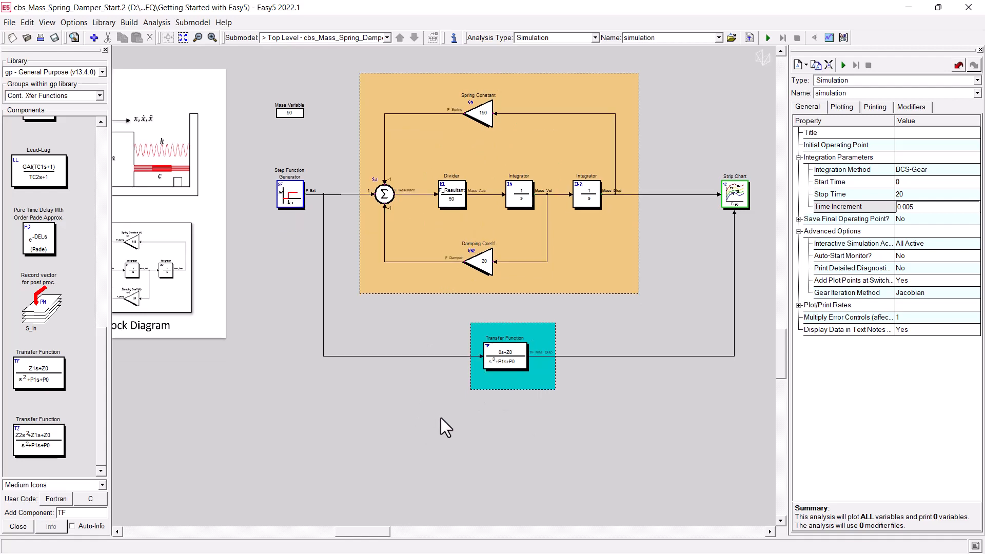
scroll(442, 428, "down", 3)
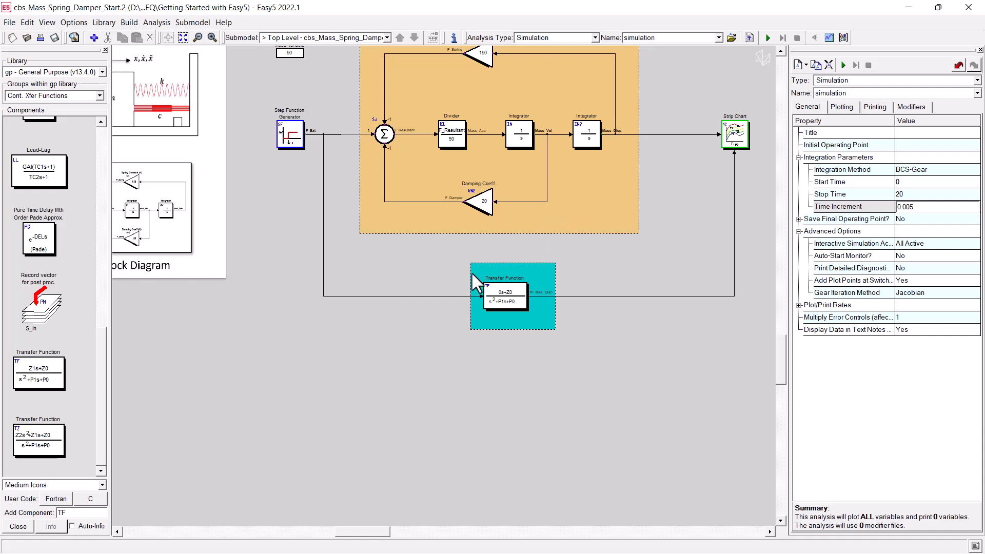
left_click(100, 96)
left_click(100, 97)
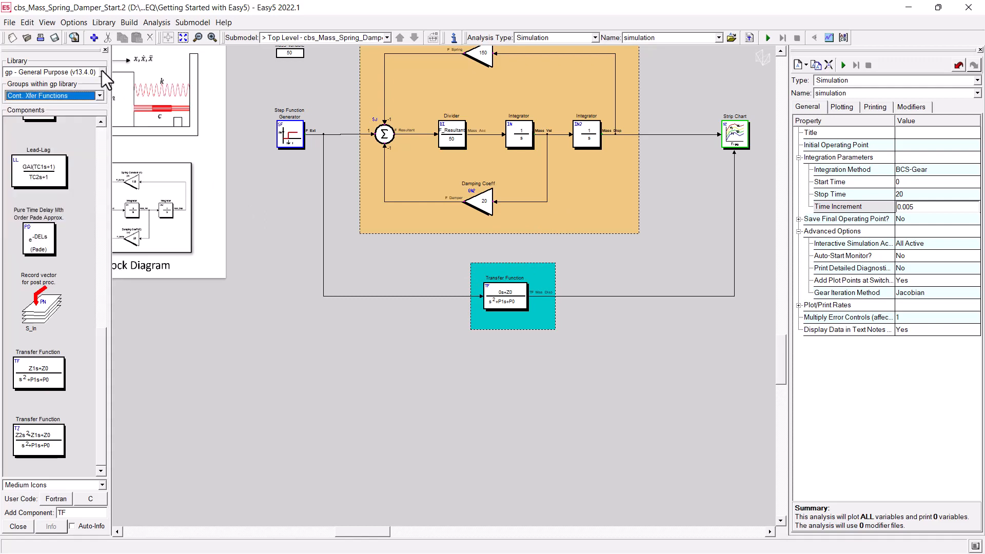
left_click(103, 72)
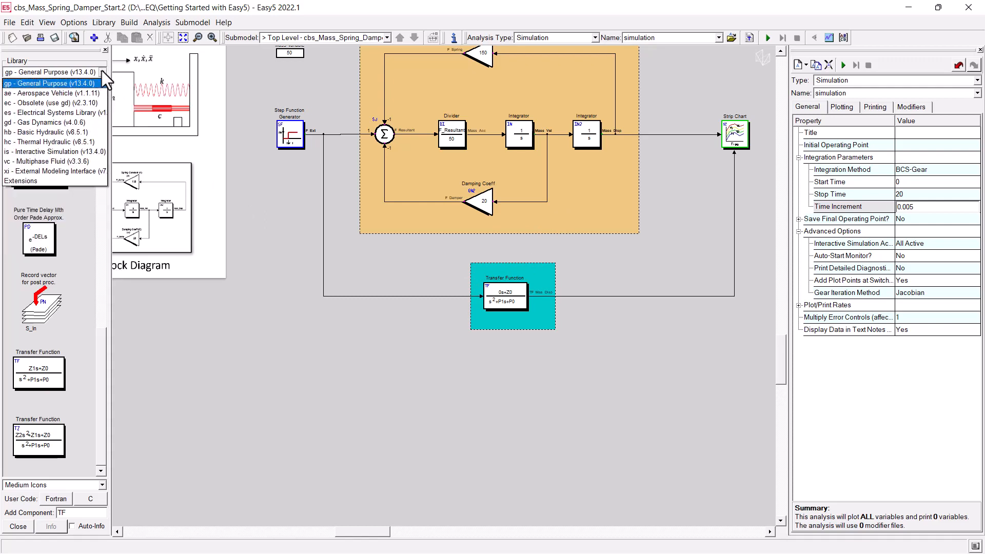
left_click(36, 122)
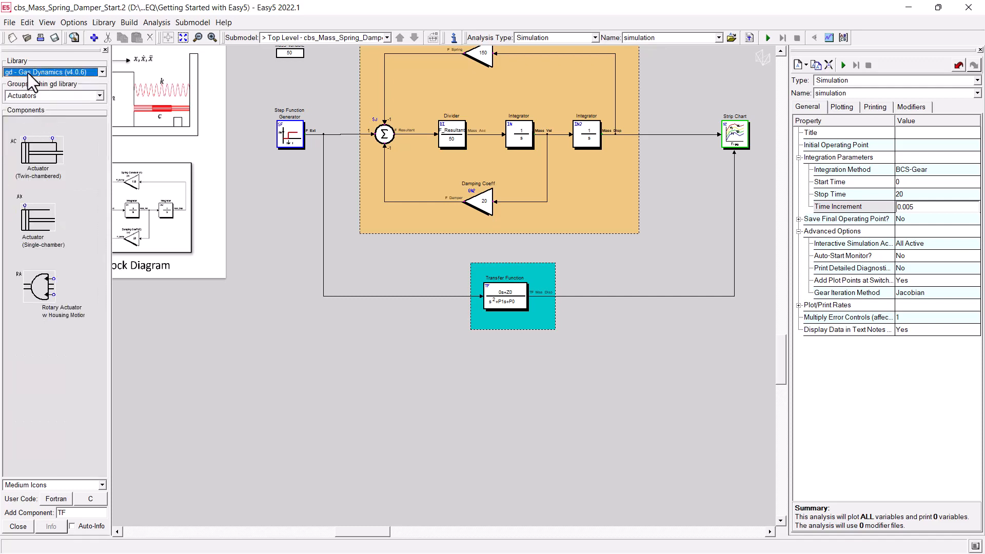
Step: Browse the Chemical Reactors and Heat Exchangers component groups of the Gas Dynamics library
left_click(38, 97)
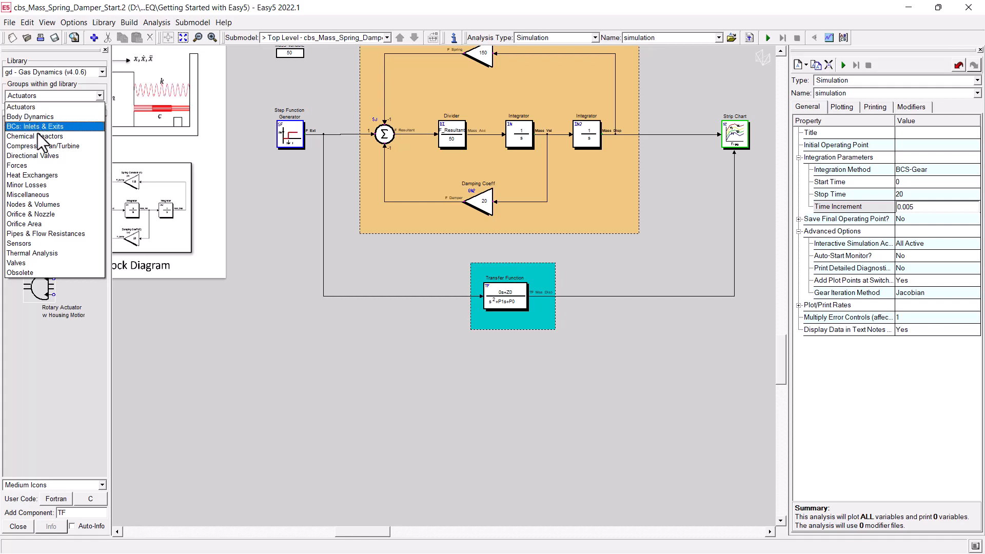
left_click(38, 136)
left_click(59, 97)
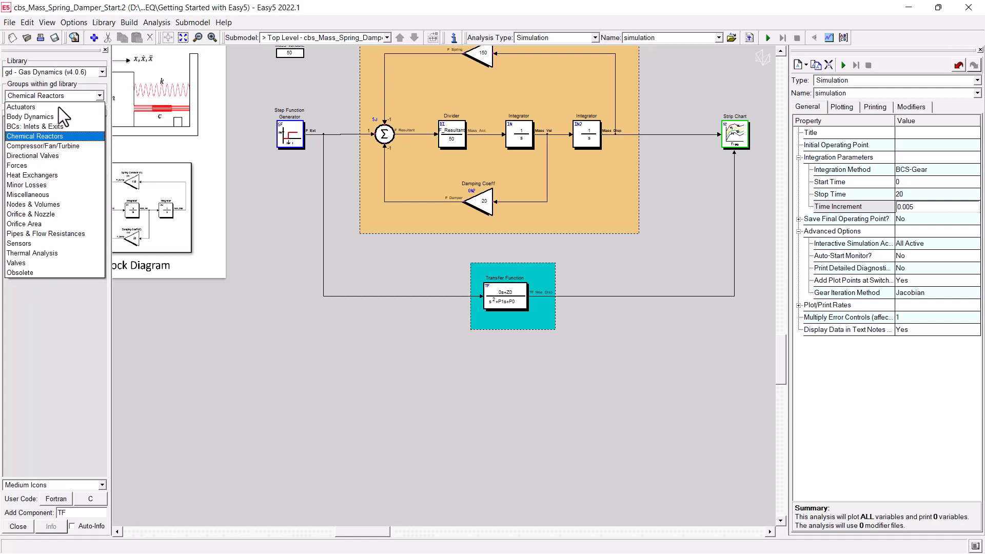
left_click(42, 177)
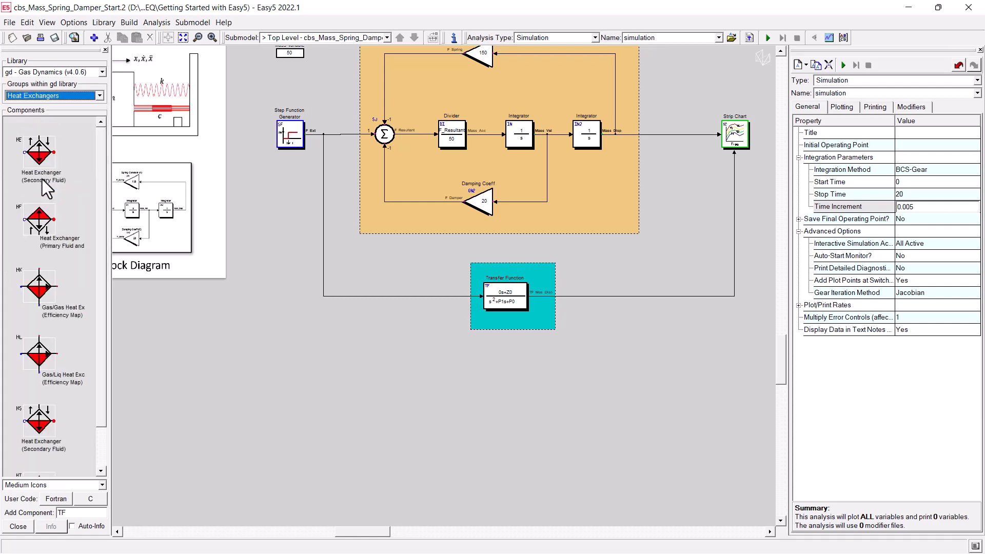
Step: Place a Single Mass (hard limits and friction) component from the Body Dynamics group below the cyan Transfer Function area
left_click(60, 97)
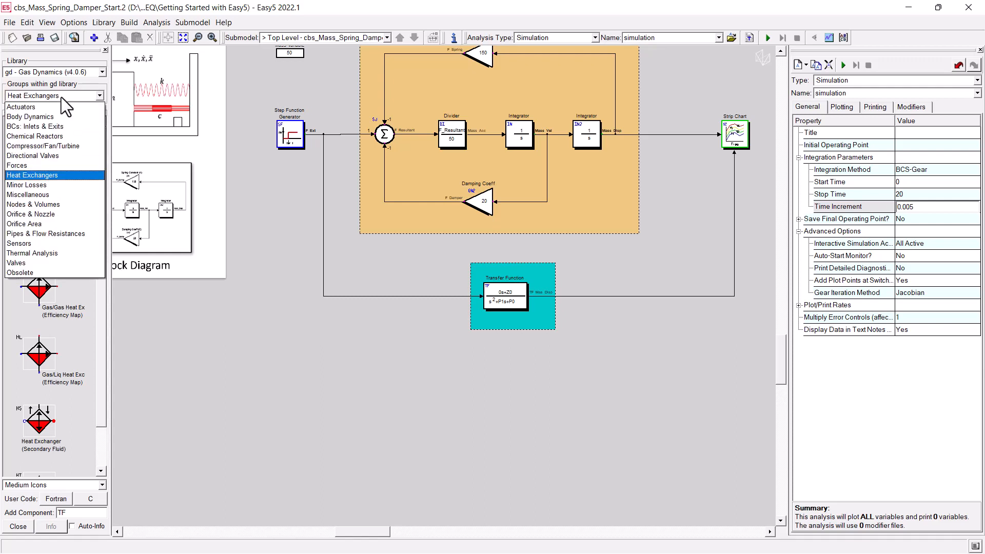
left_click(13, 119)
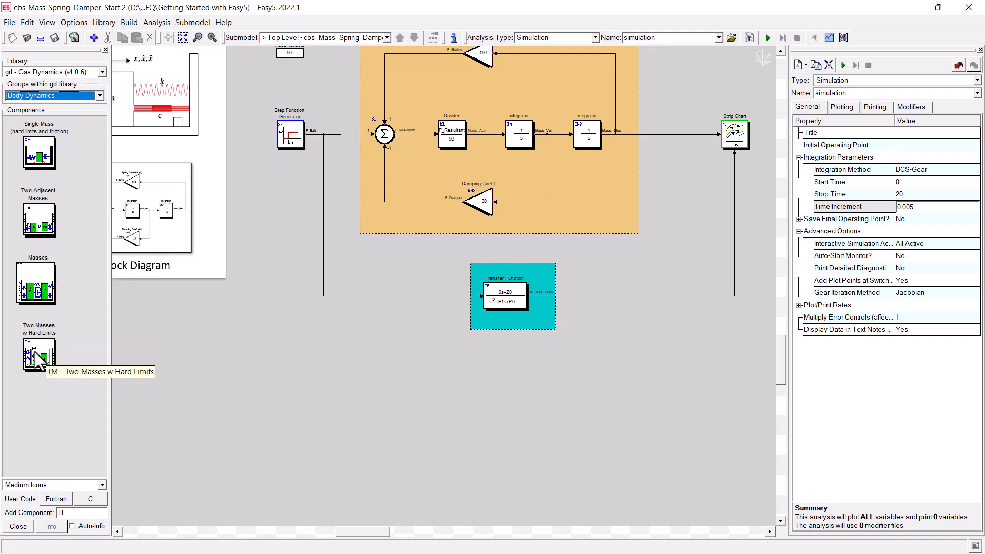
left_click(54, 175)
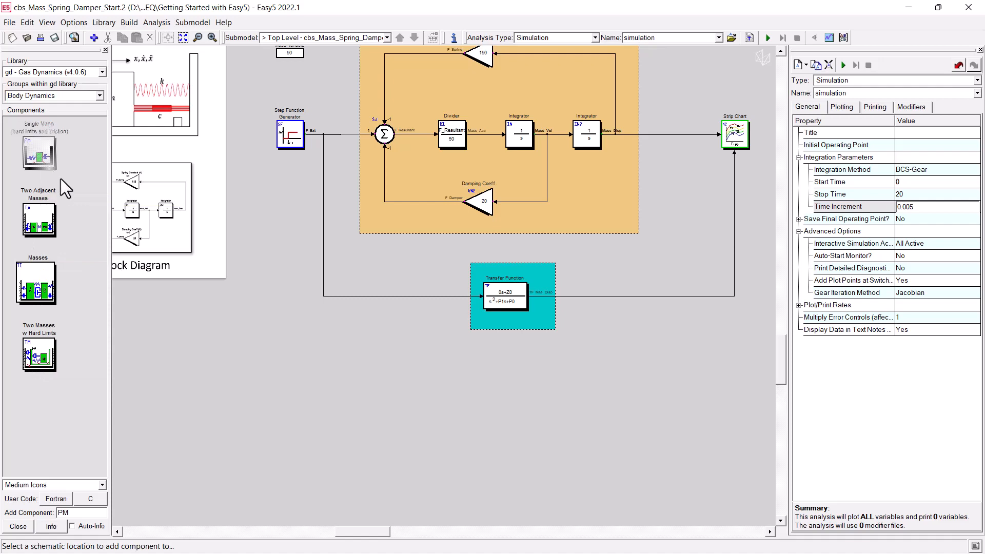
left_click(507, 388)
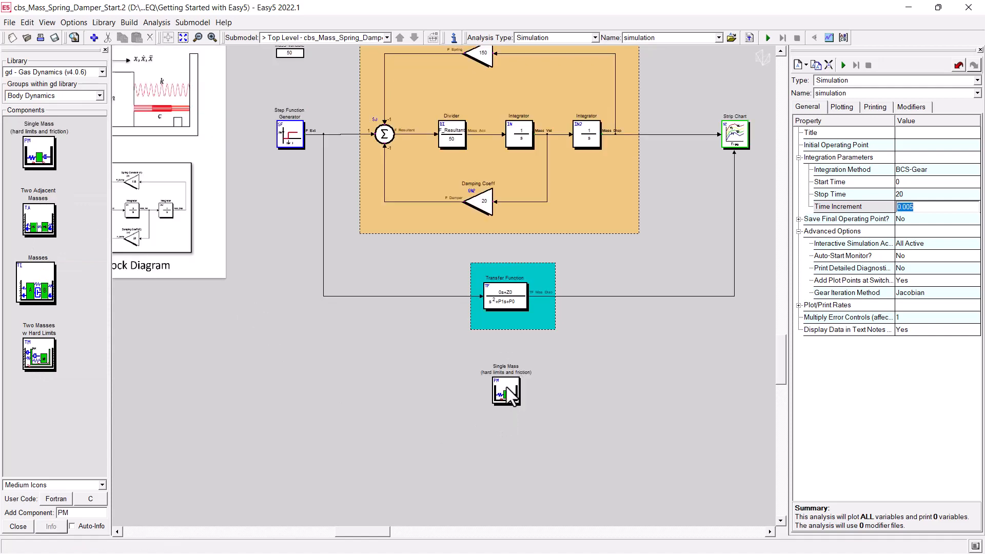
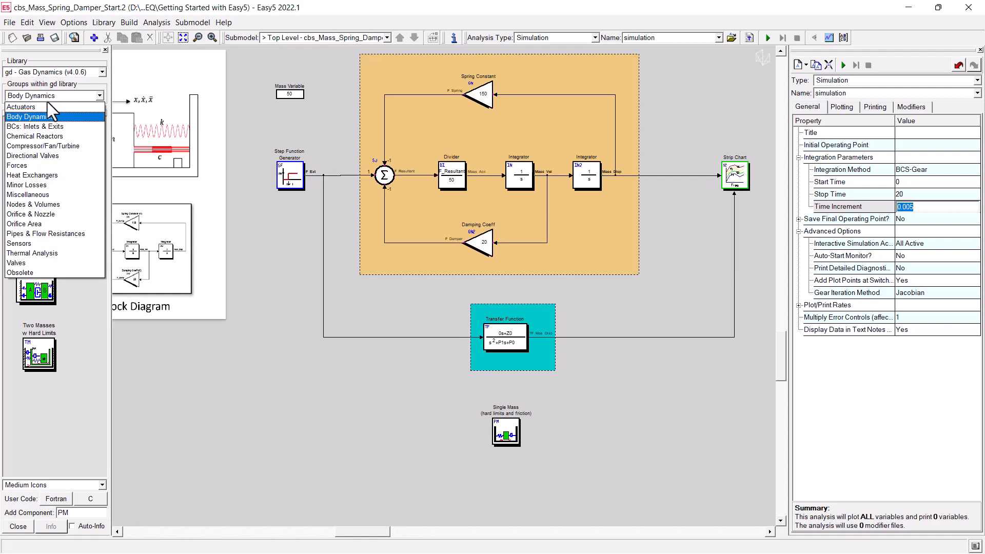
Step: Place the GP Gas Props component from the Miscellaneous group on the schematic, above and left of the Mass Variable block
left_click(49, 195)
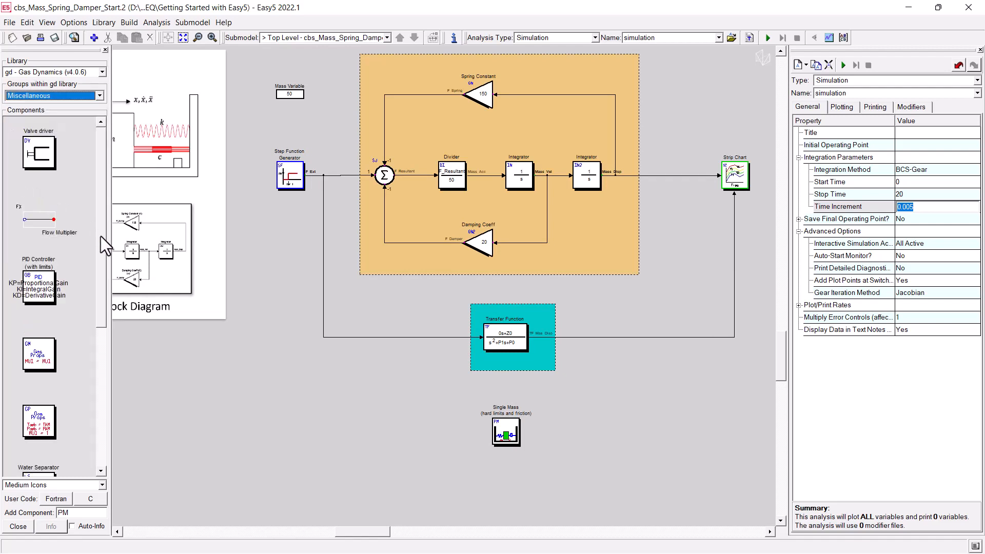
left_click_drag(101, 236, 103, 280)
left_click(40, 350)
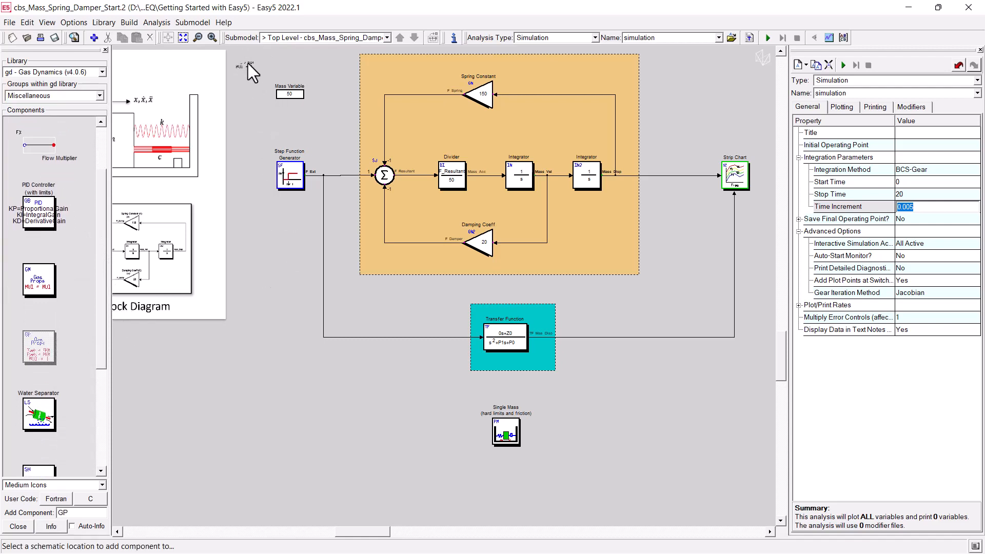
left_click(251, 65)
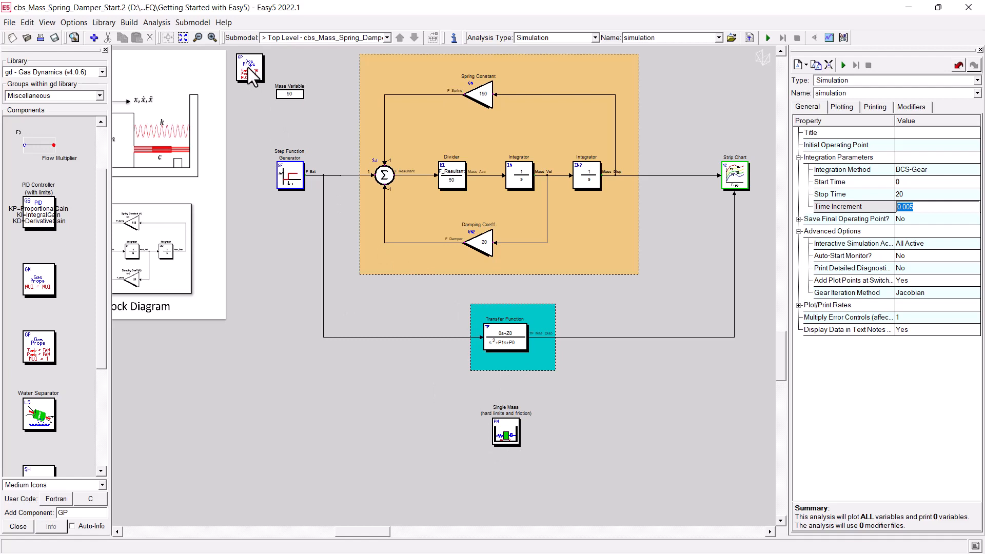
Step: Connect the Step Function Generator's F_Ext output to the FC_ForceIn_PM input of the Single Mass component
left_click(337, 337)
left_click(504, 433)
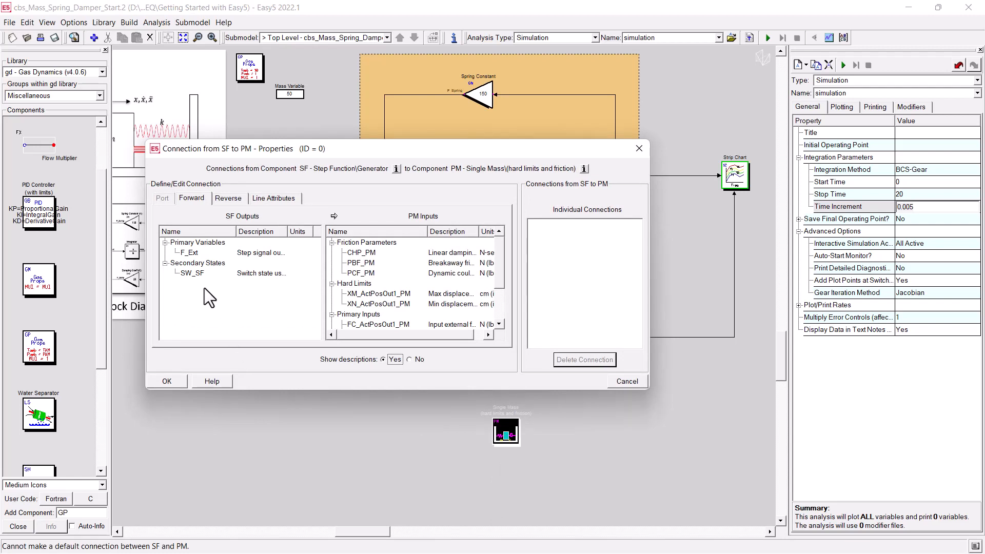
left_click_drag(337, 156, 371, 153)
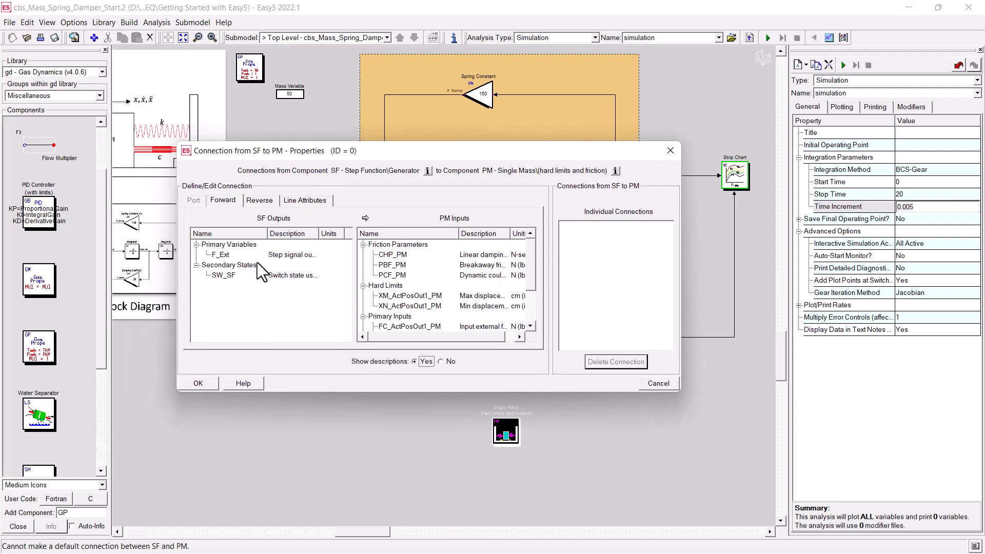
left_click(216, 255)
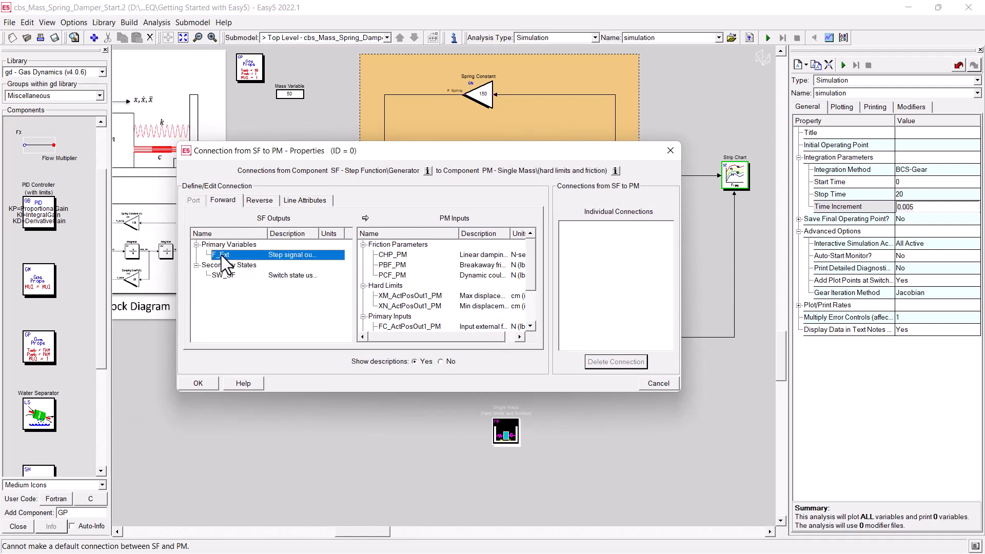
left_click_drag(533, 270, 534, 295)
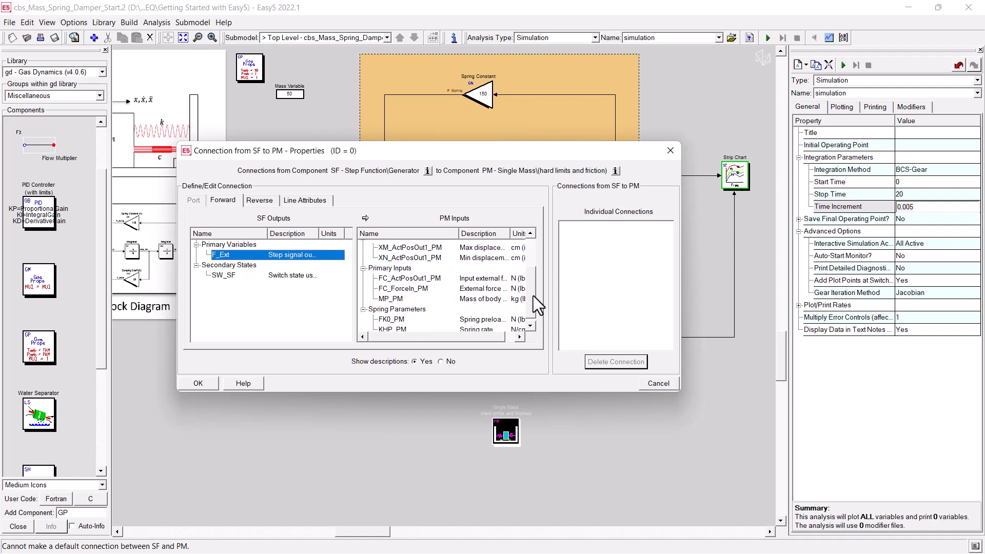
left_click(482, 291)
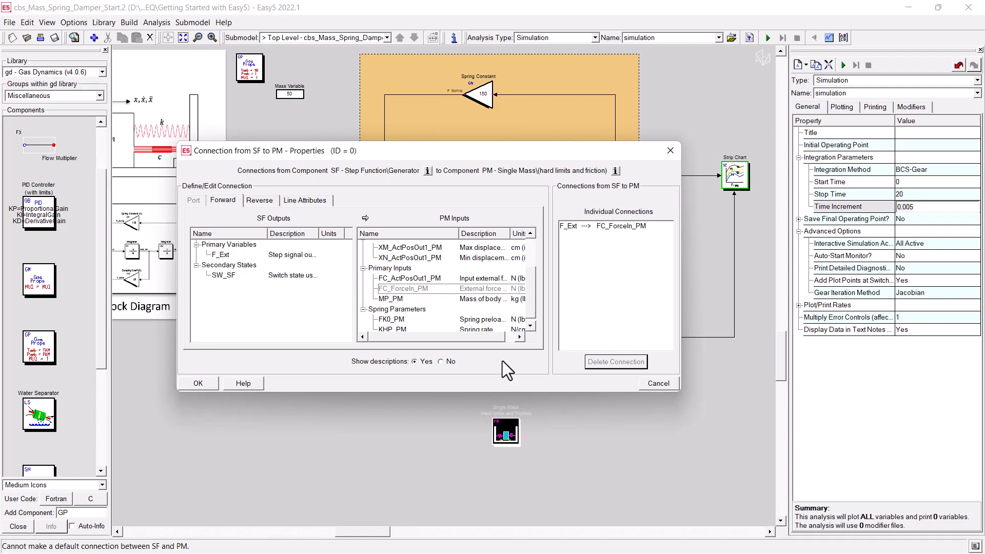
left_click(204, 384)
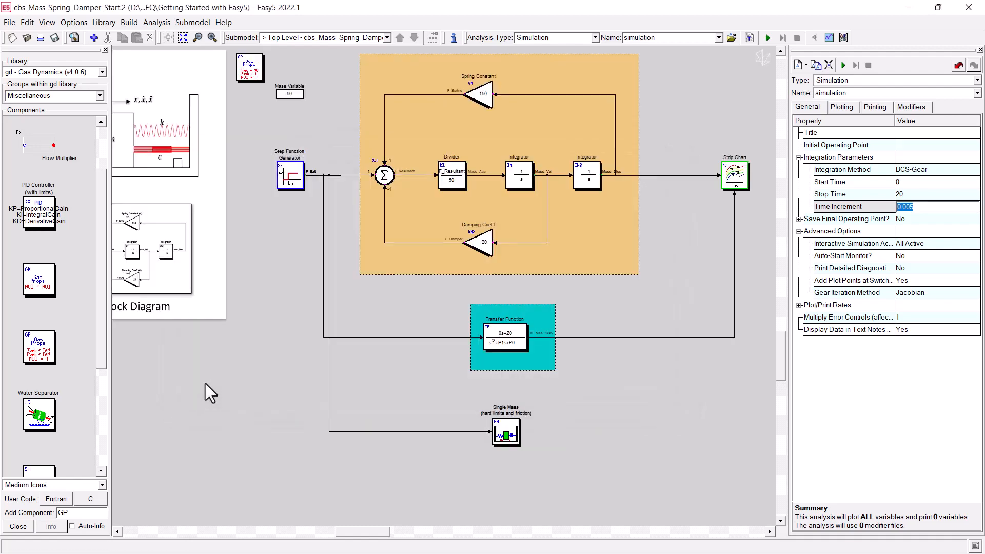
Step: Open the Single Mass component's data table, enlarge it and examine the mass diagram and overview in its description
double_click(504, 435)
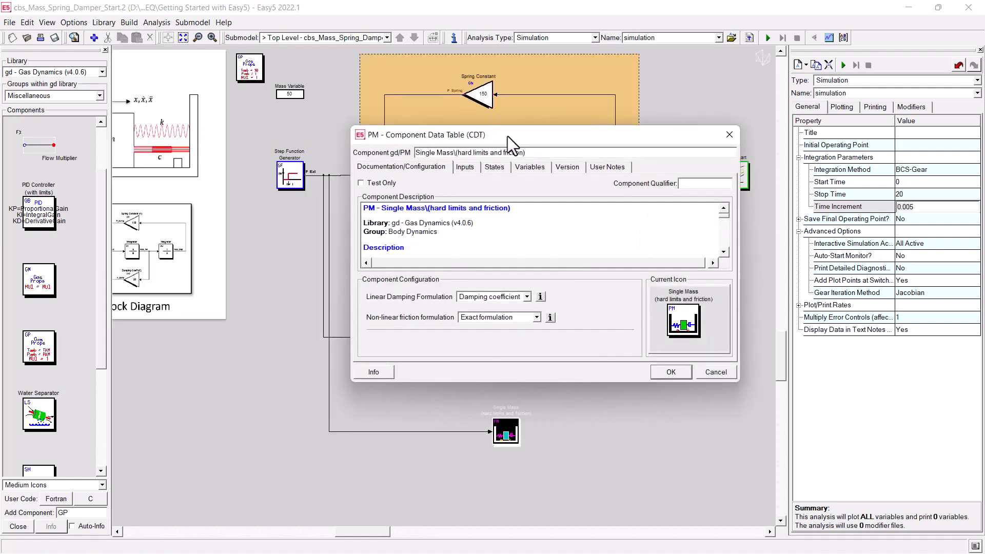
left_click_drag(507, 135, 399, 101)
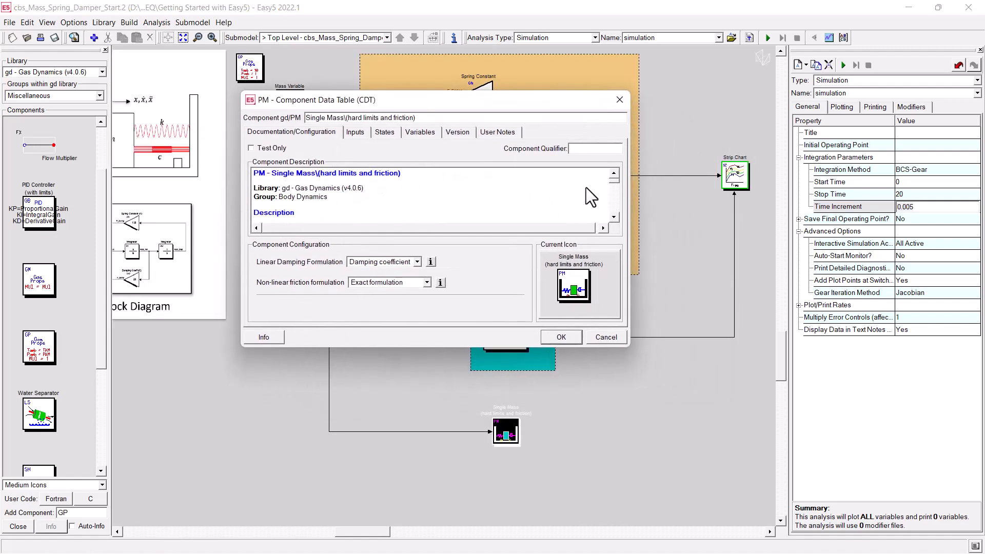
left_click_drag(503, 347, 508, 475)
left_click_drag(611, 192, 608, 203)
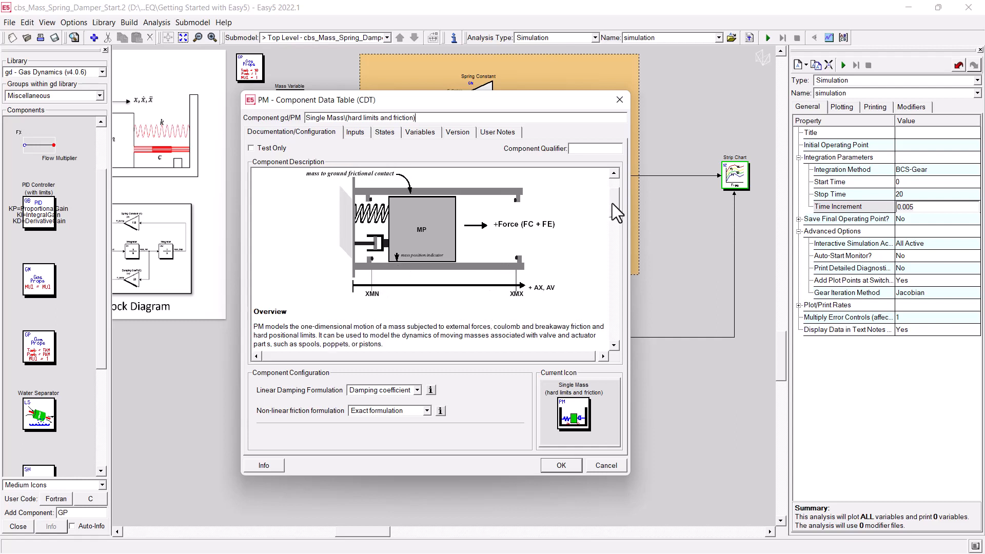
scroll(611, 204, "up", 1)
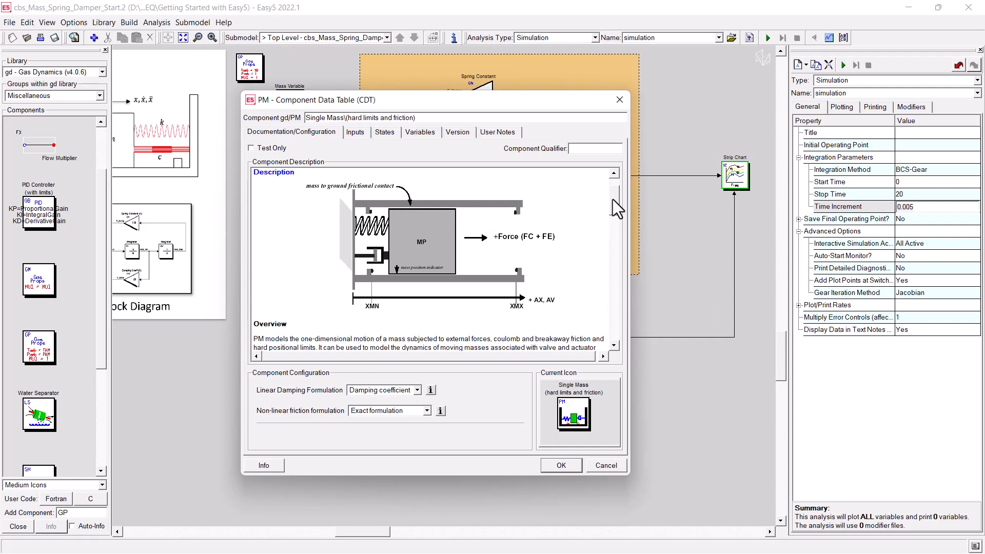
left_click_drag(612, 199, 614, 200)
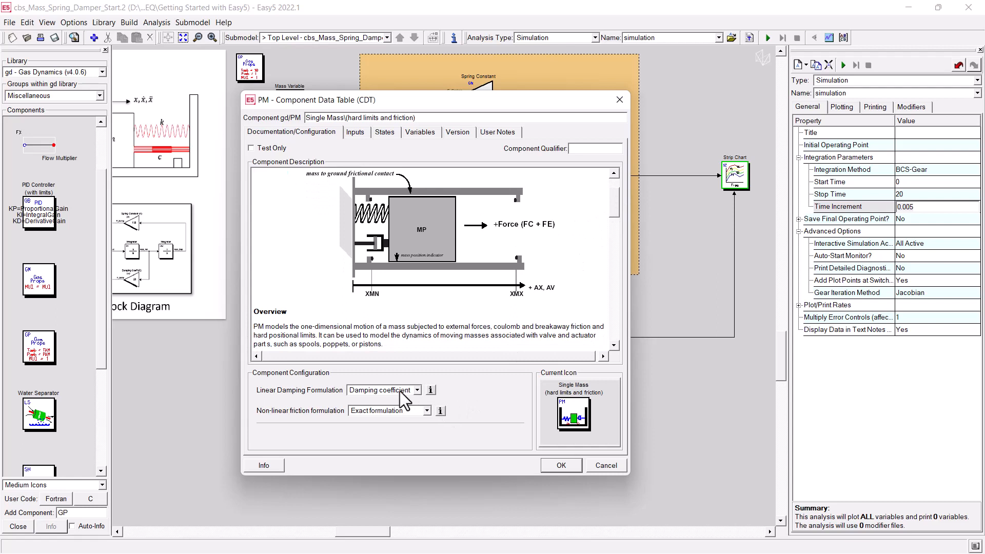
Step: Choose Damping coefficient as the Single Mass linear damping formulation and Exact formulation for its non-linear friction
left_click(417, 390)
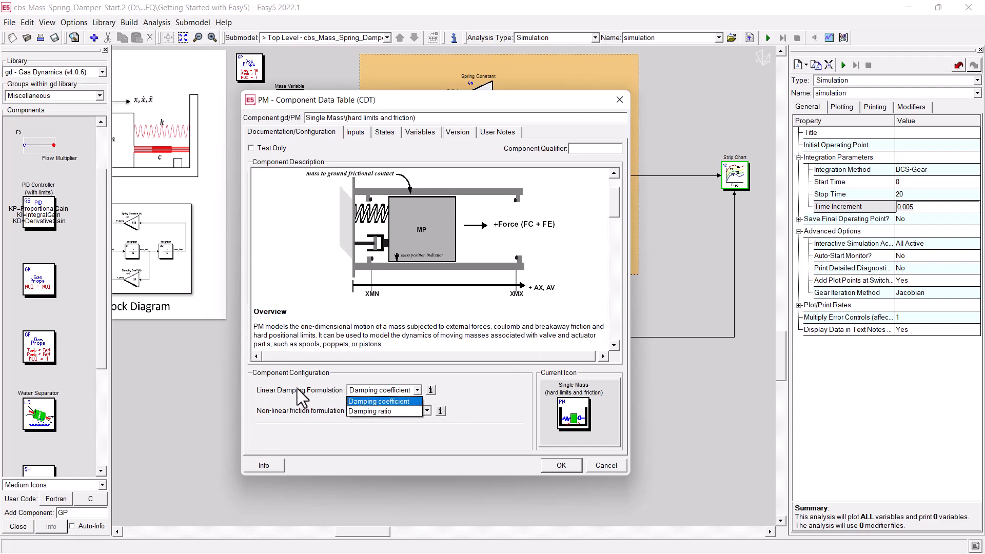
left_click(384, 402)
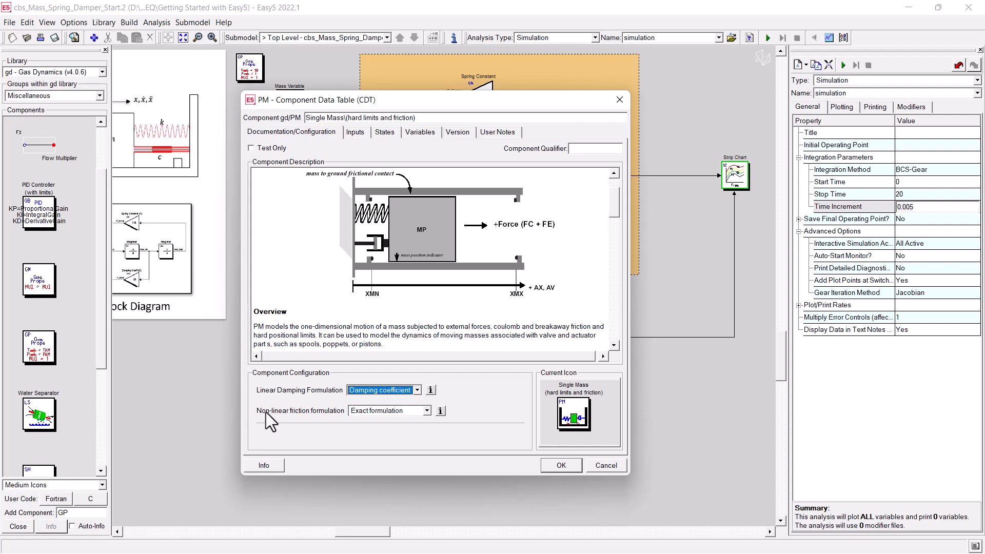
left_click(426, 411)
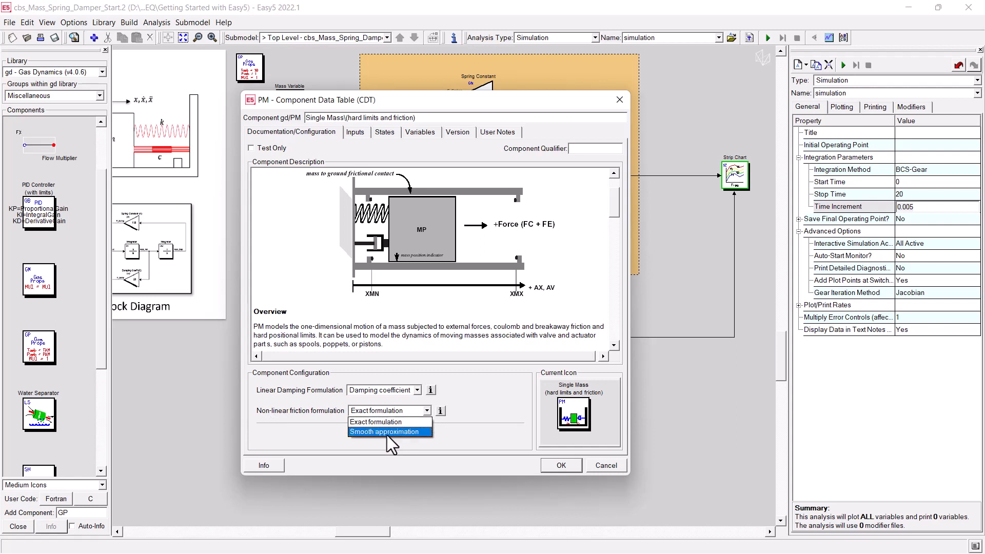
left_click(370, 422)
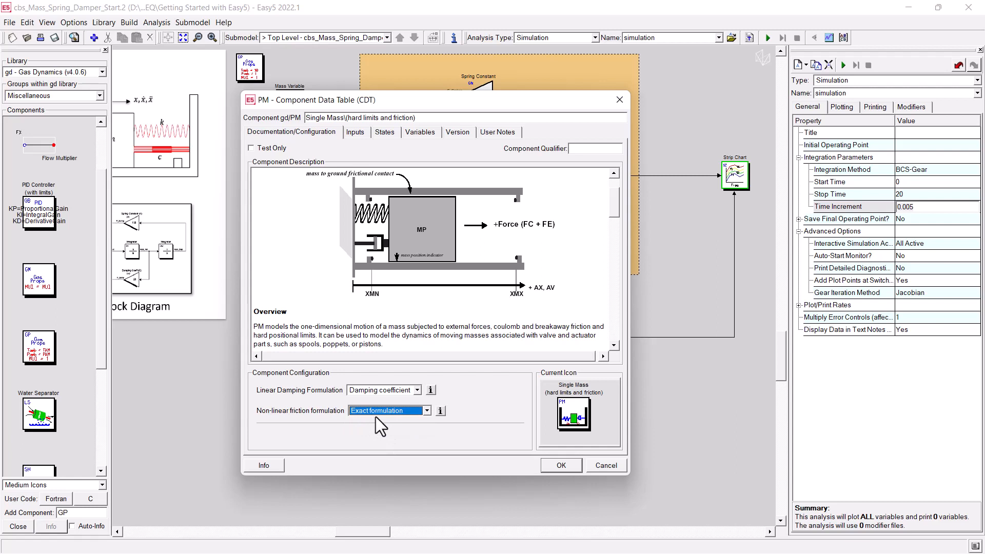
left_click(355, 132)
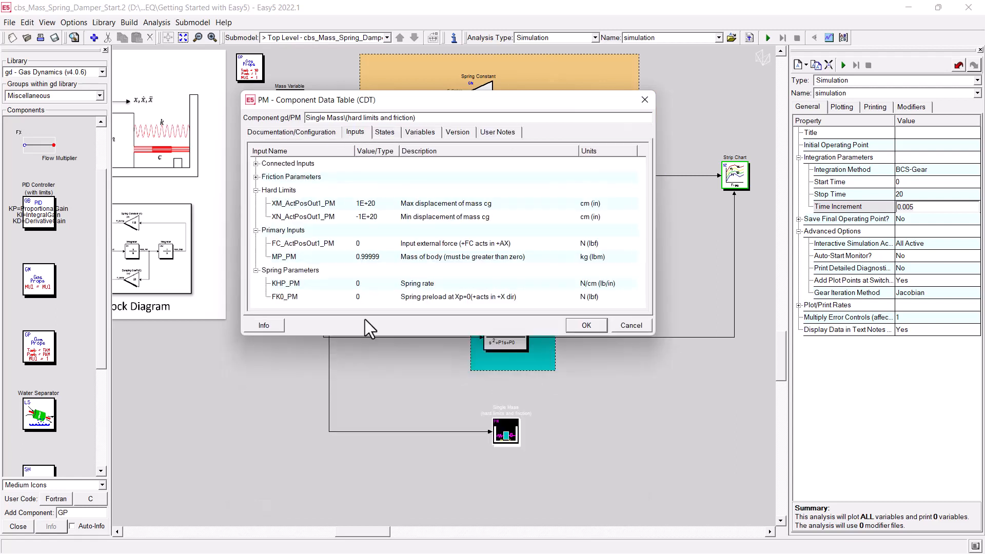
left_click_drag(321, 336, 325, 399)
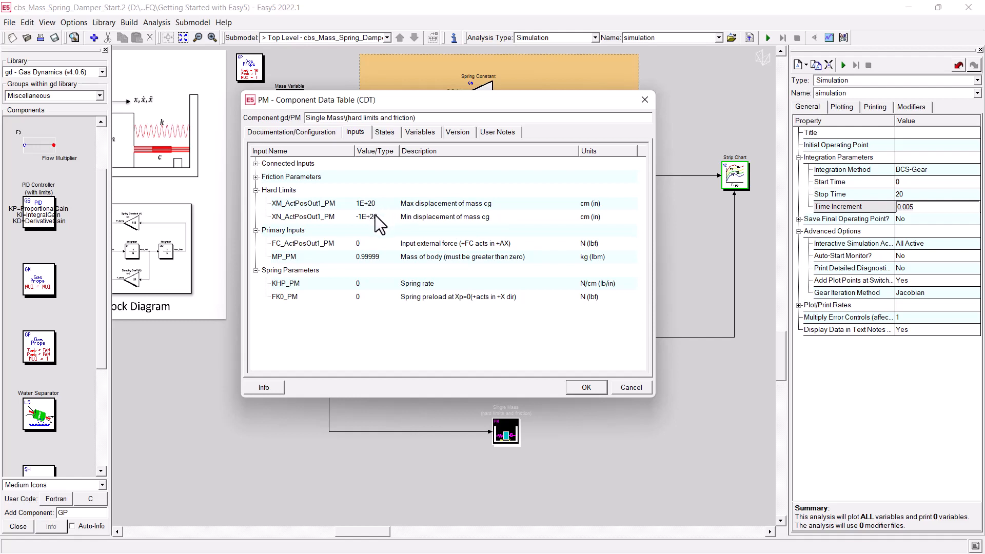
double_click(380, 257)
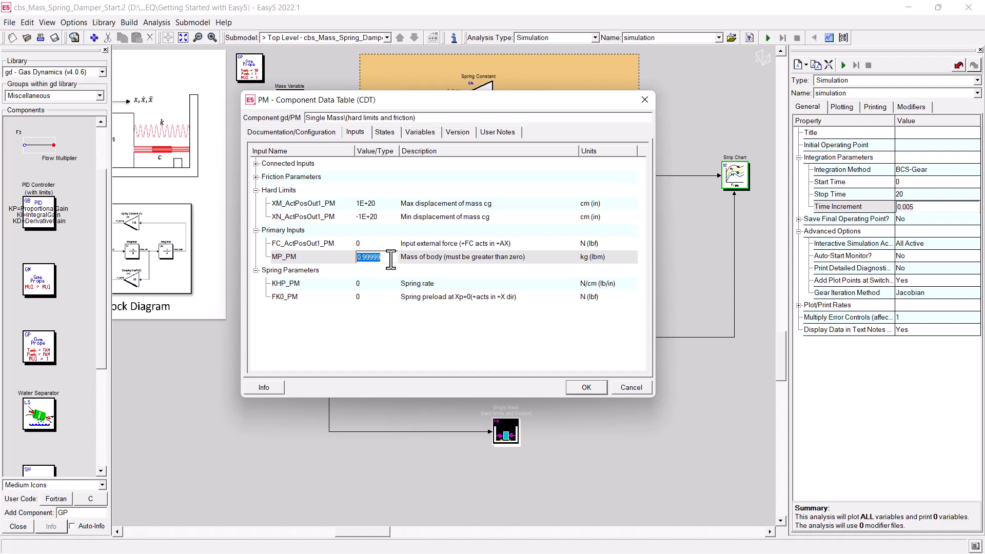
type("=@MASS")
key("Return")
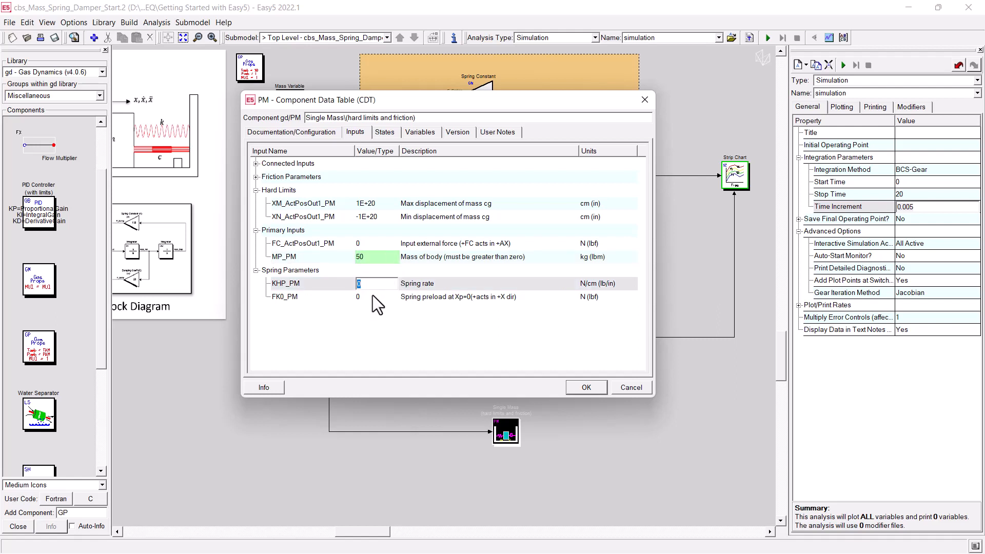
Step: Set the Single Mass spring rate KHP_PM to 1.5 N/cm and the linear damping coefficient CHP_PM to 0.2 N-sec/cm
left_click(256, 177)
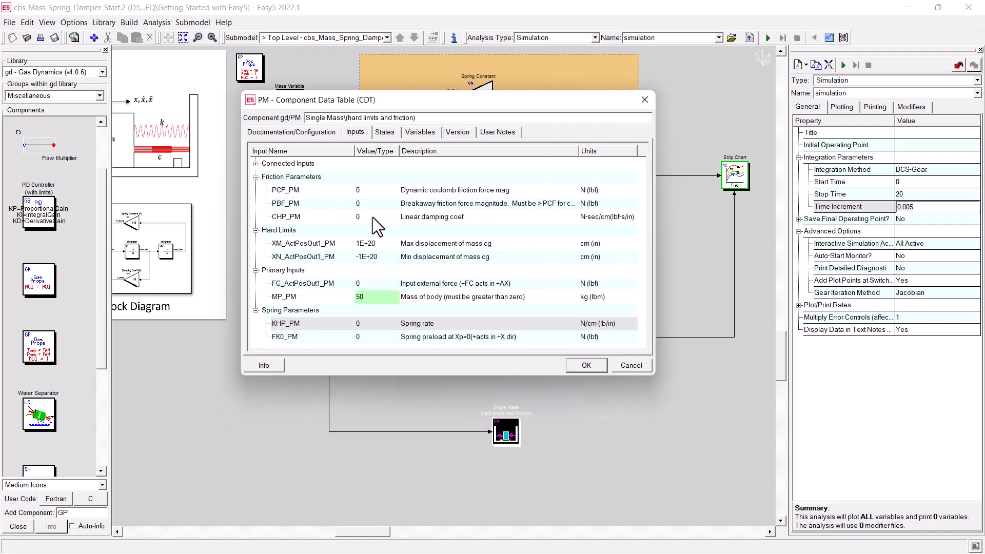
left_click_drag(402, 376, 403, 411)
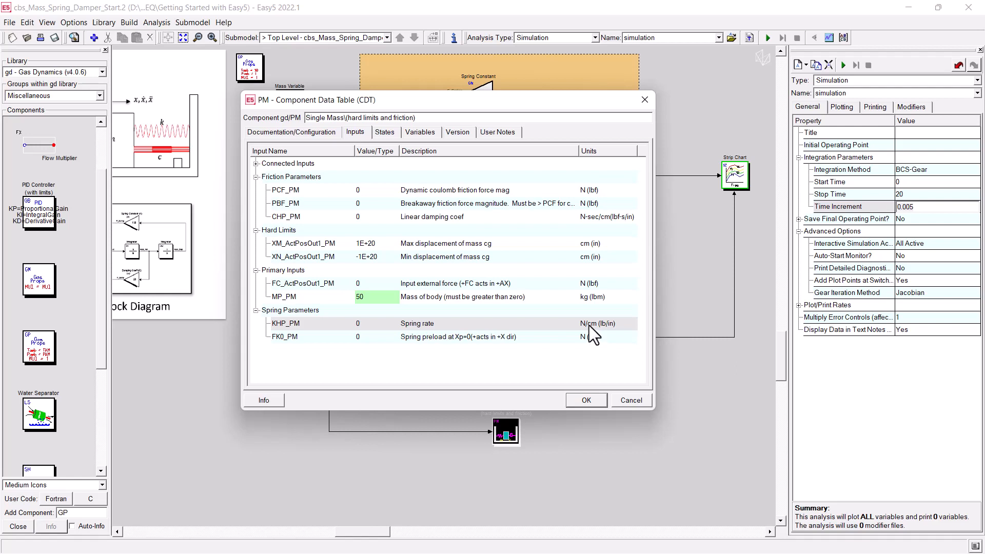
left_click(364, 325)
left_click(366, 215)
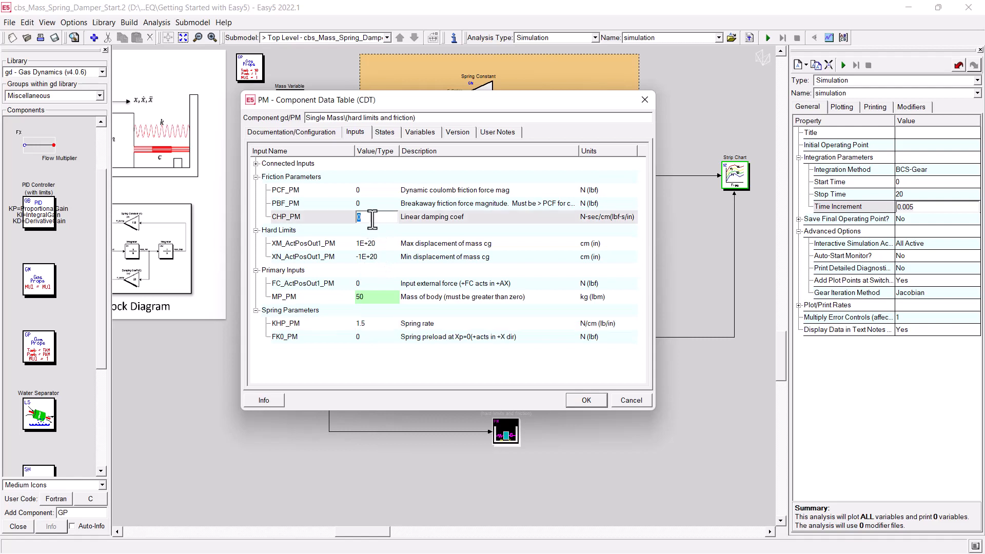
type("0.2")
left_click_drag(461, 96, 503, 84)
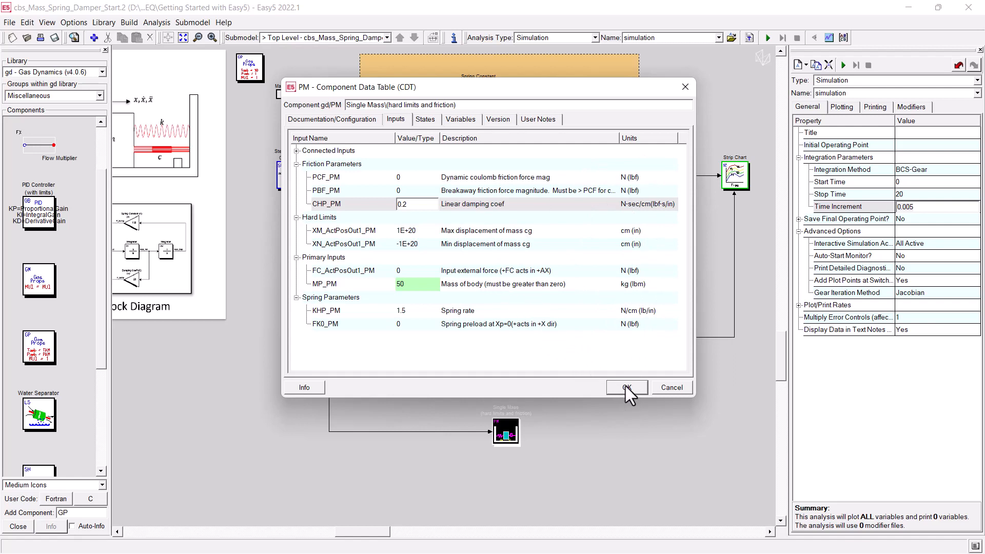
Step: Rename the Single Mass displacement variable AX_ActPosOut1_PM as E5_Mass_Disp and accept the component's data
left_click(426, 118)
left_click(458, 119)
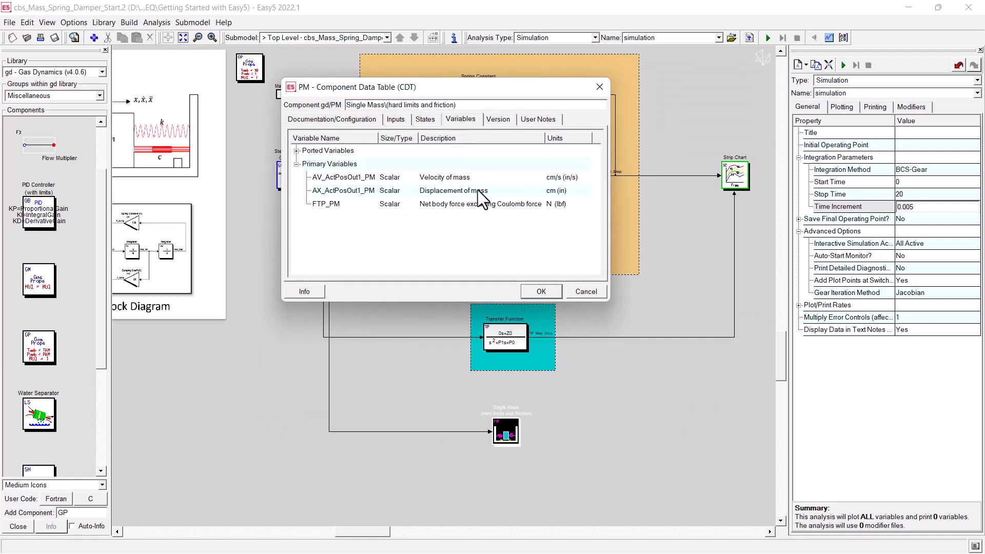
left_click(345, 190)
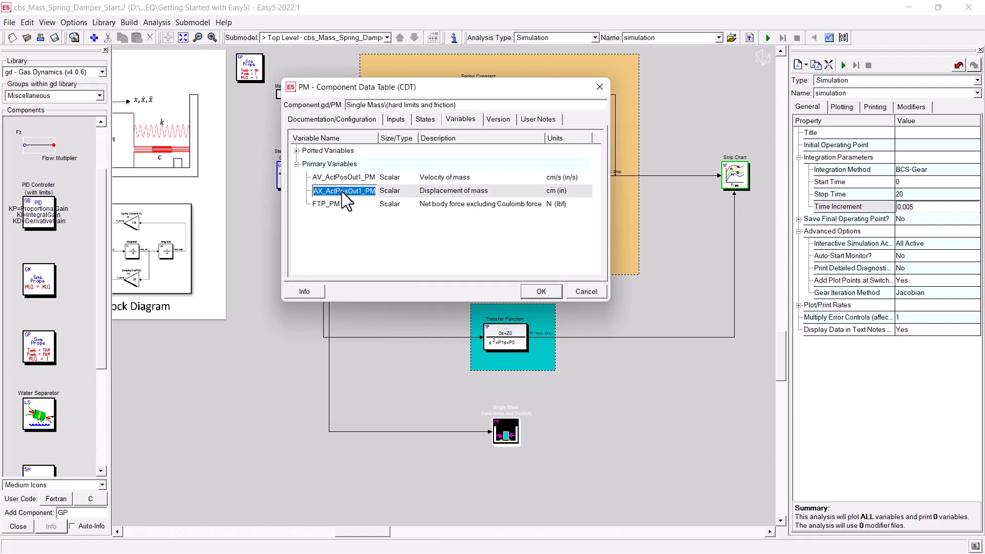
type("E")
type("5_Disp")
type("Mass_Dis")
type("p")
left_click(540, 291)
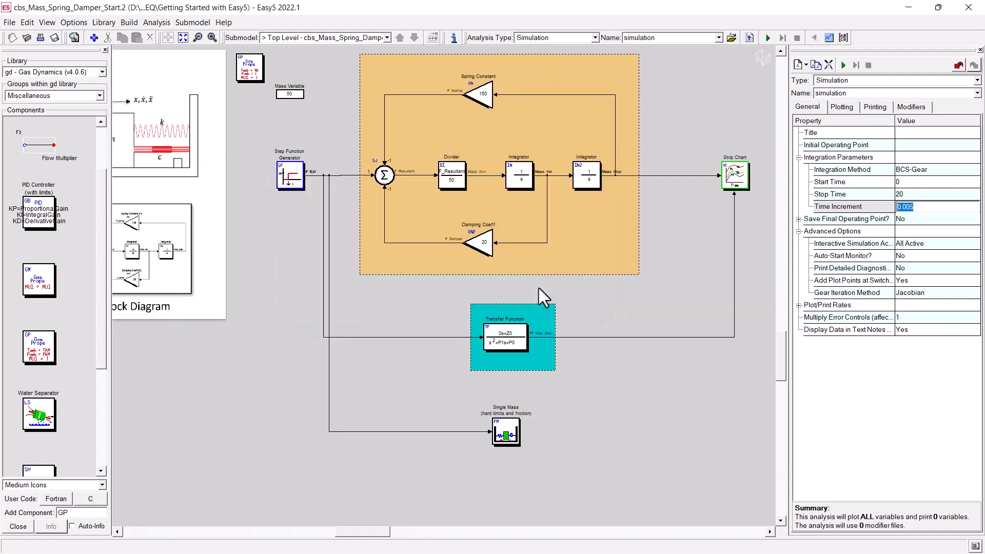
Step: Place a Units converter from the Gas Dynamics Miscellaneous group just to the right of the Single Mass component
left_click(508, 437)
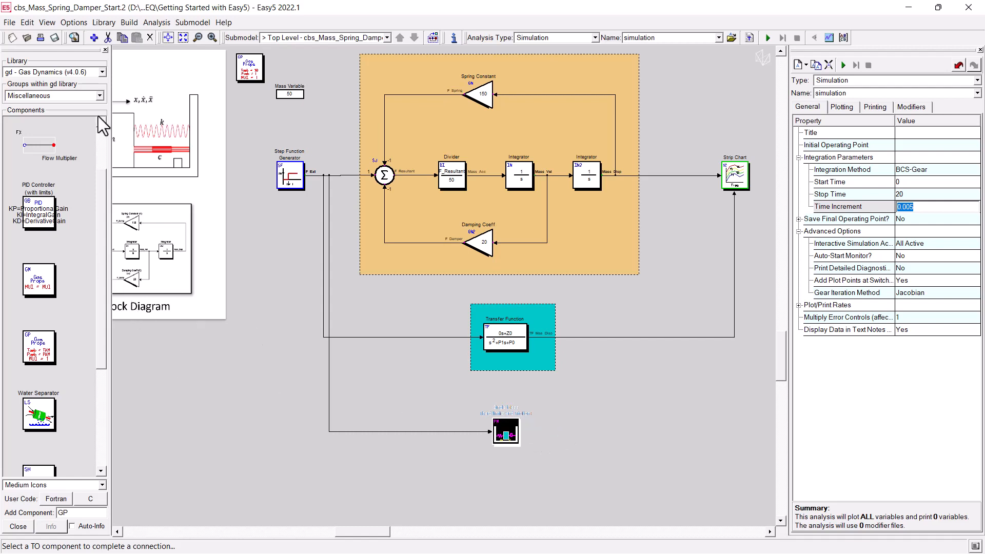
left_click_drag(102, 181, 97, 134)
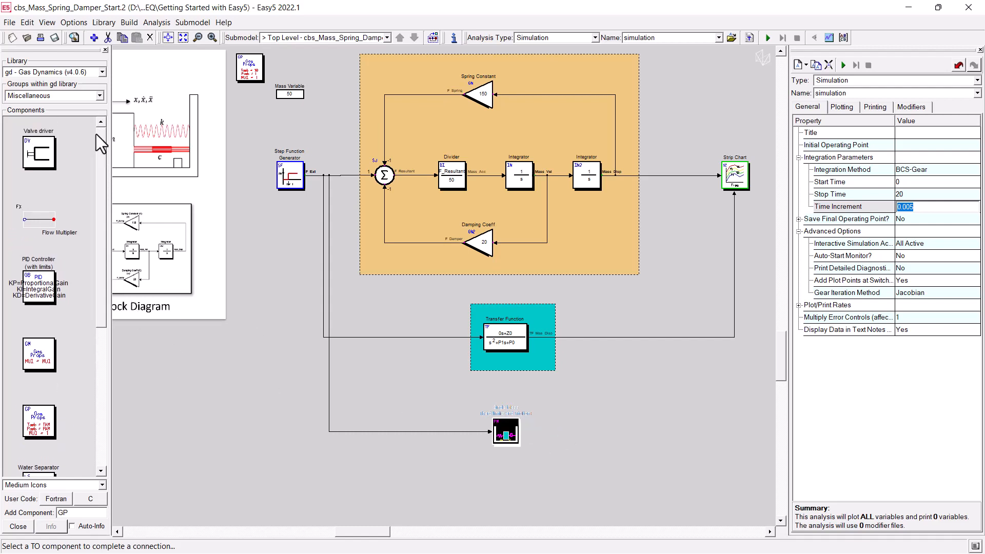
left_click(99, 96)
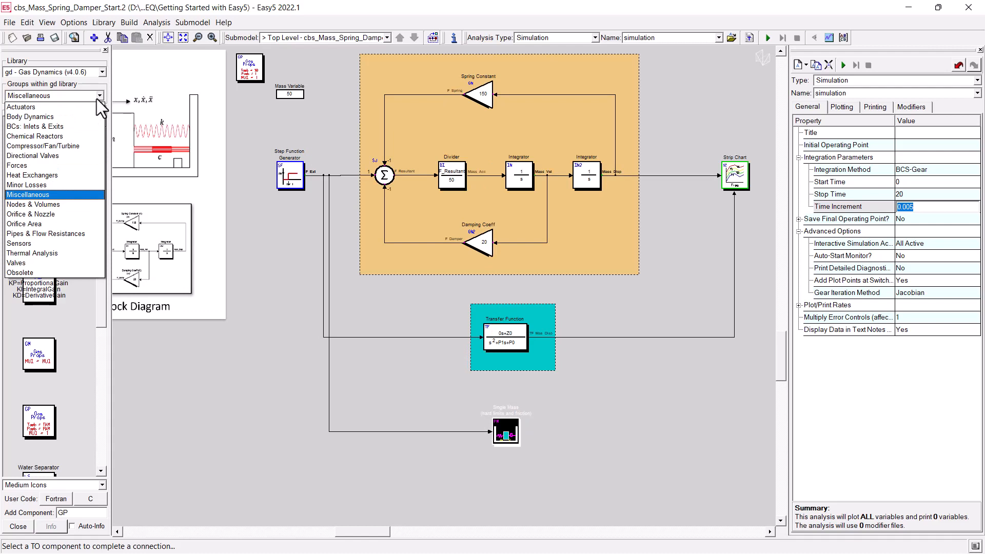
left_click(102, 194)
left_click_drag(104, 206, 103, 346)
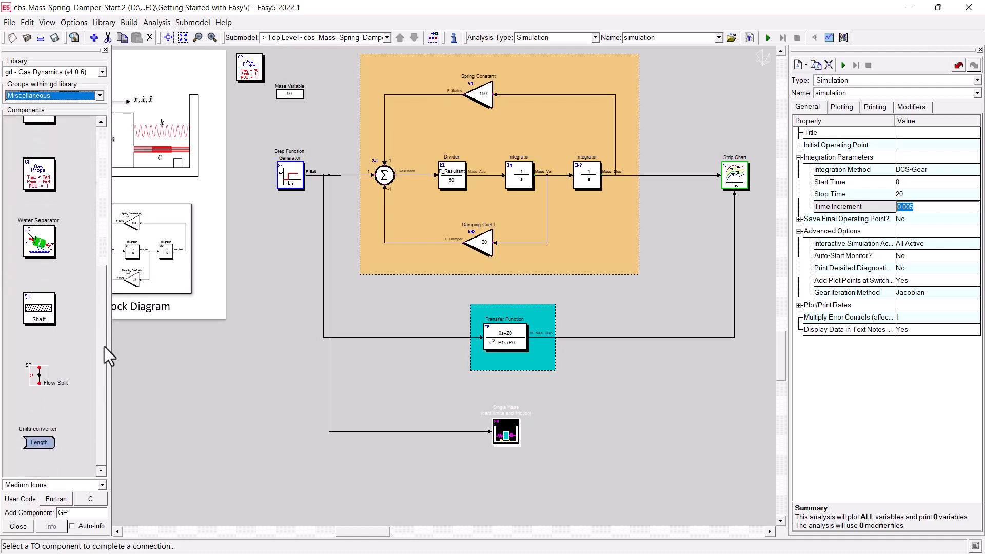
left_click(33, 441)
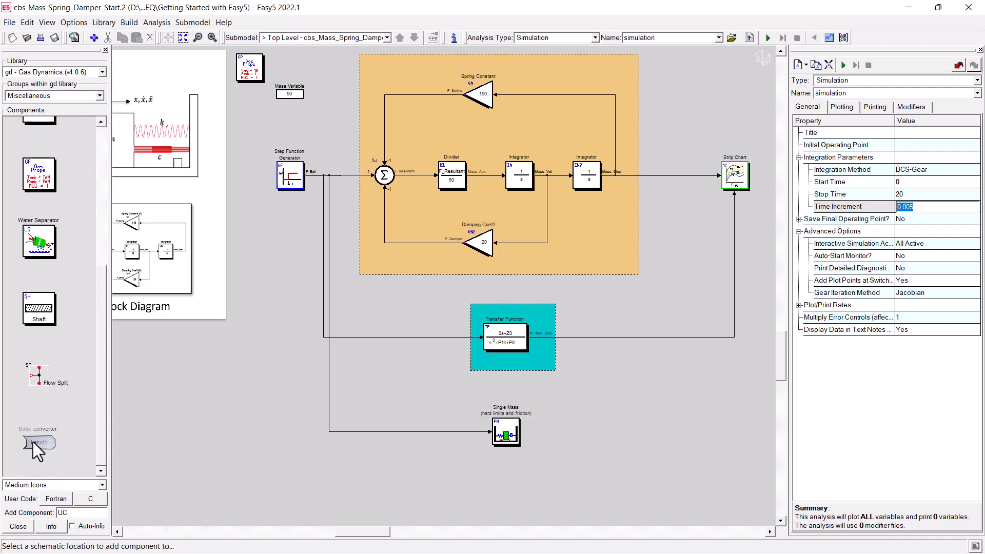
left_click(564, 435)
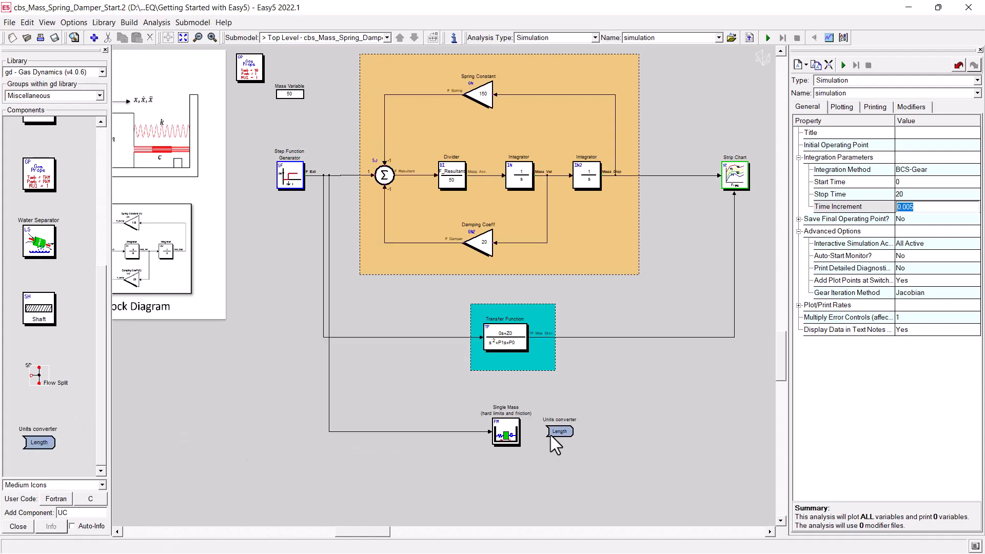
Step: Configure the Units converter to convert length to output units from GD standard, with LengthUnits_UC set to m
double_click(556, 430)
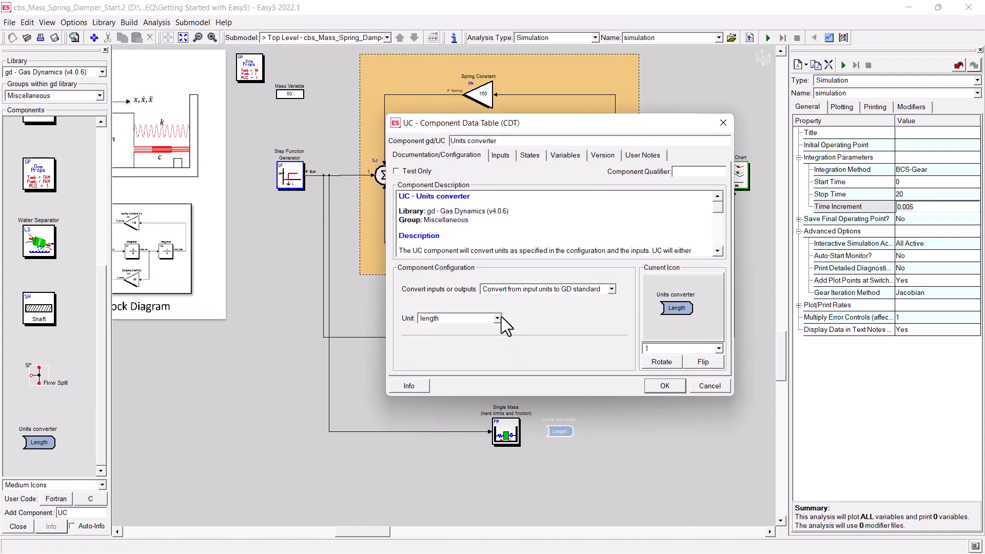
left_click(528, 291)
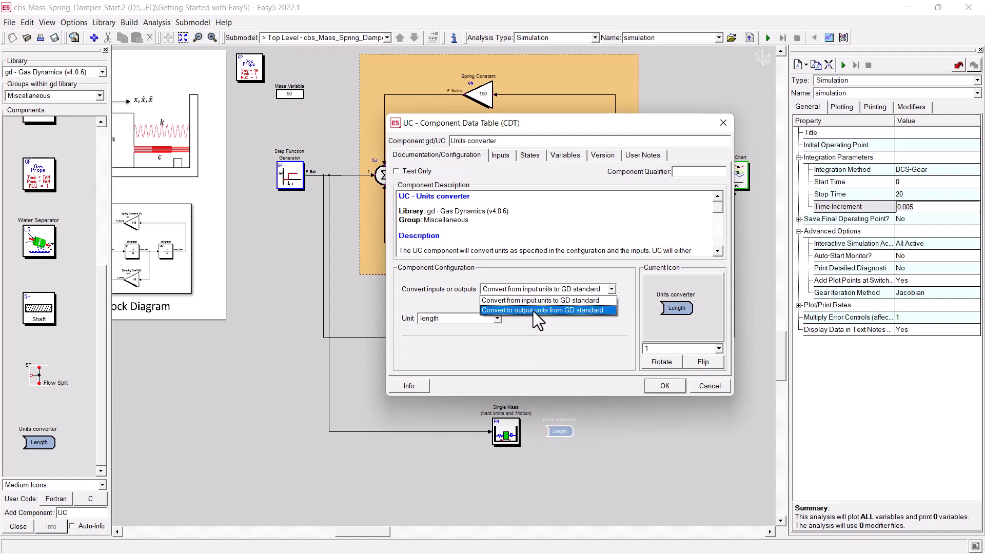
left_click(534, 311)
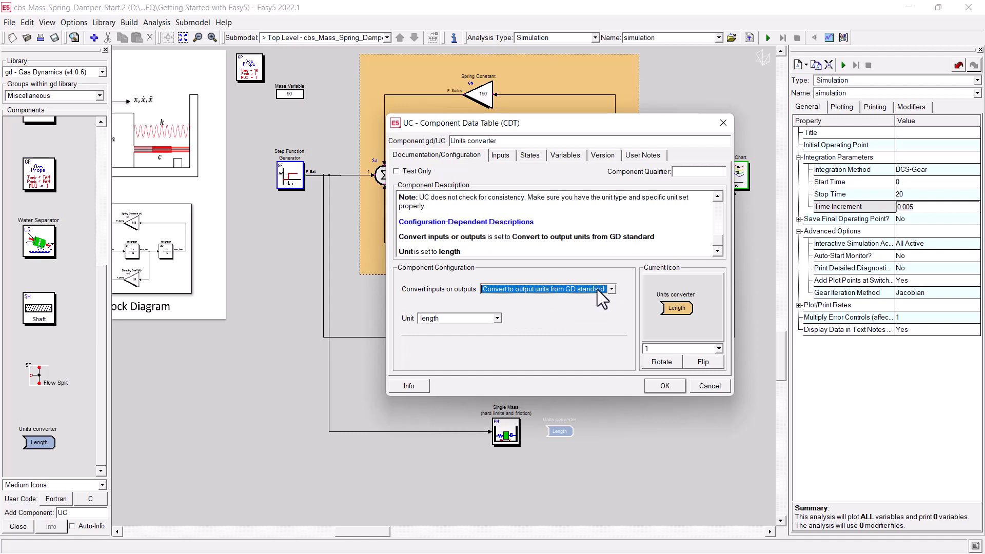
left_click(496, 319)
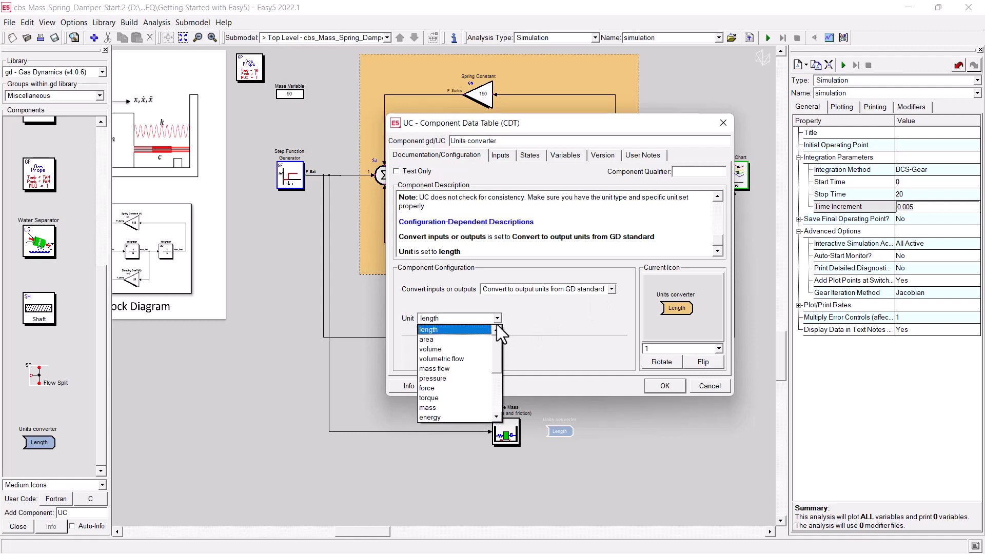
left_click(497, 318)
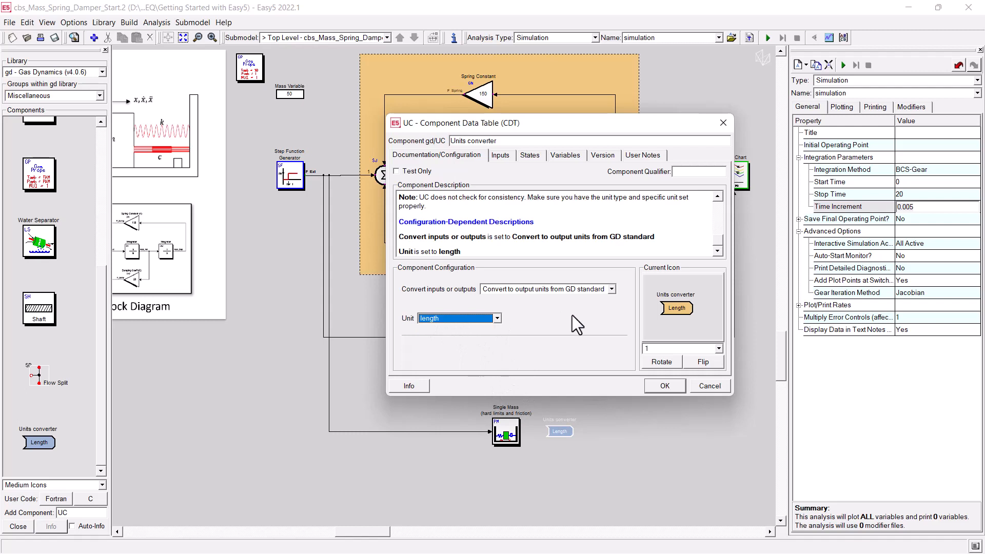
left_click(500, 155)
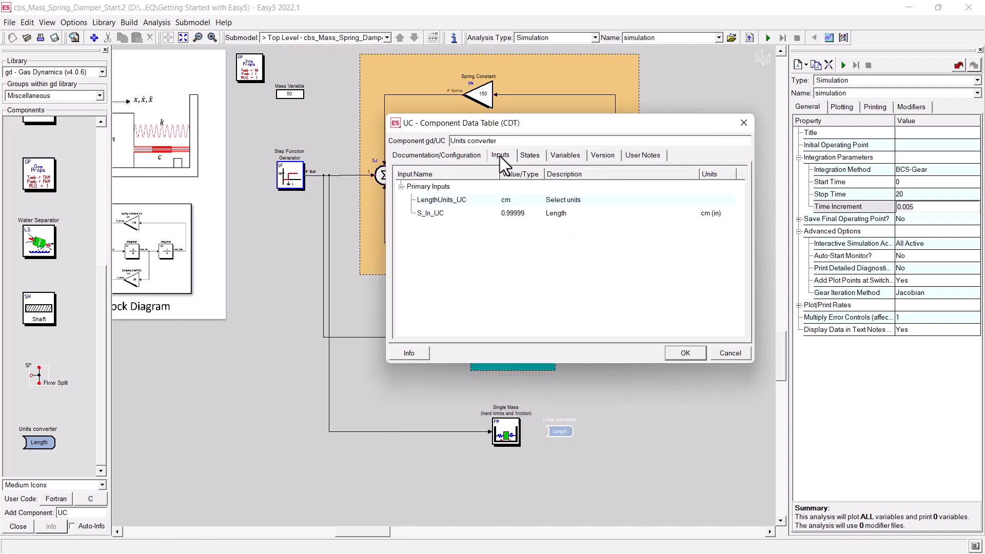
left_click(514, 201)
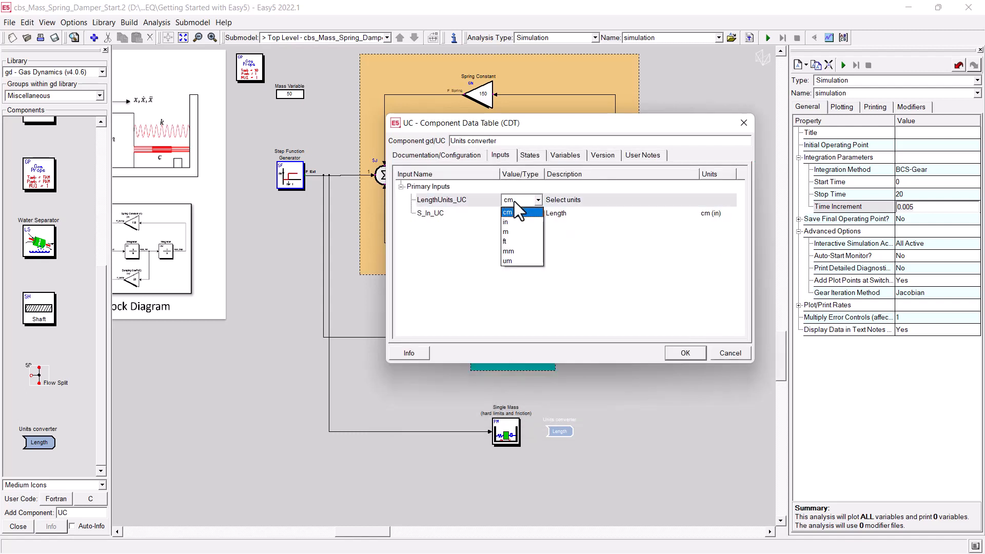
left_click(516, 233)
left_click(677, 352)
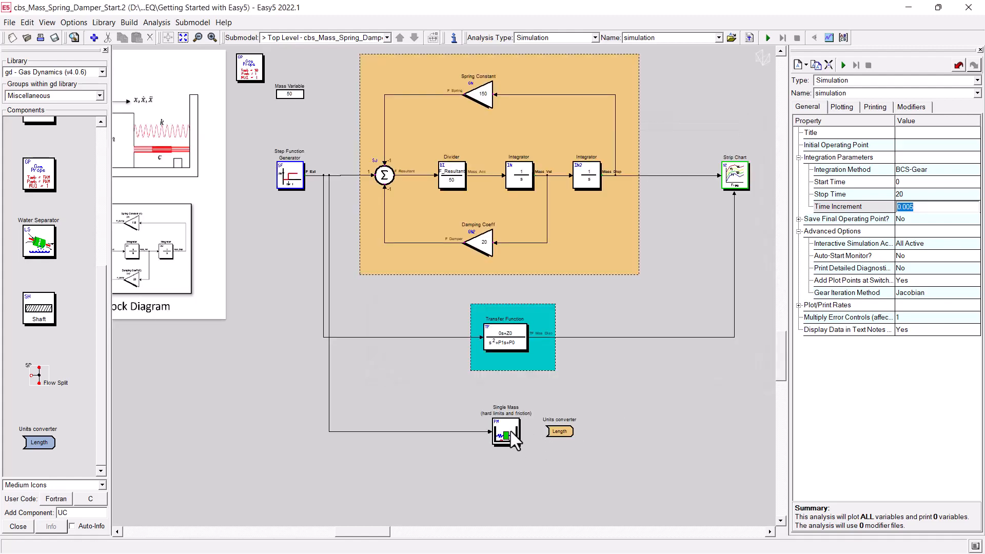
Step: Connect the Single Mass output E5_Mass_Disp to the S_In_UC input of the Units converter
left_click(515, 432)
left_click(558, 432)
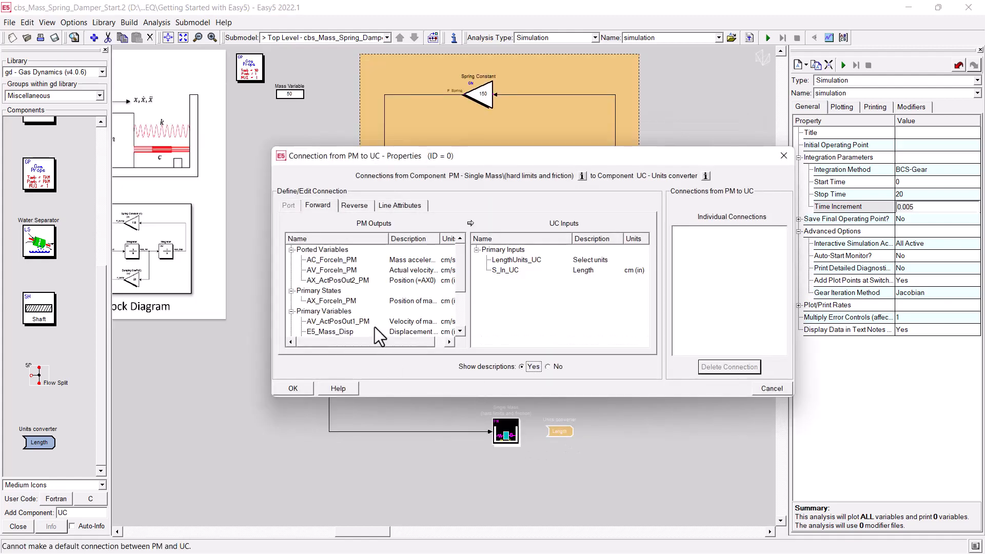
left_click_drag(463, 270, 469, 281)
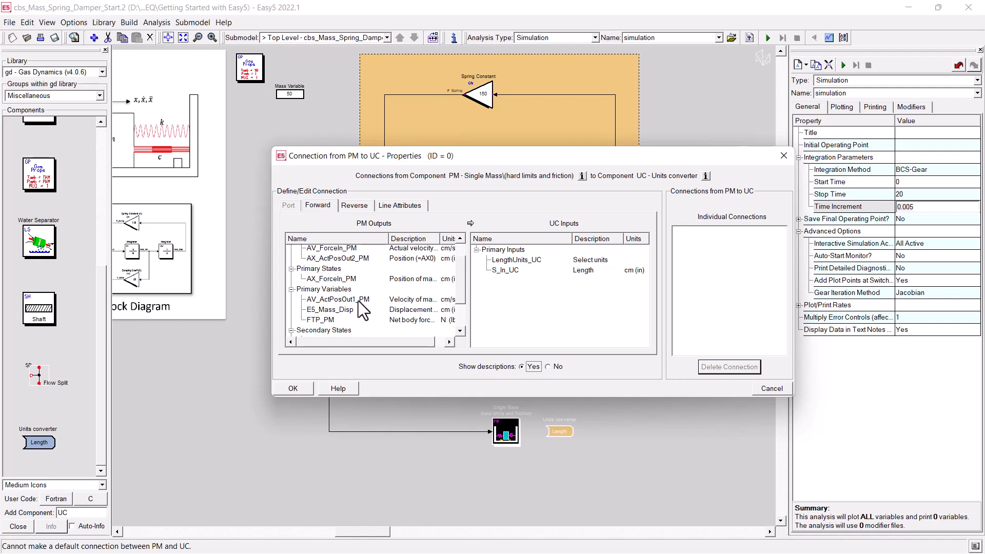
left_click(328, 310)
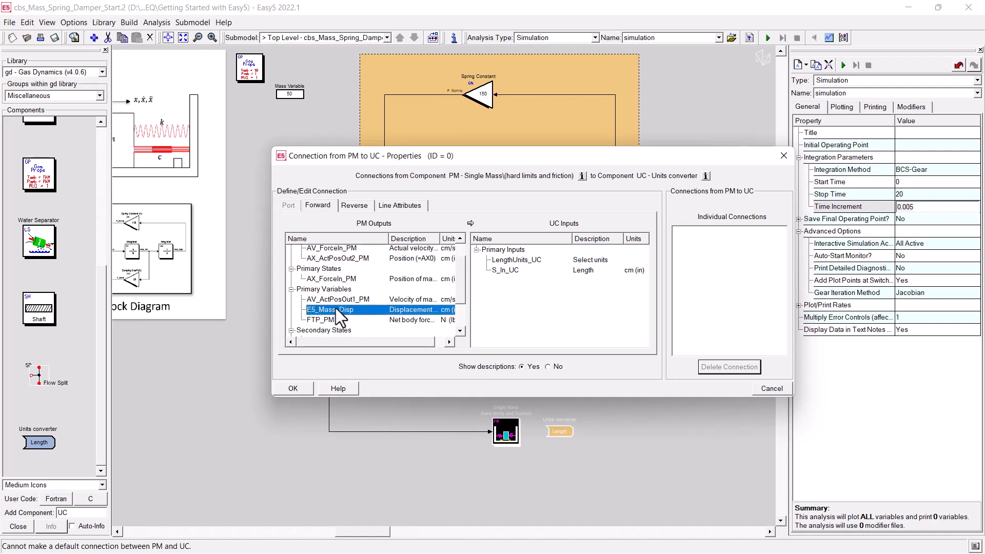
left_click(507, 271)
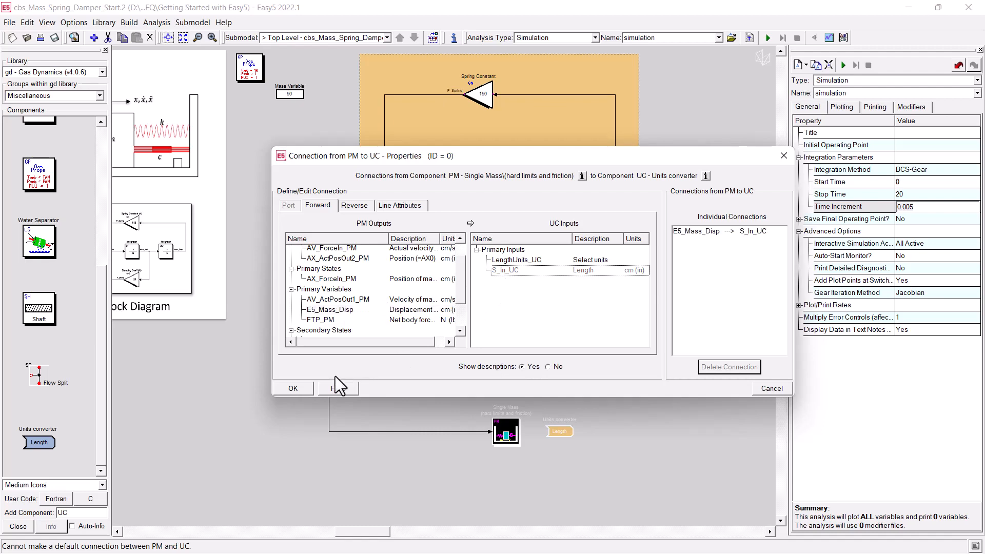
left_click(294, 389)
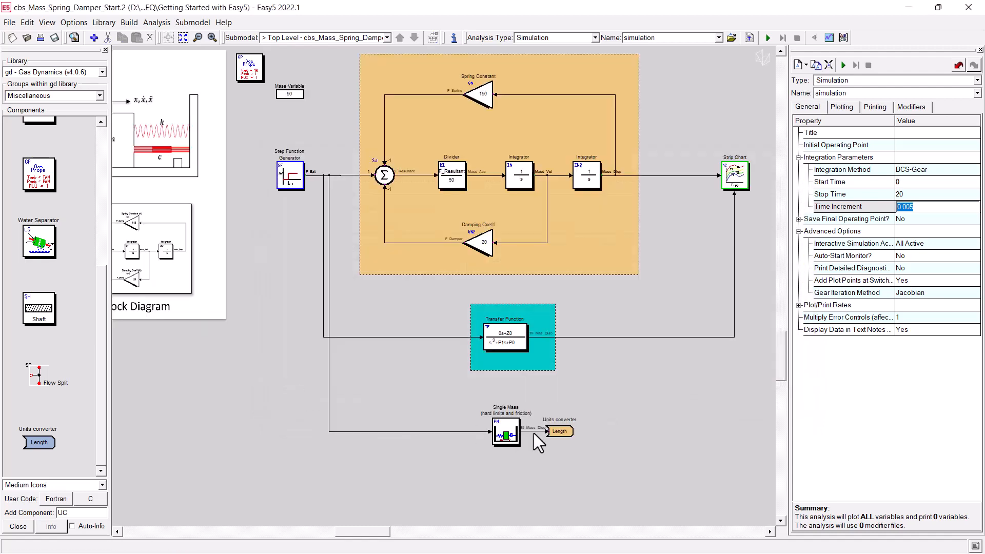
Step: Rename the Units converter's output variable S_Out_UC as E5_Mass_Disp_m
double_click(563, 432)
left_click(573, 157)
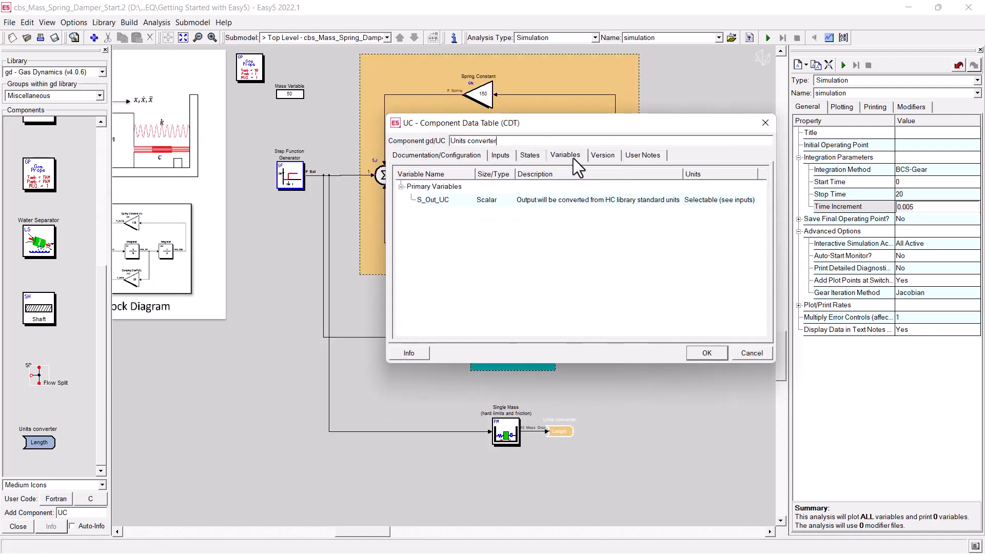
left_click(439, 200)
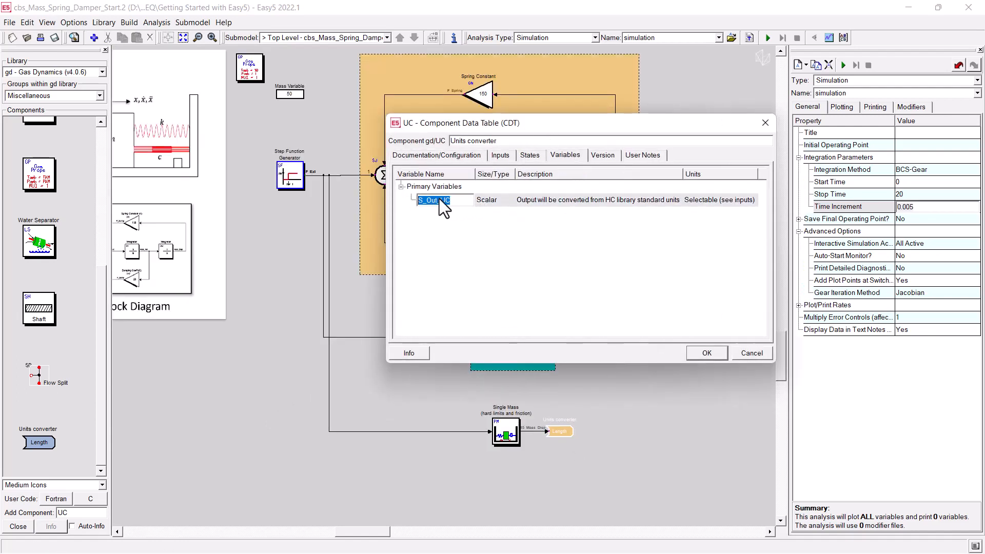
type("e5_Mass_Disp_m")
left_click(707, 354)
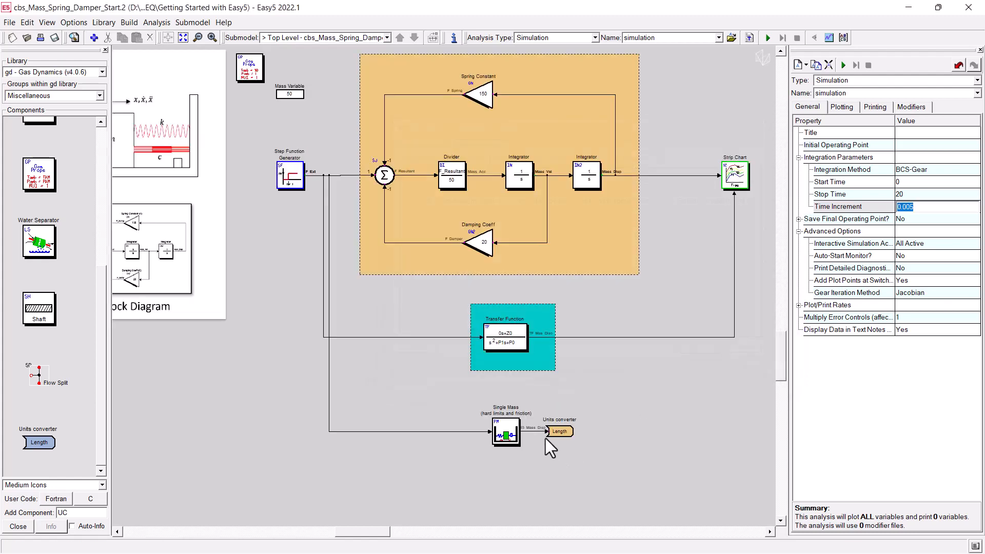
Step: Connect the Units converter's output to the Strip Chart and shift where the incoming line meets the chart's lower edge
left_click(563, 429)
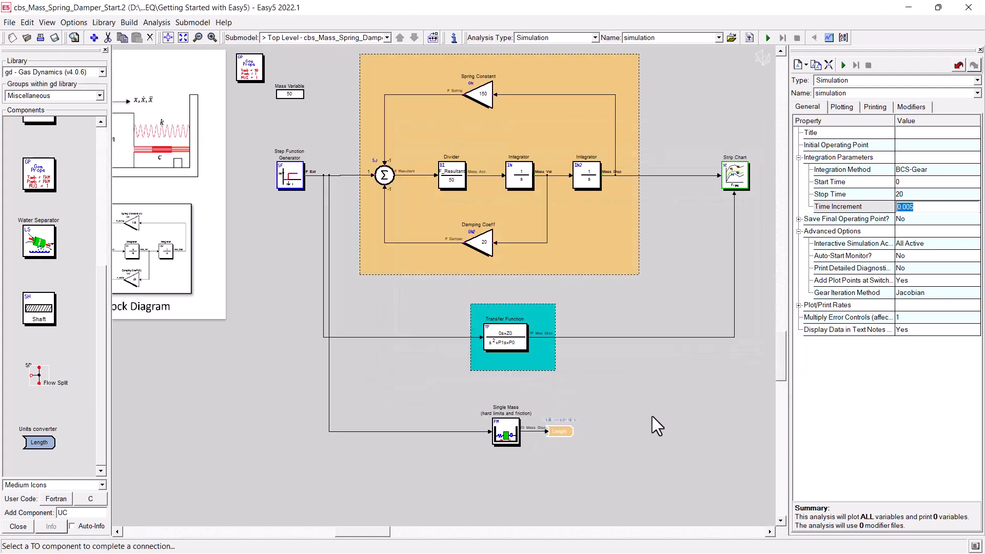
left_click(743, 191)
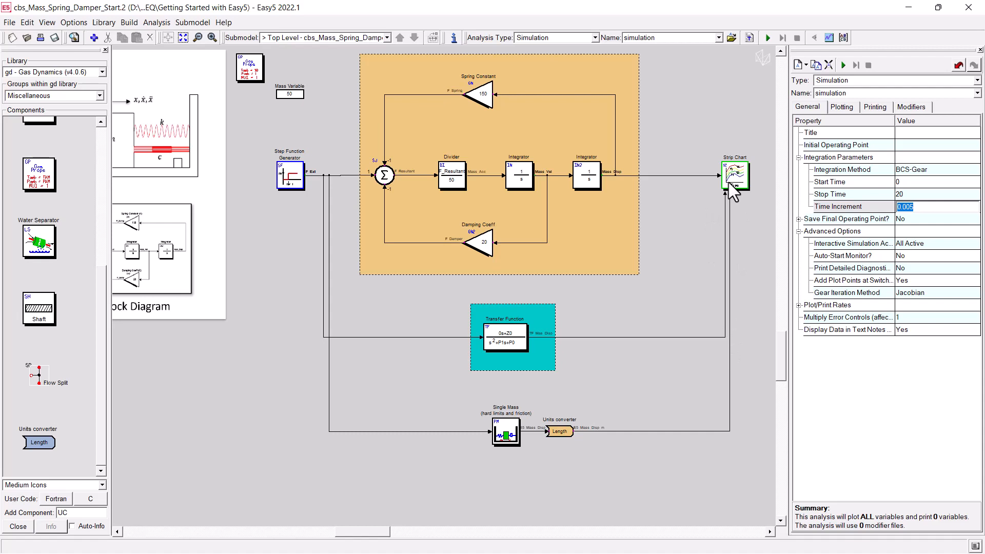
left_click_drag(728, 194, 736, 196)
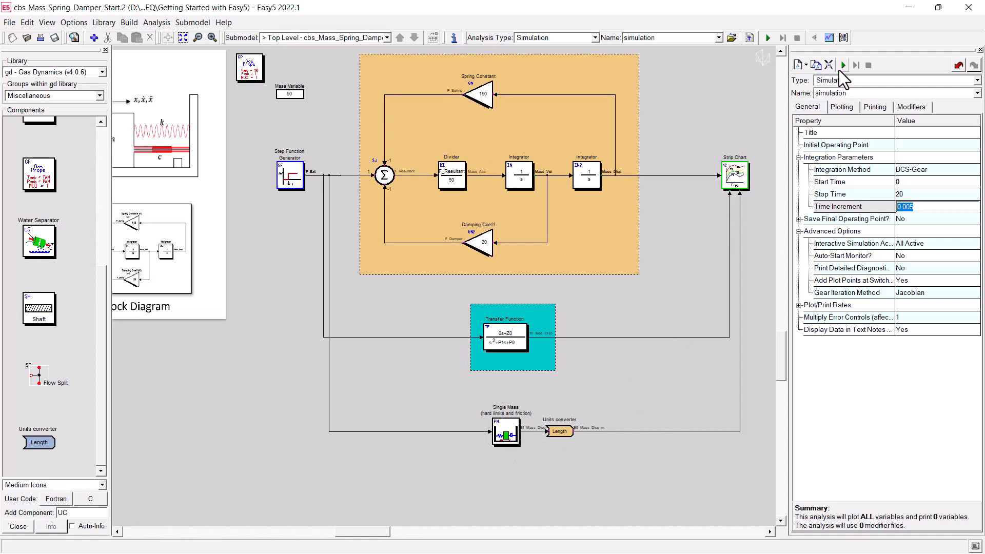
Step: Set the simulation's time increment to 0.01 and stop time to 30, and run the analysis
left_click(925, 207)
key("BackSpace")
key("BackSpace")
left_click(922, 198)
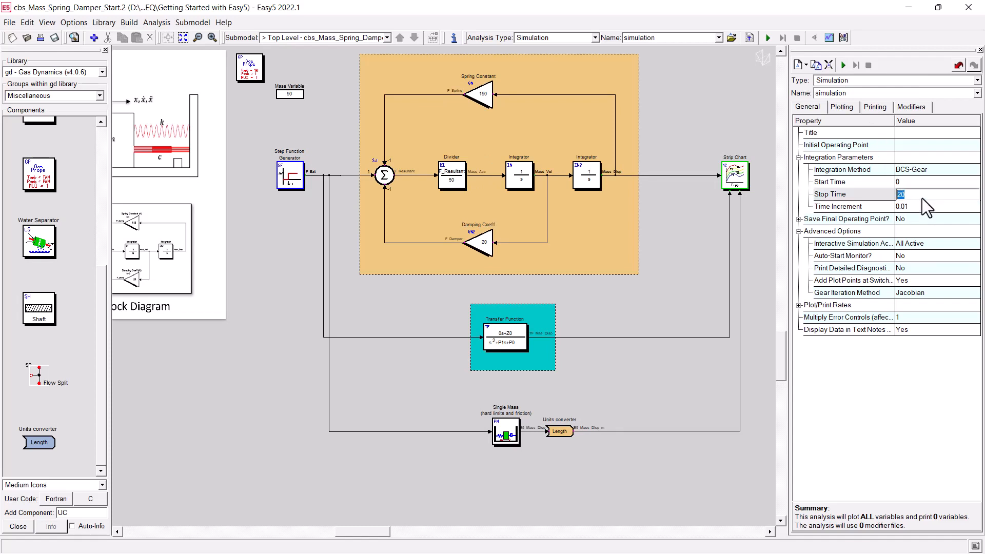
type("30")
left_click(936, 206)
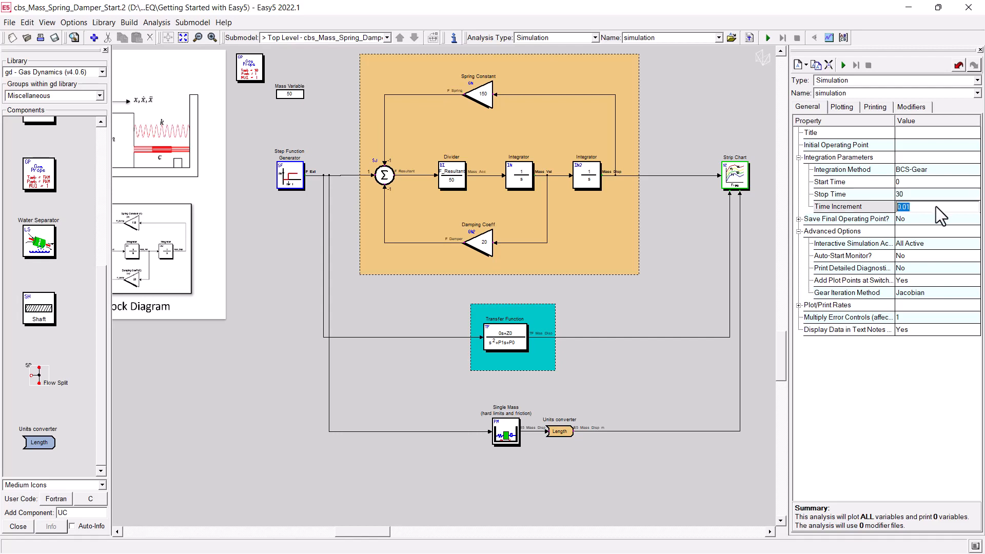
left_click(842, 67)
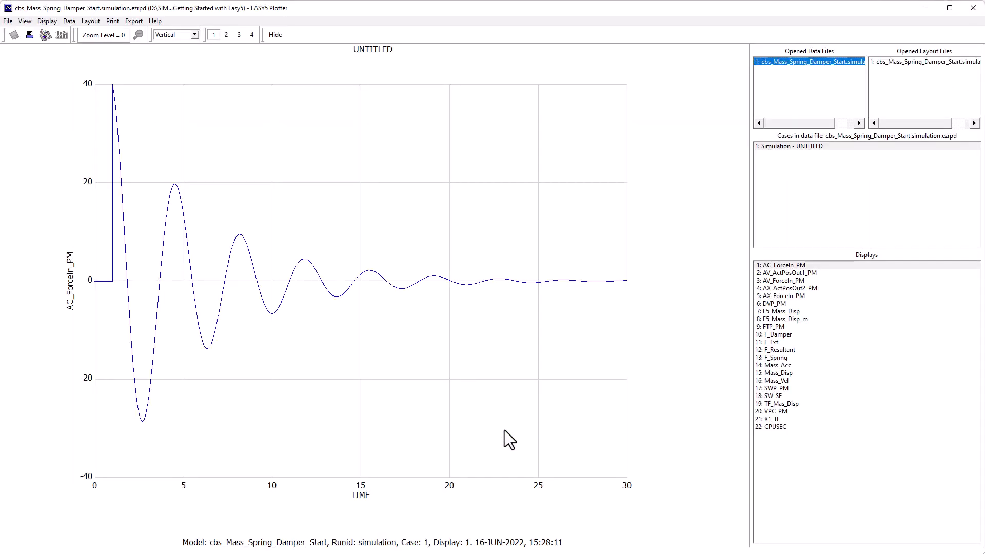
Step: Add E5_Mass_Disp_m as a new curve to the layout file's Mass_Disp, TF_Mas_Disp display
left_click(941, 62)
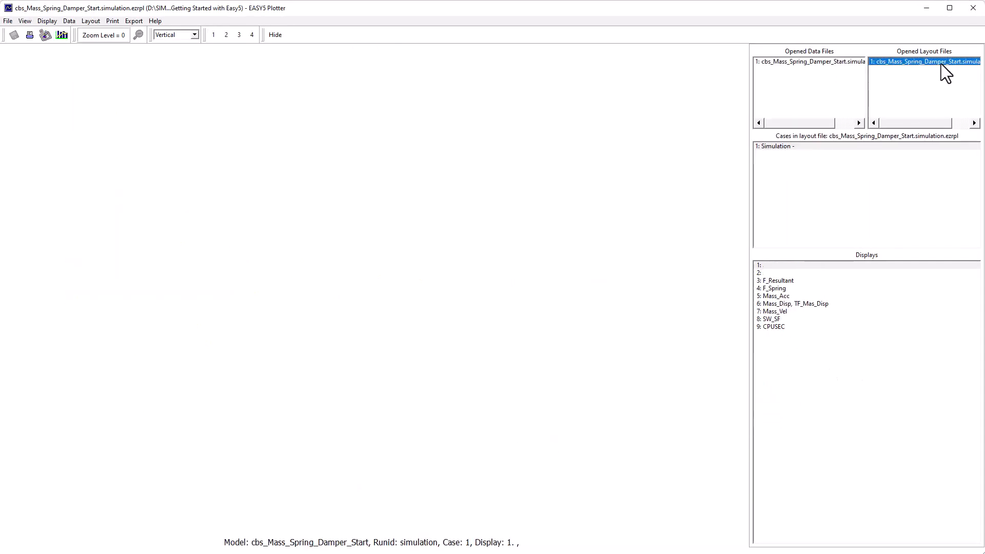
left_click(817, 304)
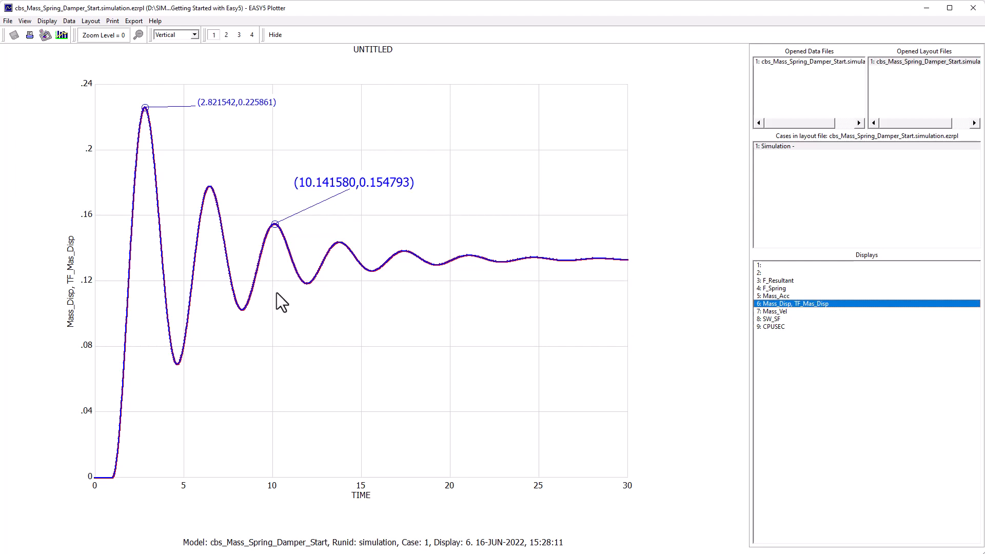
left_click(264, 310)
right_click(296, 317)
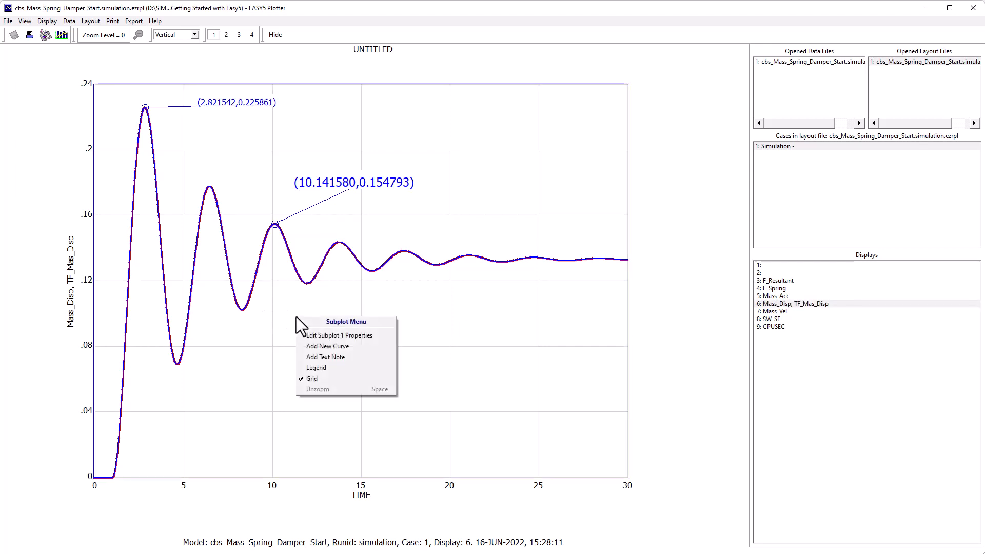
left_click(337, 346)
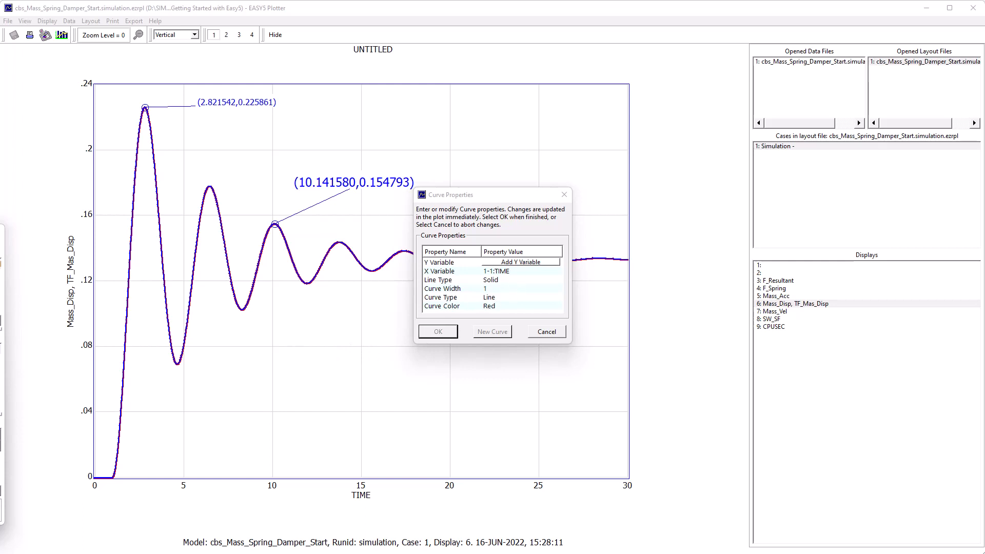
left_click(520, 262)
left_click_drag(462, 182, 630, 140)
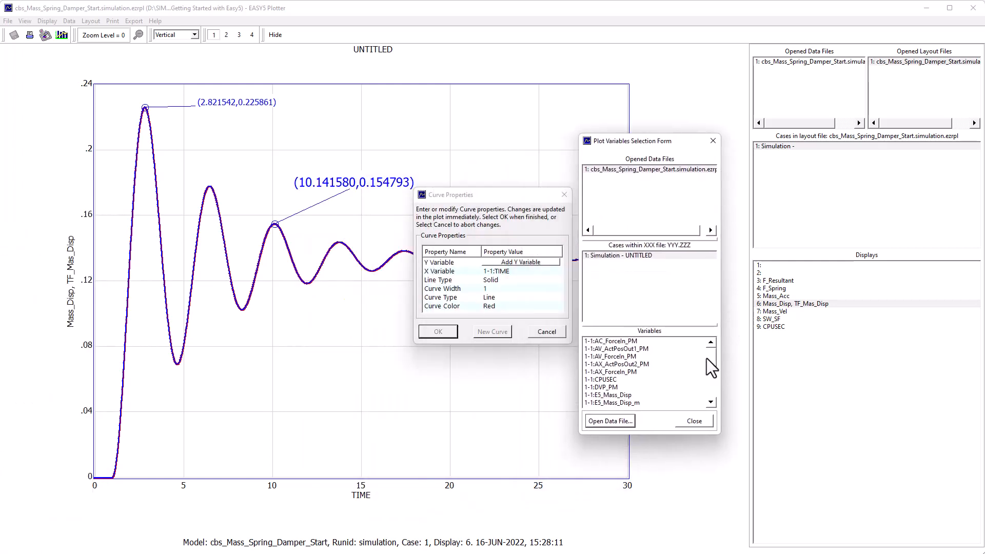
scroll(711, 367, "down", 3)
double_click(615, 349)
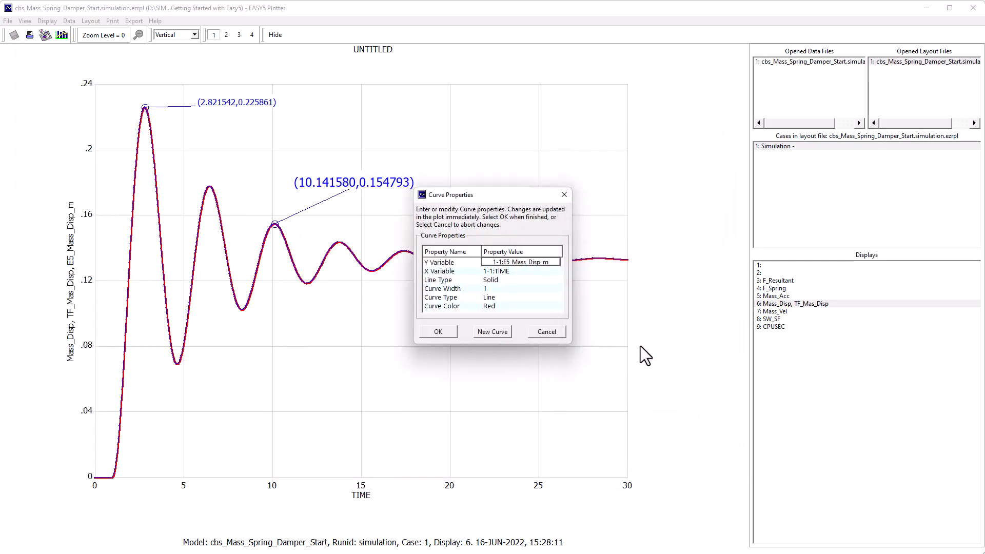
Step: Set the E5_Mass_Disp_m curve's color to Magenta
left_click(497, 307)
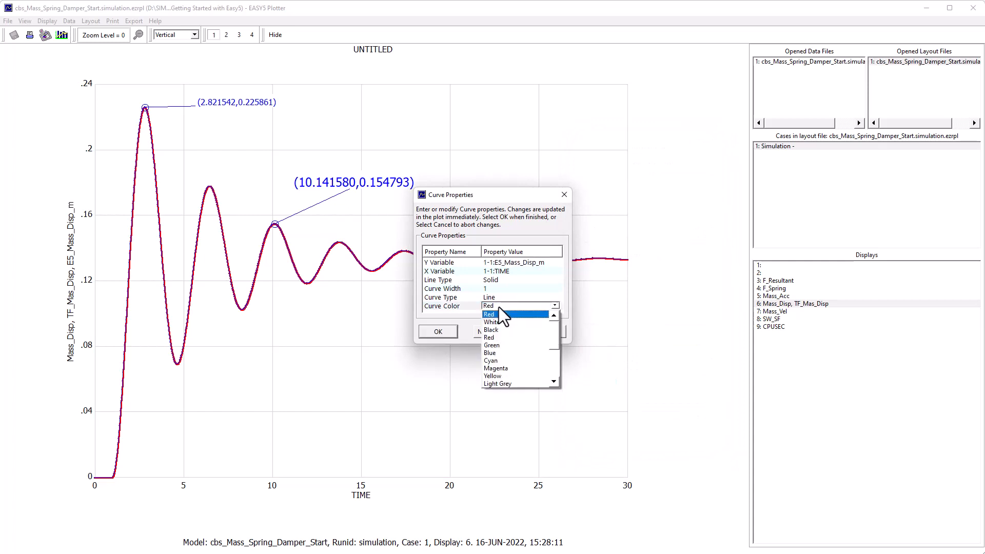
left_click(503, 369)
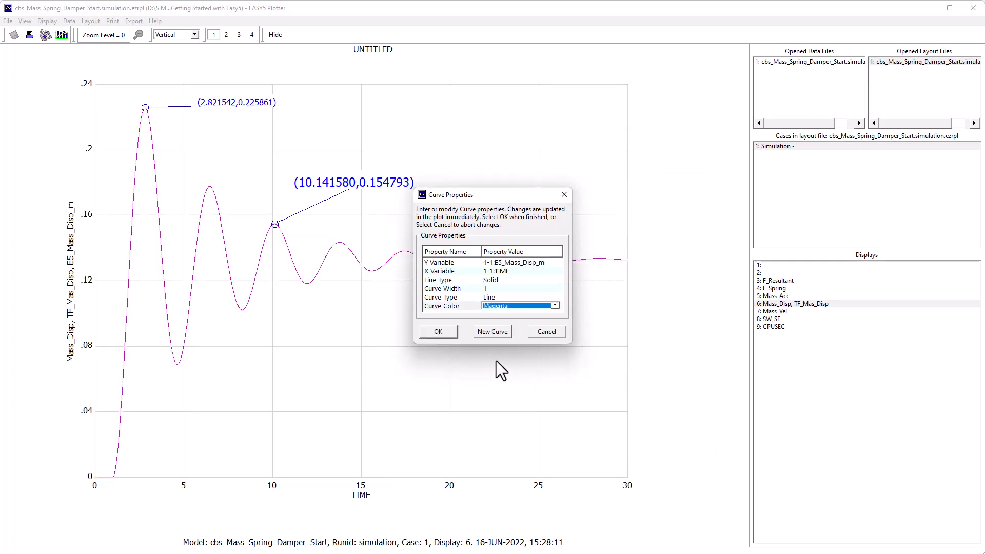
left_click(438, 331)
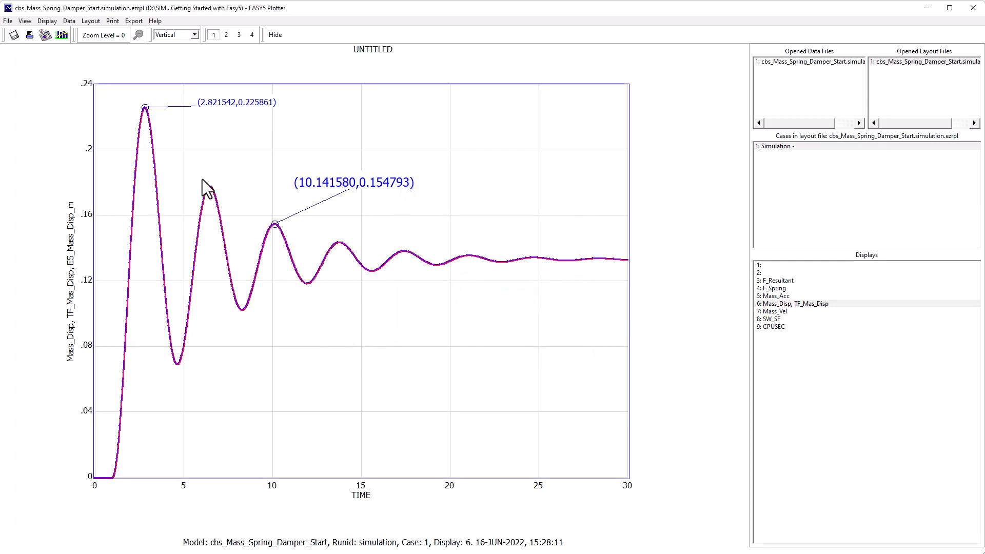
Step: Compare the three displacement curves closely at their second peak, restore the full plot range, and close the plotter
left_click_drag(202, 179, 223, 201)
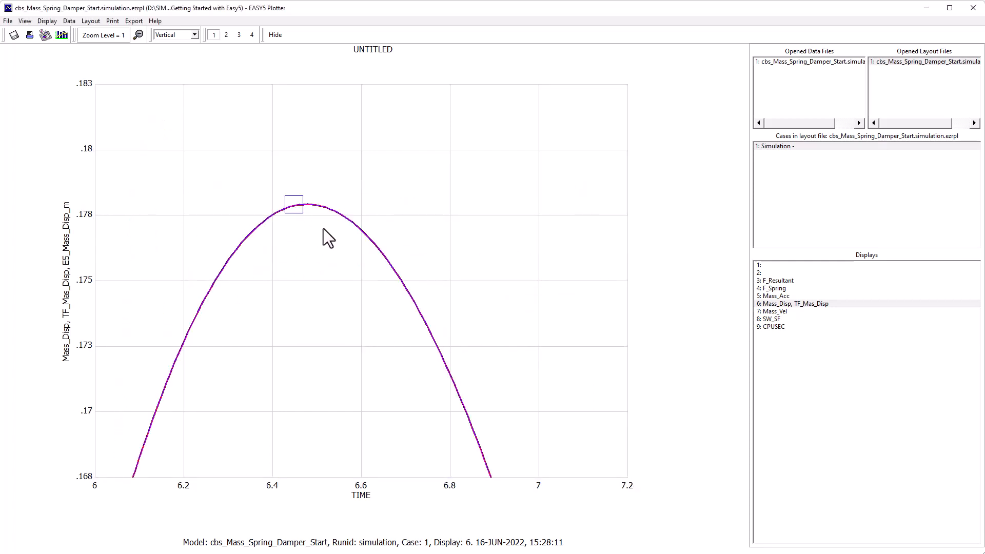
left_click_drag(323, 229, 333, 235)
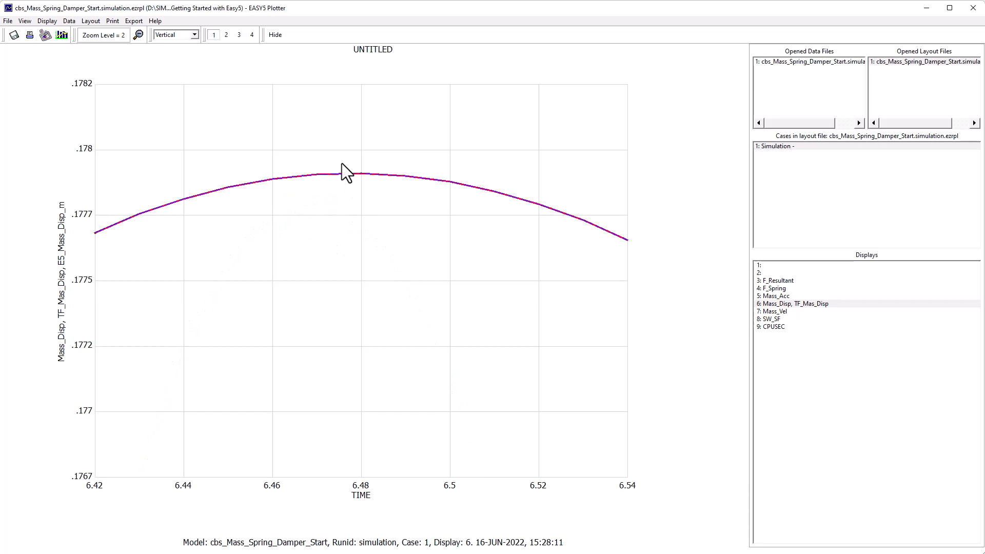
left_click(139, 33)
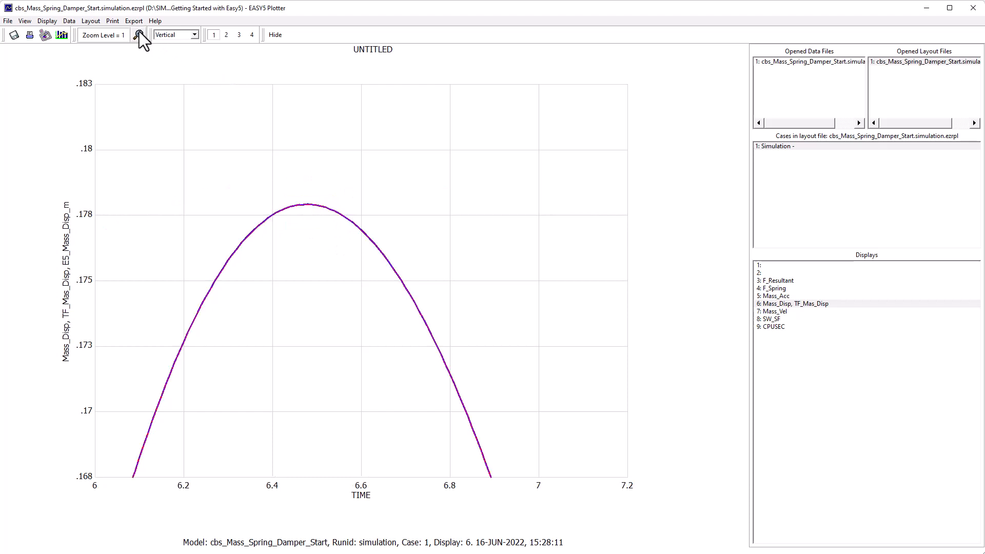
left_click(139, 35)
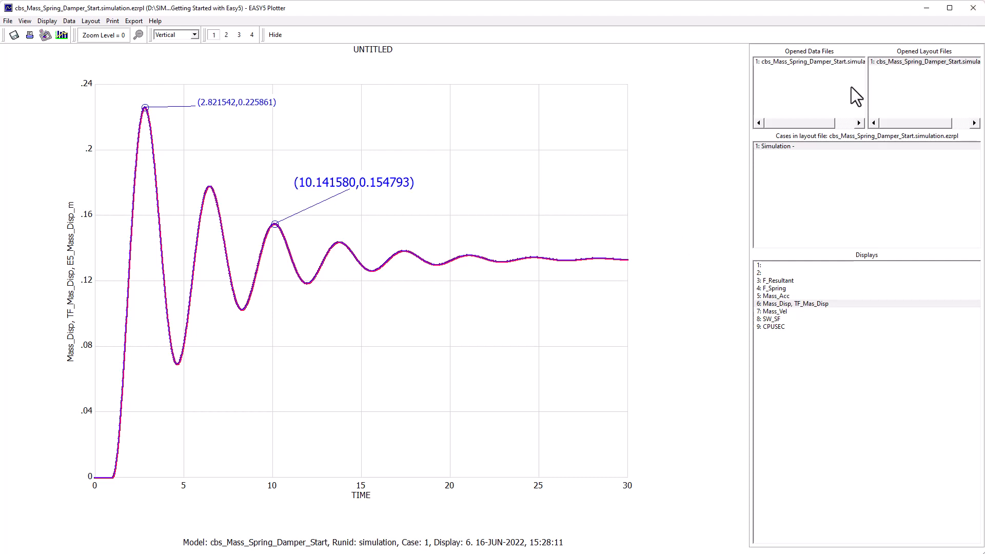
left_click(973, 9)
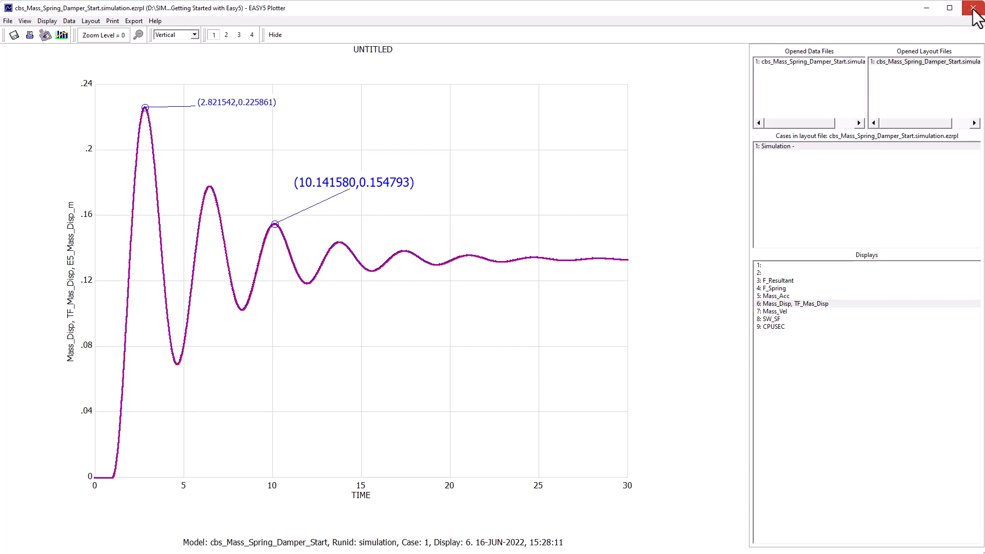
left_click(454, 308)
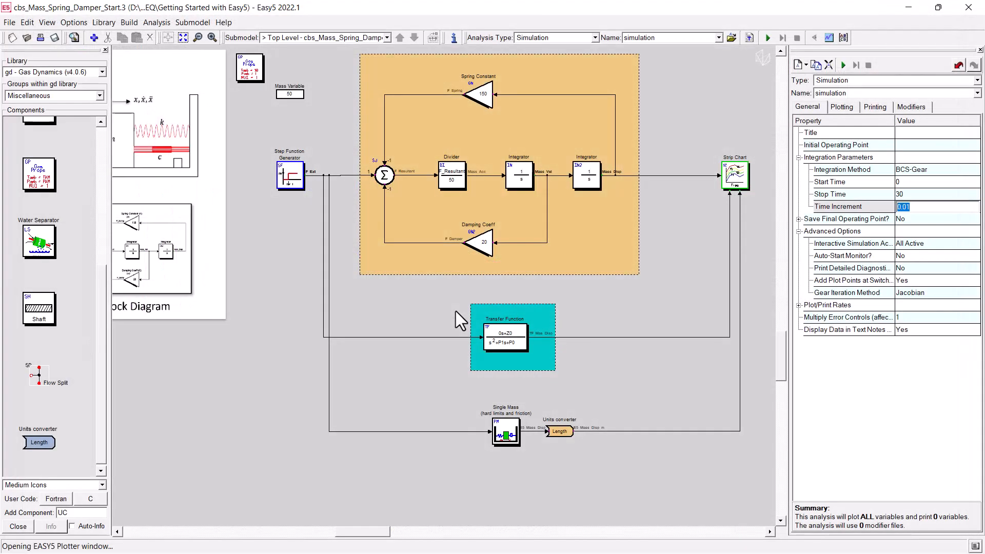
Step: Place an Adams Mechanism component from the Extensions library's MSC.Software group below the Single Mass block
scroll(504, 374, "down", 3)
scroll(506, 374, "down", 1)
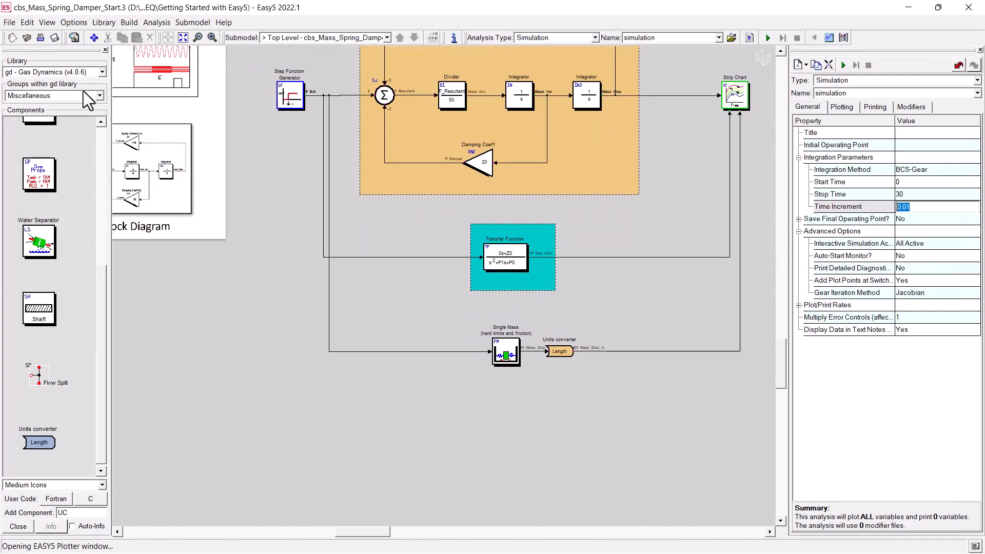
left_click(102, 71)
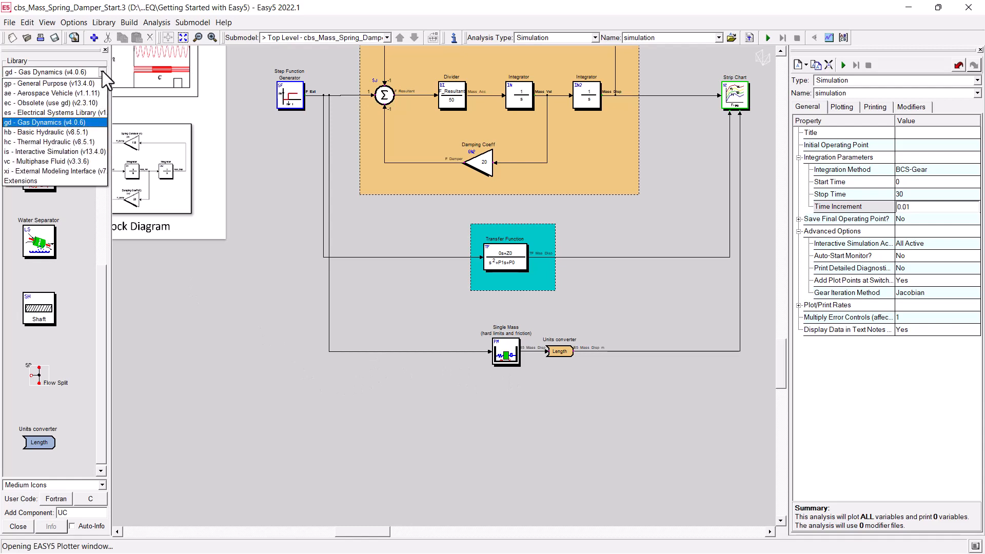
left_click(32, 181)
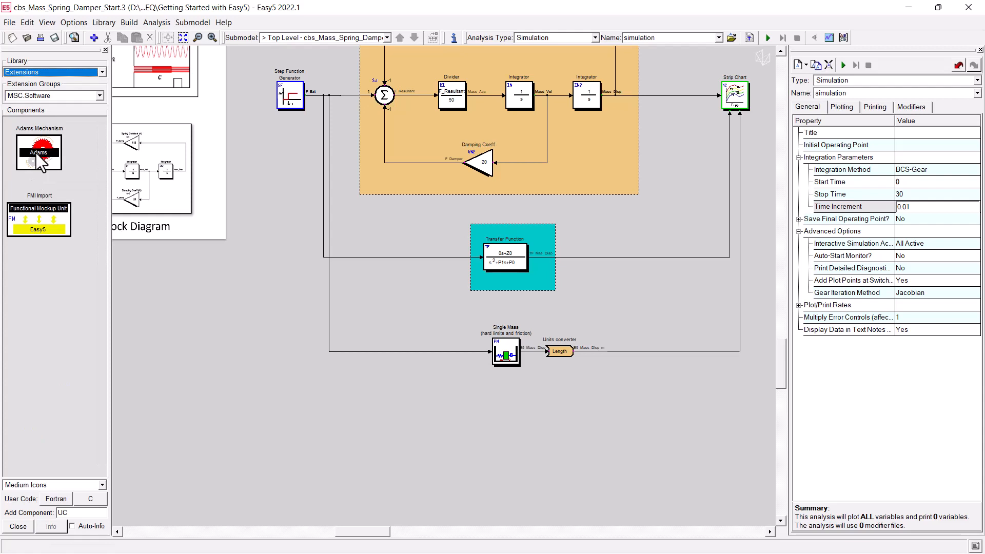
left_click(37, 154)
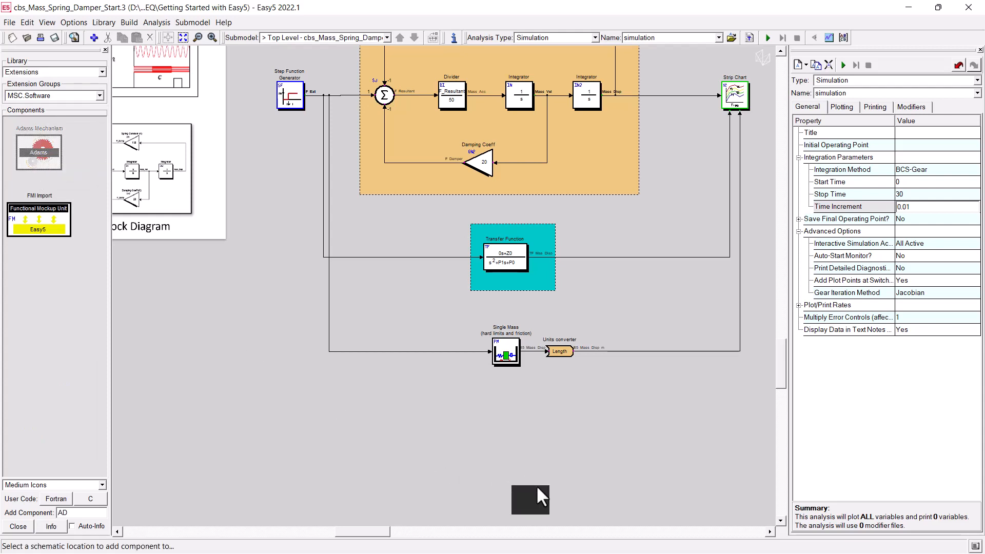
left_click(526, 439)
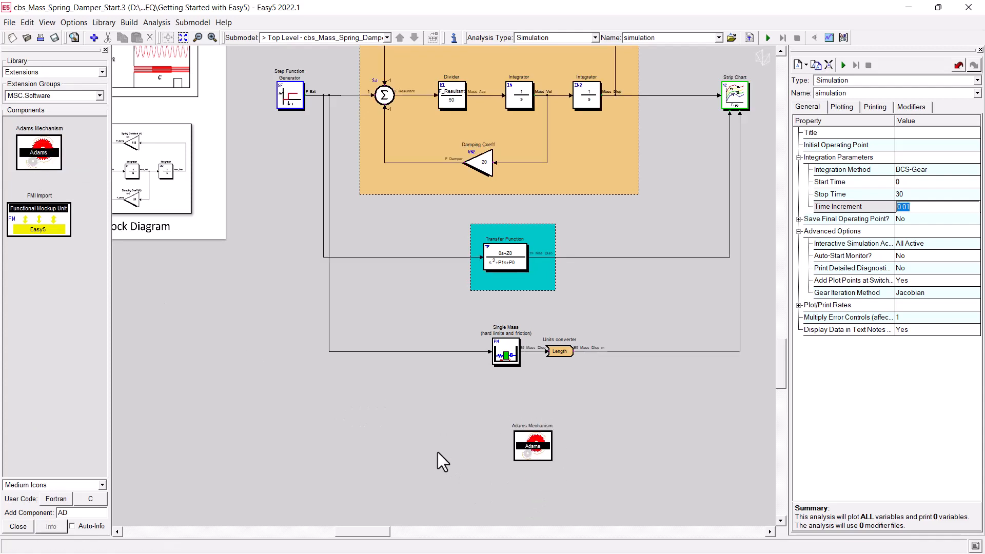
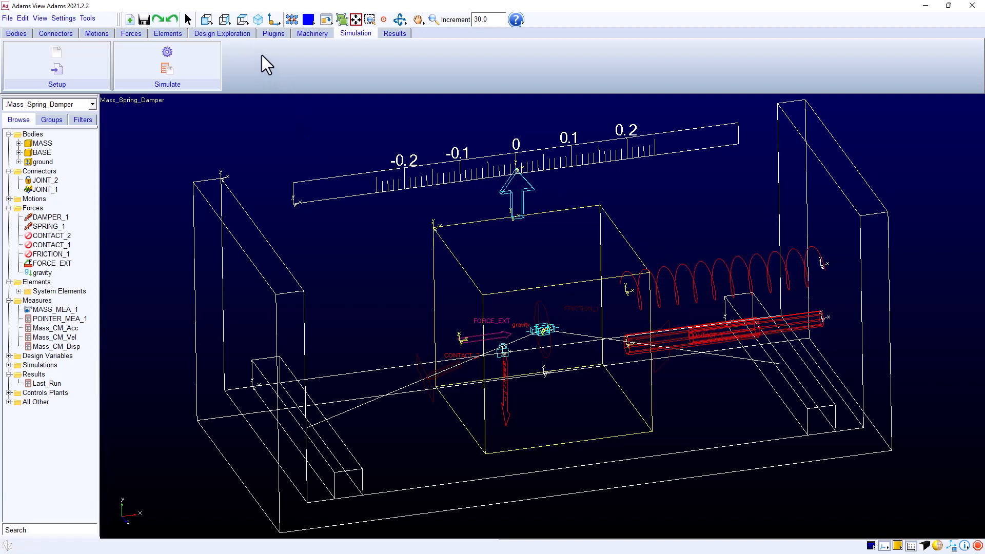
Step: In Adams View, examine the settings for creating a state variable without creating one
left_click(171, 33)
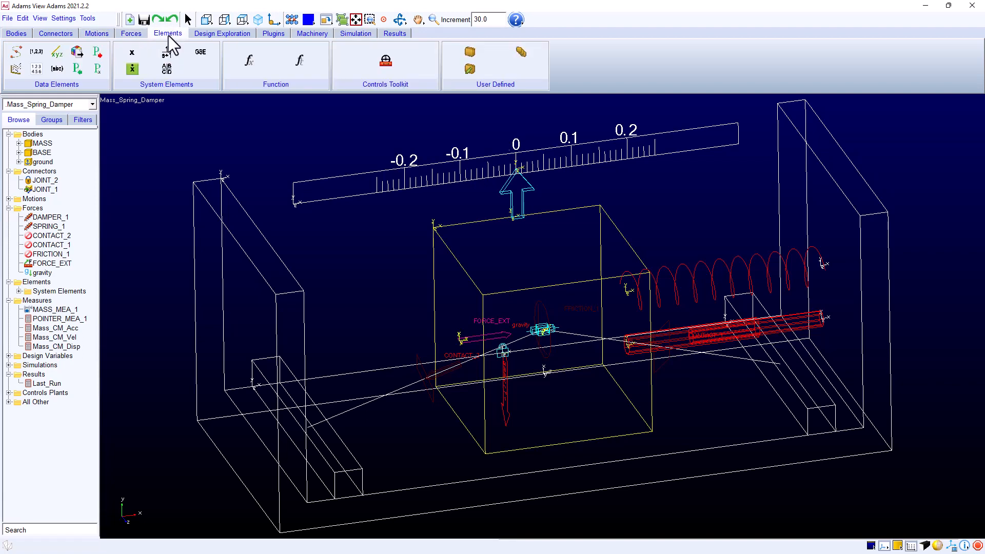
left_click(132, 57)
mouse_move(300, 116)
left_mouse_down()
mouse_move(321, 130)
mouse_move(315, 123)
left_mouse_up()
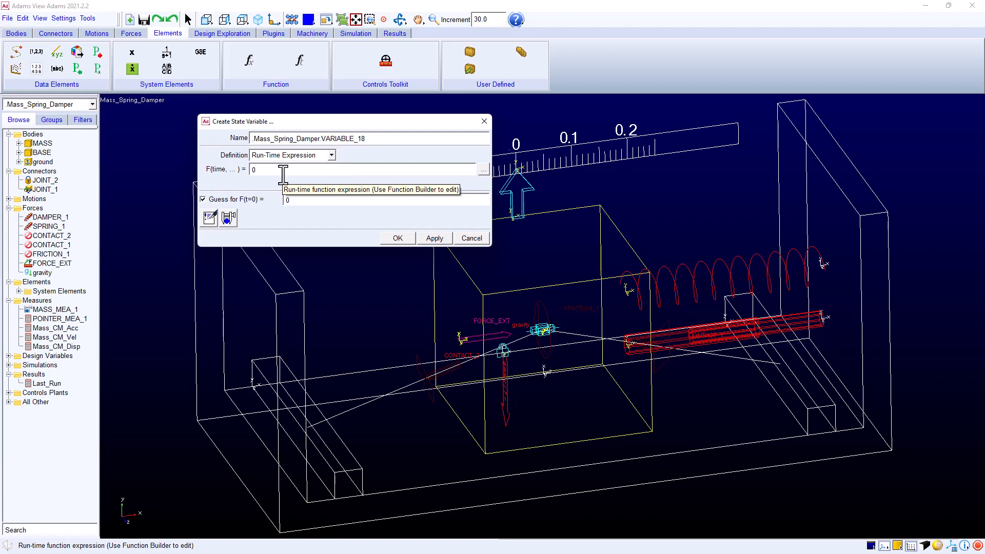
left_click(471, 238)
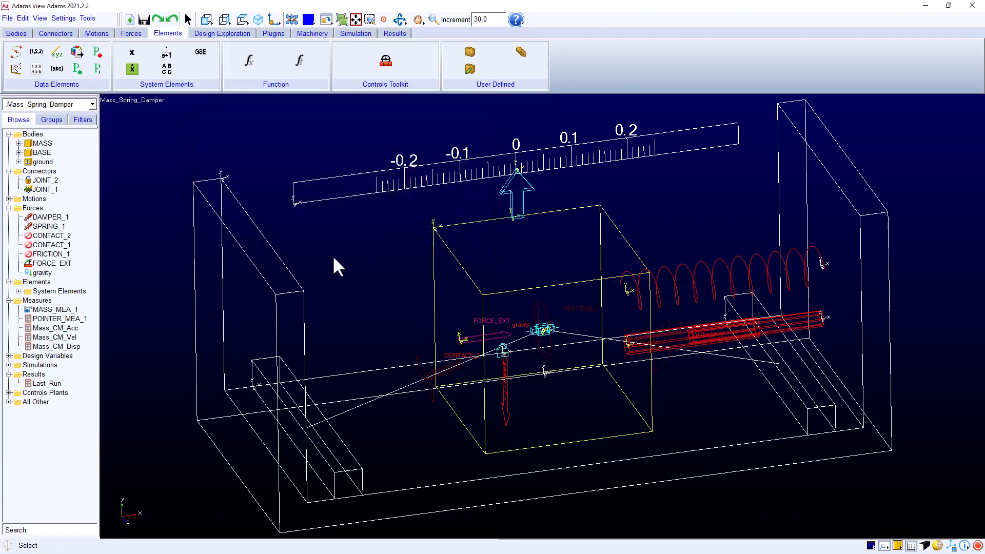
Step: Inspect the name and run-time expression of the F_Ext state variable among the model's system elements
left_click(19, 291)
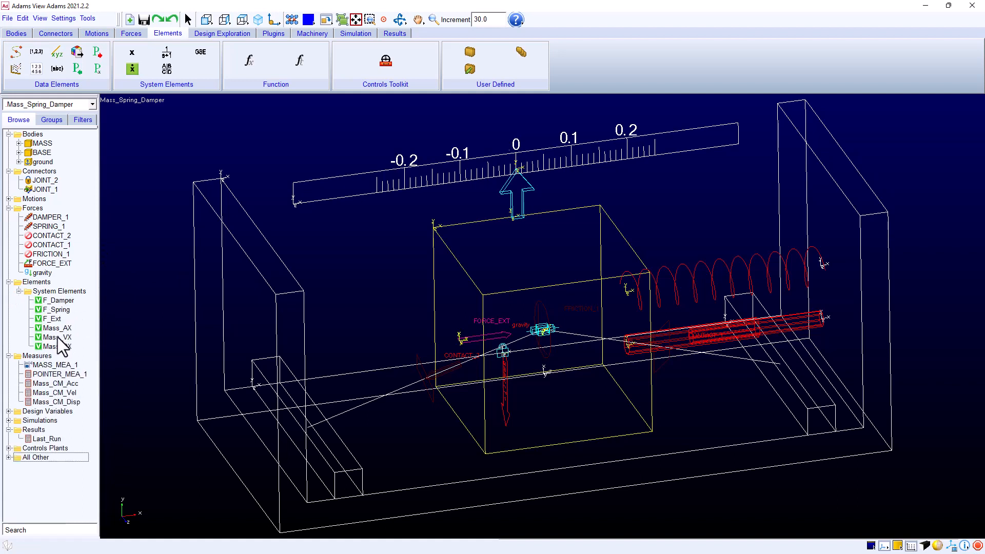
double_click(42, 318)
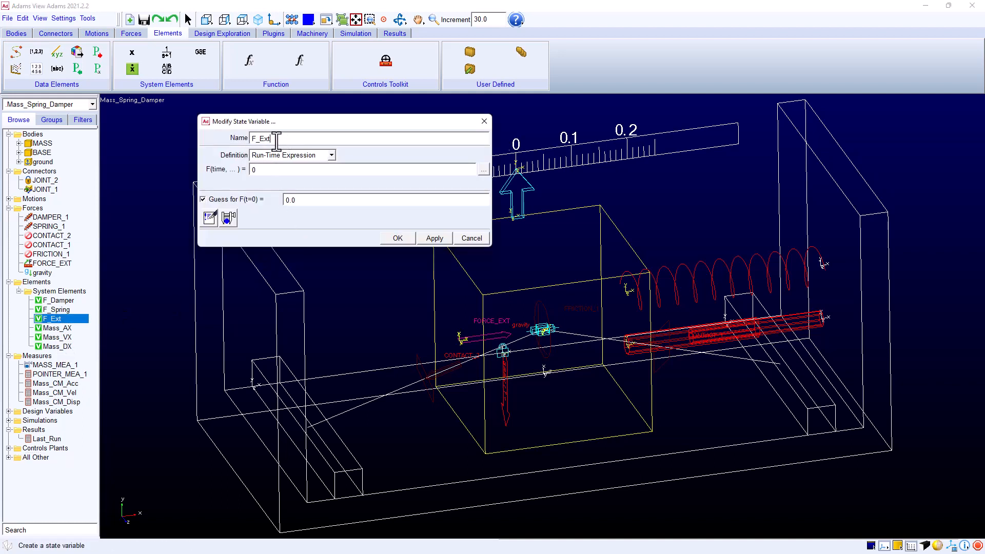
left_click_drag(279, 138, 251, 138)
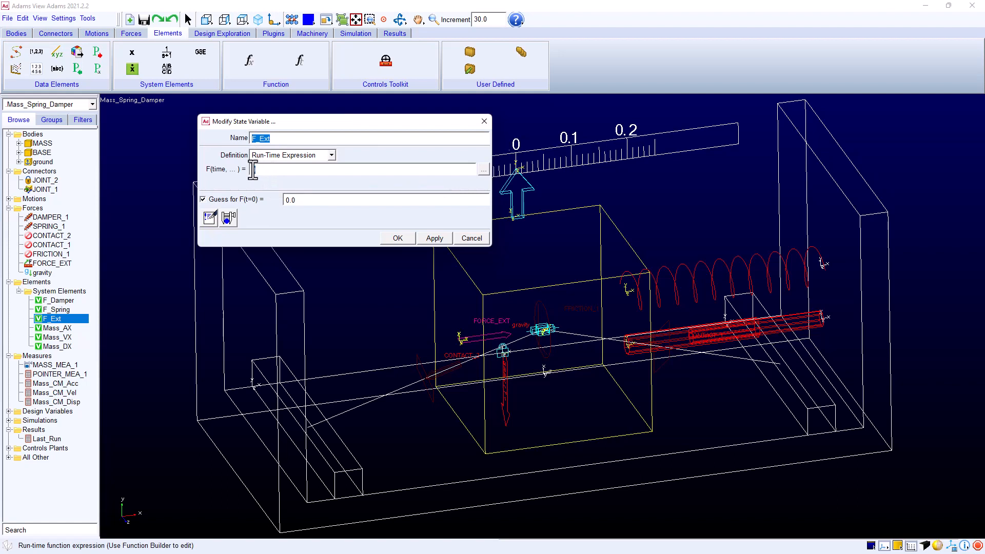
left_click_drag(253, 170, 348, 173)
left_click(397, 239)
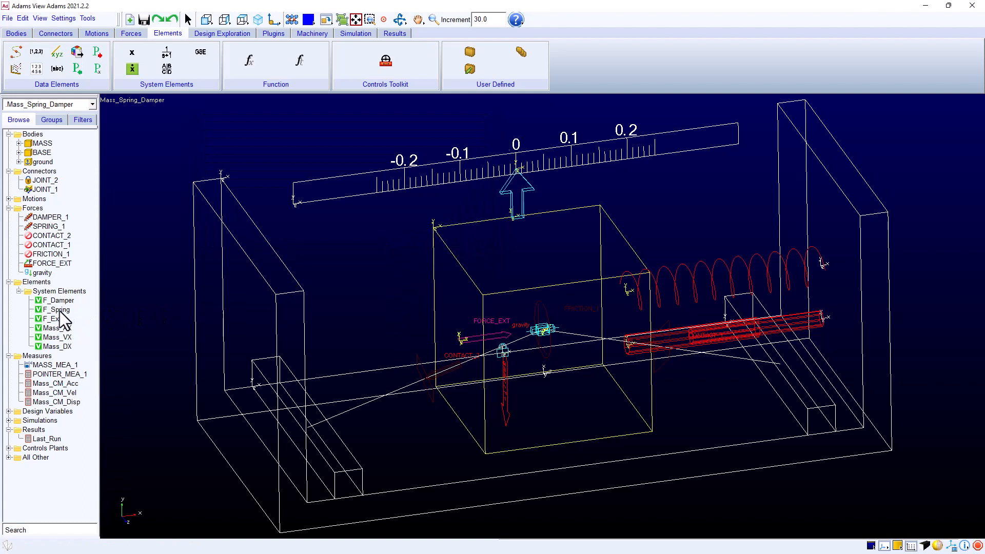
Step: Examine the run-time expressions that define the F_Spring and Mass_DX state variables
double_click(62, 309)
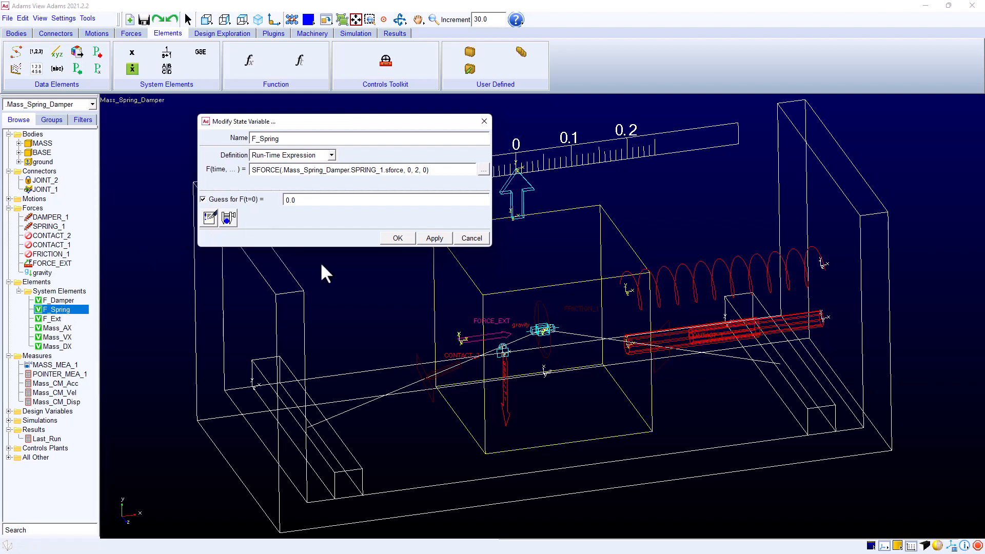
left_click(397, 238)
double_click(54, 347)
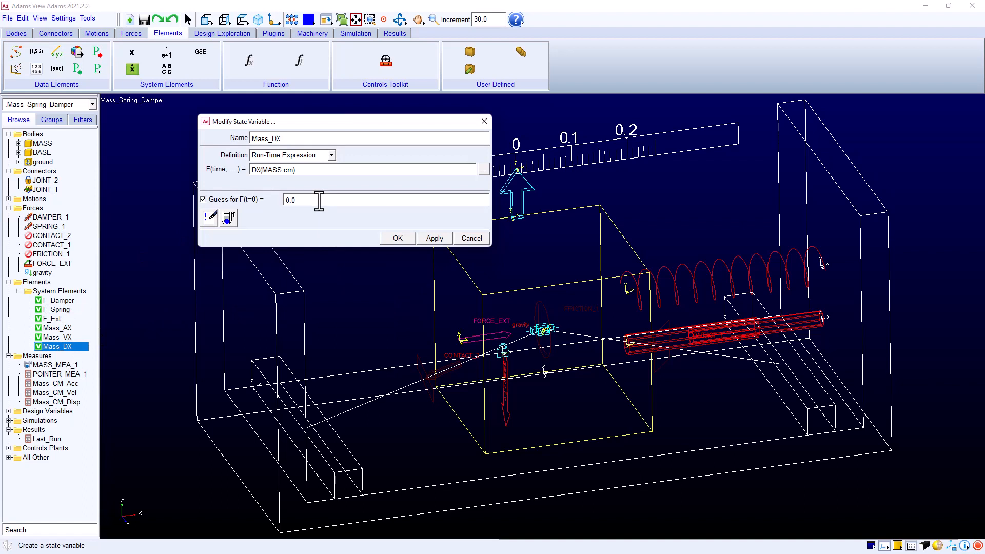
left_click_drag(349, 121, 405, 128)
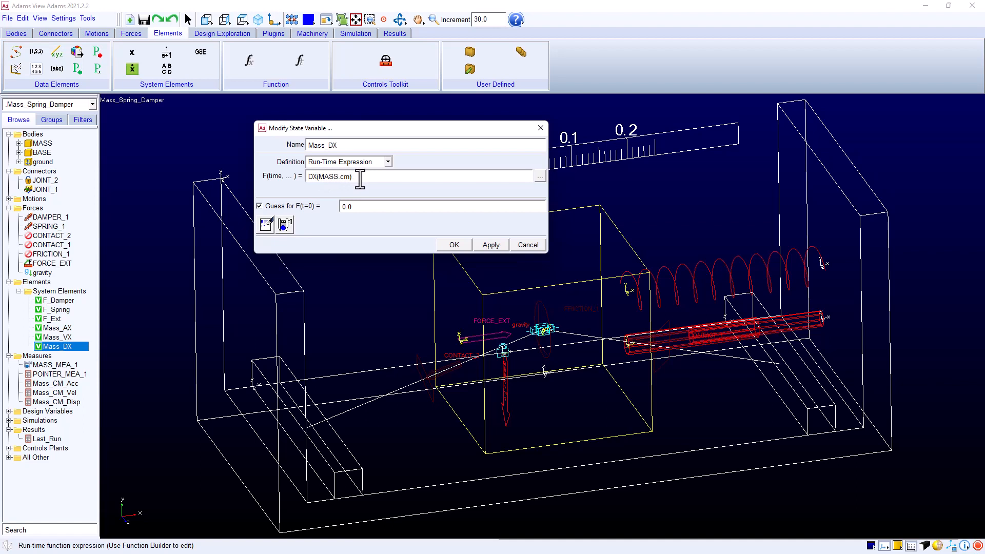
left_click_drag(364, 178, 308, 177)
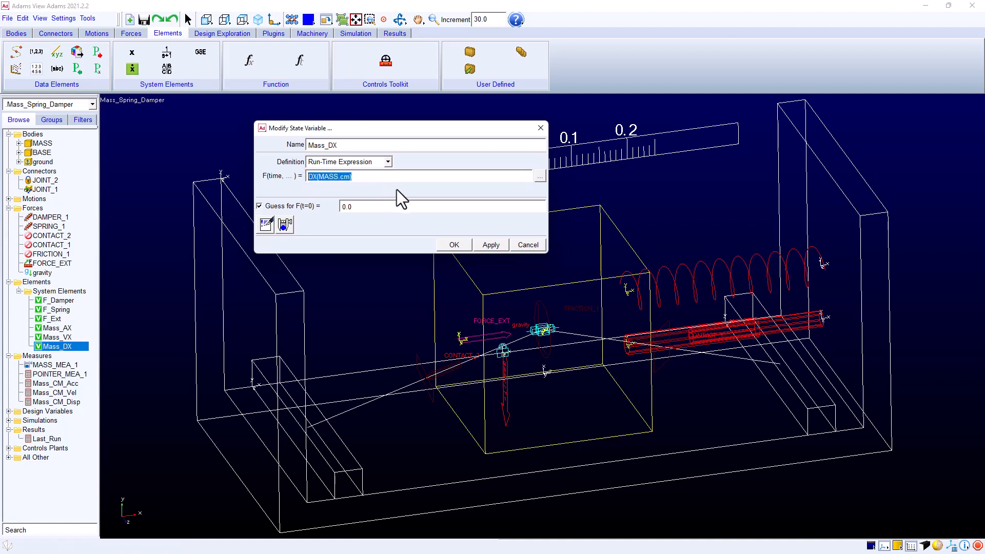
left_click(455, 247)
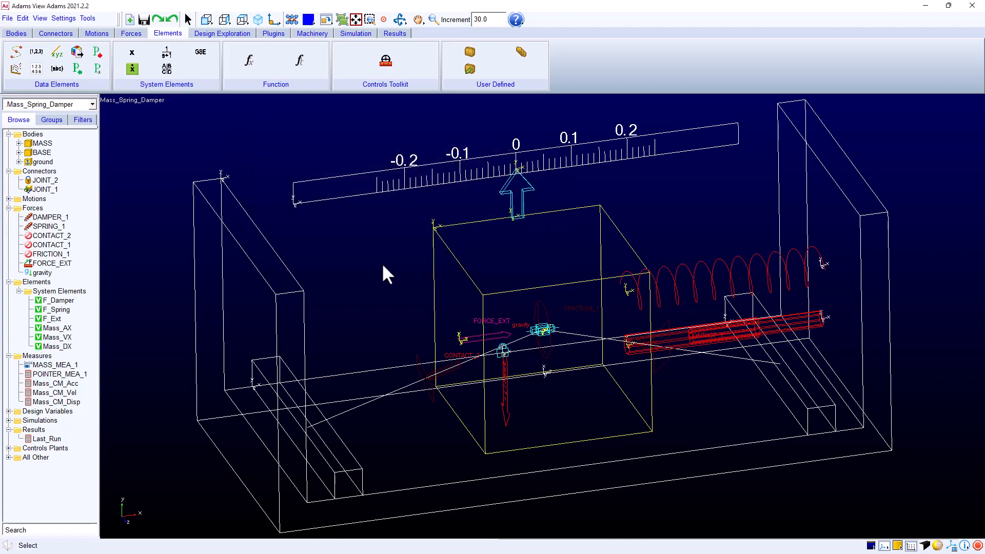
Step: Open the FORCE_EXT force's run-time function in the Function Builder and clear its STEP expression
right_click(470, 333)
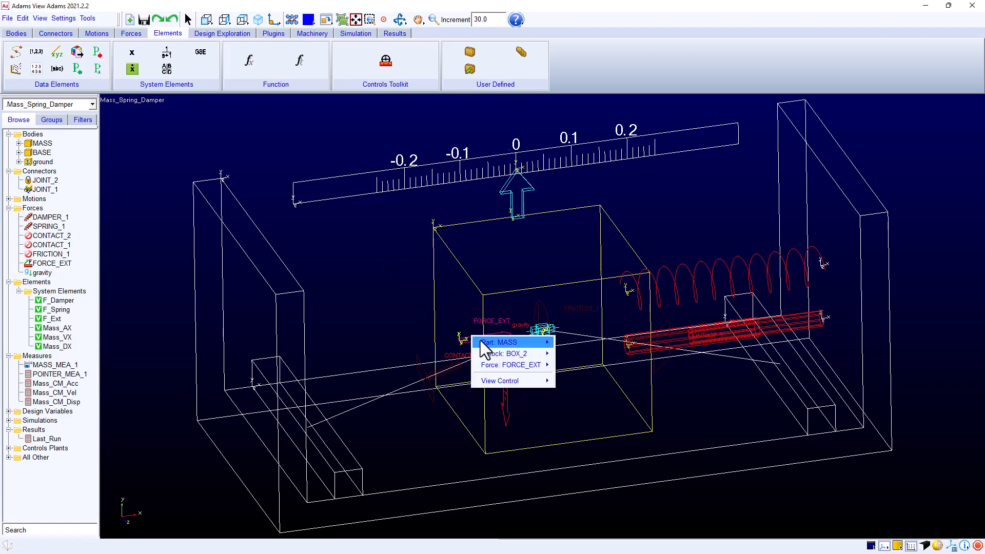
mouse_move(506, 362)
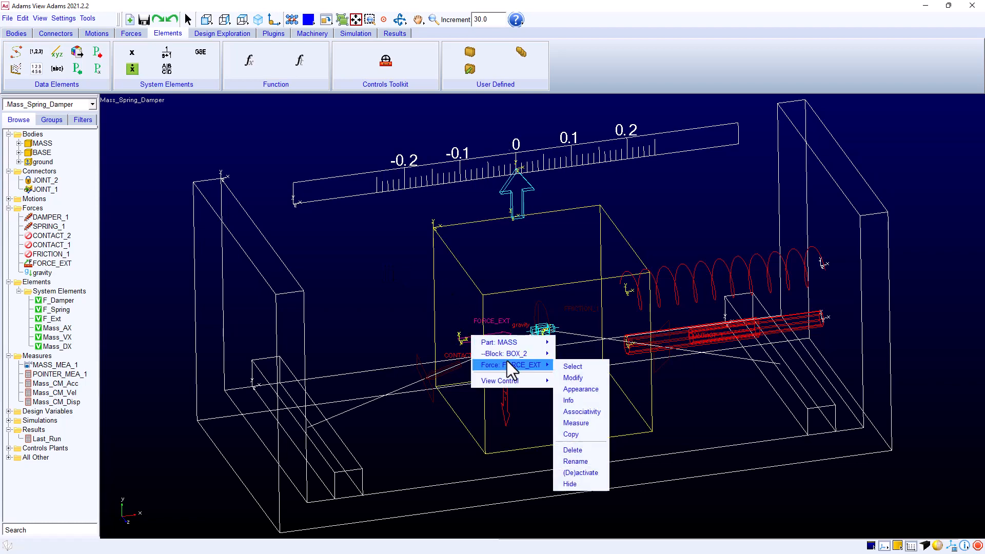
left_click(574, 378)
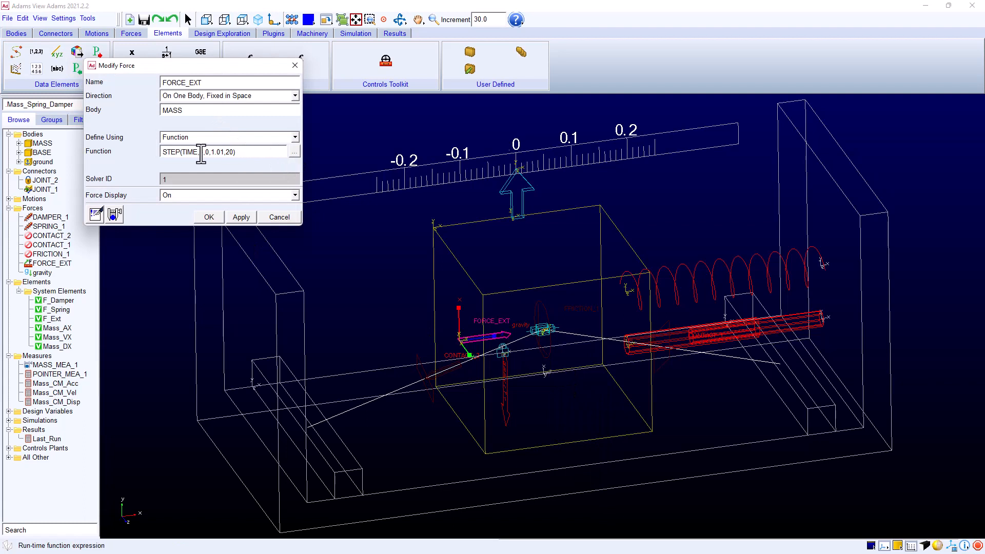
left_click(295, 153)
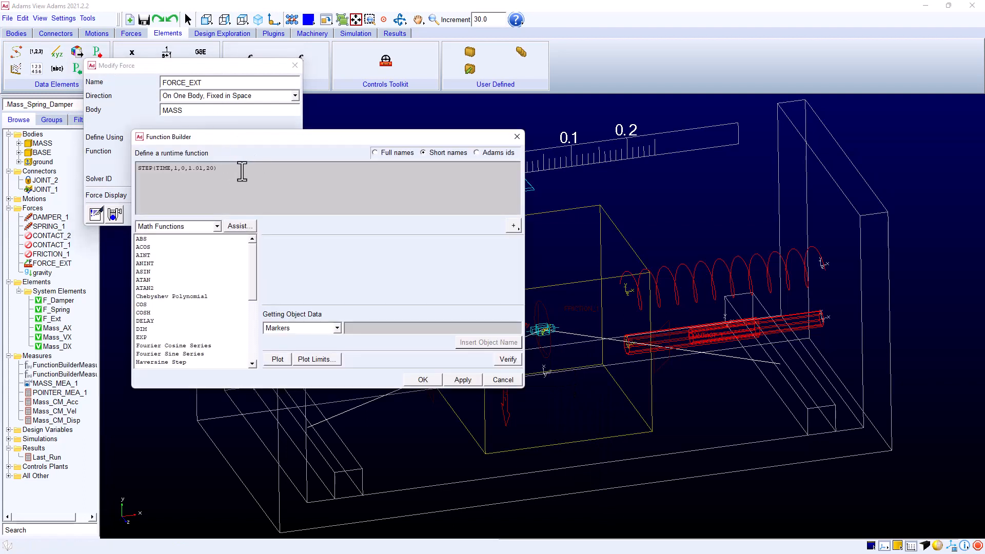
left_click_drag(243, 169, 138, 169)
key("Delete")
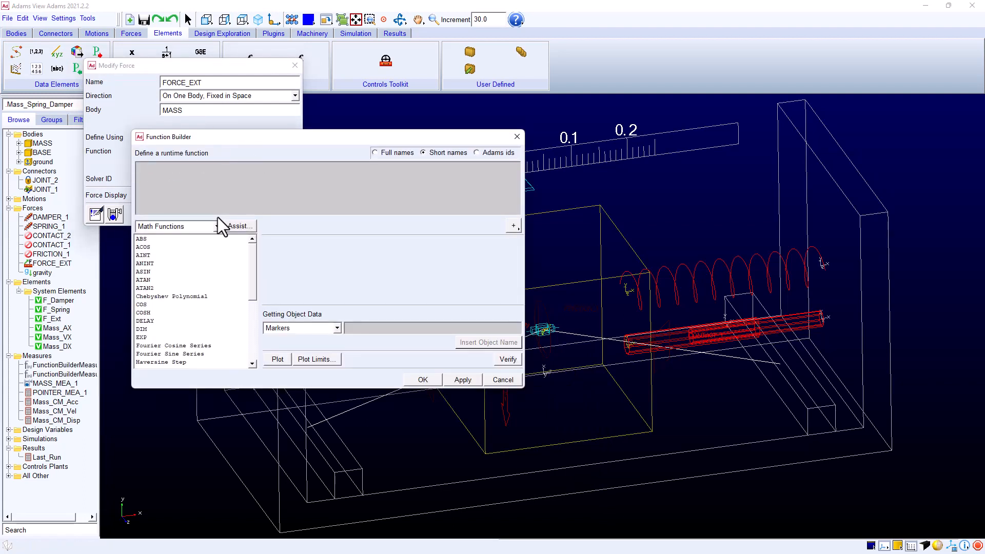
Step: Choose the Algebraic Variable Value function from the Data Element category for the force expression
left_click(216, 226)
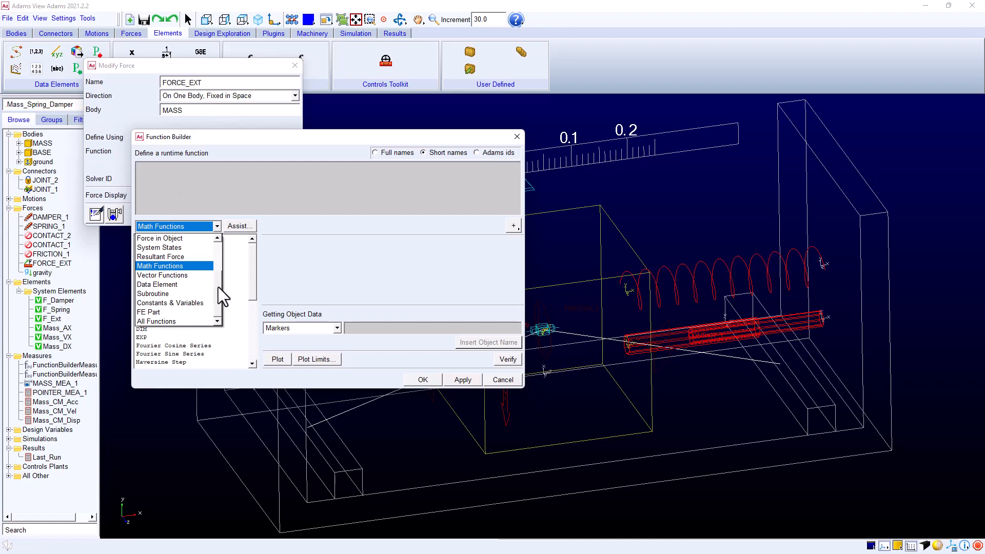
left_click_drag(218, 287, 213, 247)
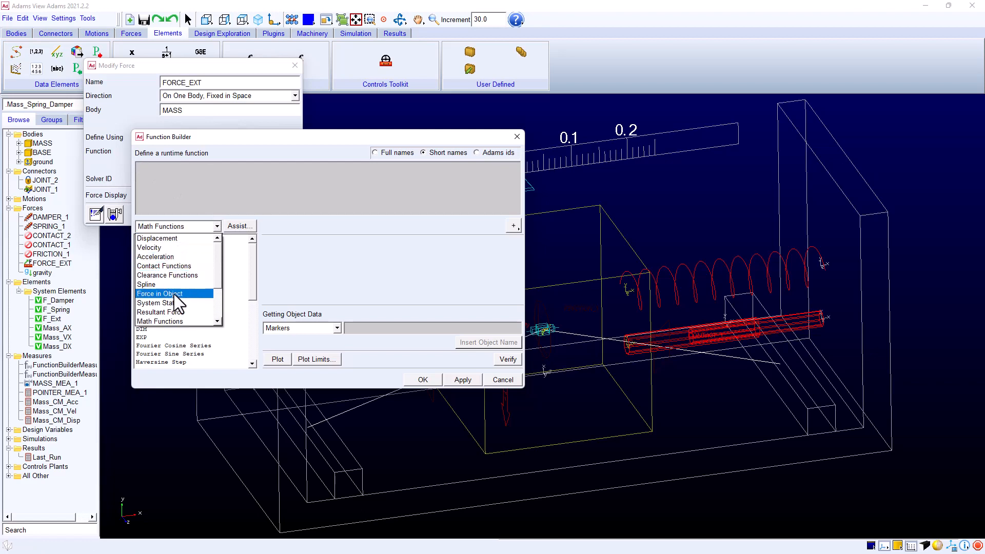
left_click(171, 231)
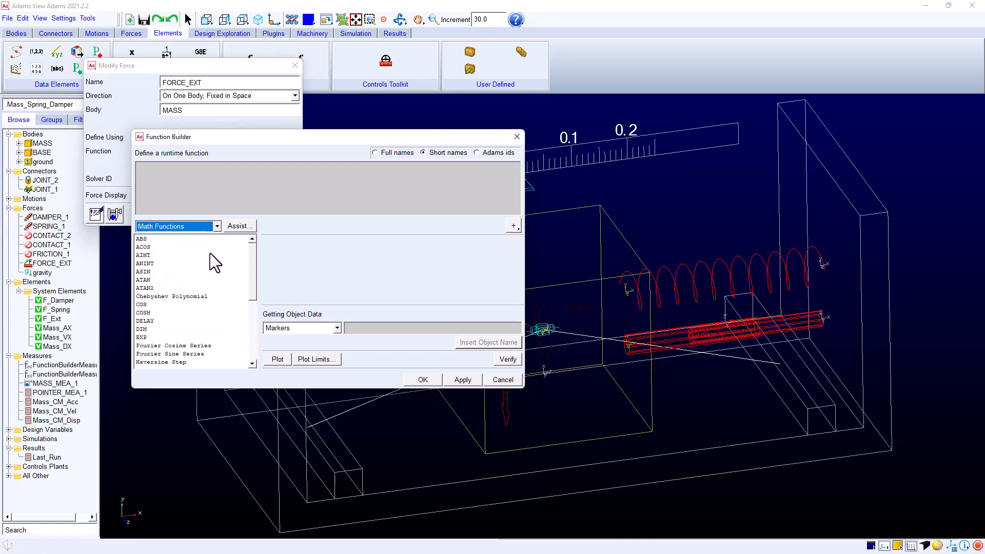
left_click(215, 226)
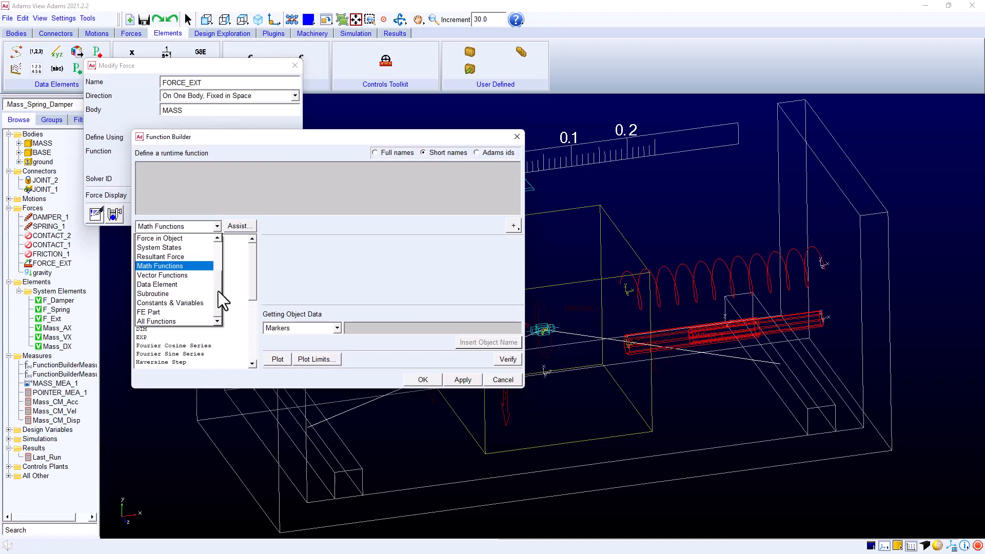
left_click(201, 285)
left_click(177, 239)
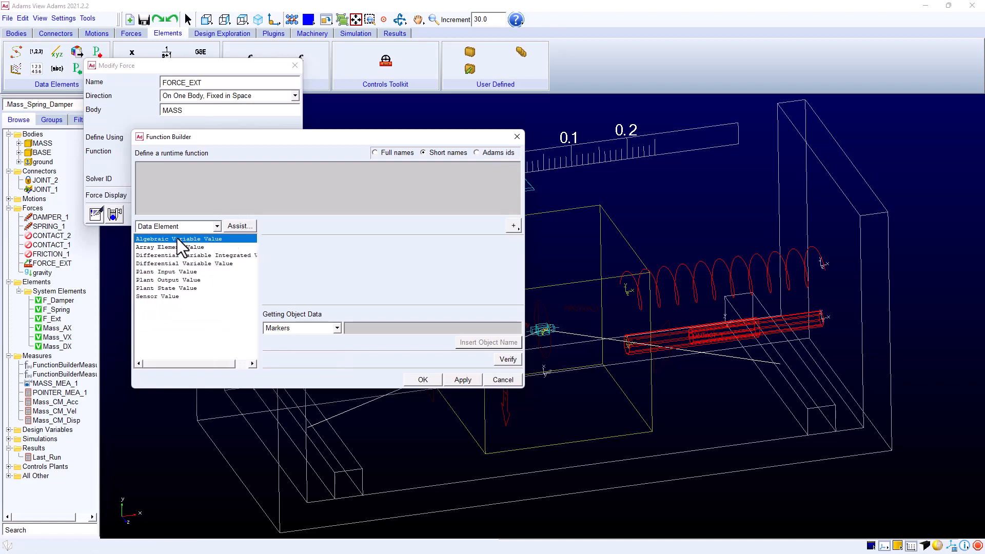
Step: Define the force as VARVAL(.Mass_Spring_Damper.F_Ext) by assigning the F_Ext state variable, and accept the modified force
left_click(244, 227)
right_click(318, 87)
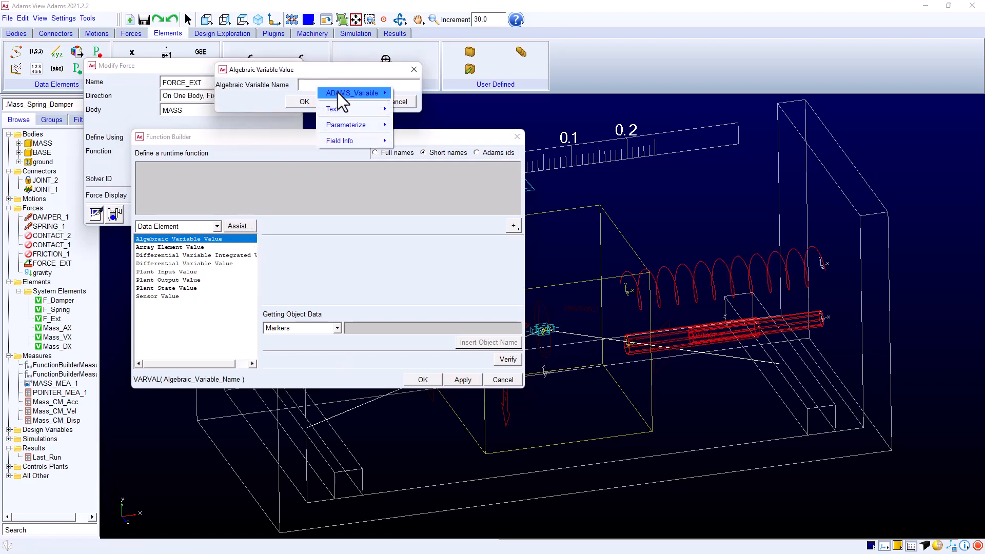
mouse_move(361, 94)
mouse_move(410, 123)
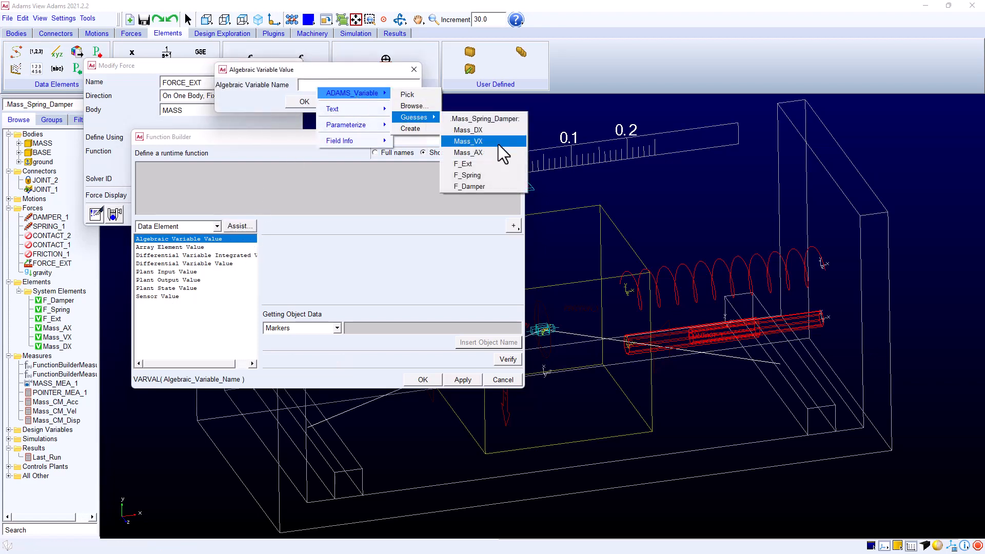
left_click(463, 164)
left_click(304, 103)
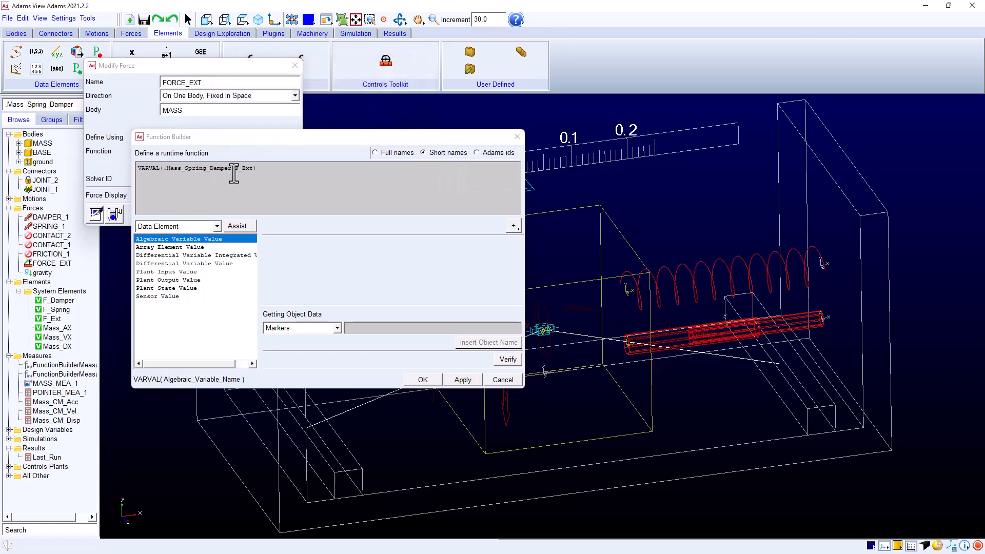
left_click_drag(257, 169, 134, 169)
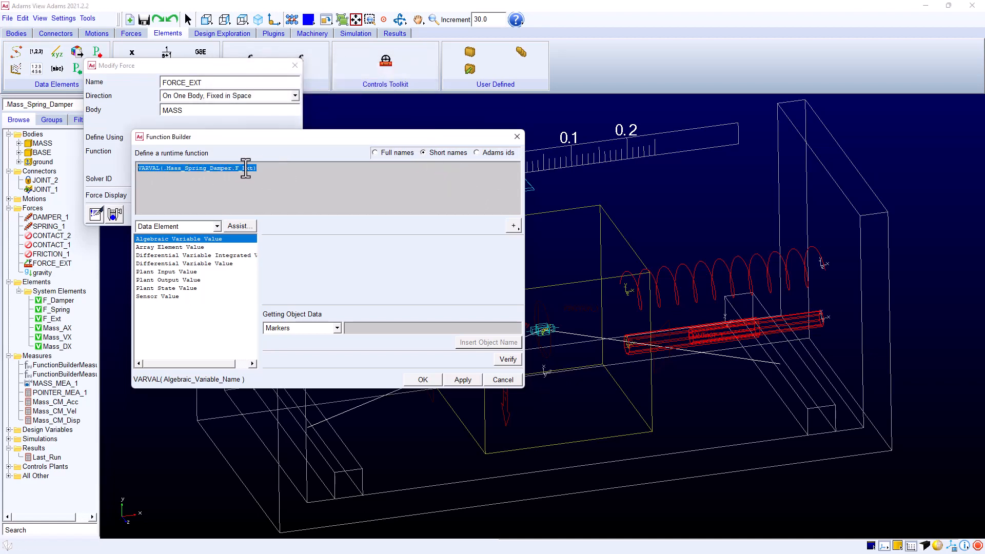
left_click(433, 384)
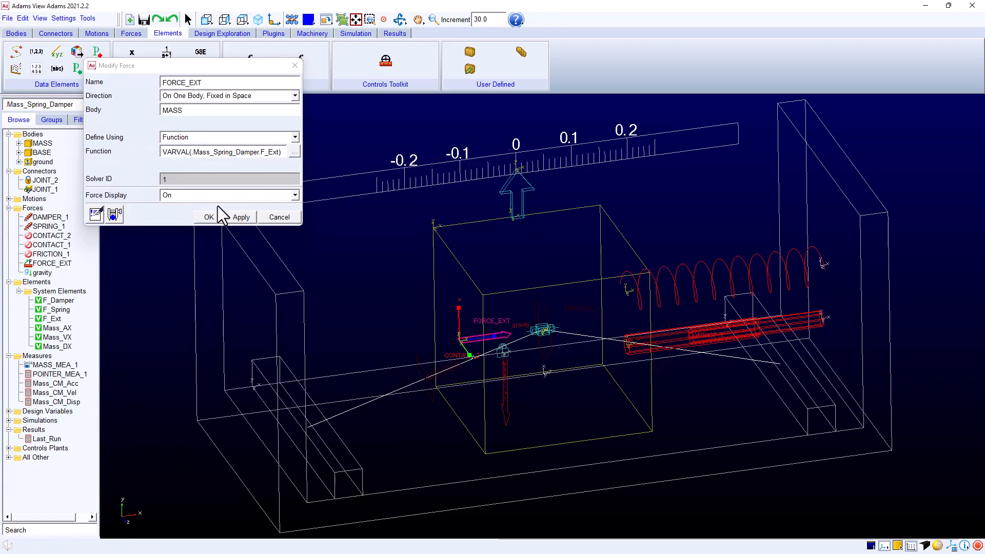
left_click(211, 218)
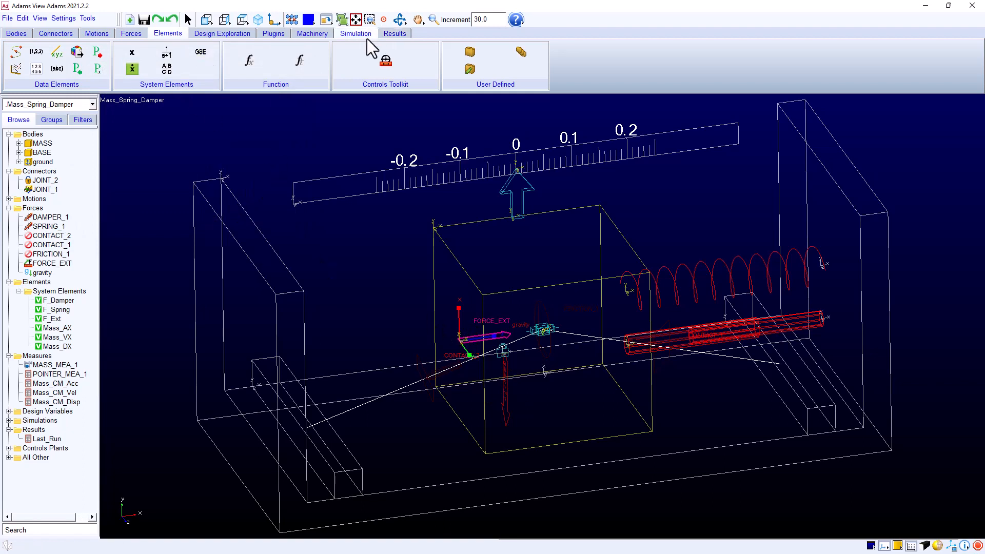
Step: Start a Controls plant export, naming the new plant MSD_Easy5_Cosim and using the same text as file prefix
left_click(275, 34)
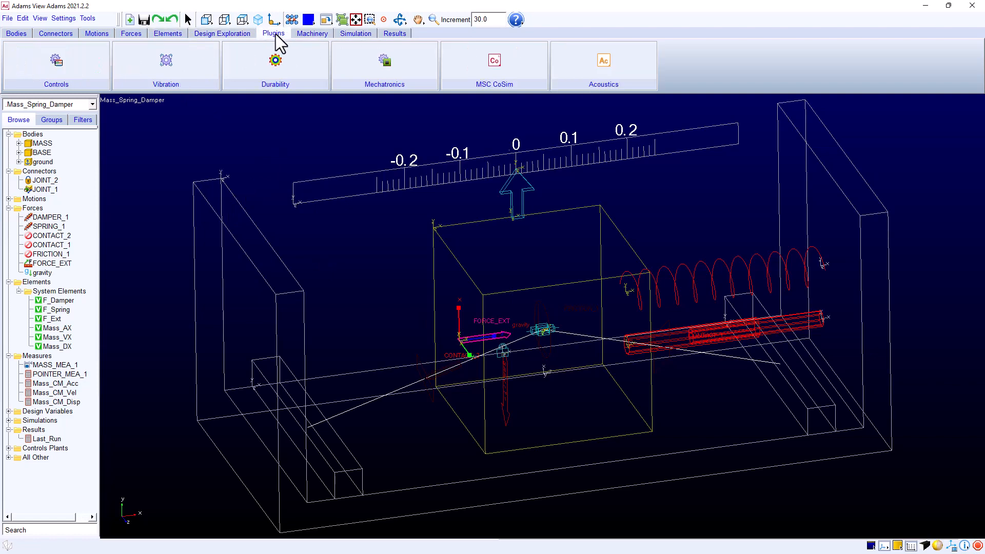
left_click(57, 69)
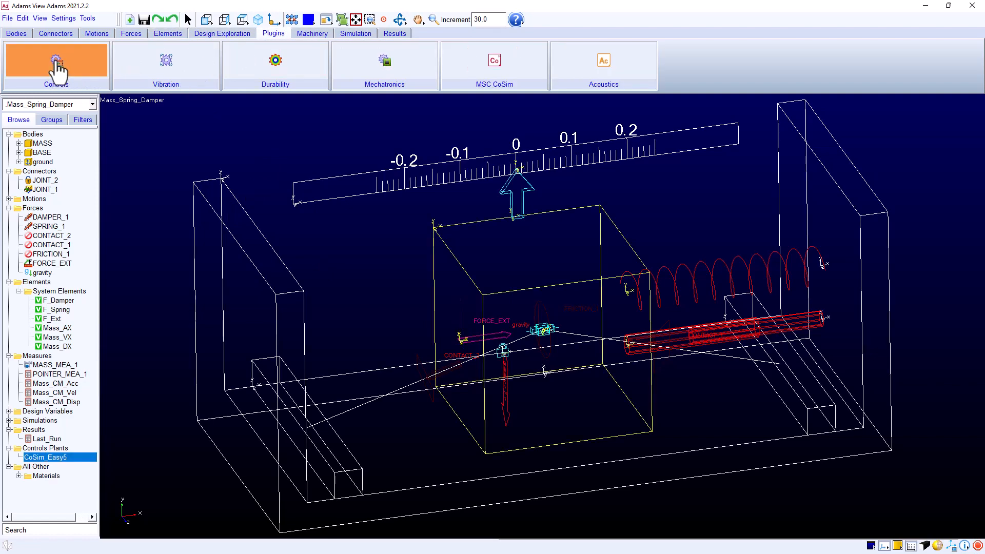
left_click(81, 67)
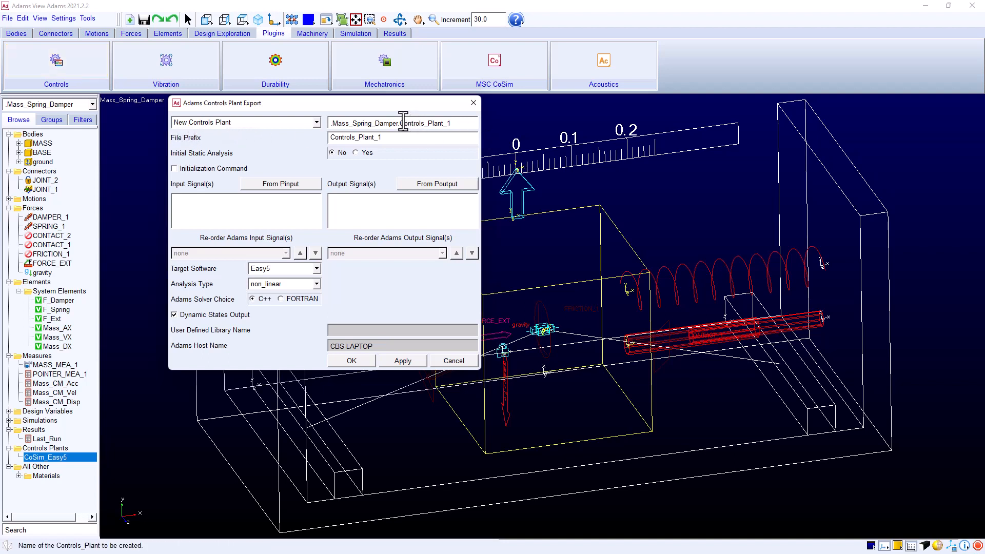
left_click_drag(400, 123, 458, 123)
type("MSD_Easy5_Cosim")
left_click_drag(399, 124, 460, 128)
key("ctrl+c")
left_click_drag(388, 138, 334, 139)
key("ctrl+v")
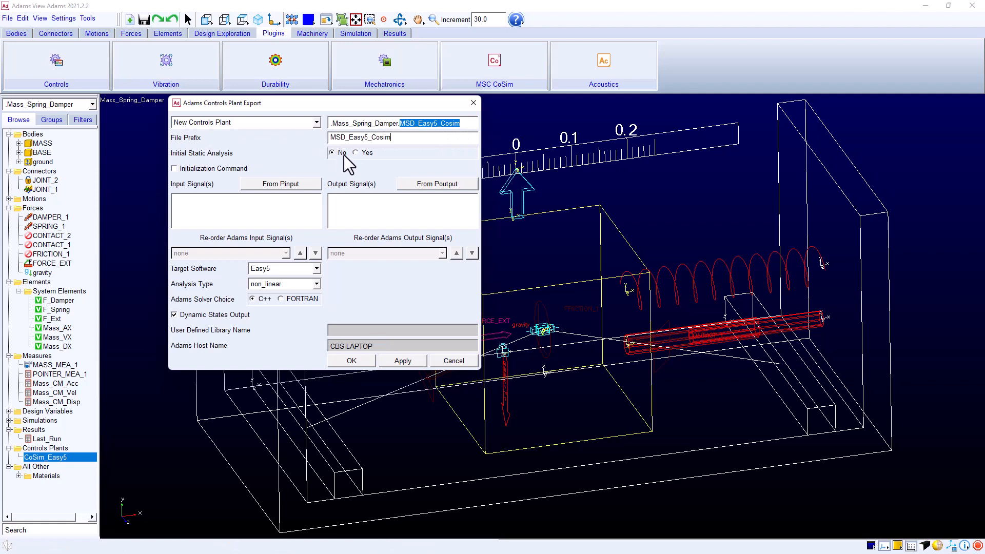
Step: Assign F_Ext as the plant's input signal and Mass_DX as its output signal
left_click(231, 207)
right_click(231, 207)
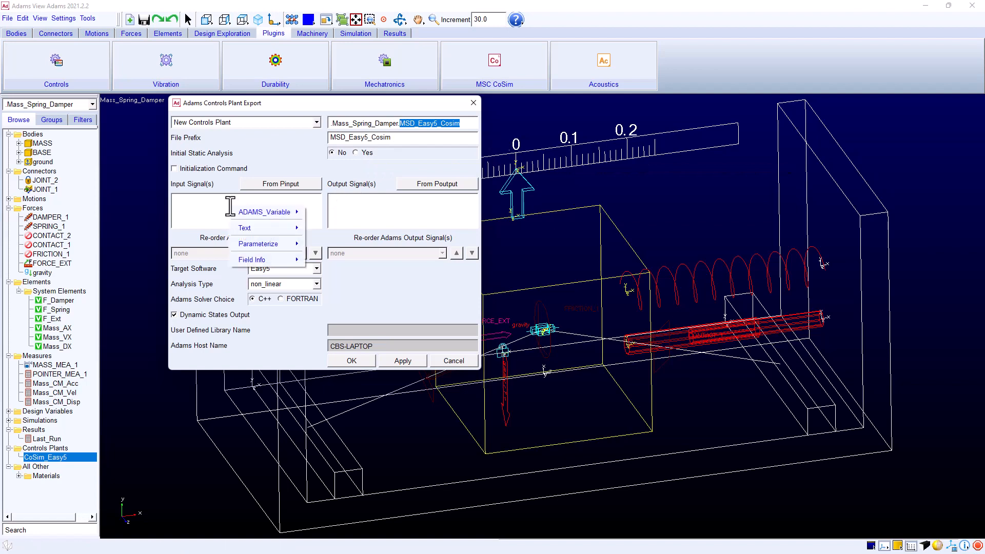
mouse_move(257, 212)
mouse_move(328, 236)
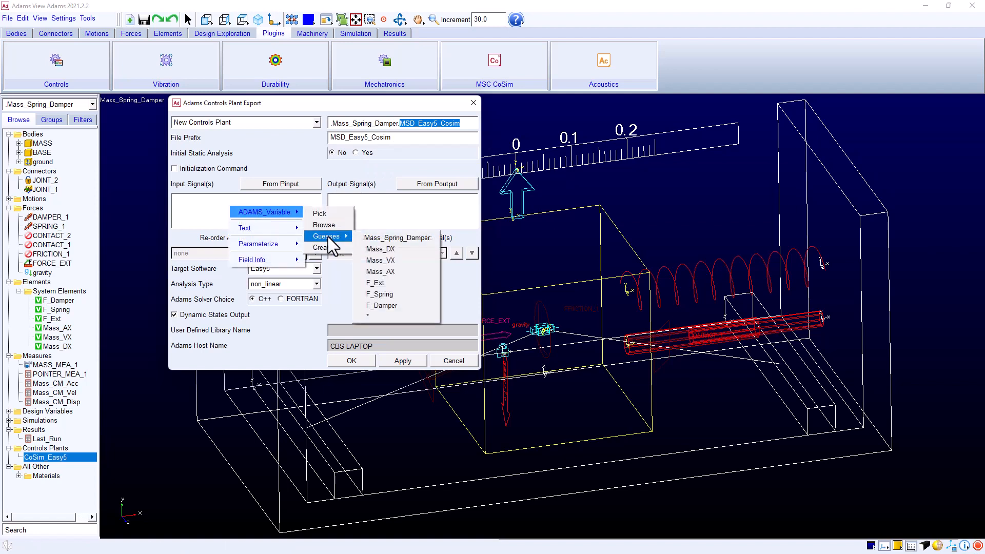
left_click(374, 282)
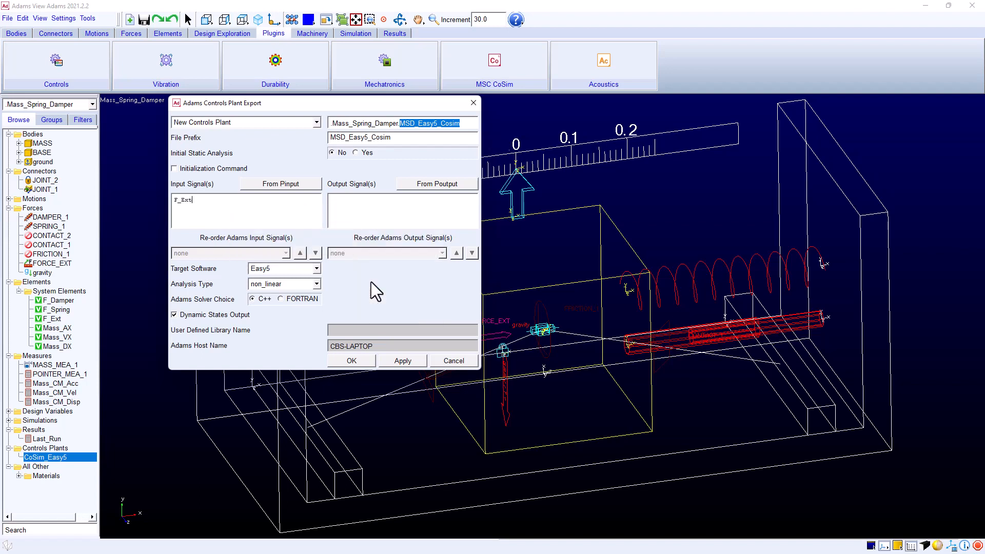
right_click(349, 201)
mouse_move(405, 206)
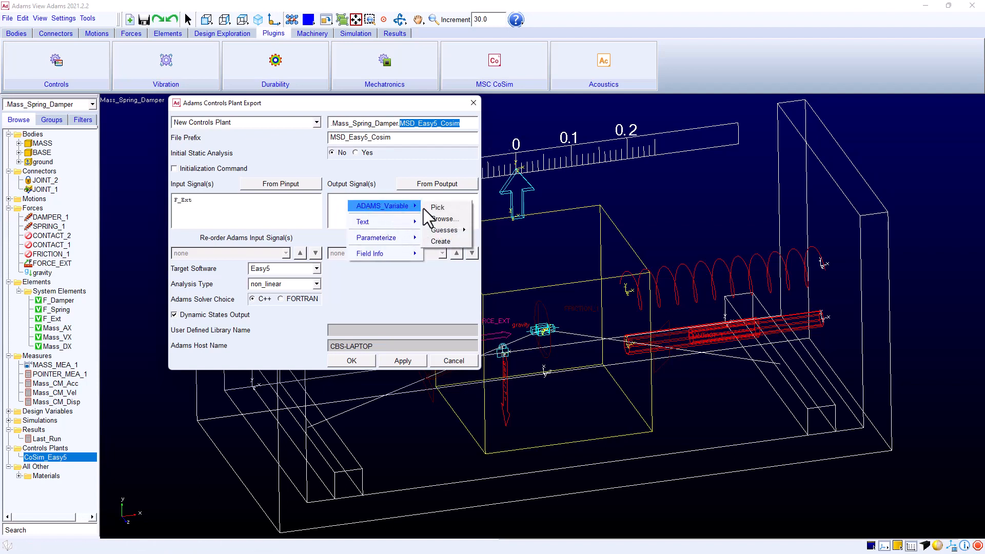
mouse_move(451, 231)
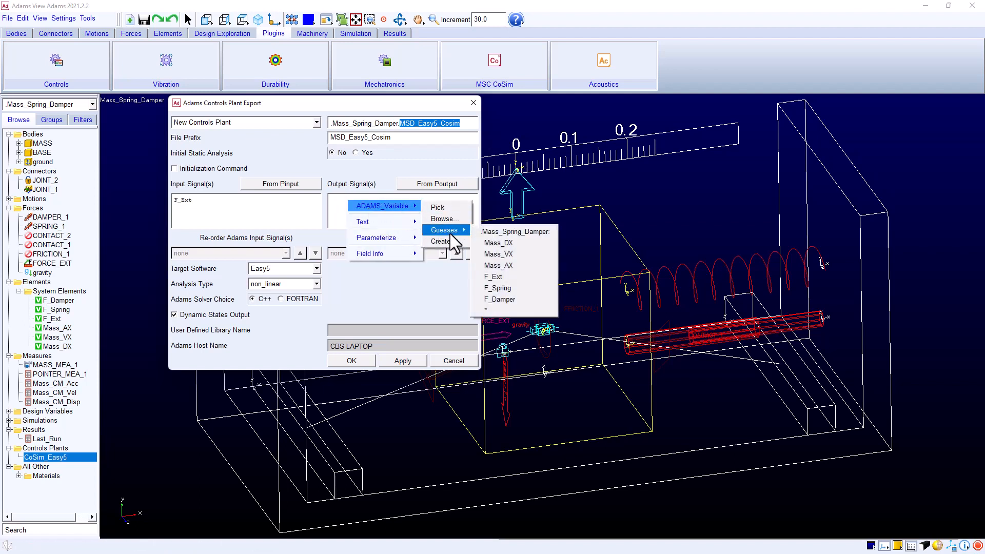
left_click(508, 244)
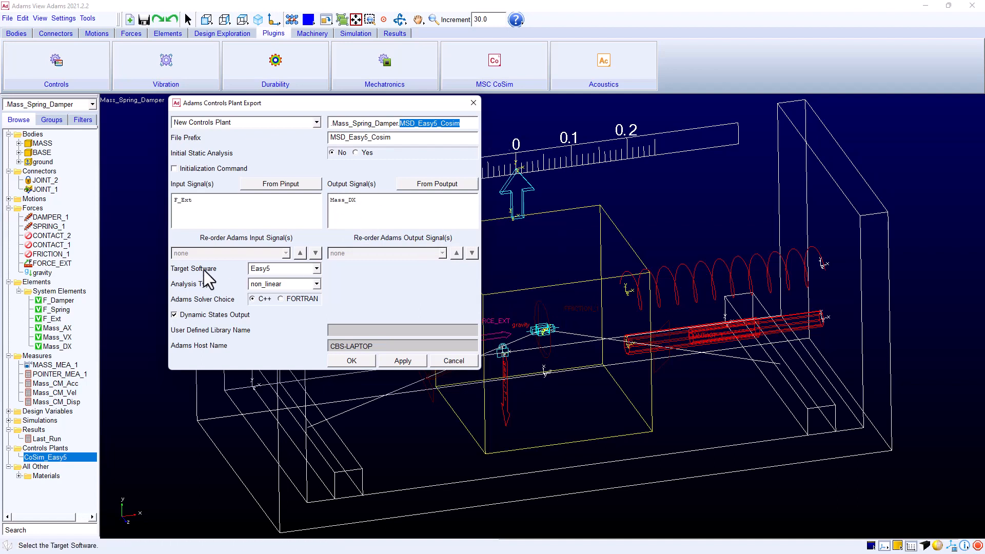
Step: Choose Easy5 as the target software, export the controls plant, and dismiss the model verification messages
left_click(316, 269)
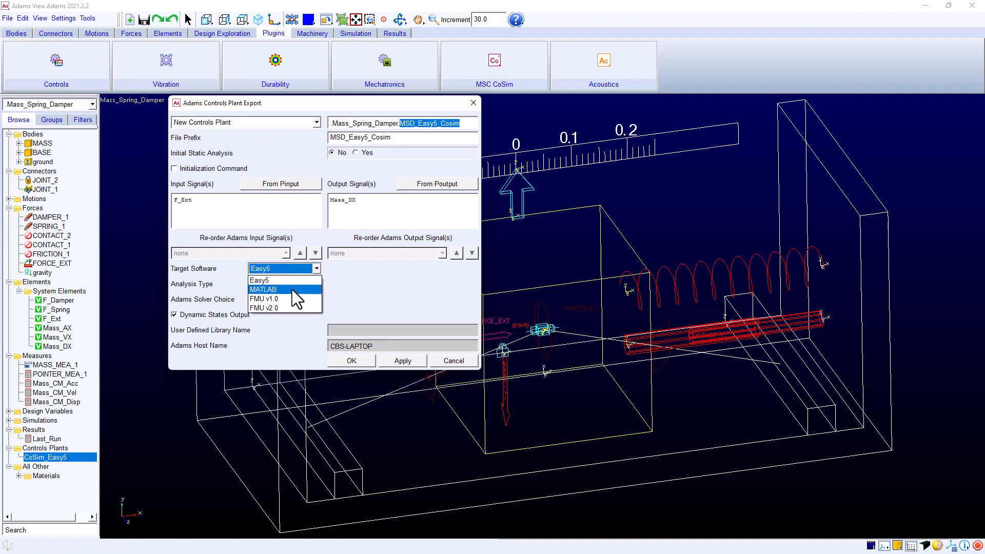
left_click(317, 267)
left_click(318, 267)
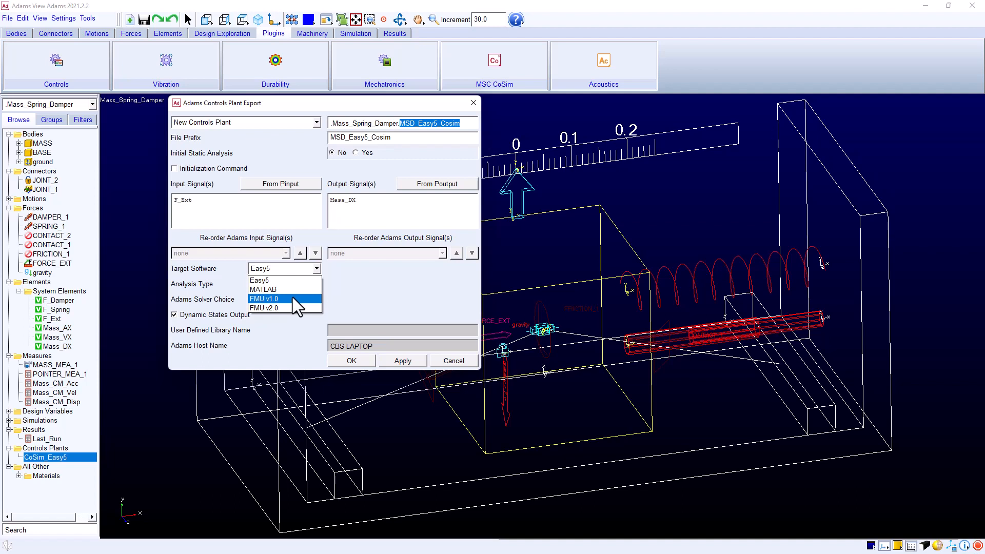
left_click(267, 281)
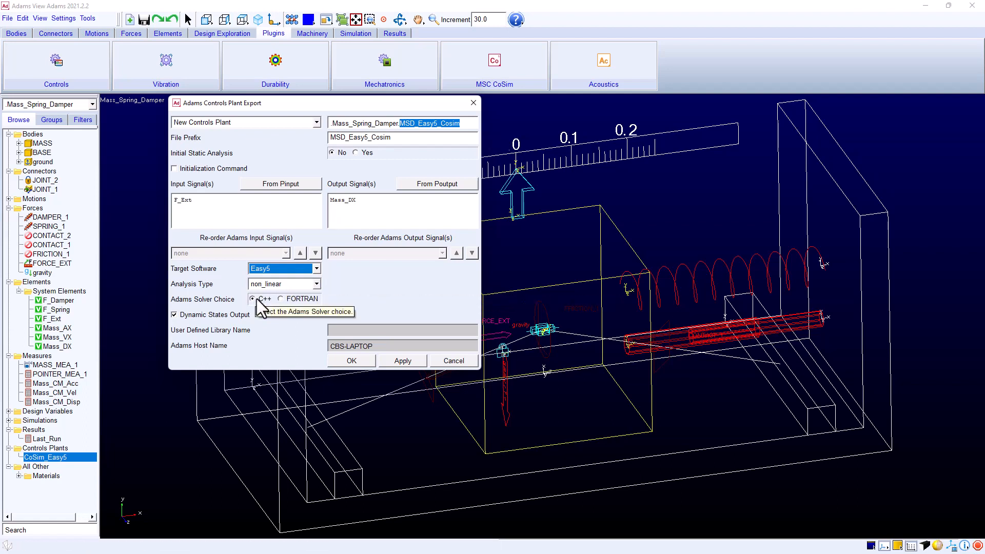
left_click(361, 362)
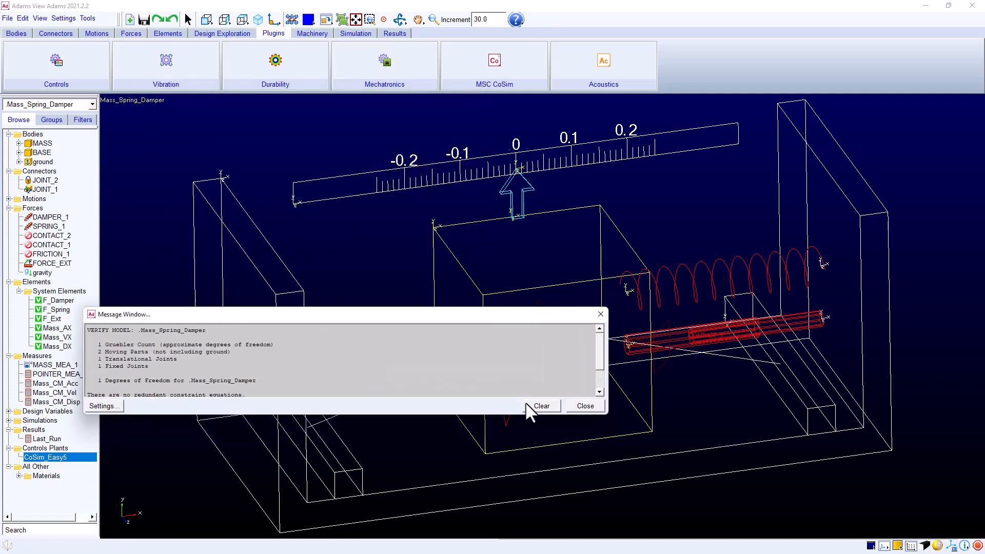
left_click(585, 406)
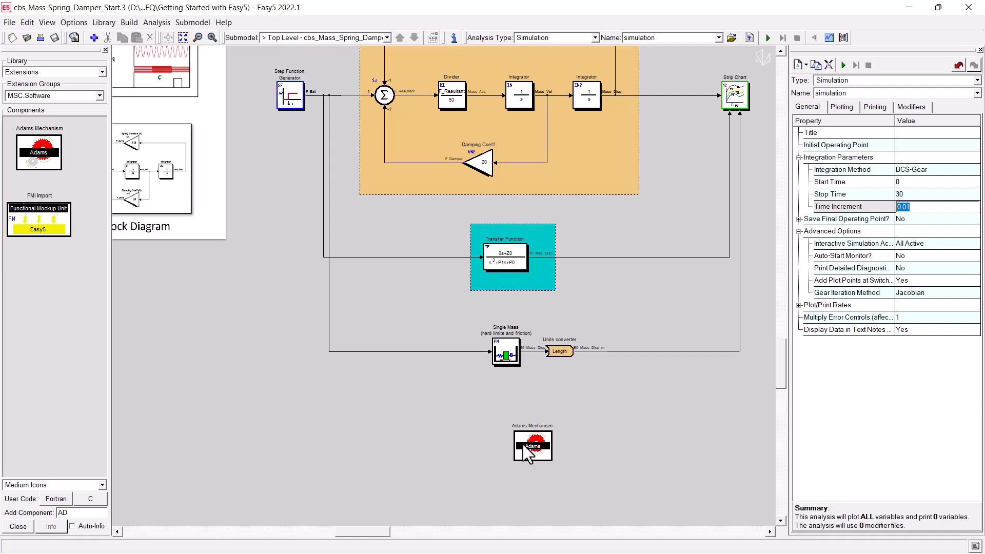
Step: Configure the Adams Mechanism block with the MSD_Easy5_Cosim .inf file and Co-Simulation (Discrete) as its execution mode
double_click(540, 449)
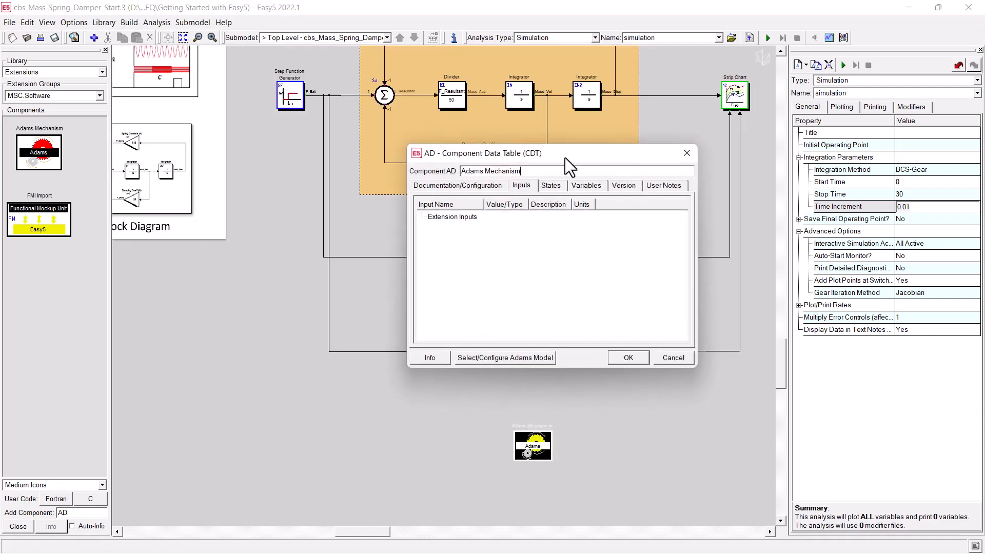
left_click_drag(565, 158, 418, 126)
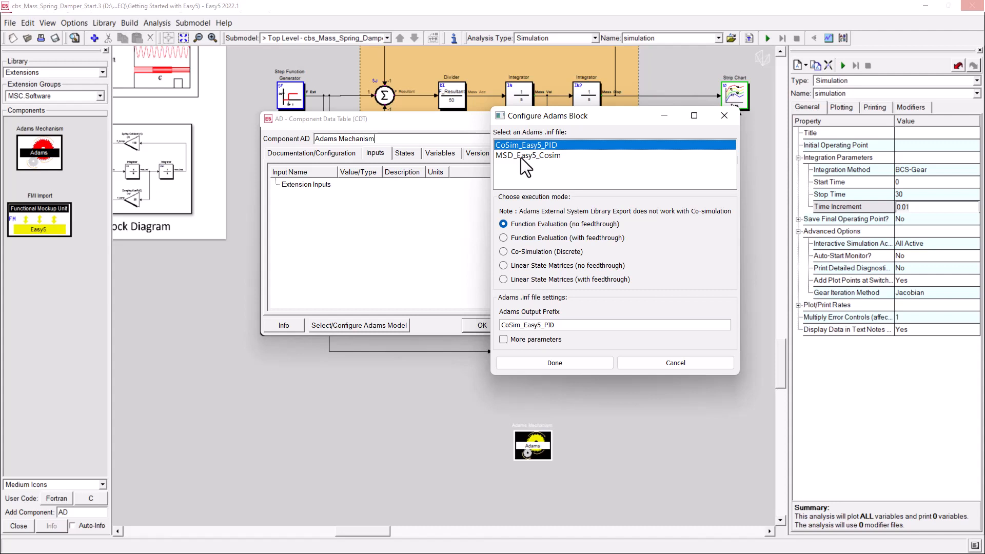
left_click(521, 157)
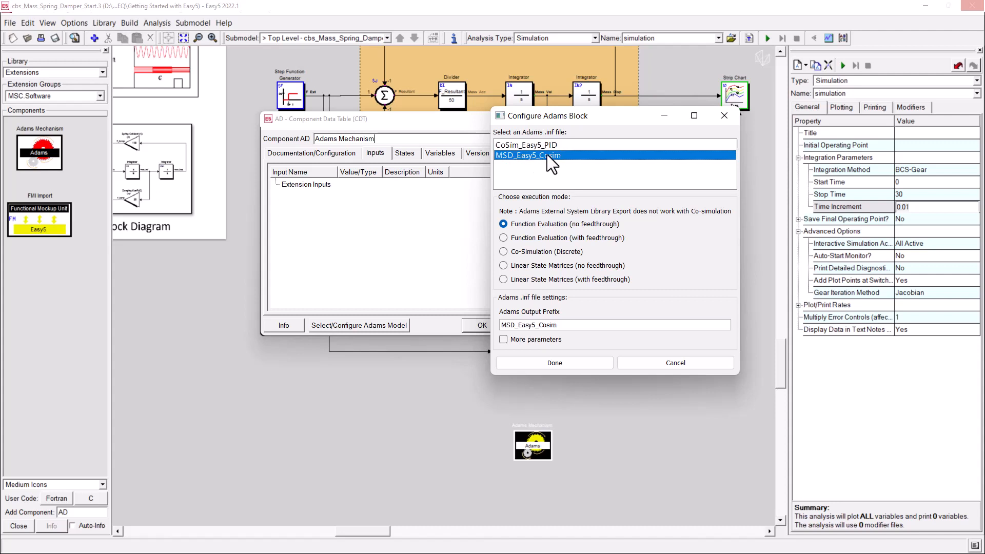
left_click(503, 252)
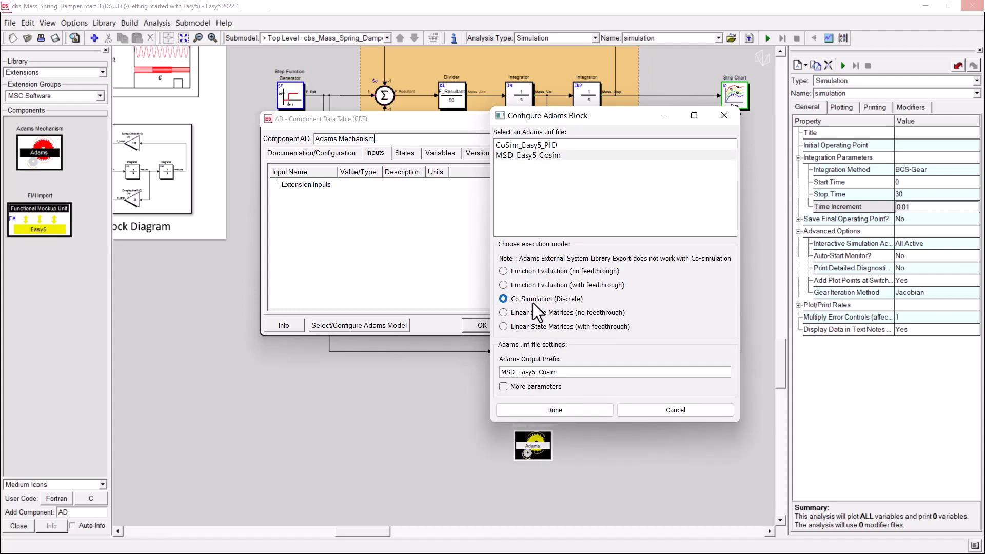
left_click(565, 412)
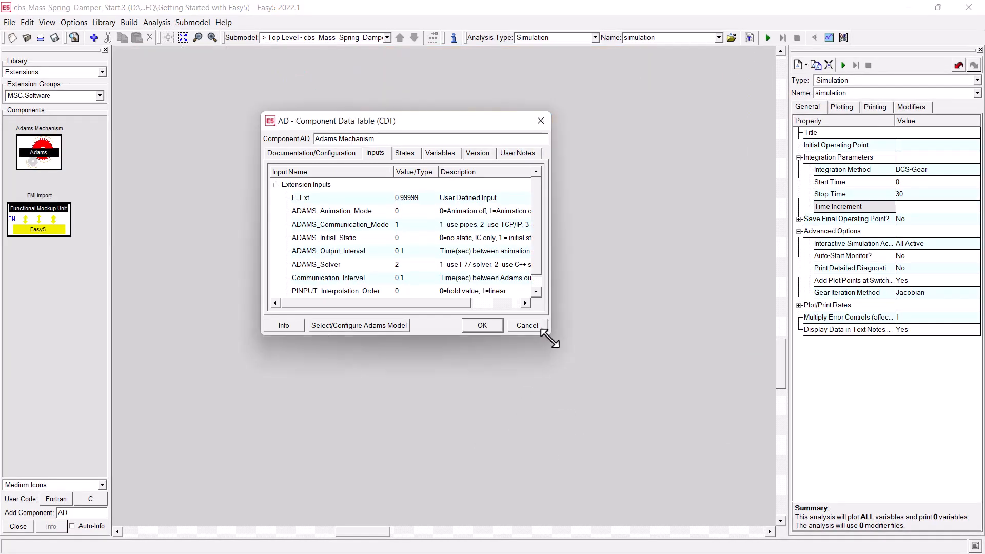
Step: Turn on Adams animation by setting ADAMS_Animation_Mode to 1 in the Adams Mechanism block's inputs
left_click_drag(550, 334, 595, 376)
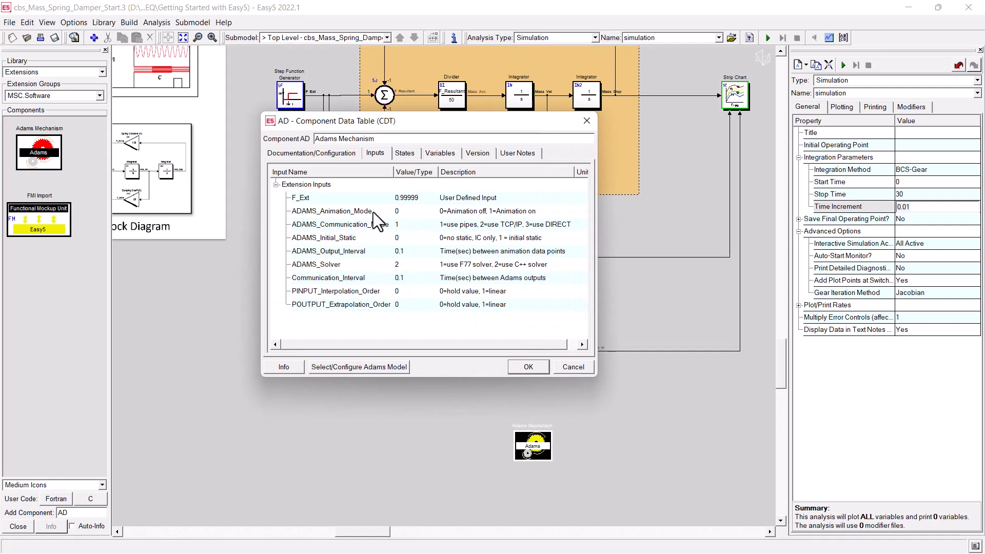
left_click(306, 199)
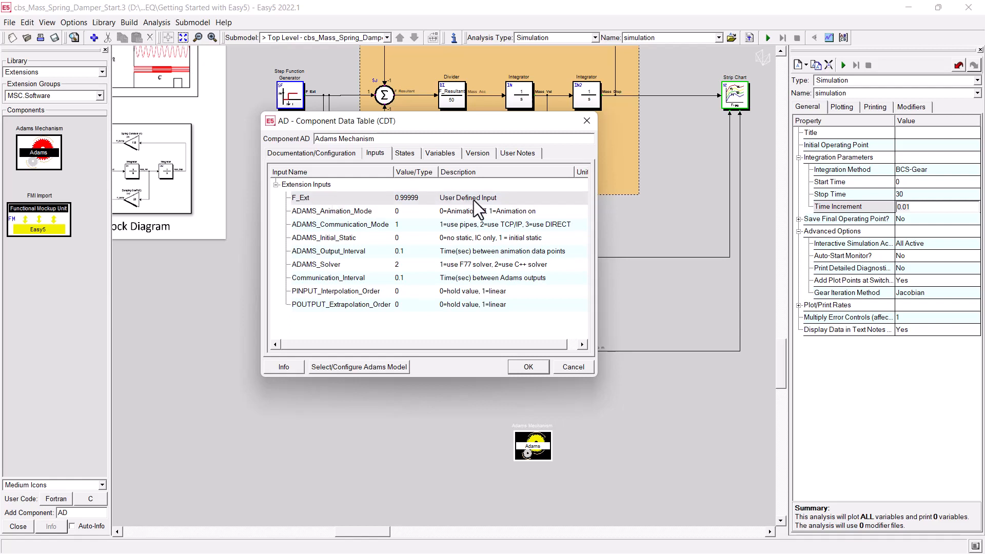
left_click(414, 211)
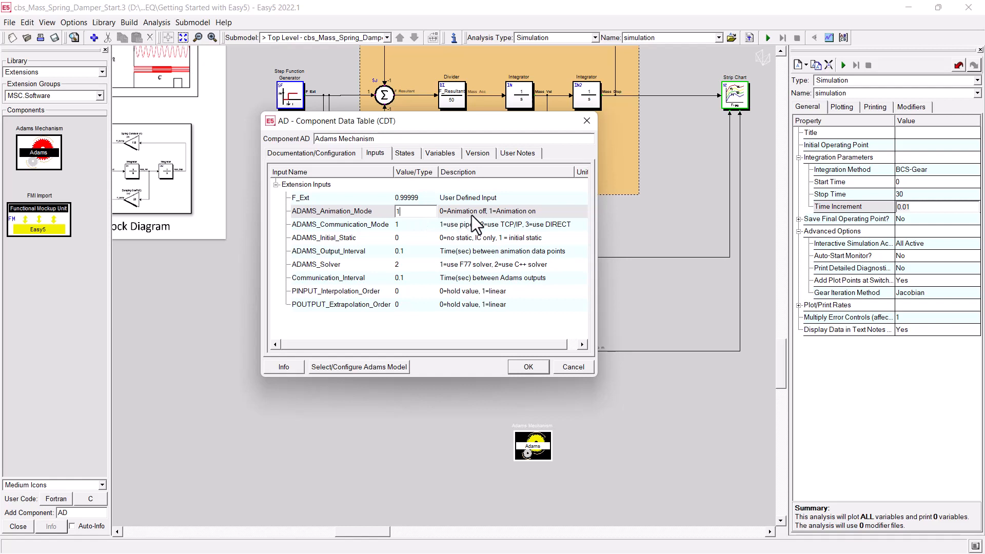
left_click(404, 237)
left_click(405, 237)
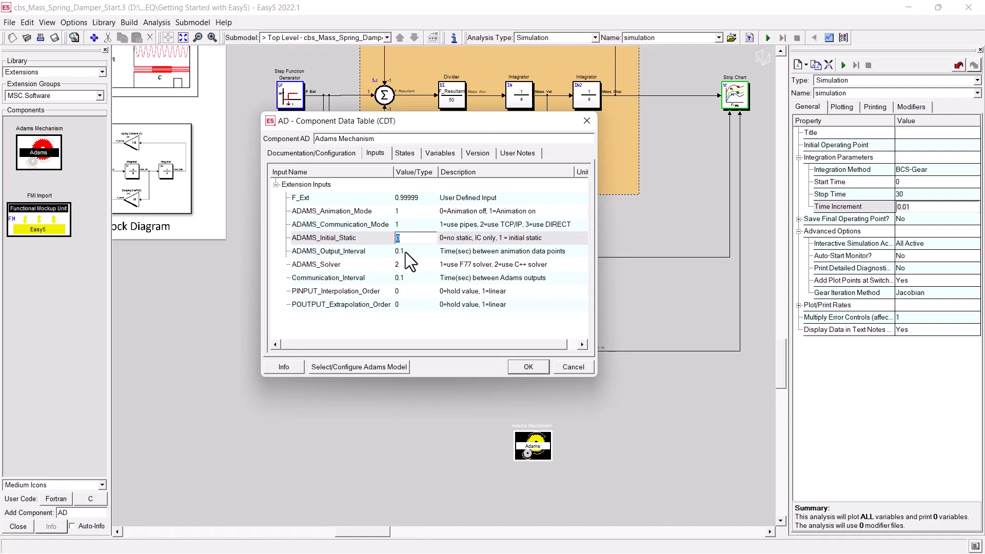
Step: Set both ADAMS_Output_Interval and Communication_Interval of the Adams block to 0.01 seconds
left_click(408, 252)
left_click(415, 252)
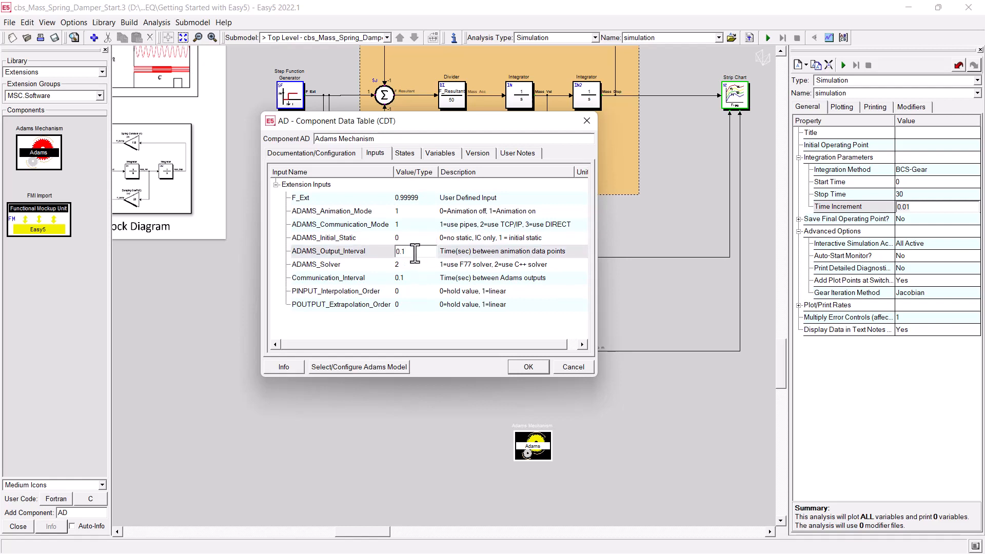
key("BackSpace")
type("0")
left_click(414, 278)
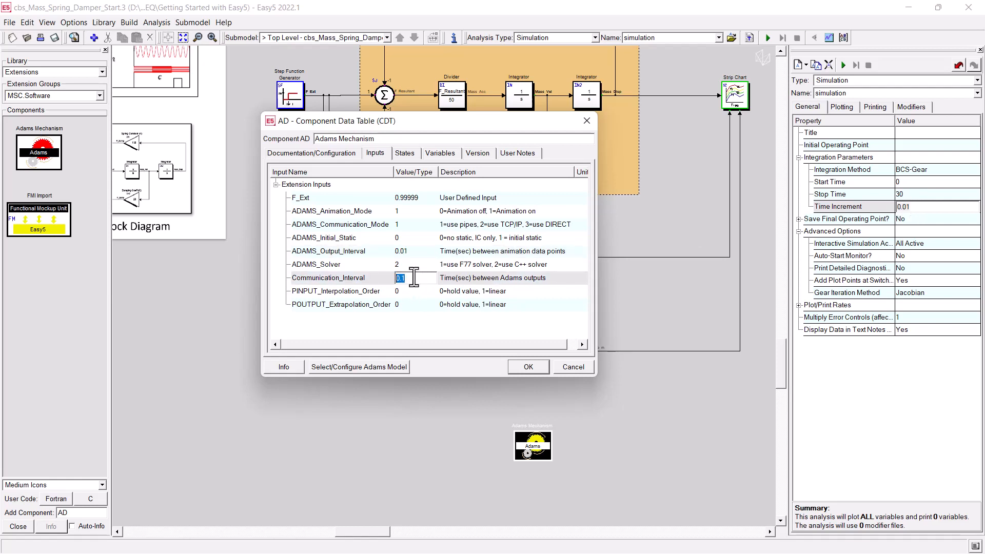
key("BackSpace")
type("0")
Step: Set PINPUT_Interpolation_Order and POUTPUT_Extrapolation_Order to 1 for linear, and accept the Adams component data
left_click(411, 292)
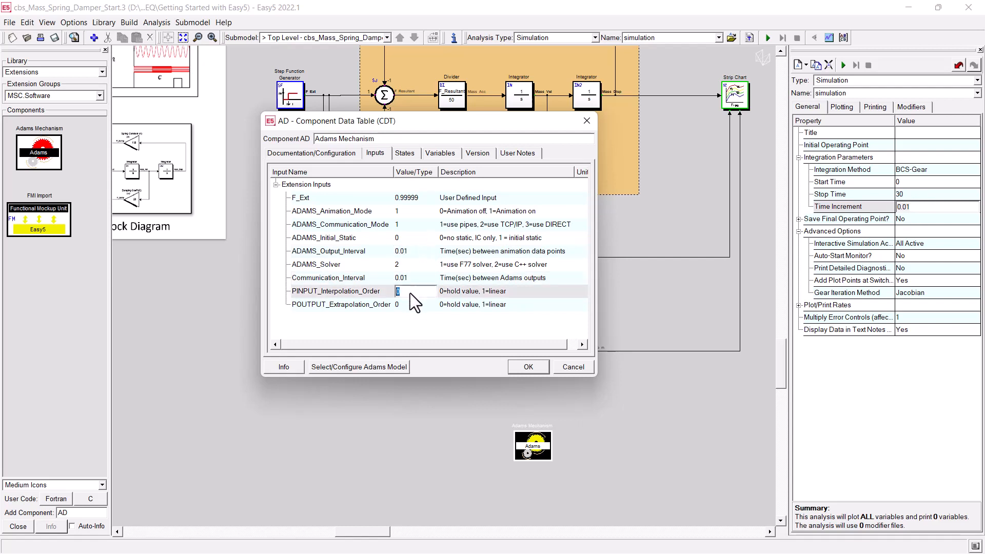
type("1")
left_click(406, 303)
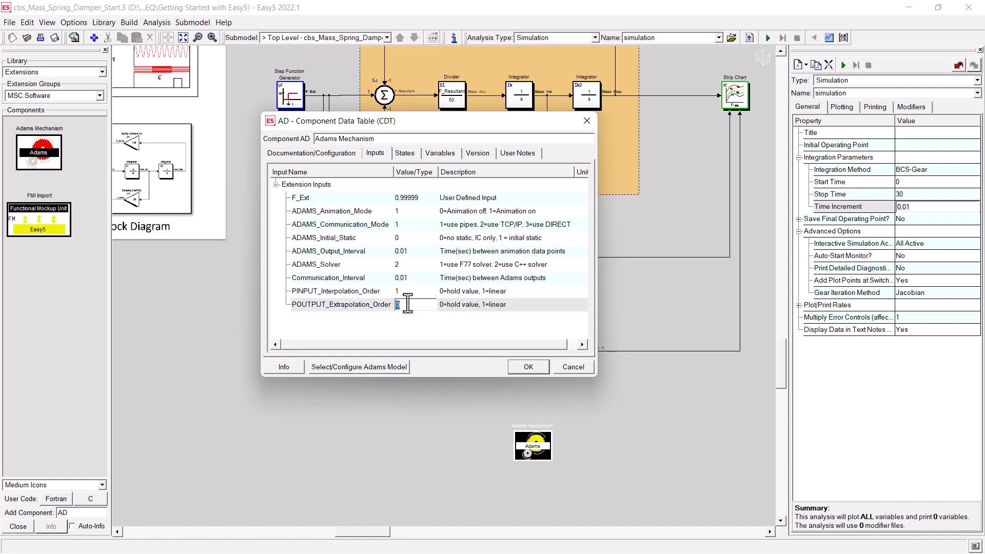
type("1")
left_click(458, 324)
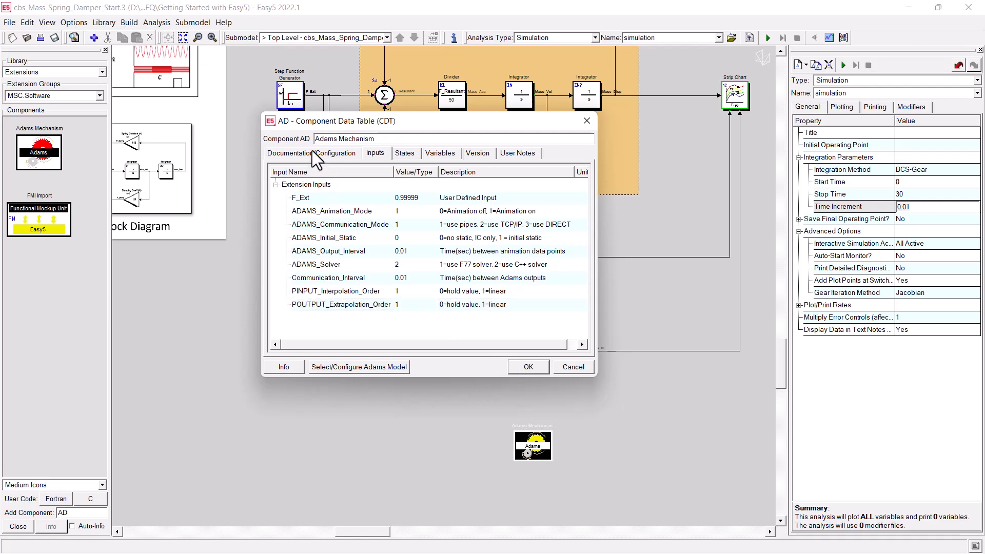
left_click(527, 366)
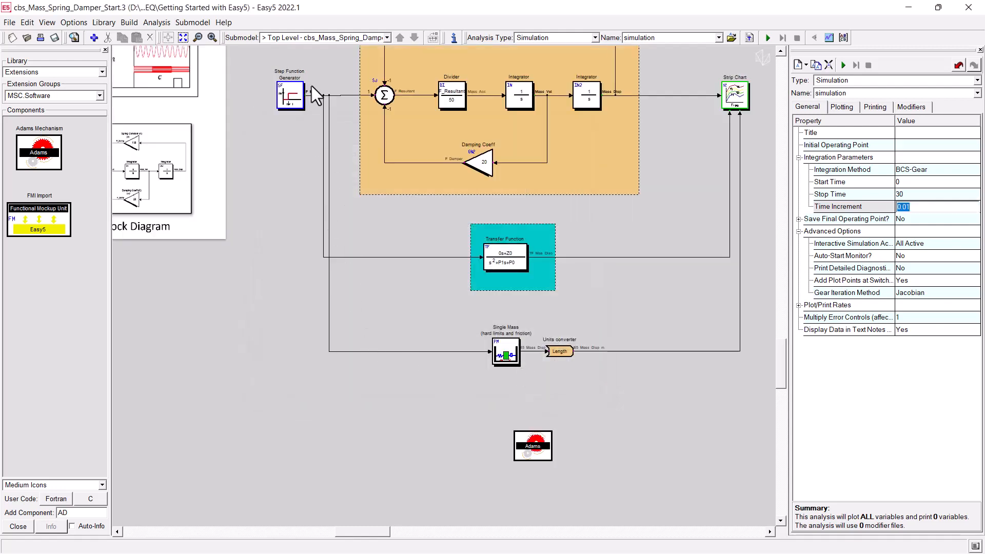
Step: Connect the Step Function Generator's F_Ext output to the F_Ext input of the Adams Mechanism block
left_click(315, 96)
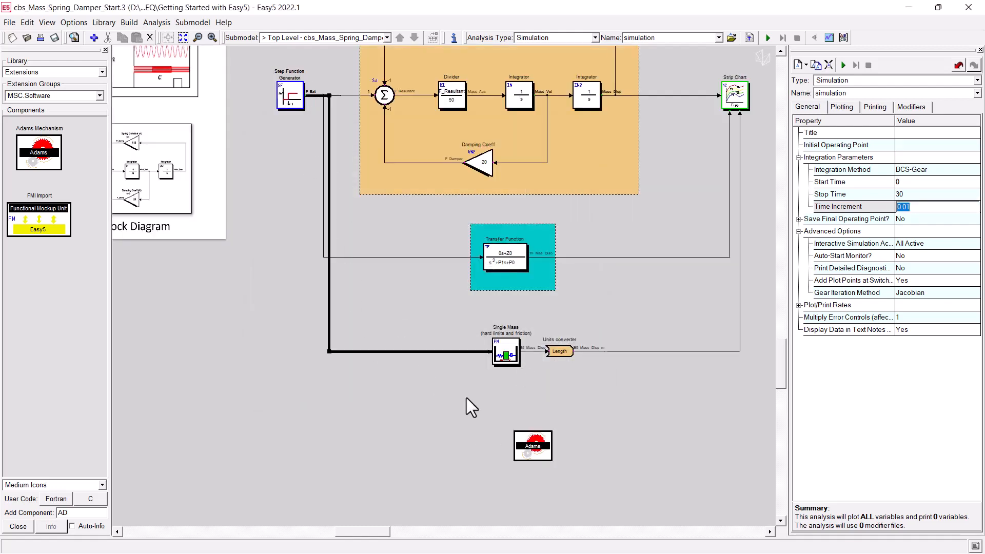
left_click(525, 457)
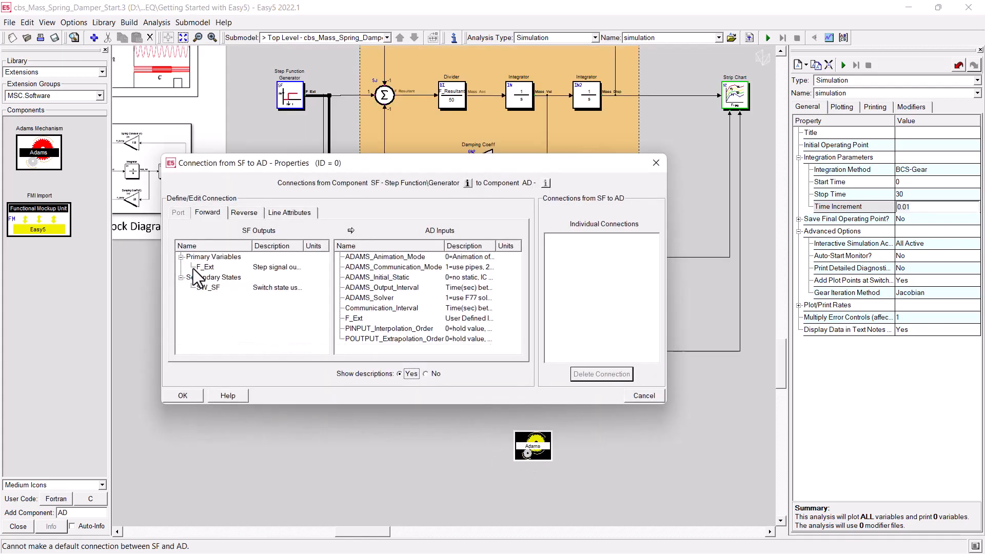
left_click(207, 266)
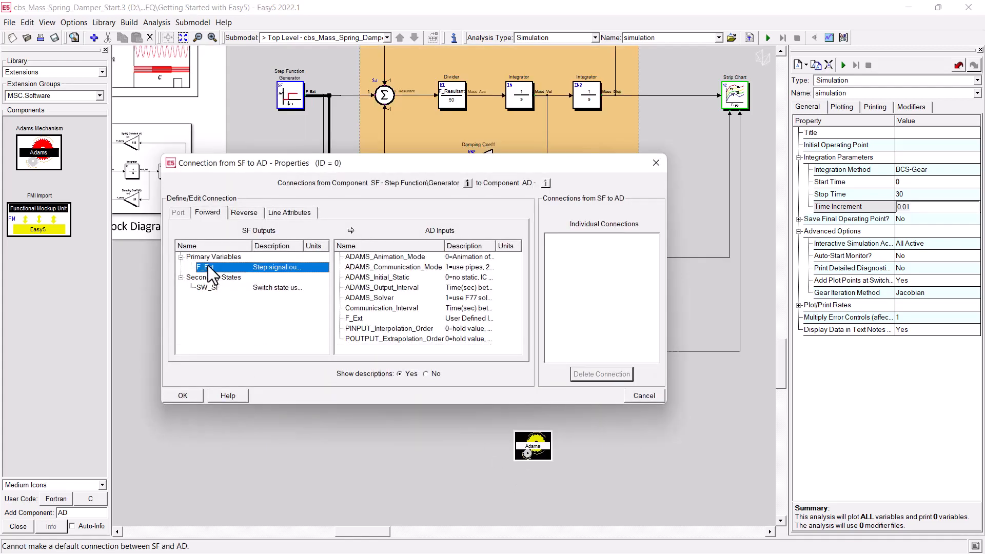
left_click(358, 319)
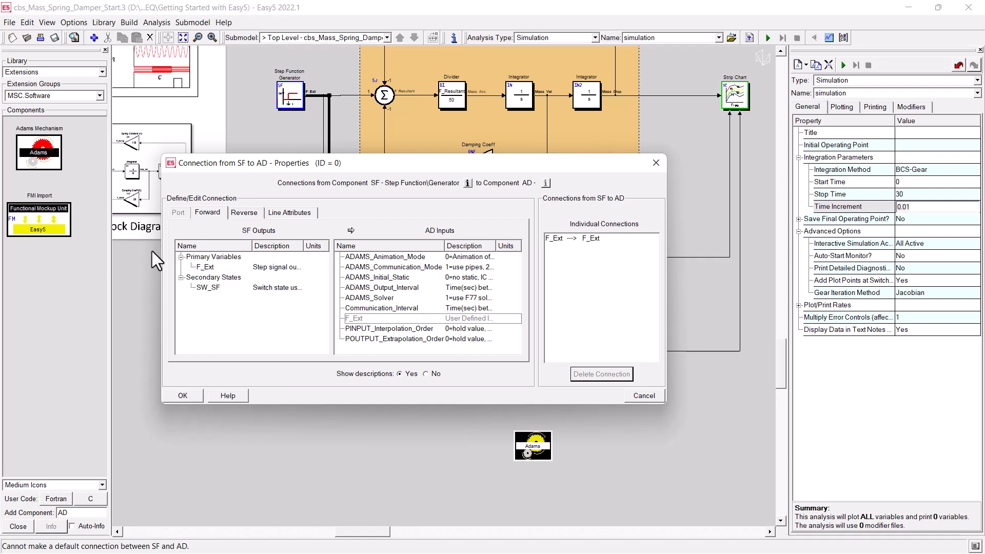
left_click(196, 397)
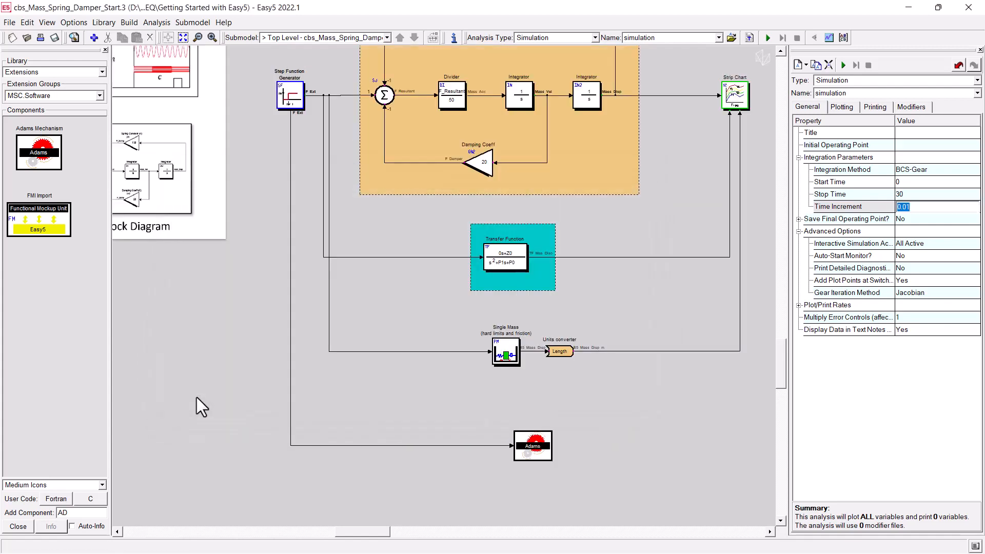
Step: Connect the Adams block's Mass_DX output to the Strip Chart's fourth dependent input, S_In4_SC
left_click(541, 447)
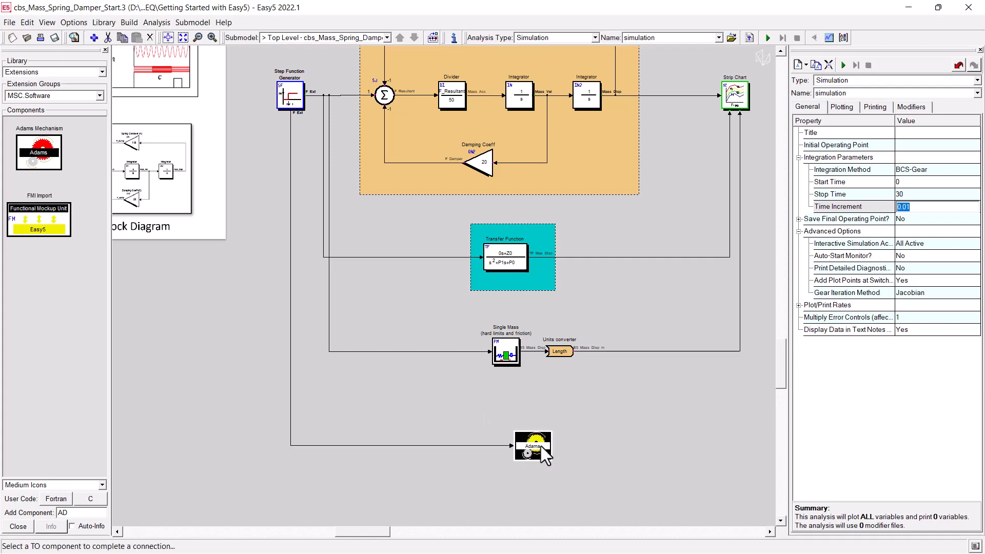
left_click(738, 97)
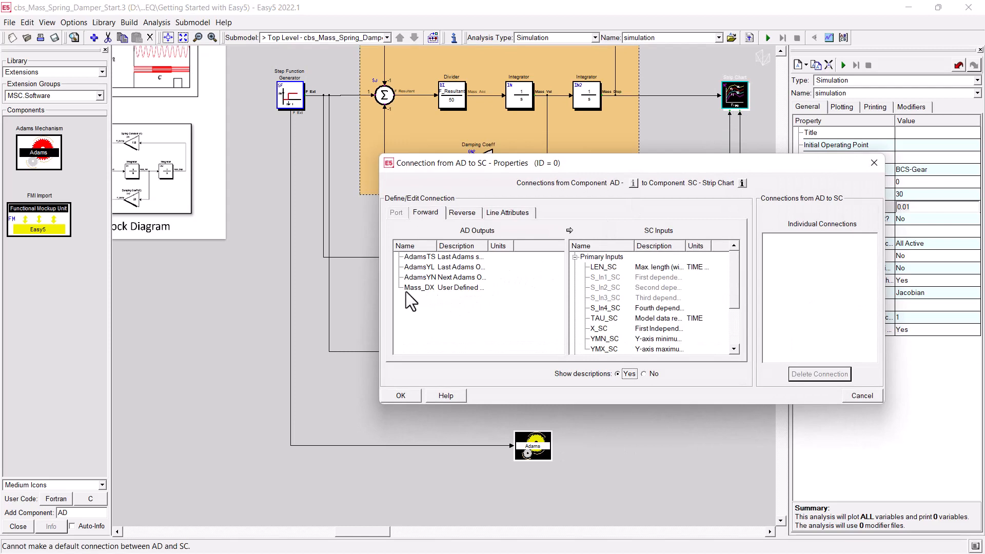
left_click(423, 285)
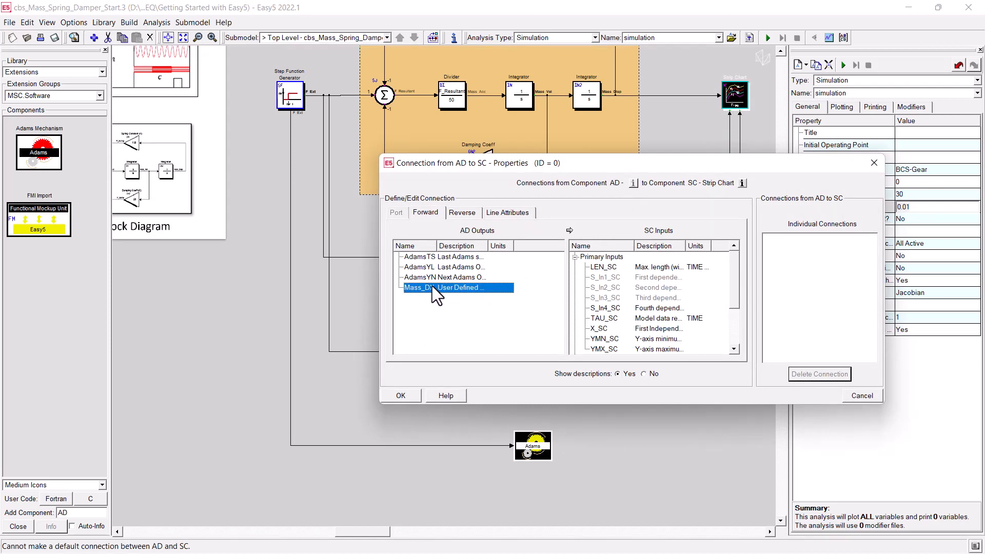
left_click_drag(436, 239, 458, 239)
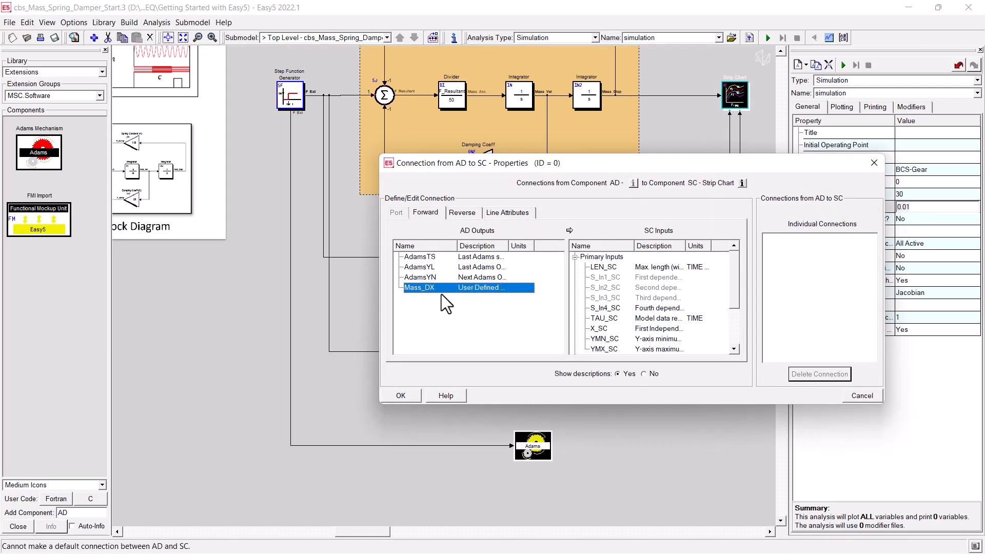
left_click(609, 308)
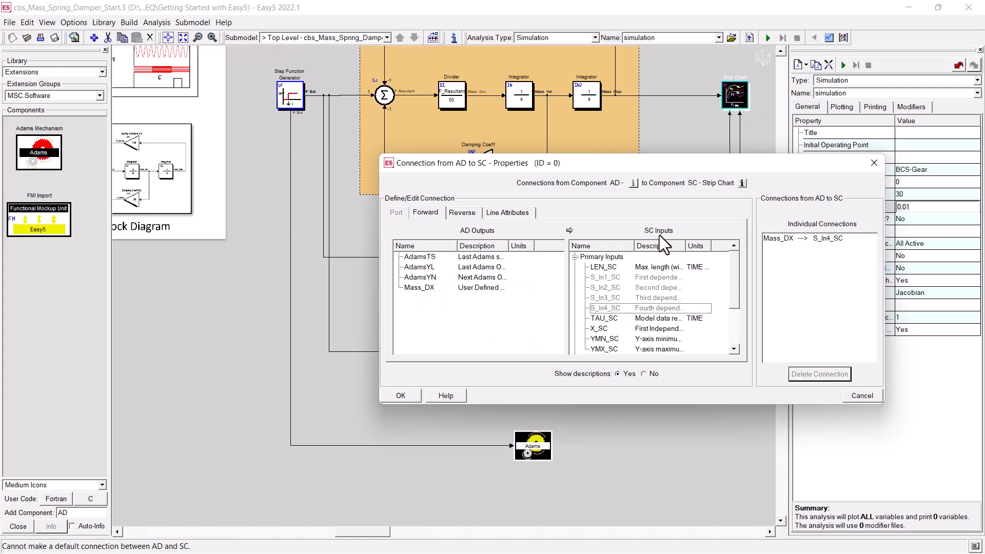
left_click(405, 394)
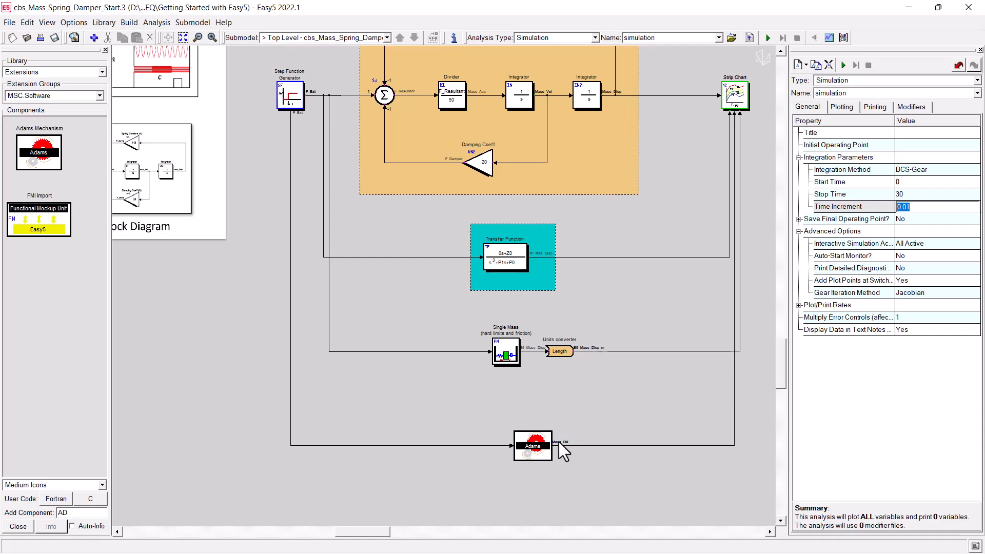
Step: Run the co-simulation, watch the strip chart alongside the Adams animation, and stop the analysis partway through
left_click(843, 65)
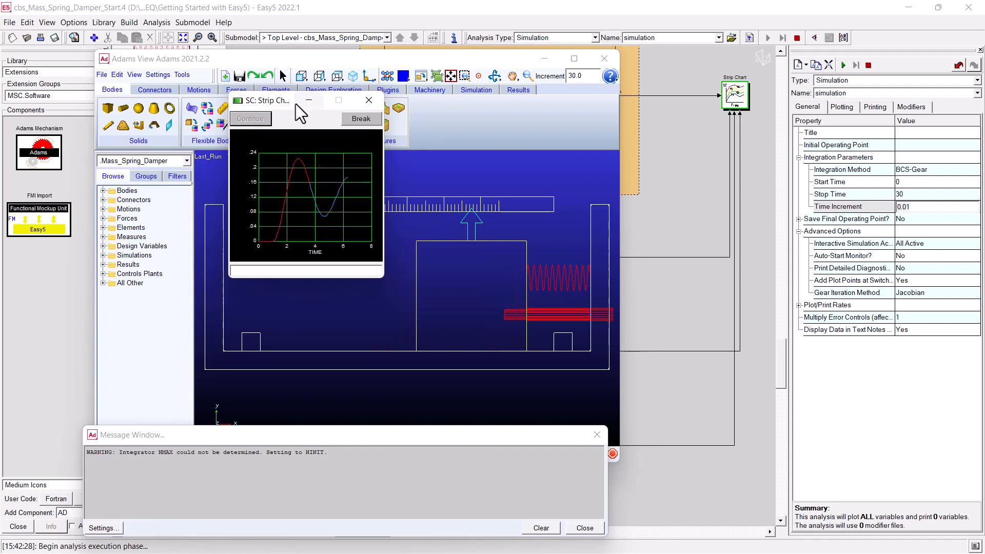
left_click_drag(287, 102, 176, 104)
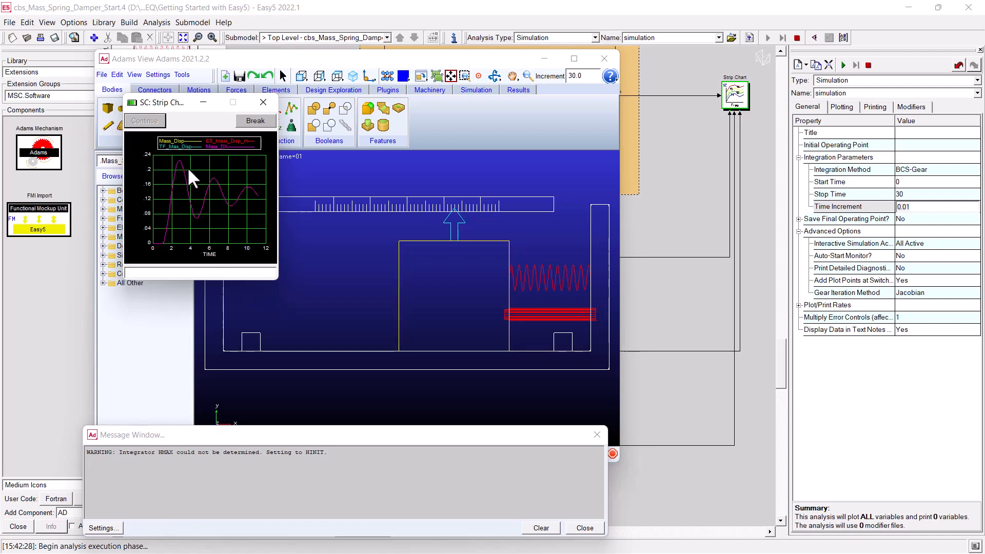
left_click(868, 65)
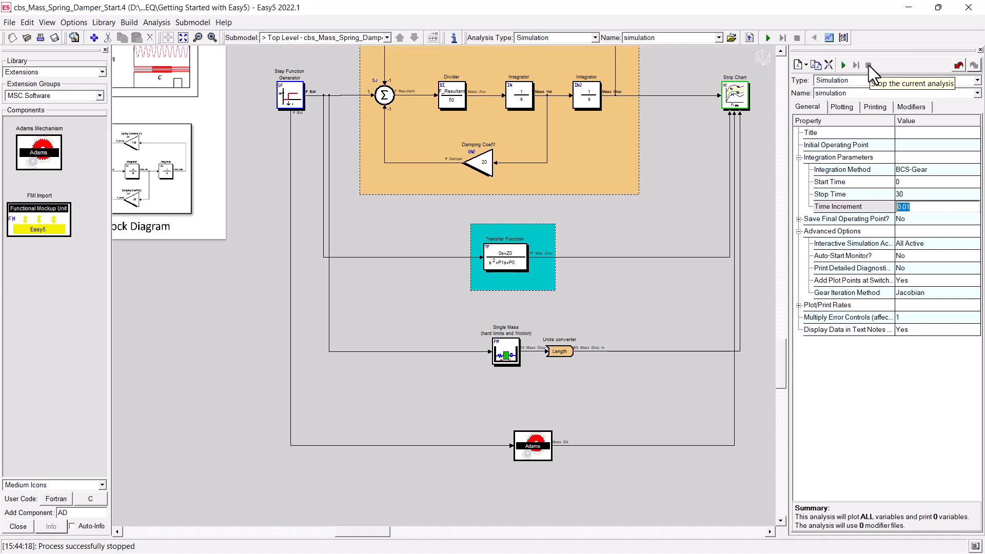
Step: Open the simulation results in the plotter and show the layout file's Mass_Disp, TF_Mas_Disp, E5_Mass_Disp_m display
left_click(830, 38)
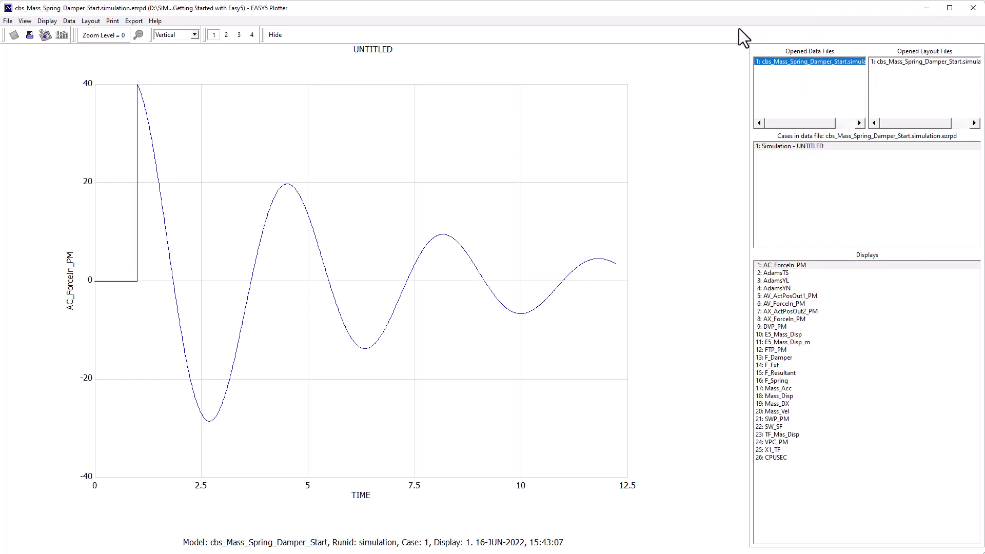
left_click(904, 62)
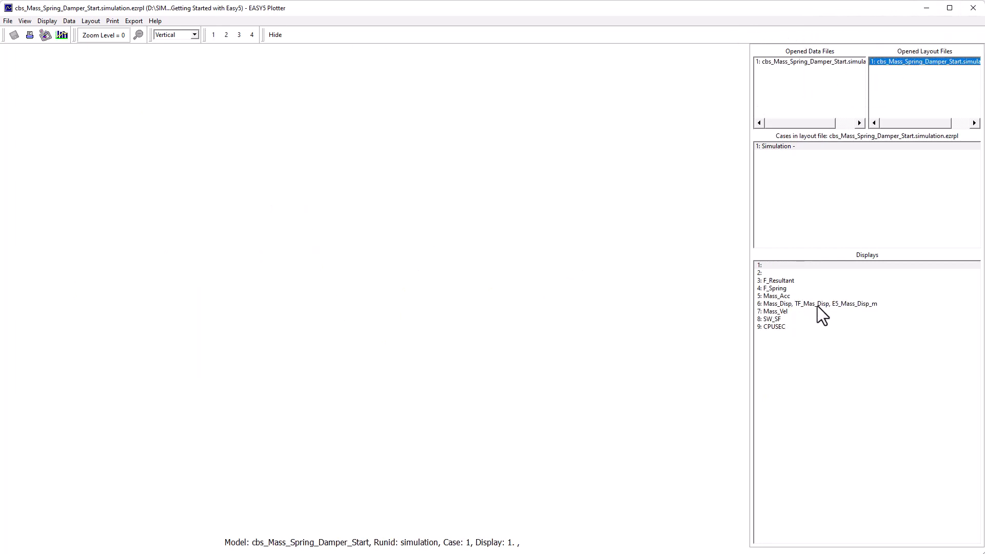
left_click(817, 305)
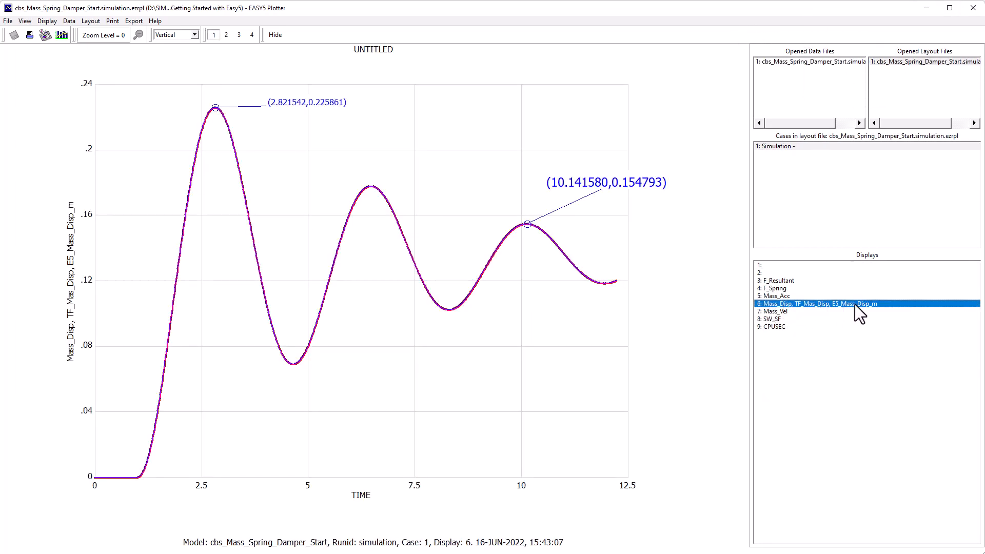
Step: Add a new curve to the displacement plot with Mass_DX as the Y variable against TIME
left_click(359, 333)
right_click(358, 333)
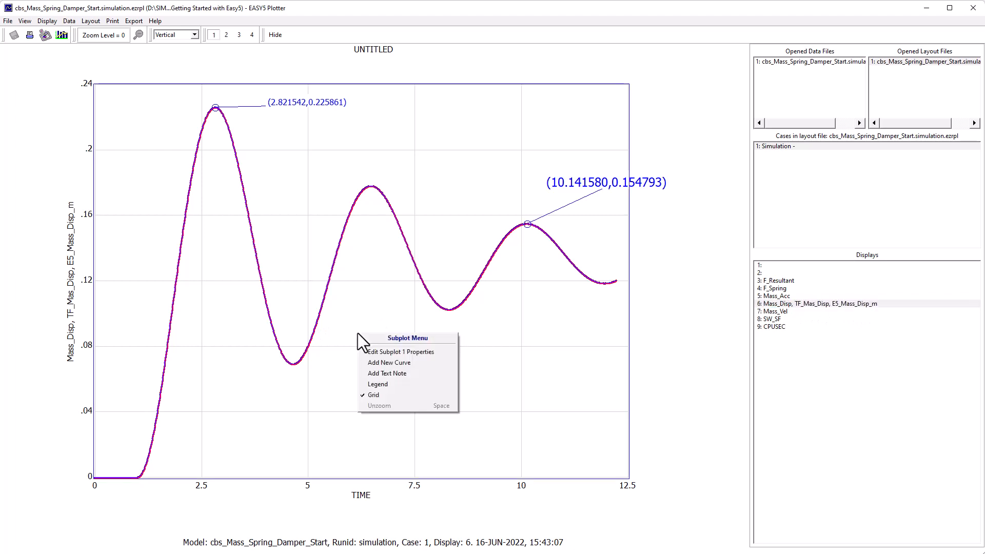
left_click(387, 361)
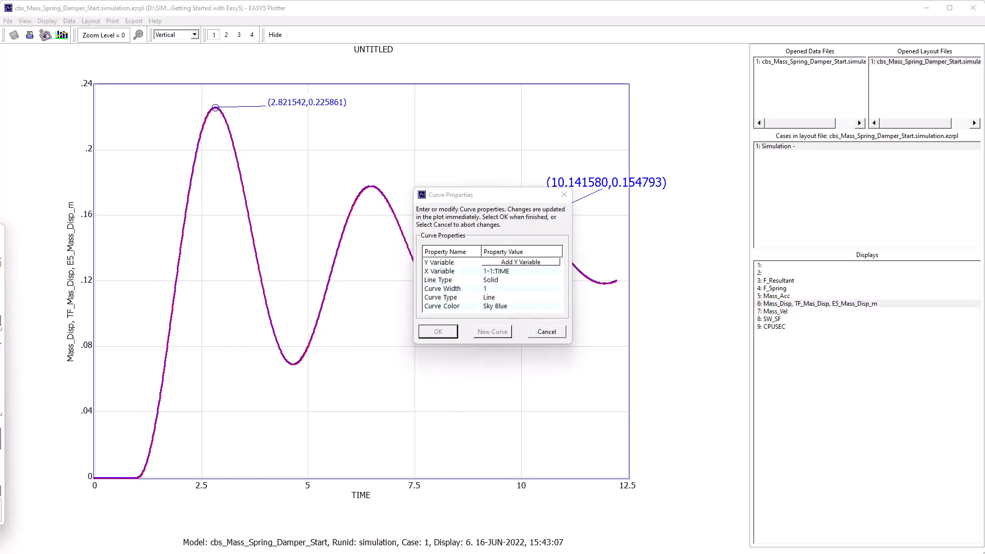
left_click(521, 263)
left_click_drag(351, 222, 644, 193)
left_click_drag(724, 406, 725, 432)
double_click(624, 422)
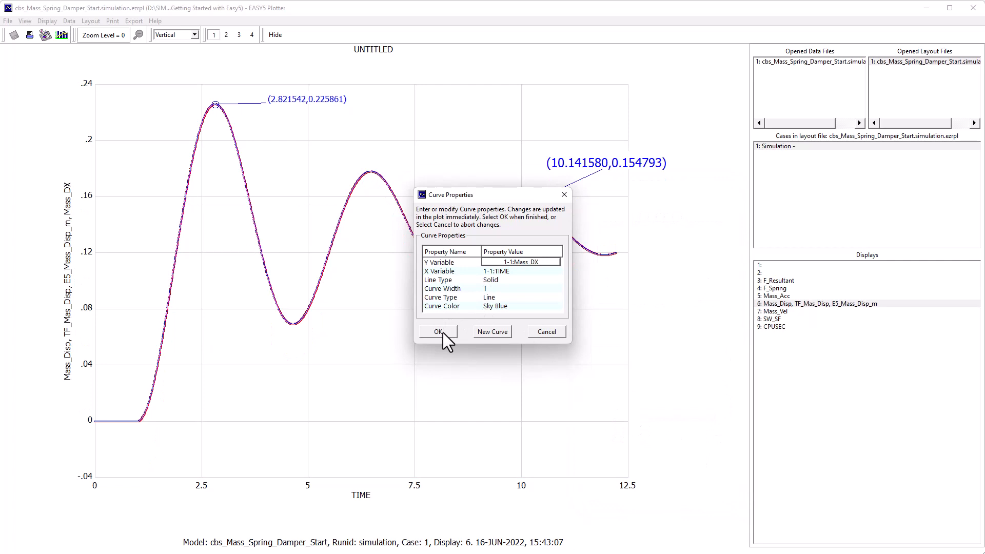
Step: Set the new Mass_DX curve's color to Cyan, increase its curve width, and accept the curve properties
left_click(501, 305)
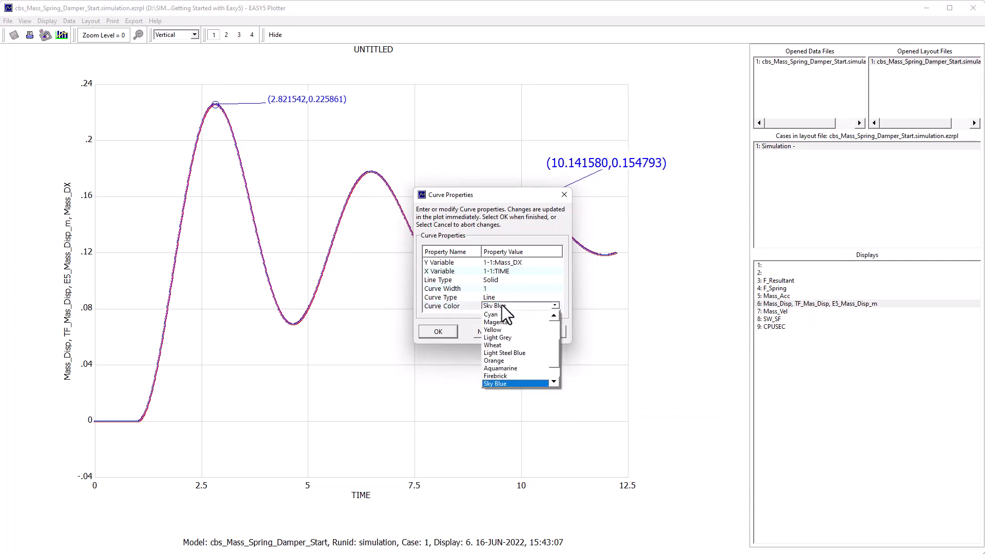
scroll(552, 358, "down", 1)
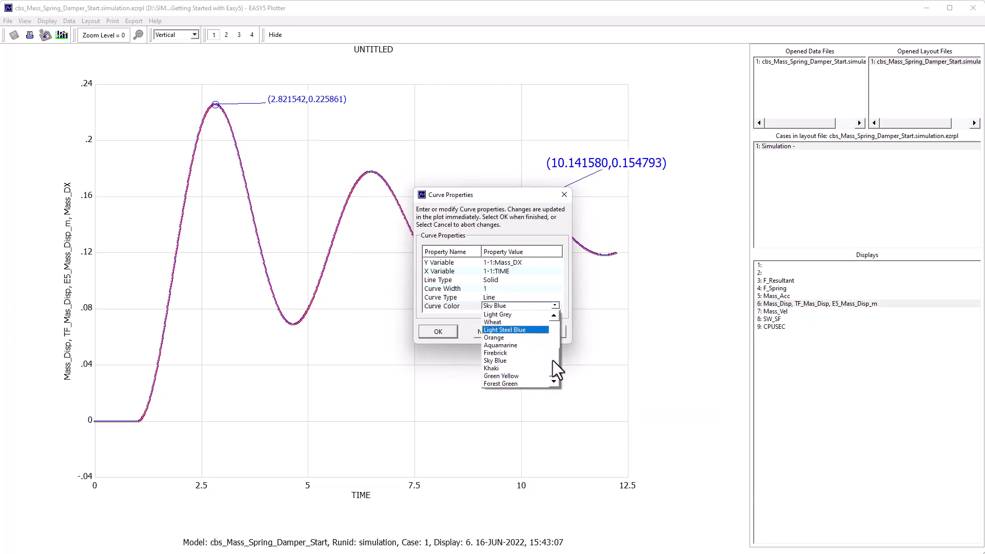
left_click_drag(553, 364, 554, 335)
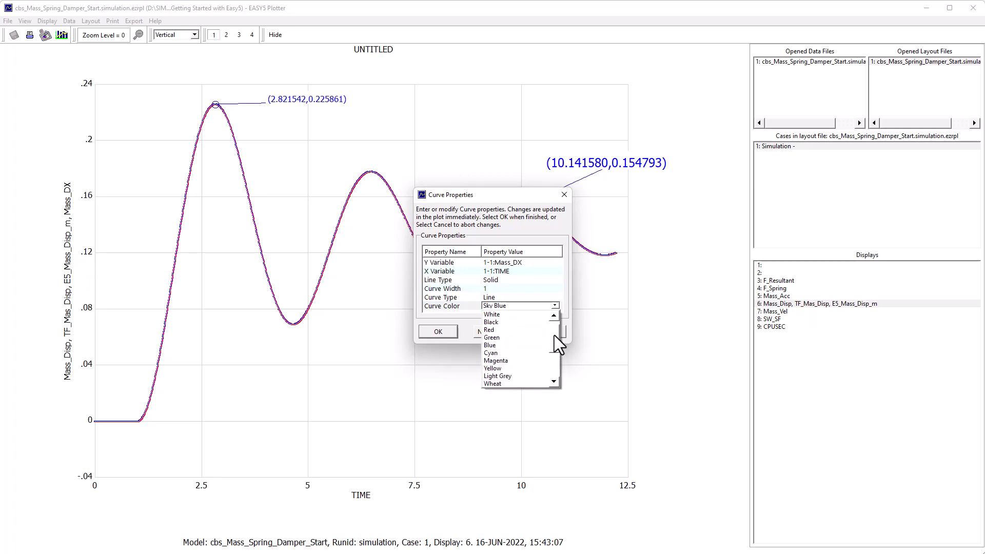
left_click(496, 353)
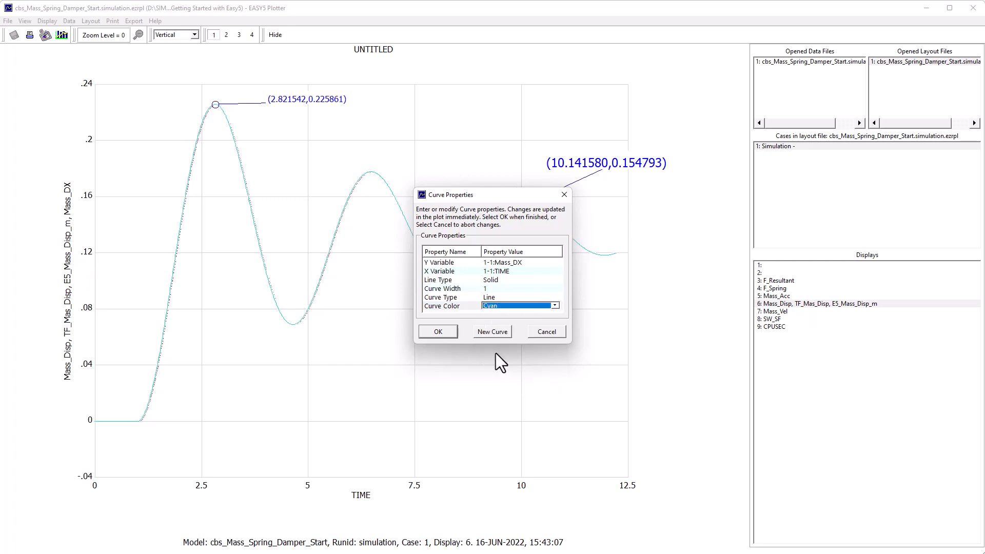
left_click(493, 289)
left_click(556, 287)
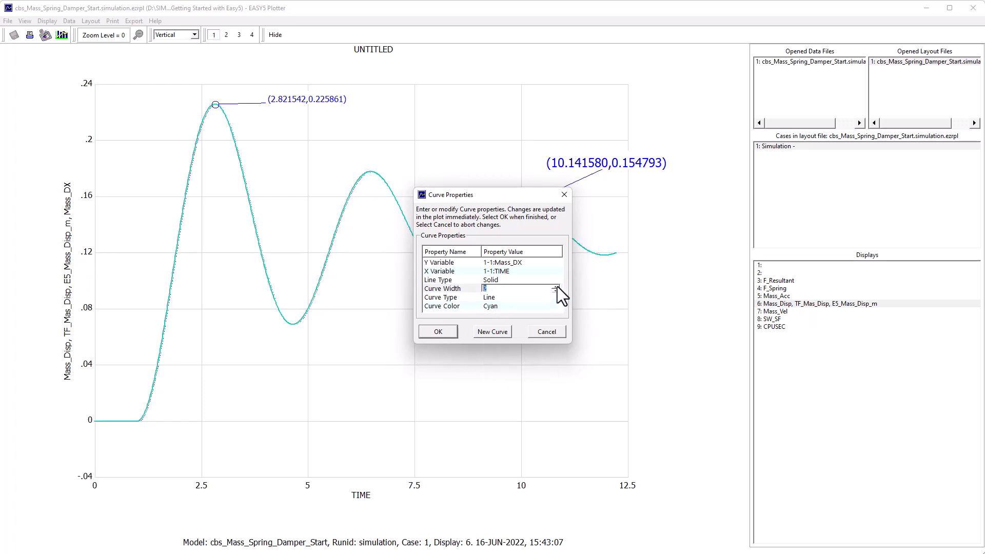
left_click(446, 331)
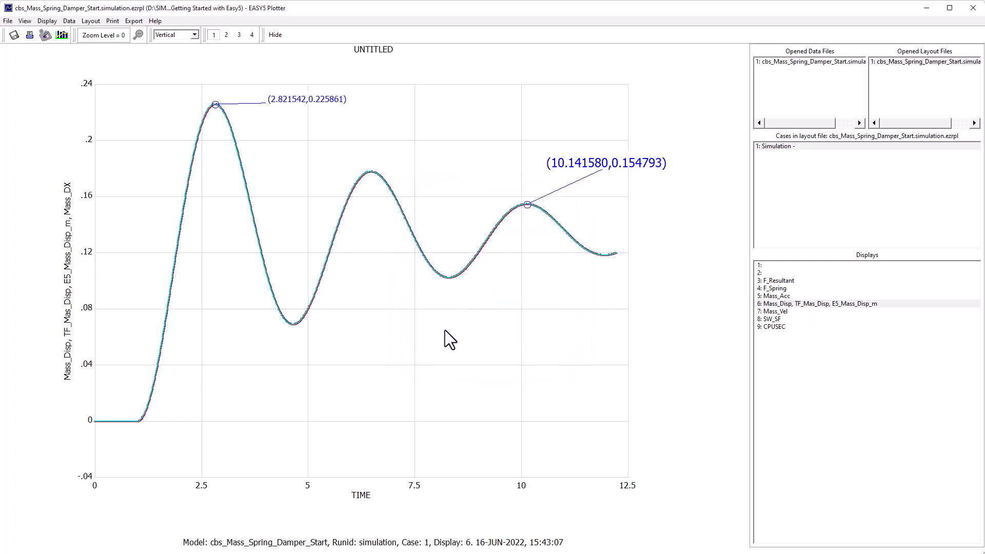
Step: Examine how closely the four displacement curves match at the start of the rise near 1 s, then restore the full plot
left_click(411, 345)
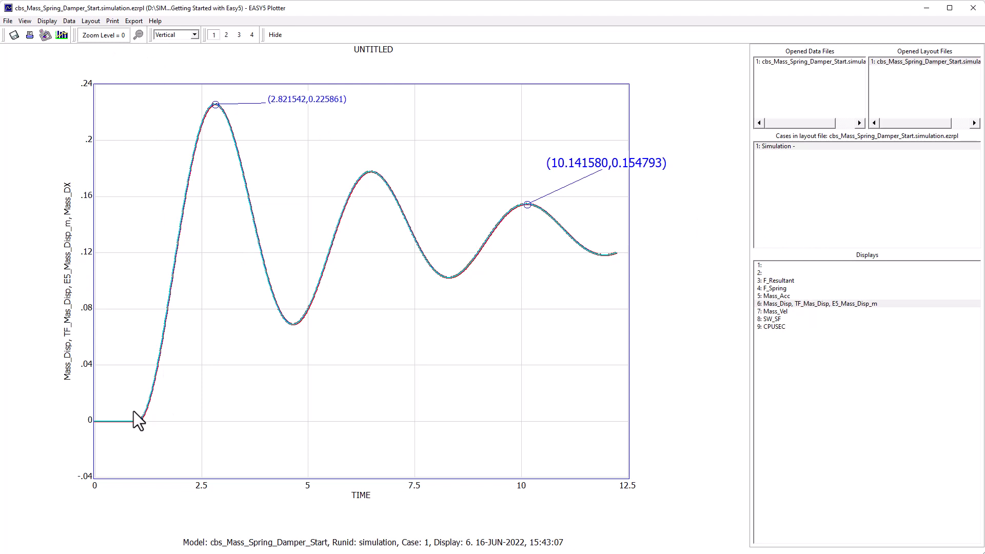
left_click_drag(132, 412, 153, 430)
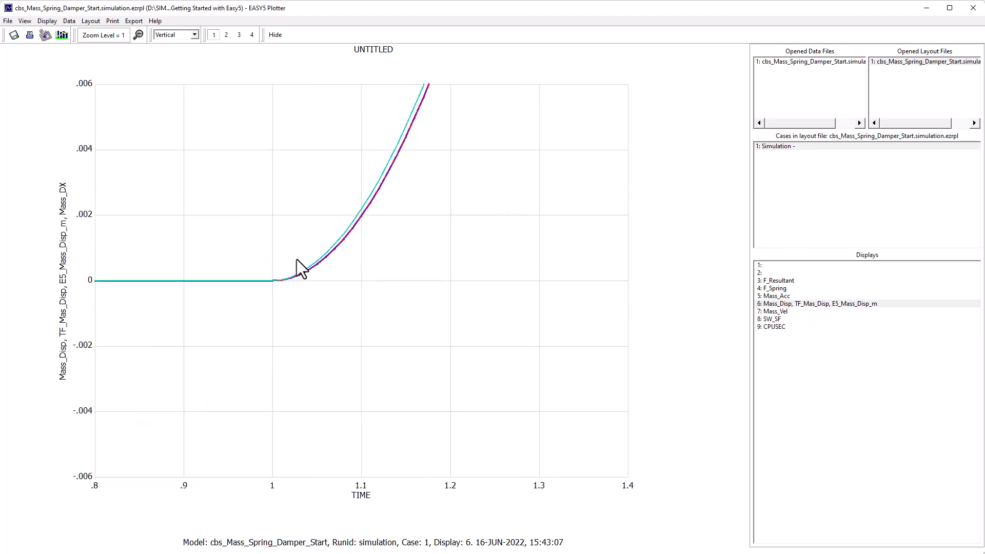
left_click_drag(271, 237, 374, 303)
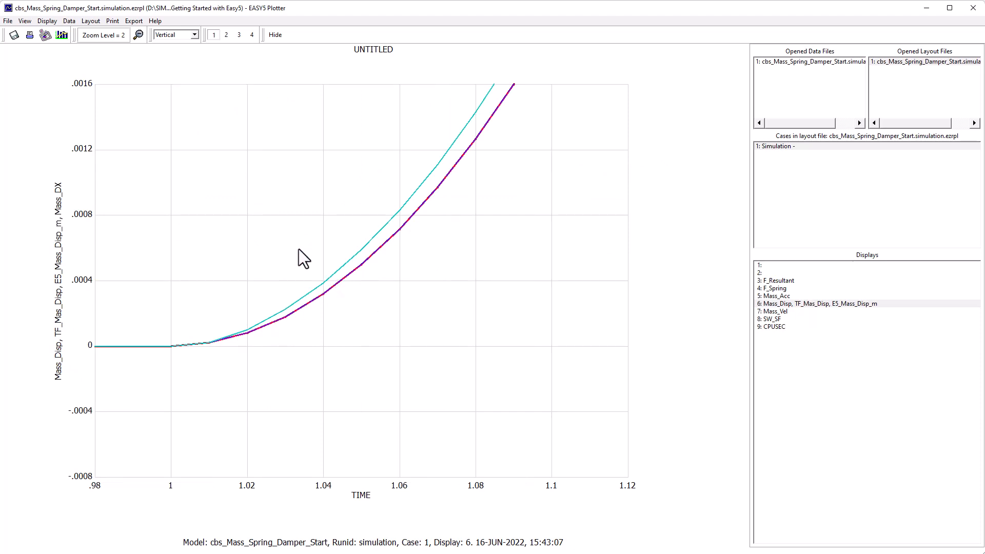
left_click(136, 36)
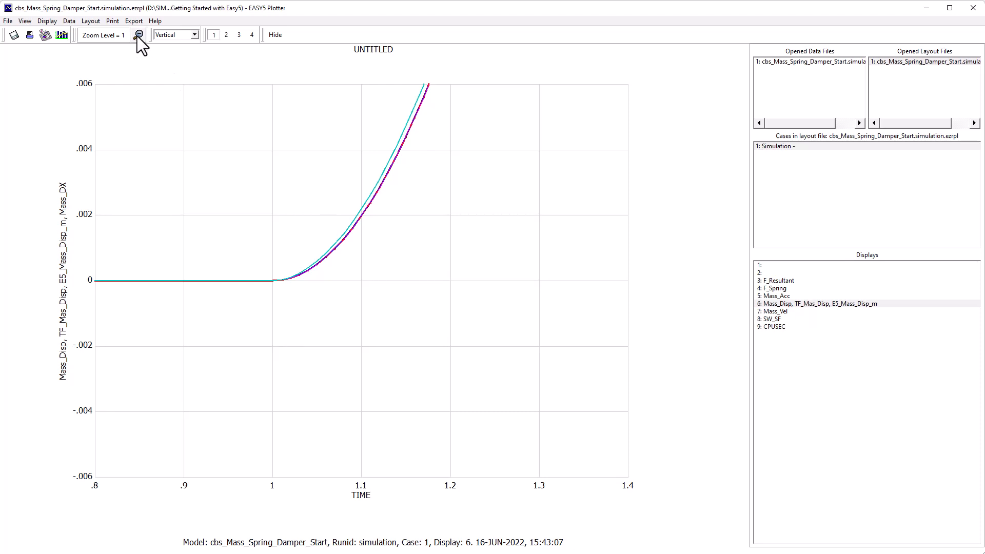
left_click(137, 35)
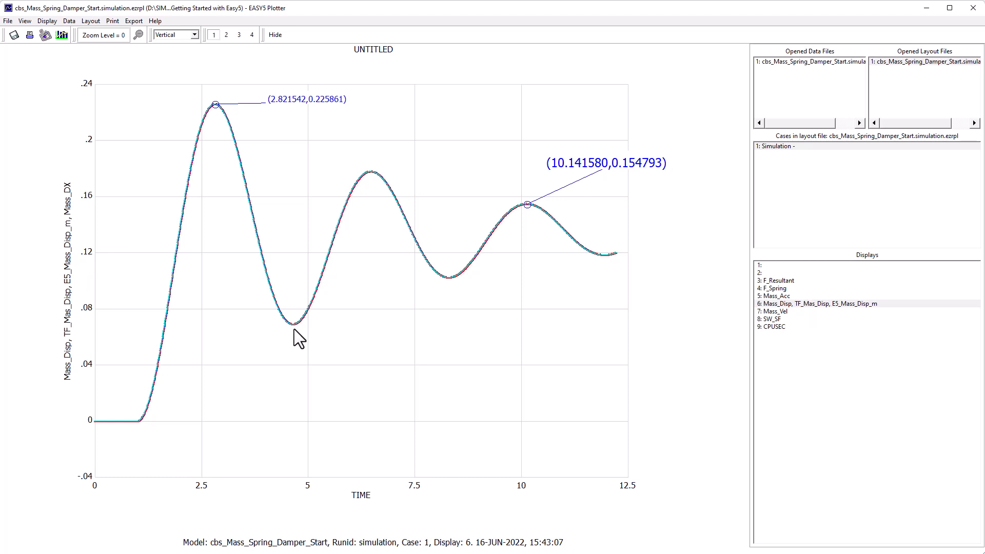
Step: Compare the displacement curves closely at the first peak near 2.8 s and the first trough near 4.65 s
left_click_drag(234, 118, 235, 118)
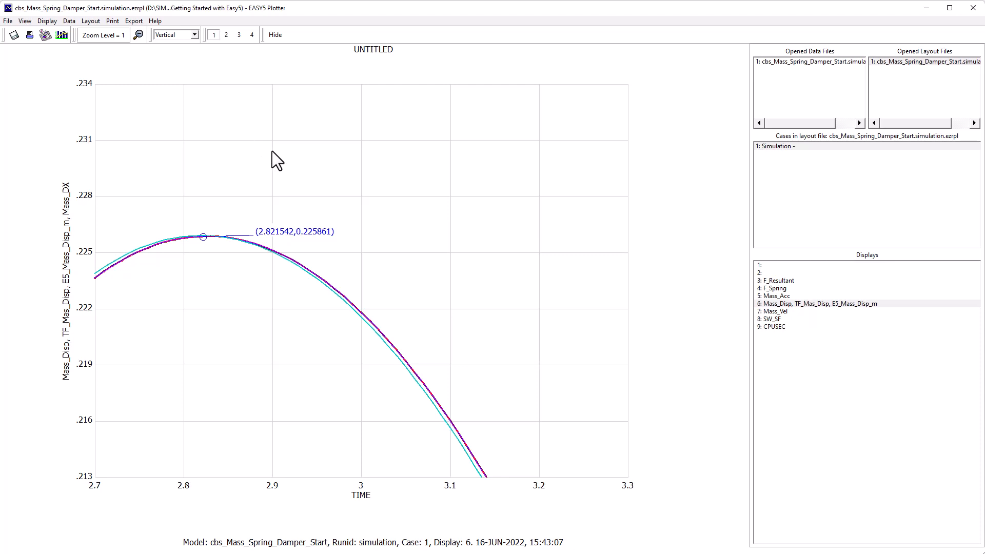
left_click(139, 35)
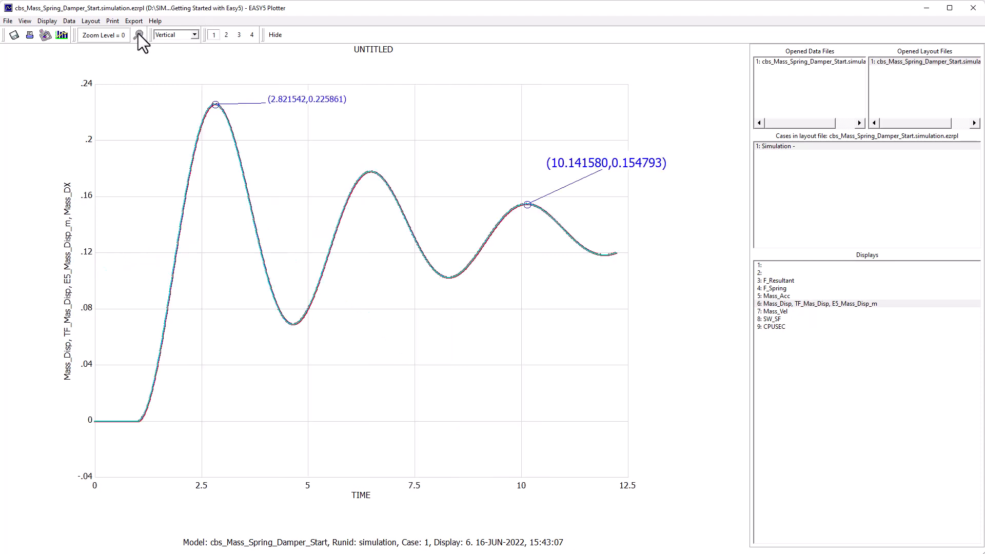
left_click_drag(287, 318, 301, 328)
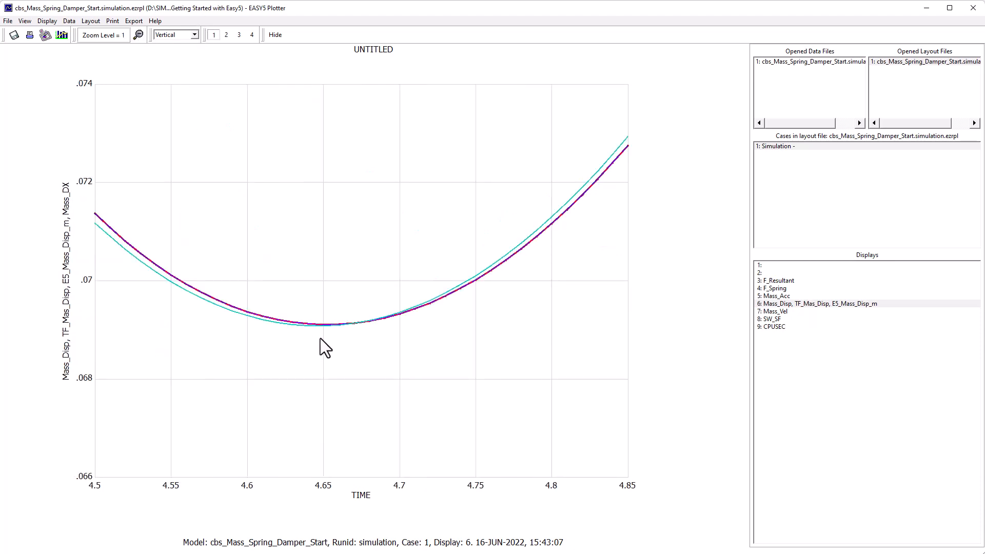
Step: Restore the full plot view and close the plotter, discarding the layout file changes
left_click(138, 34)
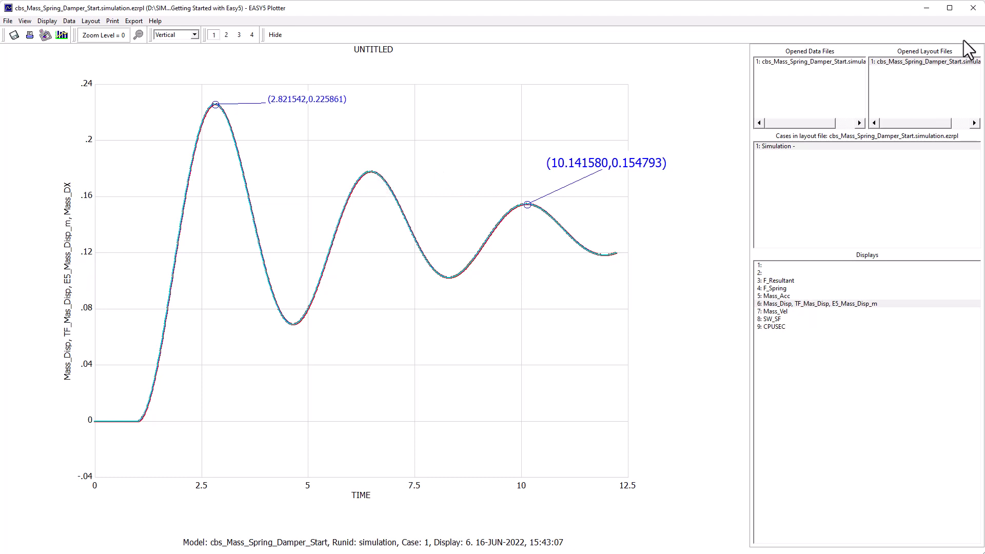
left_click(974, 8)
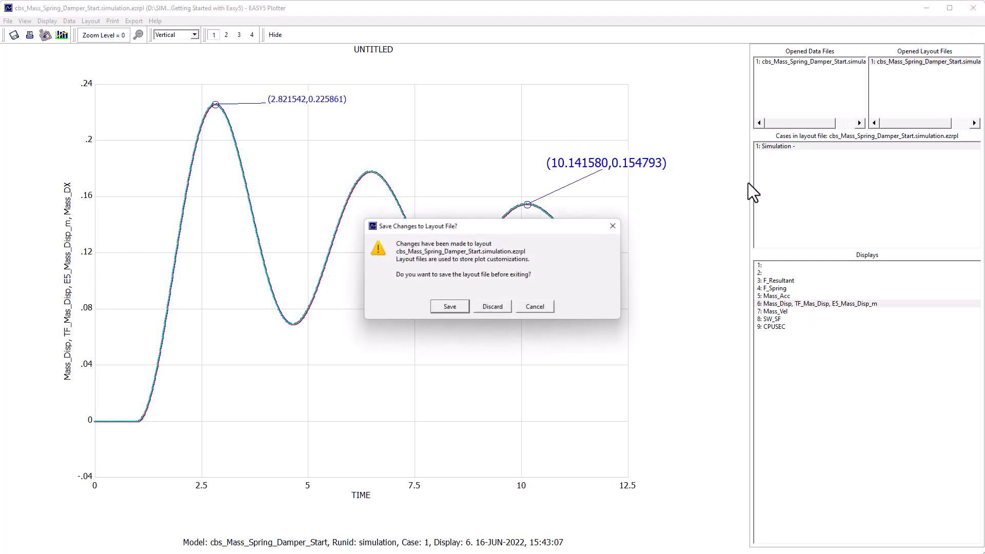
left_click(496, 308)
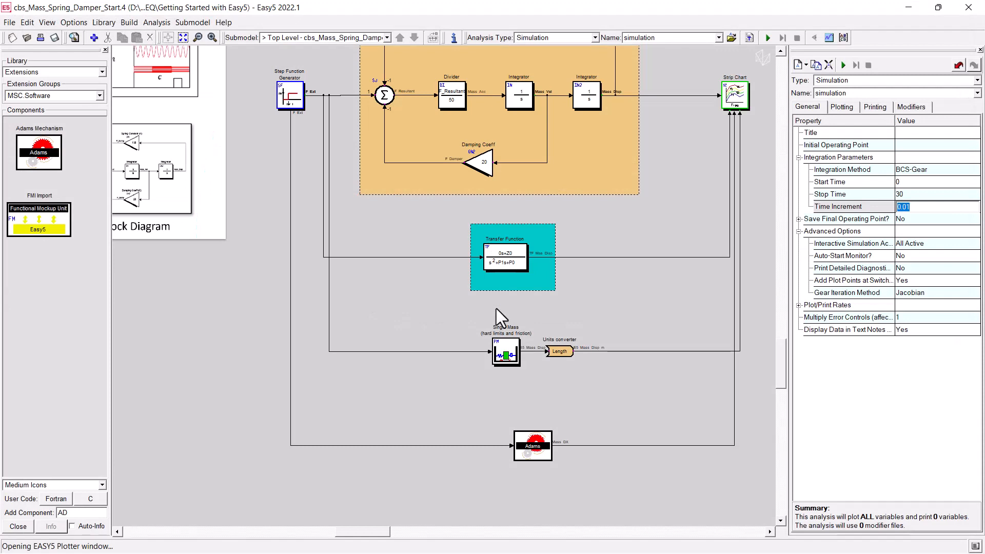